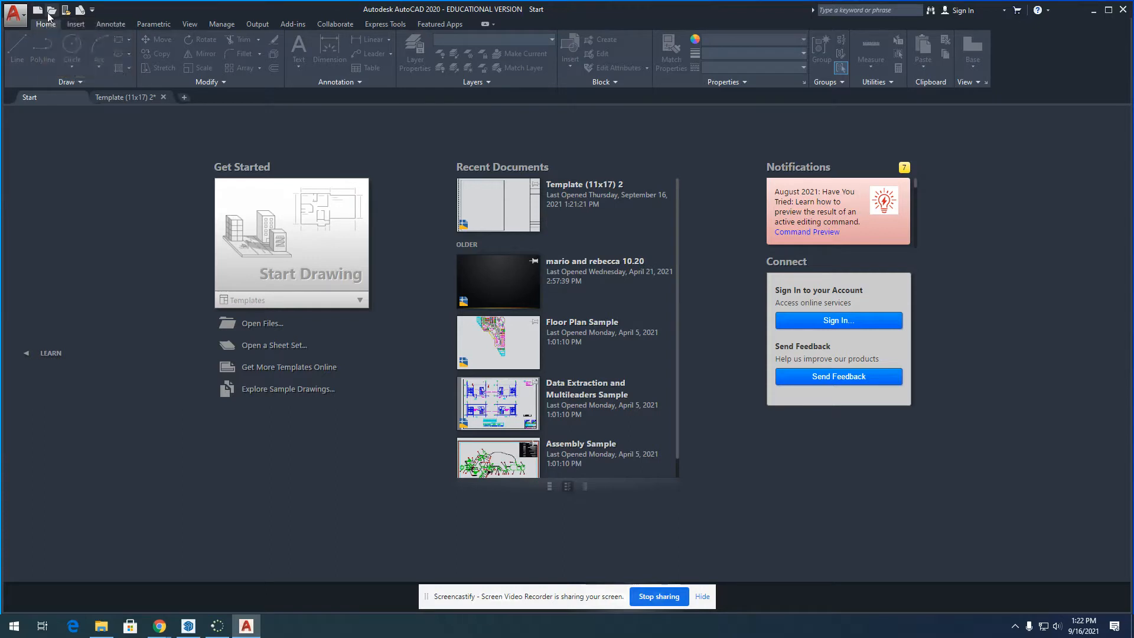
# - Bring up the already open Template (11x17) 2 drawing with its whole layout sheet in view
pyautogui.click(51, 11)
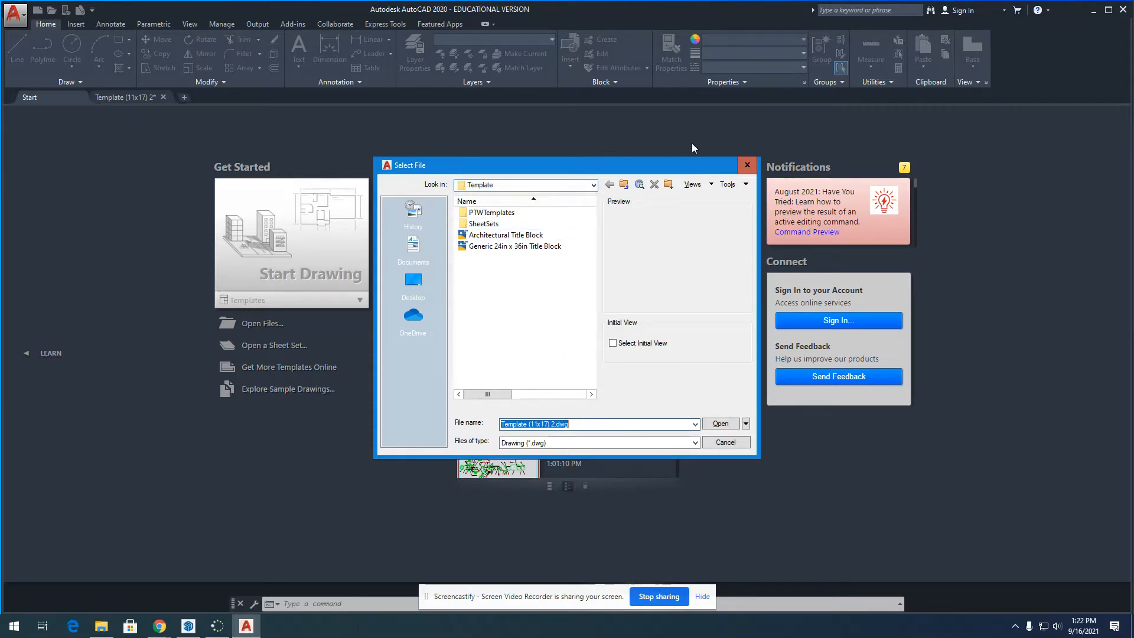
pyautogui.click(750, 165)
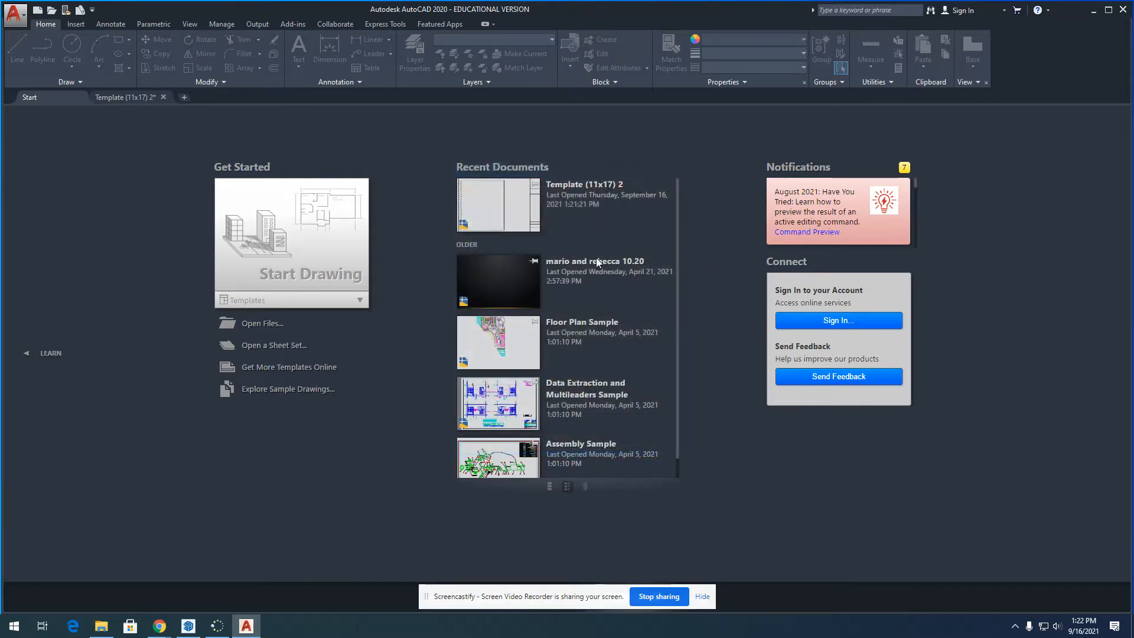
pyautogui.click(129, 95)
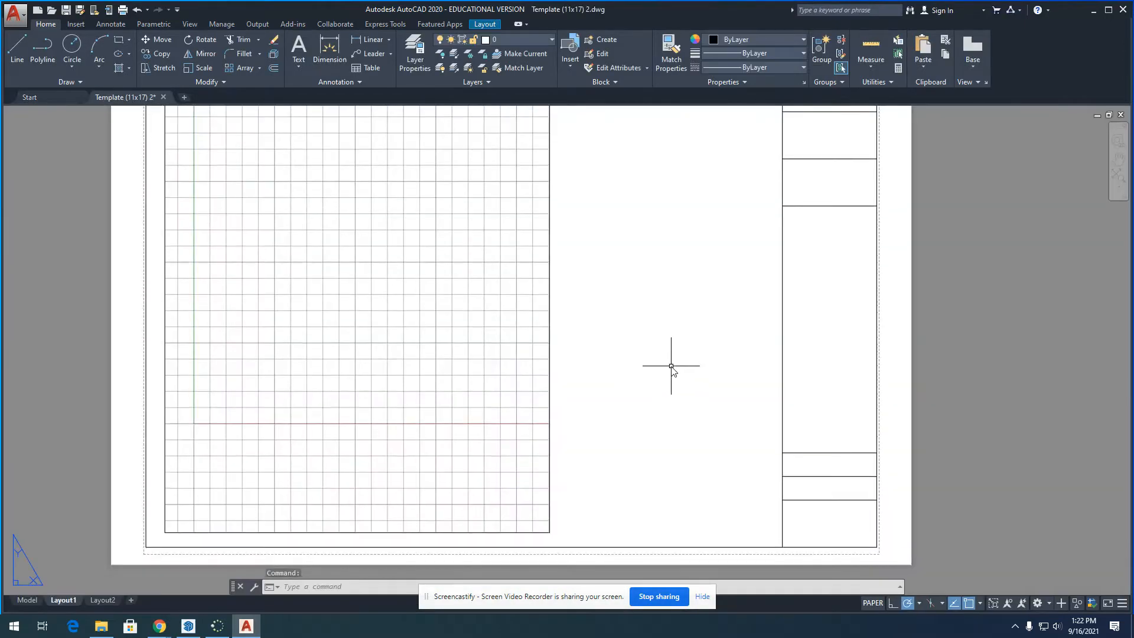
pyautogui.scroll(-4, 671, 367)
pyautogui.scroll(2, 661, 357)
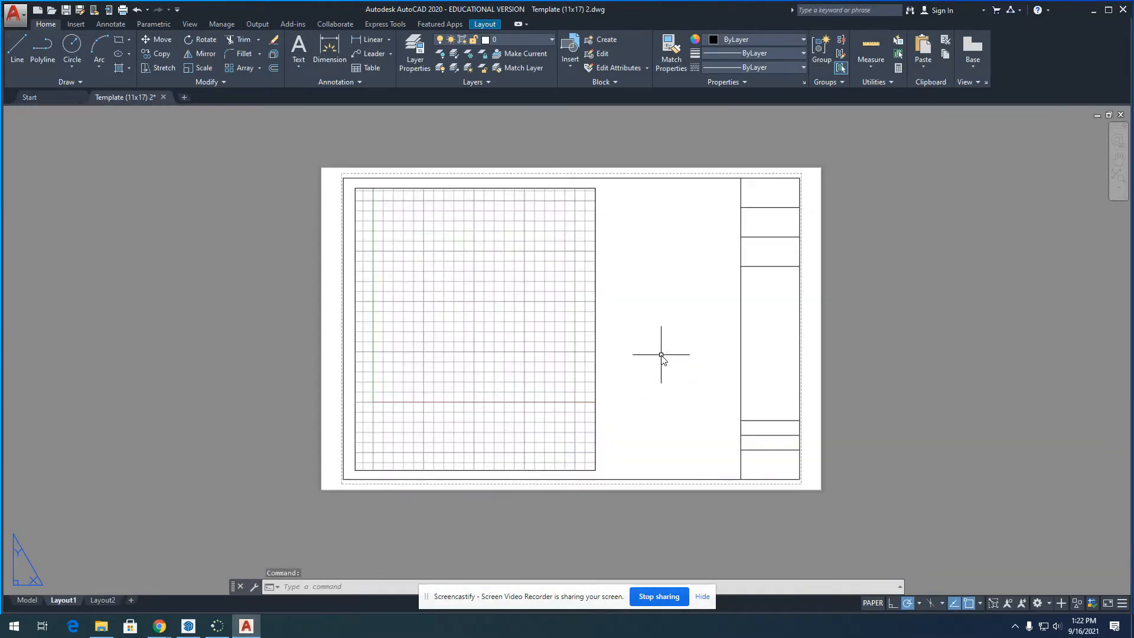
pyautogui.click(702, 598)
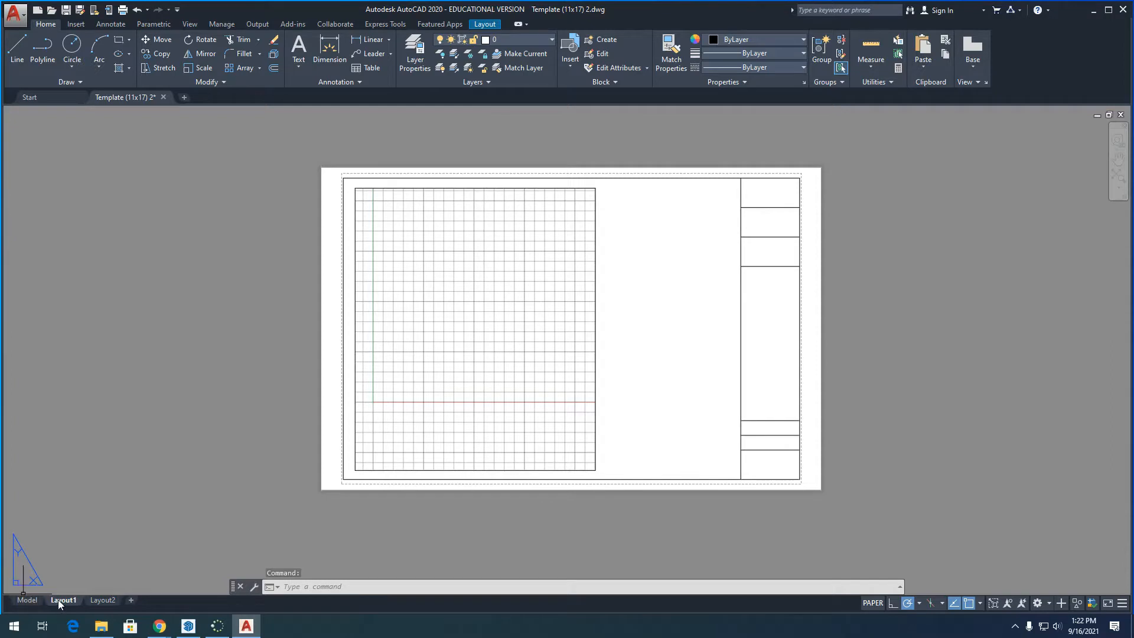
# - Look at the Layout2 and Layout1 sheets, and switch the drawing to model space
pyautogui.click(99, 598)
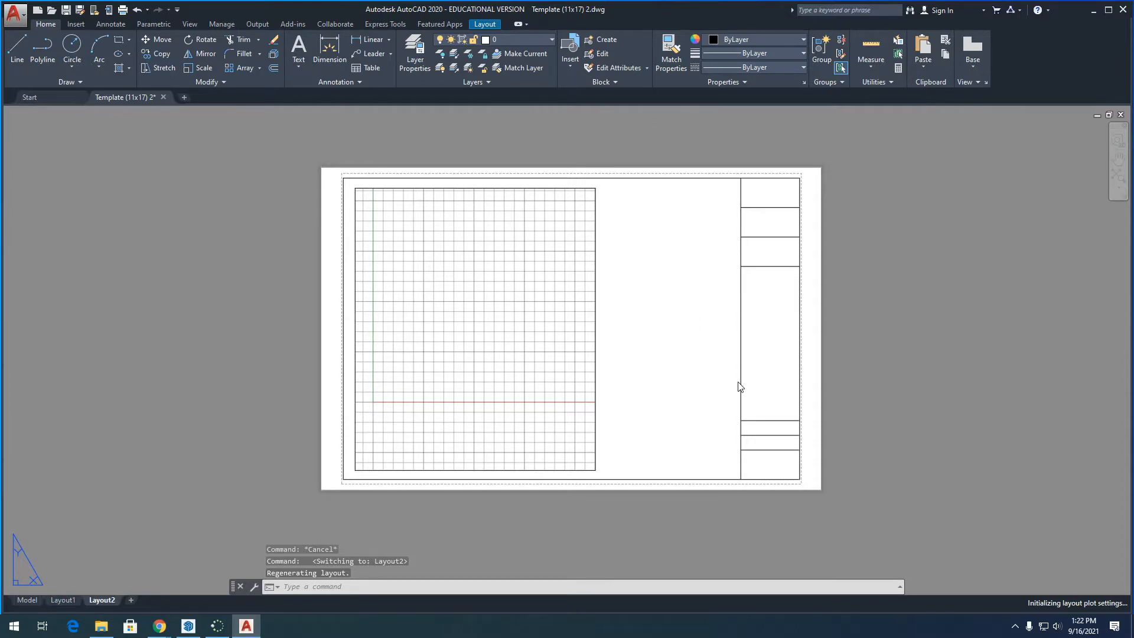
pyautogui.hotkey('ctrl', 'pageup')
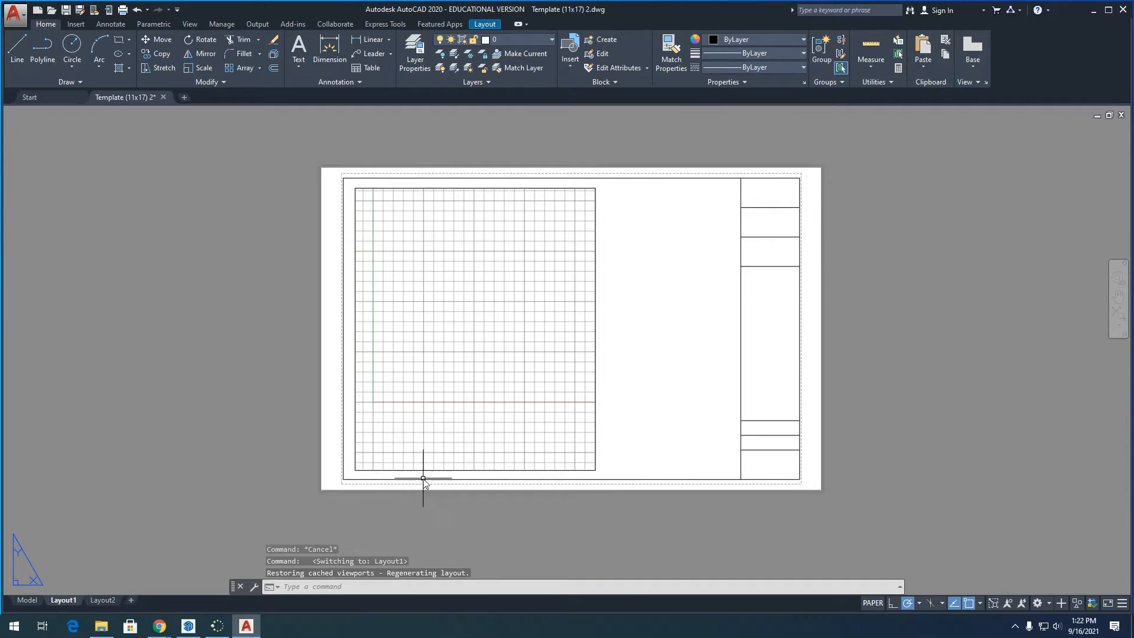
pyautogui.moveTo(23, 600)
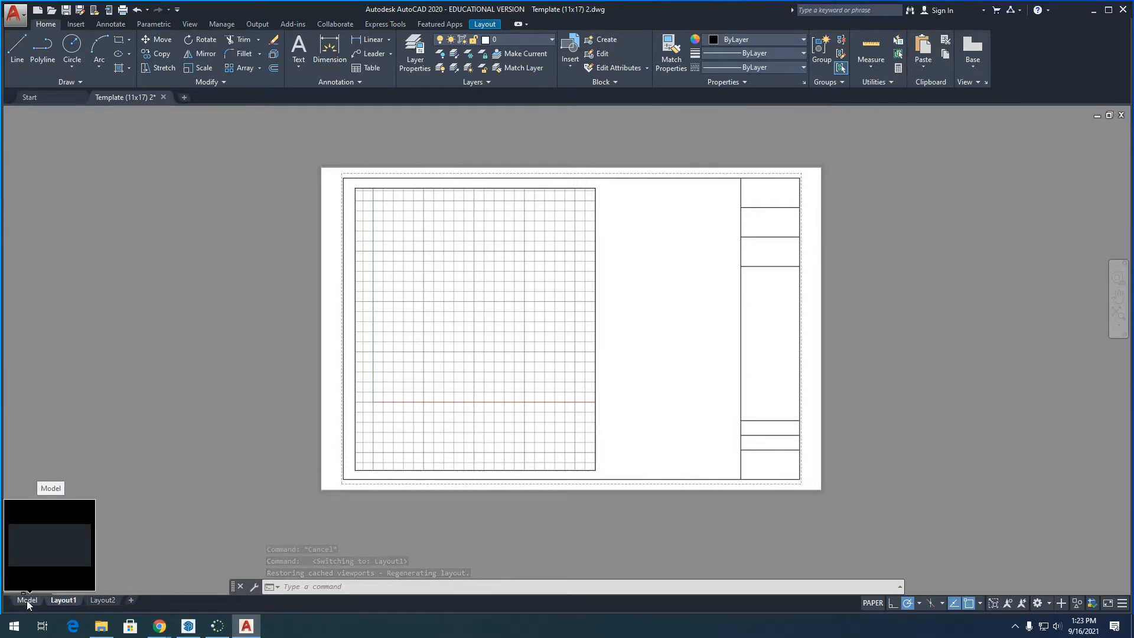
pyautogui.click(26, 600)
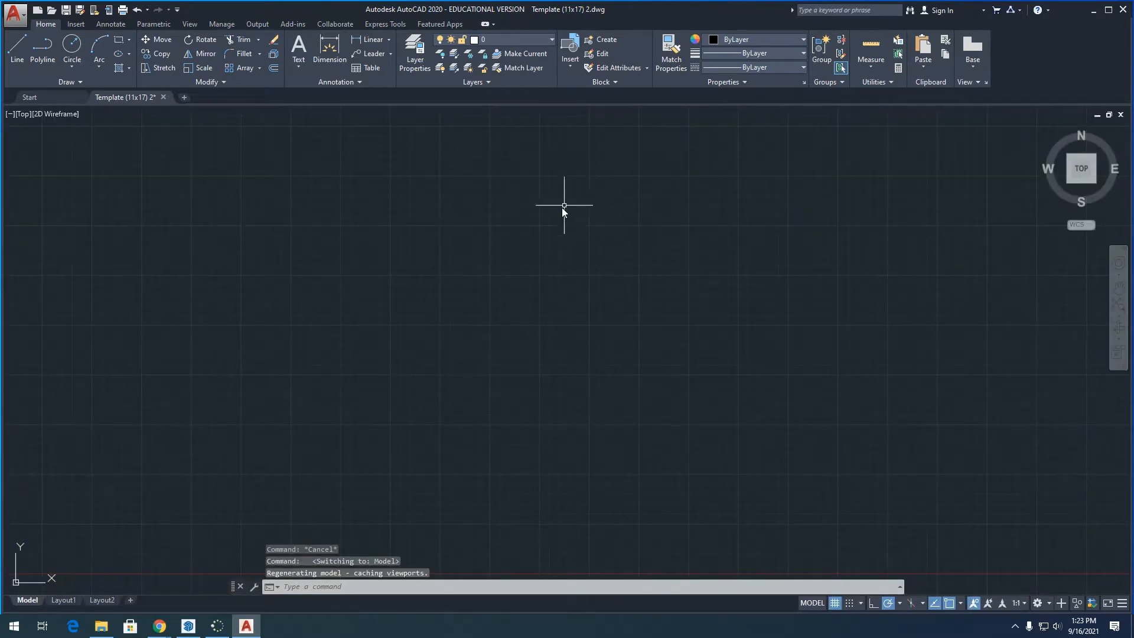
pyautogui.scroll(-6, 473, 309)
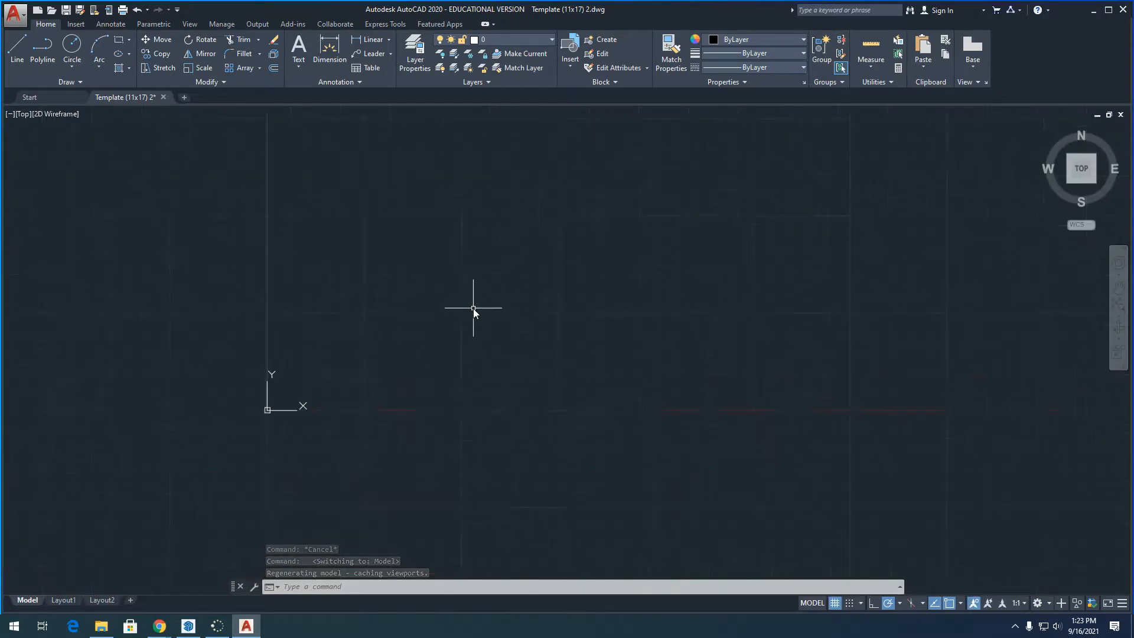
pyautogui.scroll(4, 476, 288)
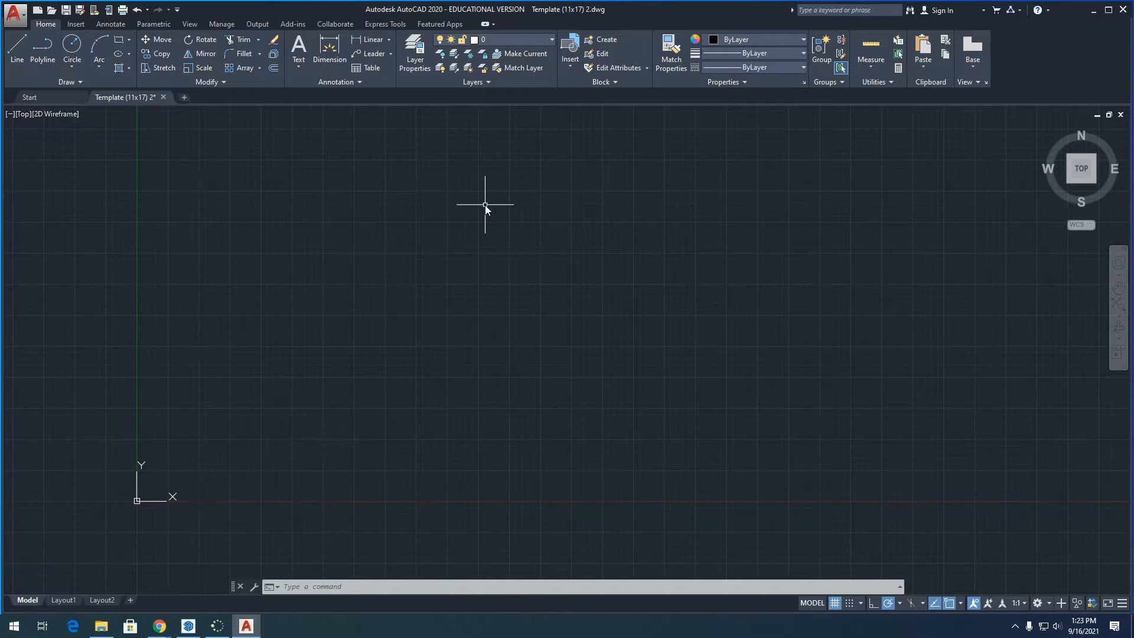
# - Set the drawing's length units to Architectural using the UNITS command
pyautogui.write('un')
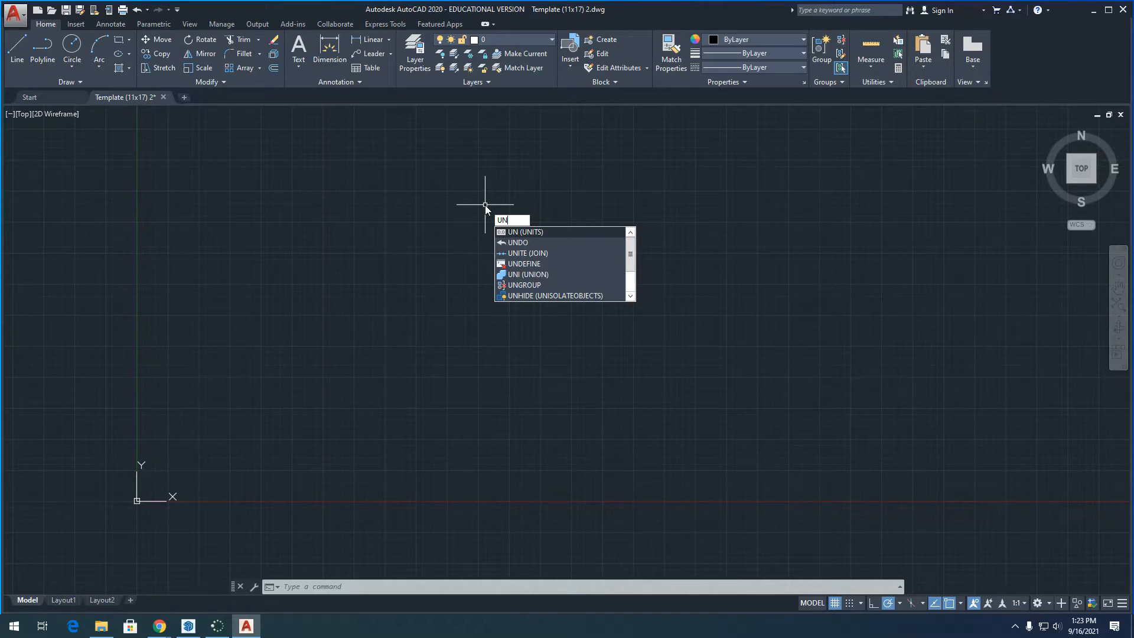
pyautogui.write('its')
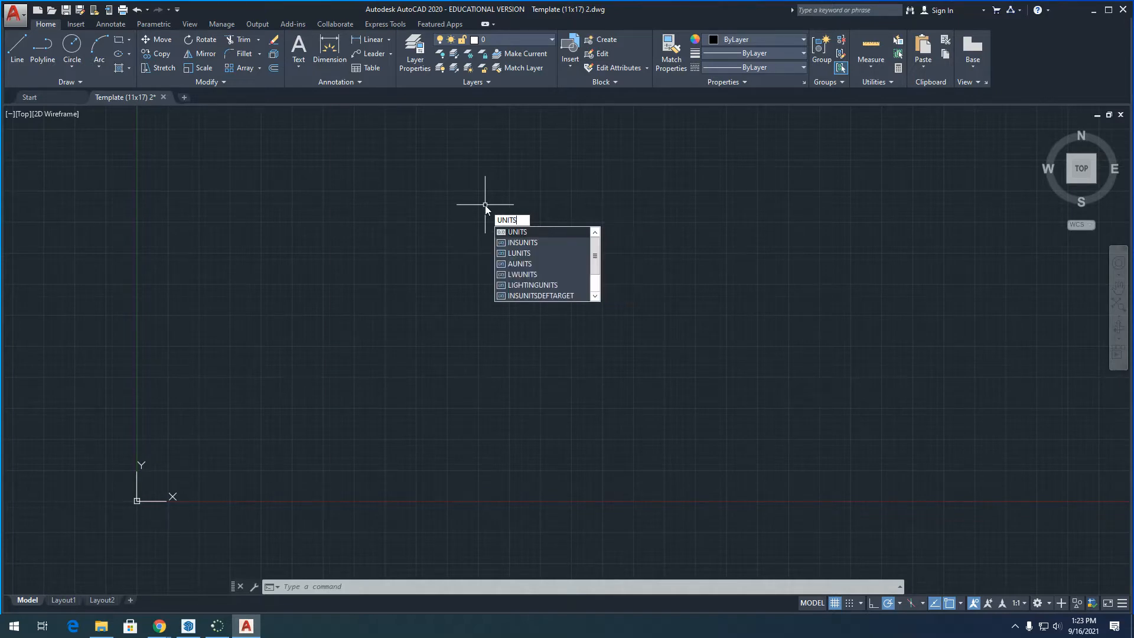
pyautogui.press('Return')
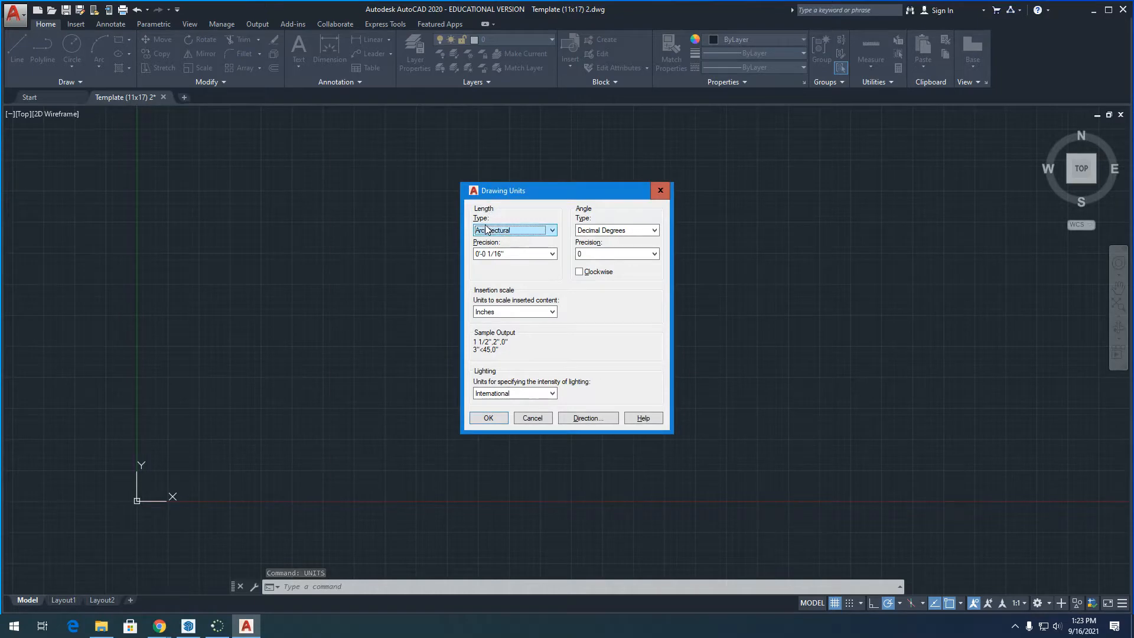
pyautogui.click(544, 230)
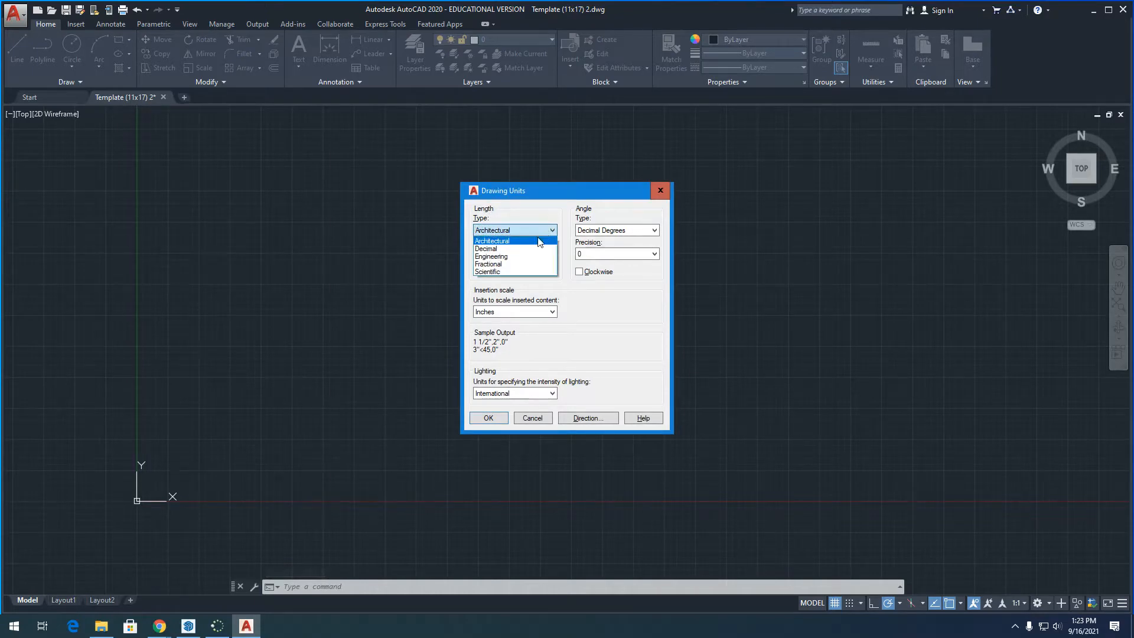
pyautogui.click(497, 242)
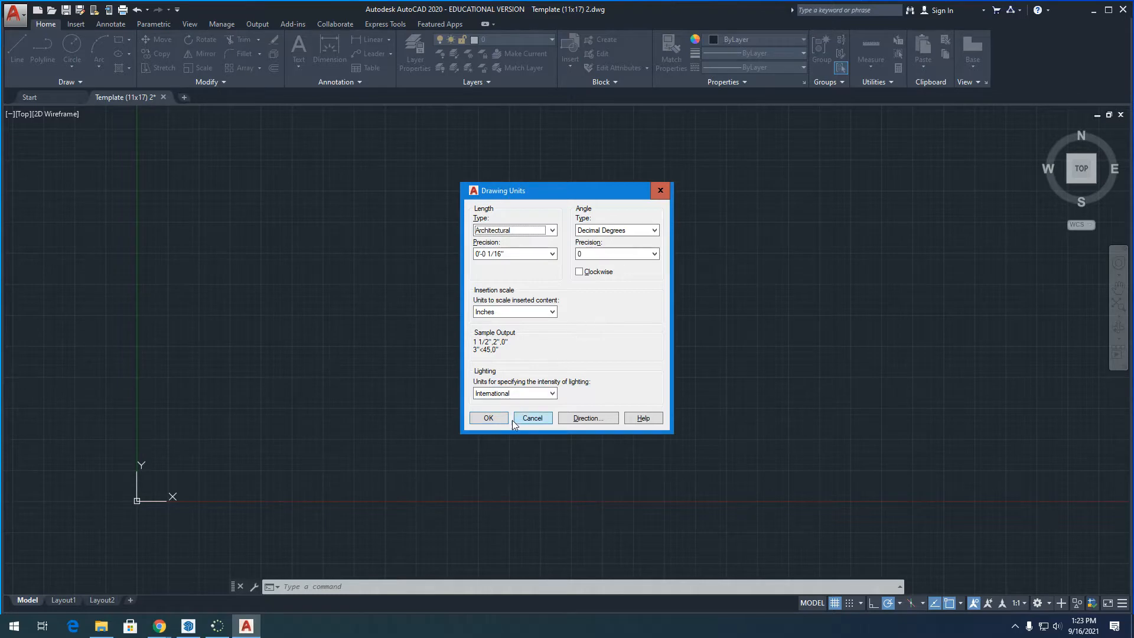
pyautogui.click(477, 421)
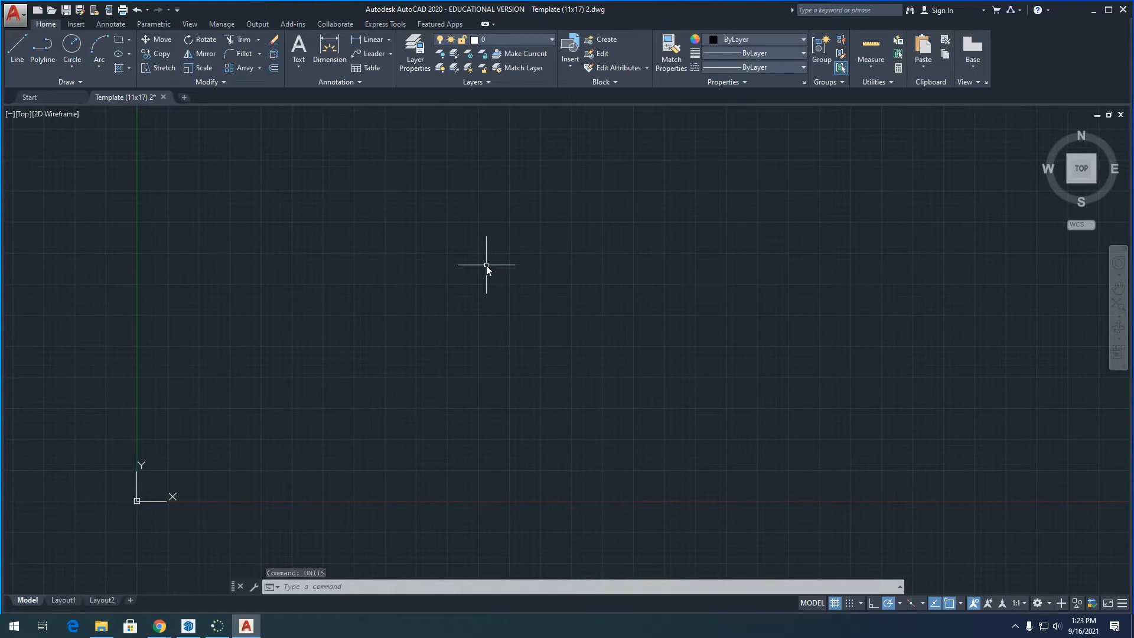
# - Draw a freehand chain of seven connected vertical and horizontal lines above and to the right of the origin
pyautogui.scroll(-4, 481, 306)
pyautogui.scroll(3, 493, 278)
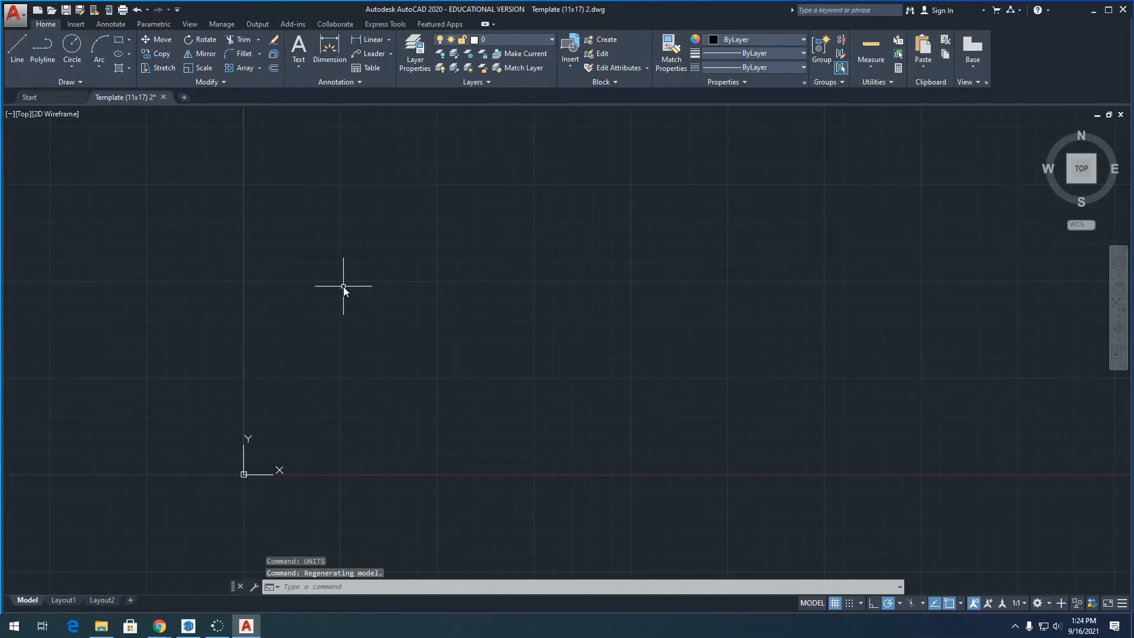
pyautogui.scroll(-3, 208, 317)
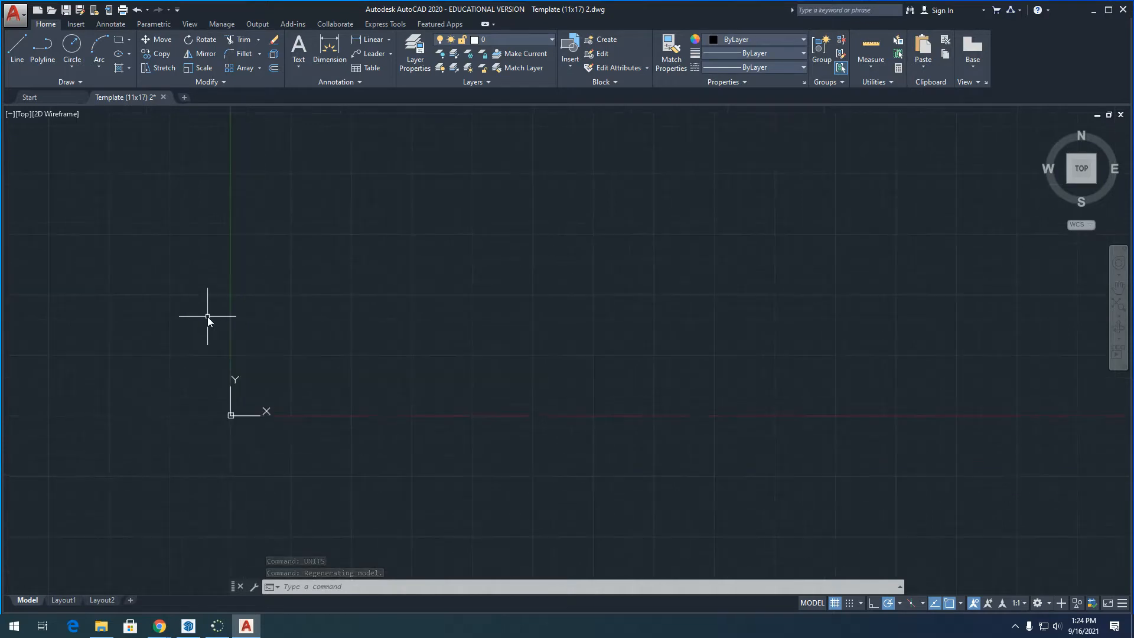
pyautogui.scroll(3, 310, 236)
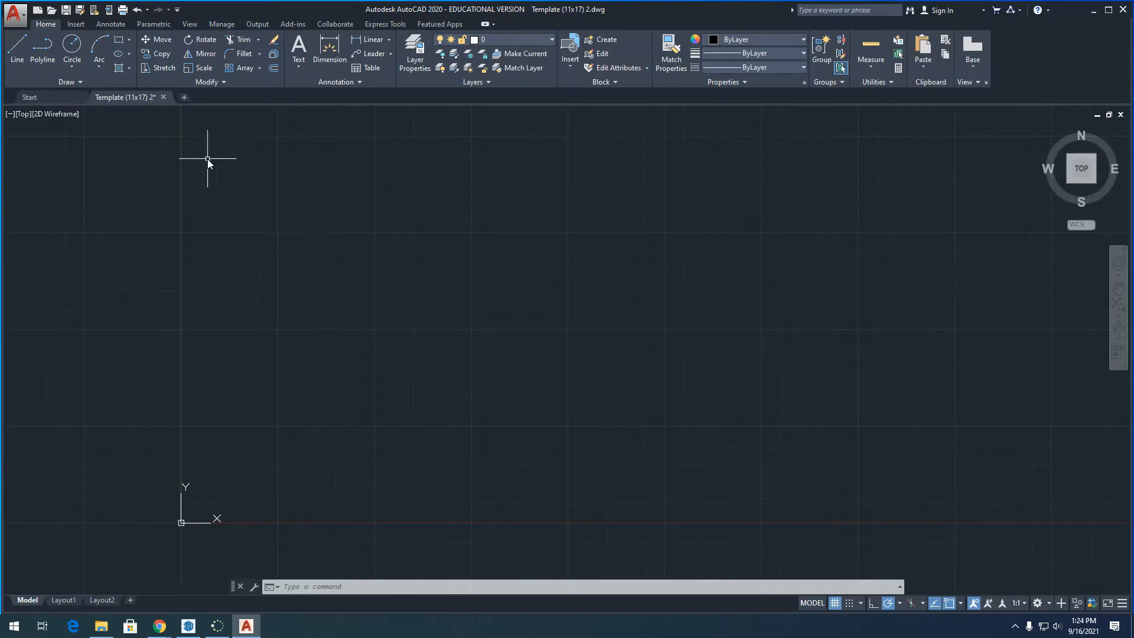
pyautogui.click(18, 49)
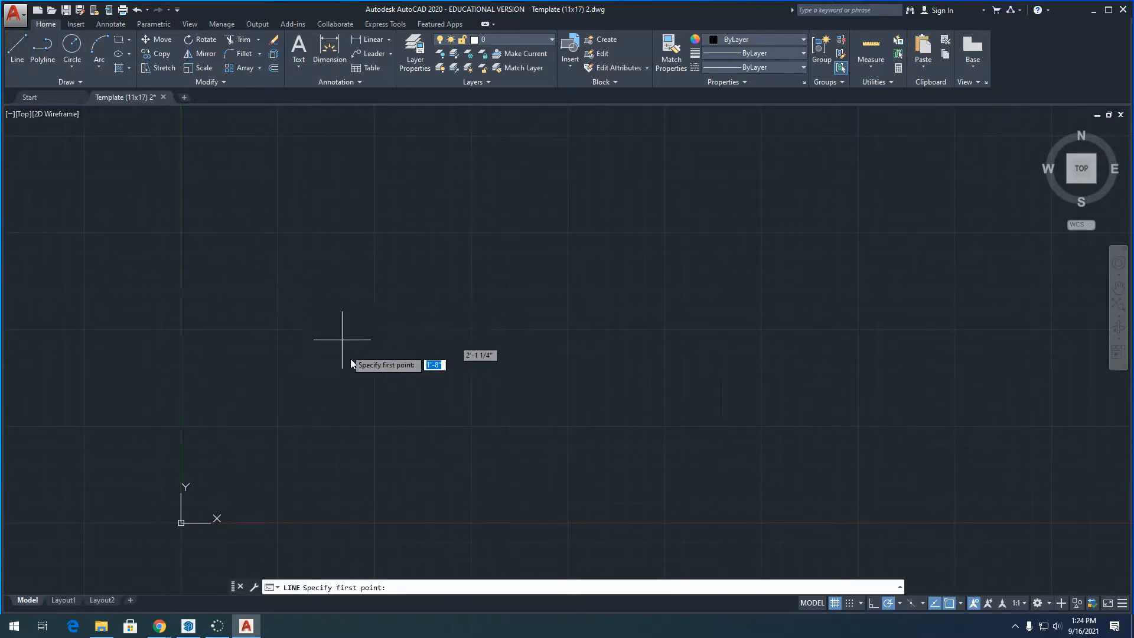
pyautogui.click(423, 439)
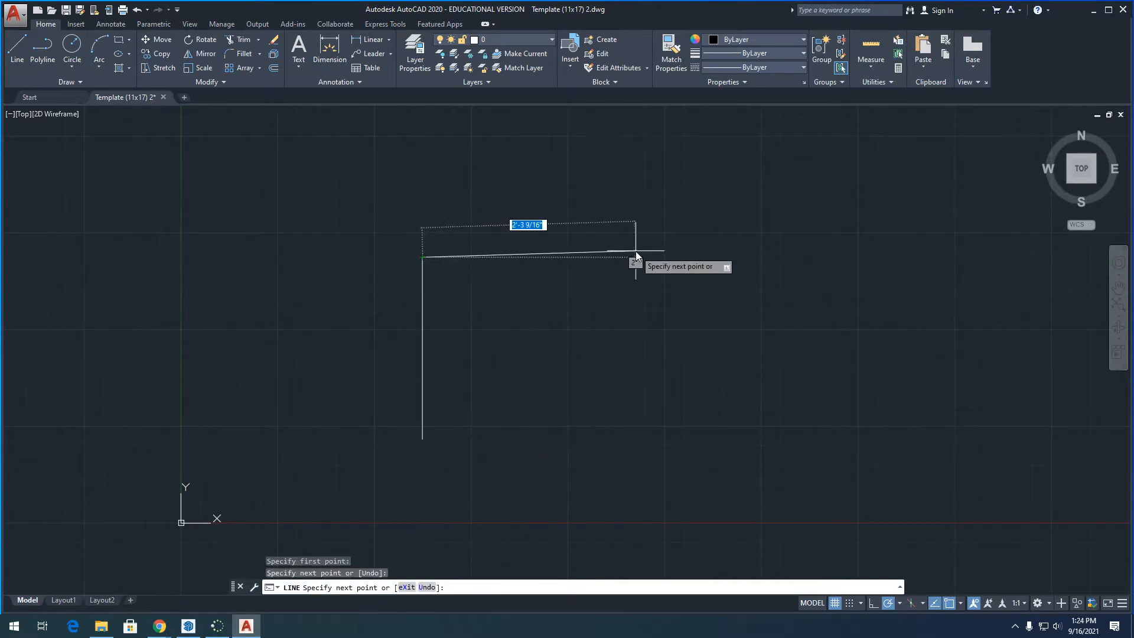
pyautogui.click(677, 257)
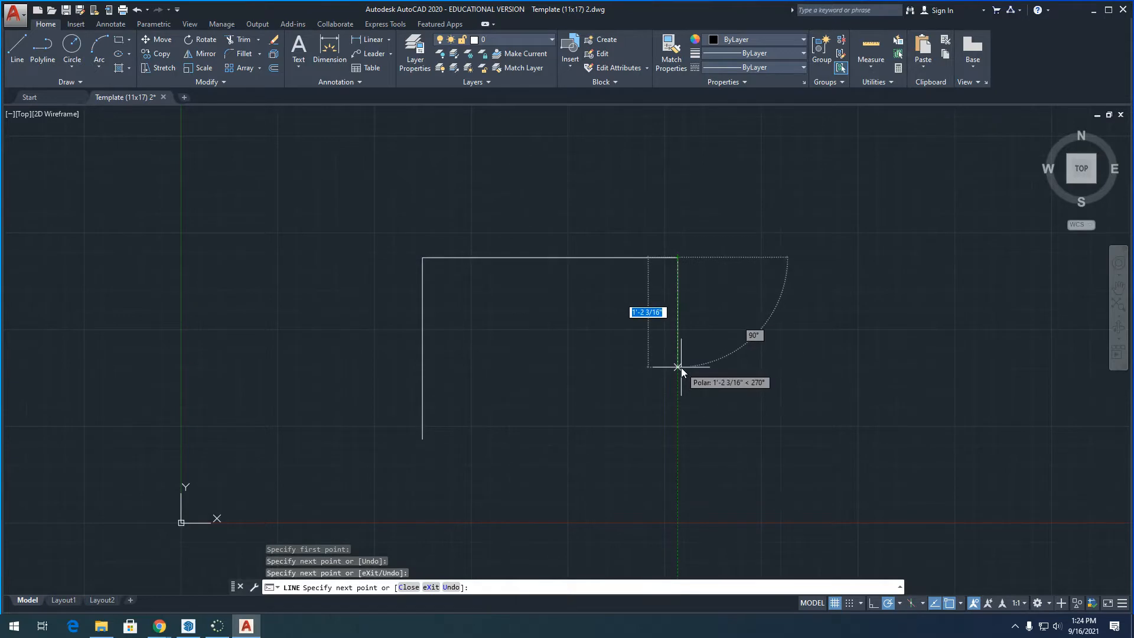
pyautogui.click(678, 367)
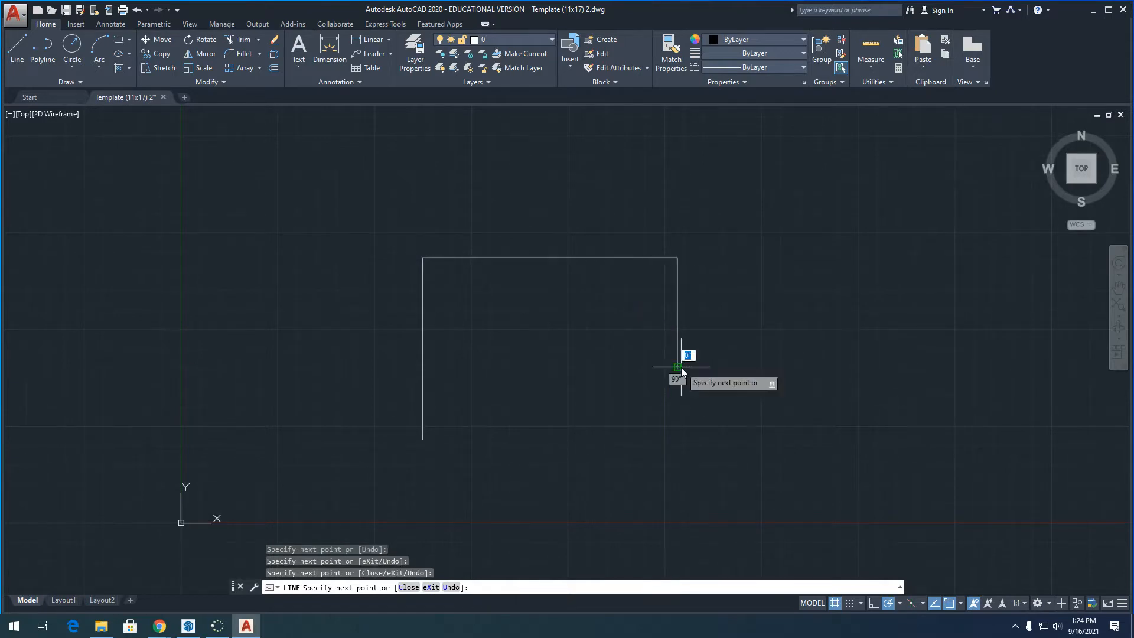
pyautogui.click(495, 367)
pyautogui.click(495, 432)
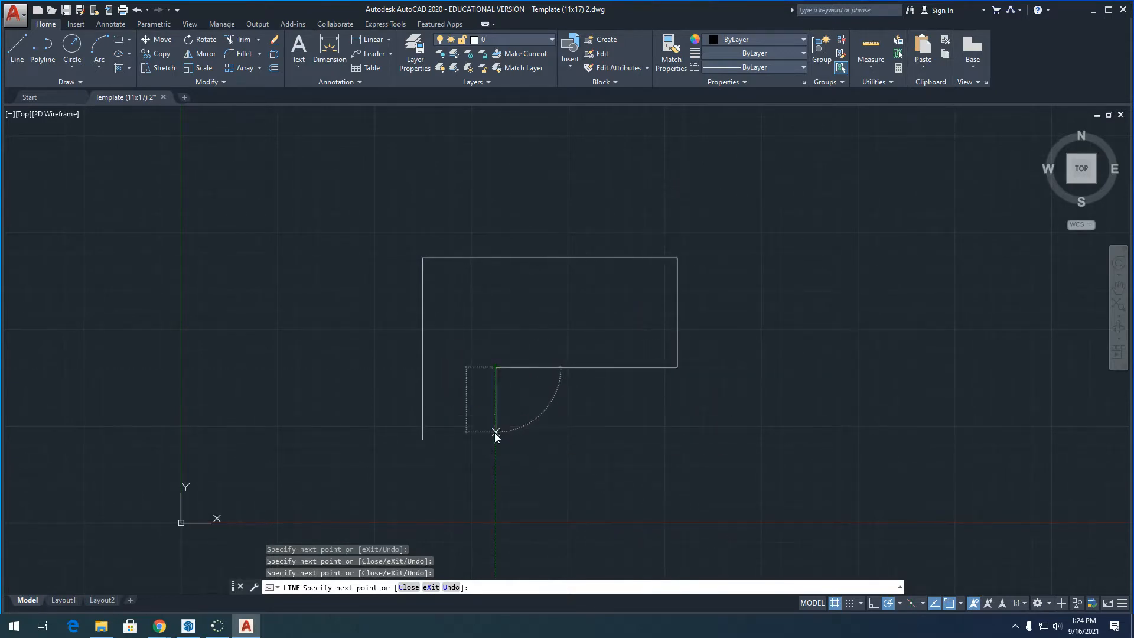
pyautogui.click(496, 189)
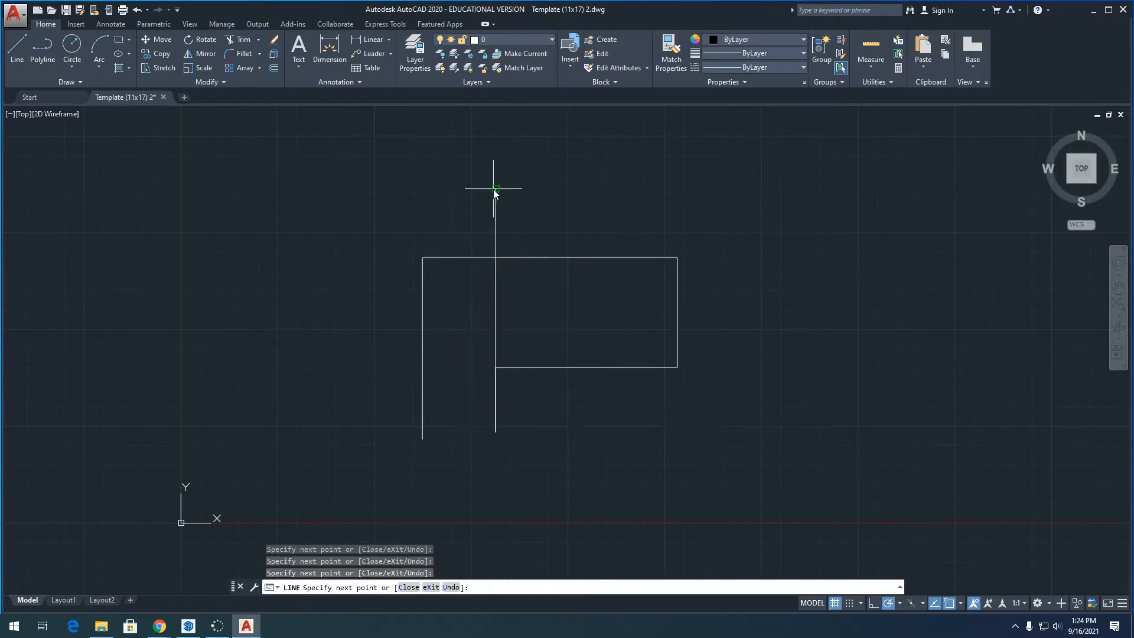
pyautogui.click(763, 192)
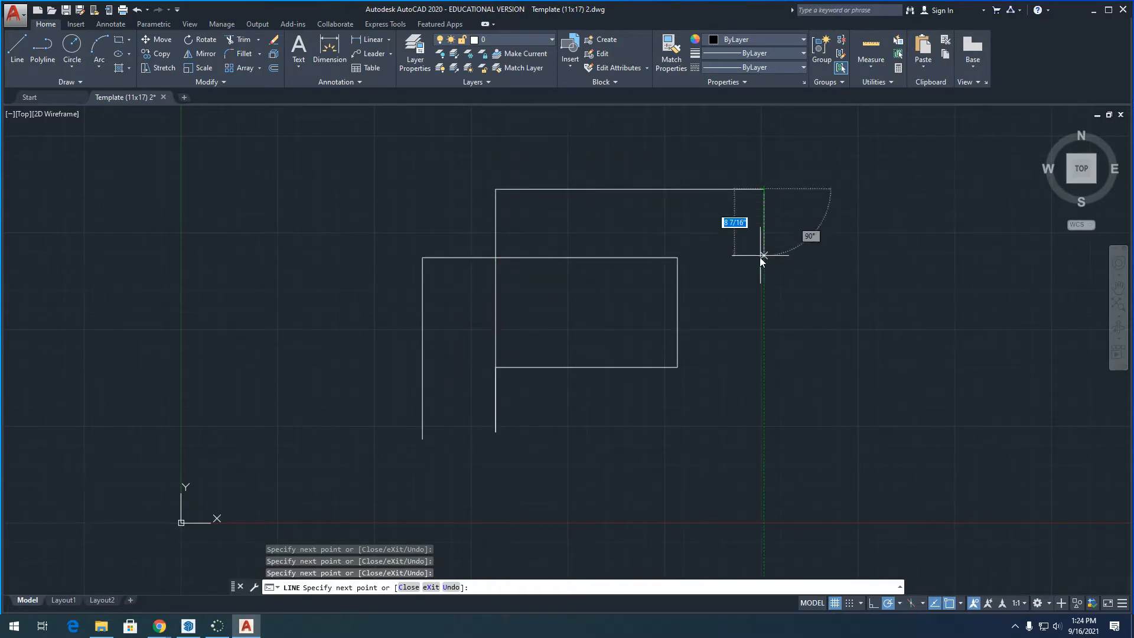
pyautogui.press('Escape')
# - Erase all seven practice lines from model space
pyautogui.scroll(-6, 703, 289)
pyautogui.scroll(4, 703, 289)
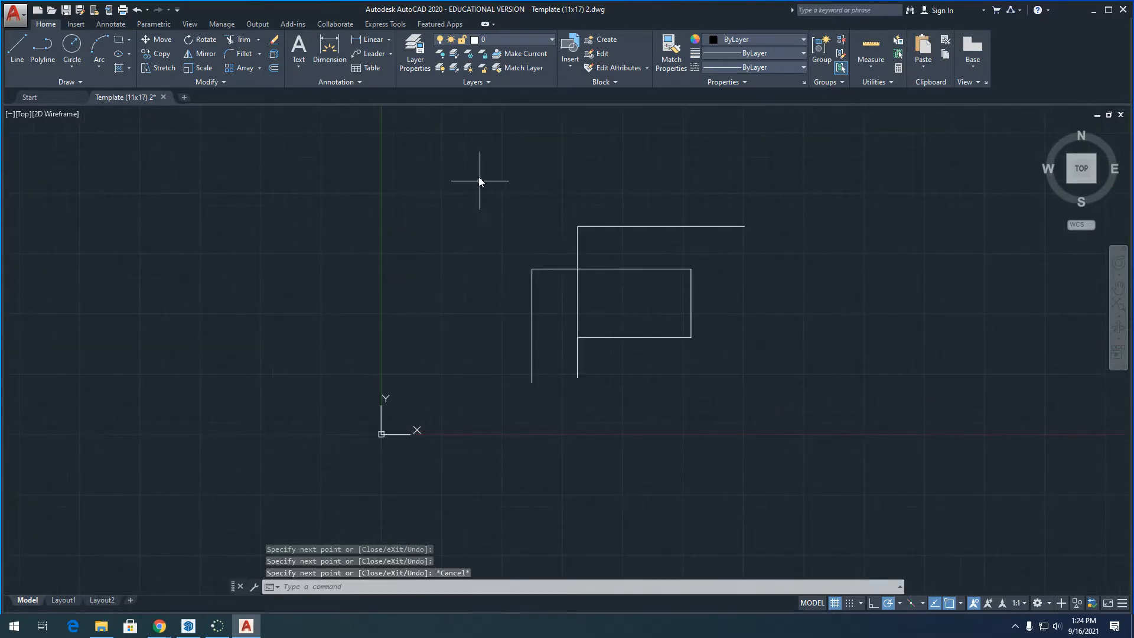
pyautogui.click(884, 186)
pyautogui.click(505, 402)
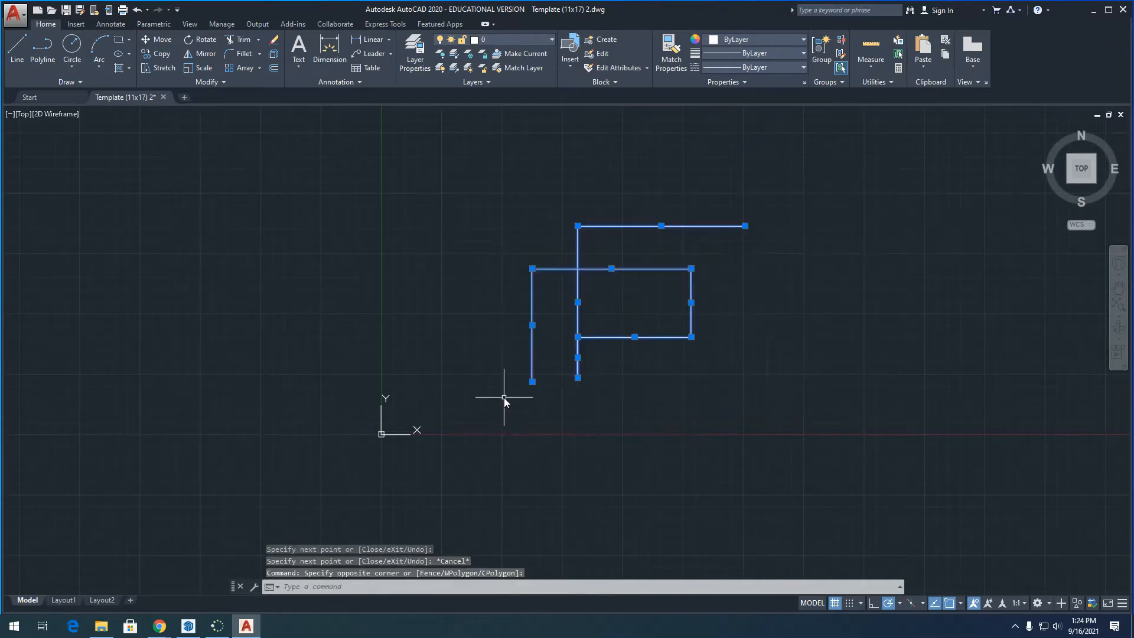
pyautogui.press('Delete')
pyautogui.scroll(2, 519, 316)
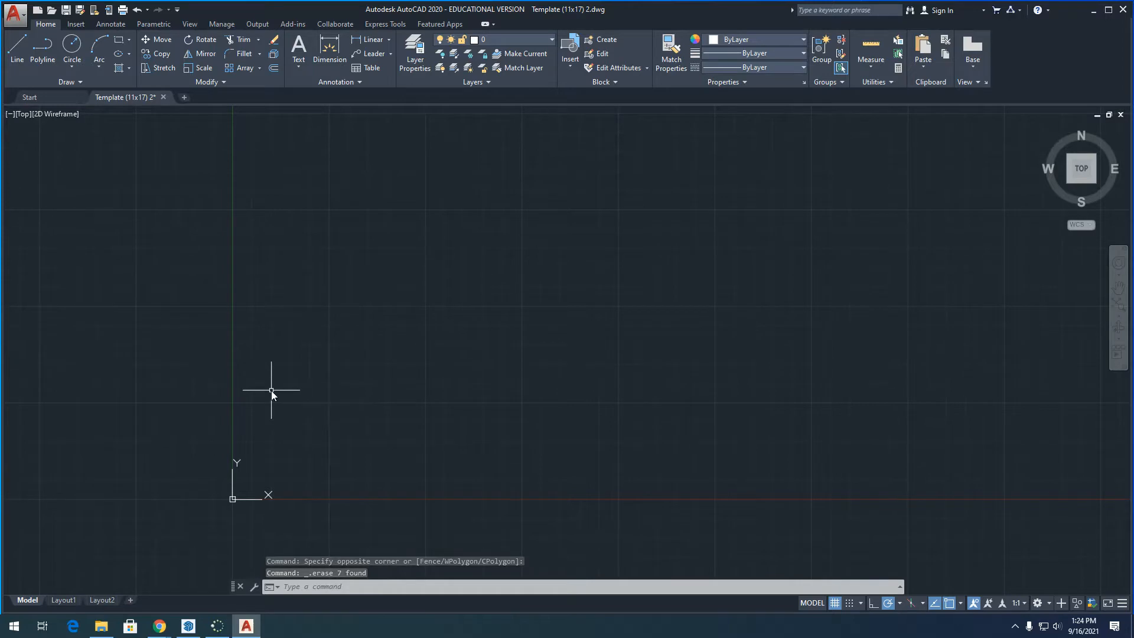
# - Draw a 39' vertical line upward from a point about 2'-6" right of and 1'-5" above the origin
pyautogui.click(15, 50)
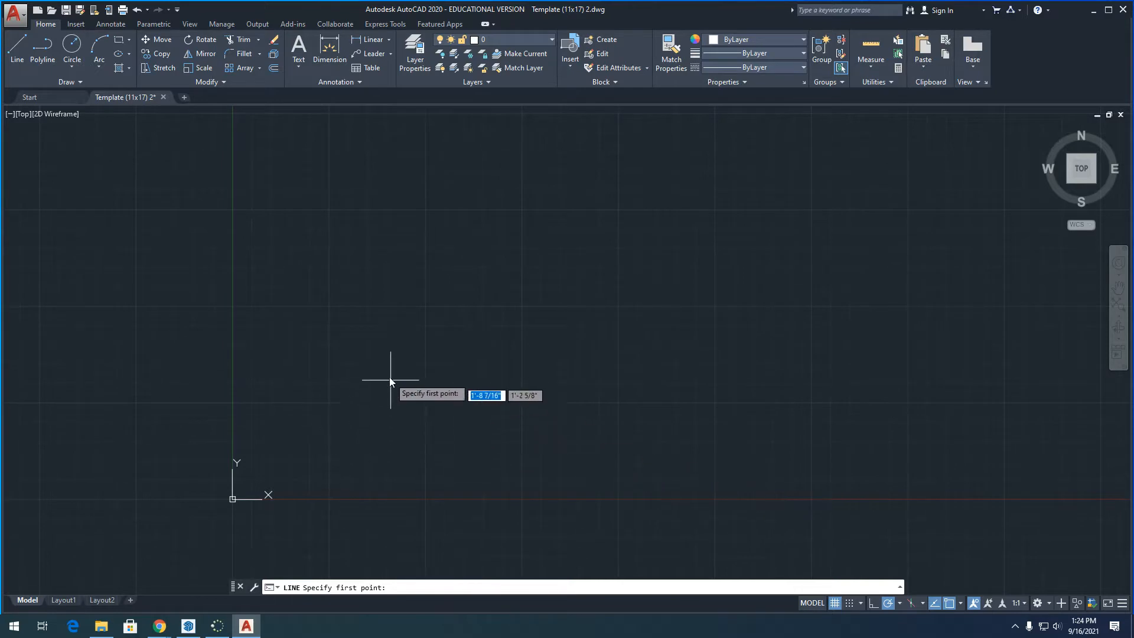
pyautogui.scroll(-2, 371, 380)
pyautogui.scroll(2, 414, 366)
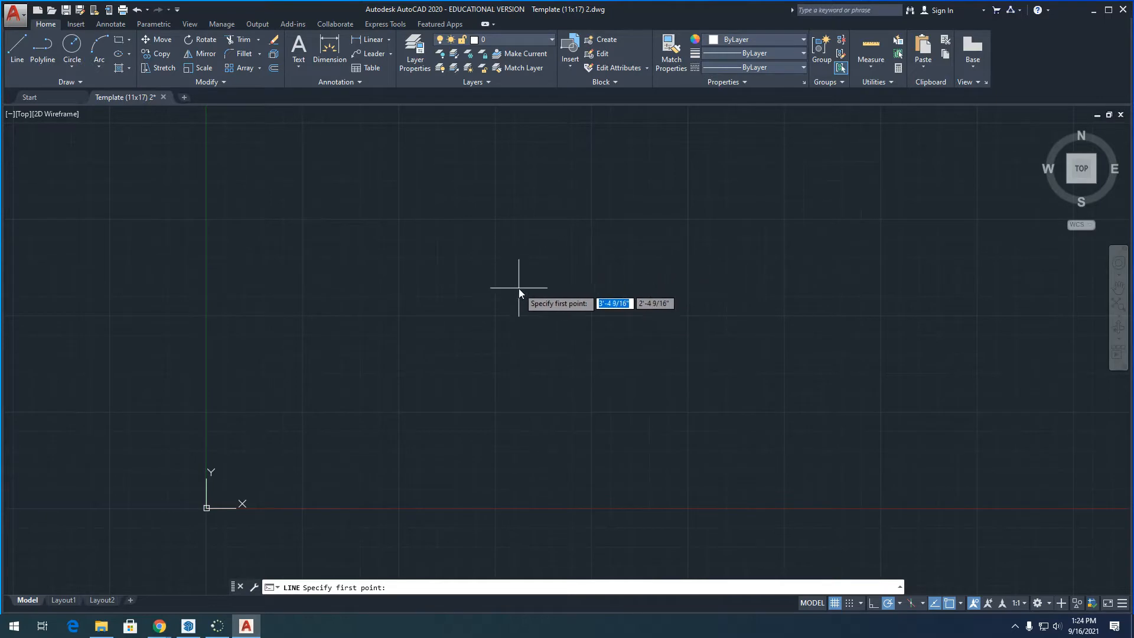
pyautogui.scroll(-3, 496, 282)
pyautogui.scroll(3, 623, 162)
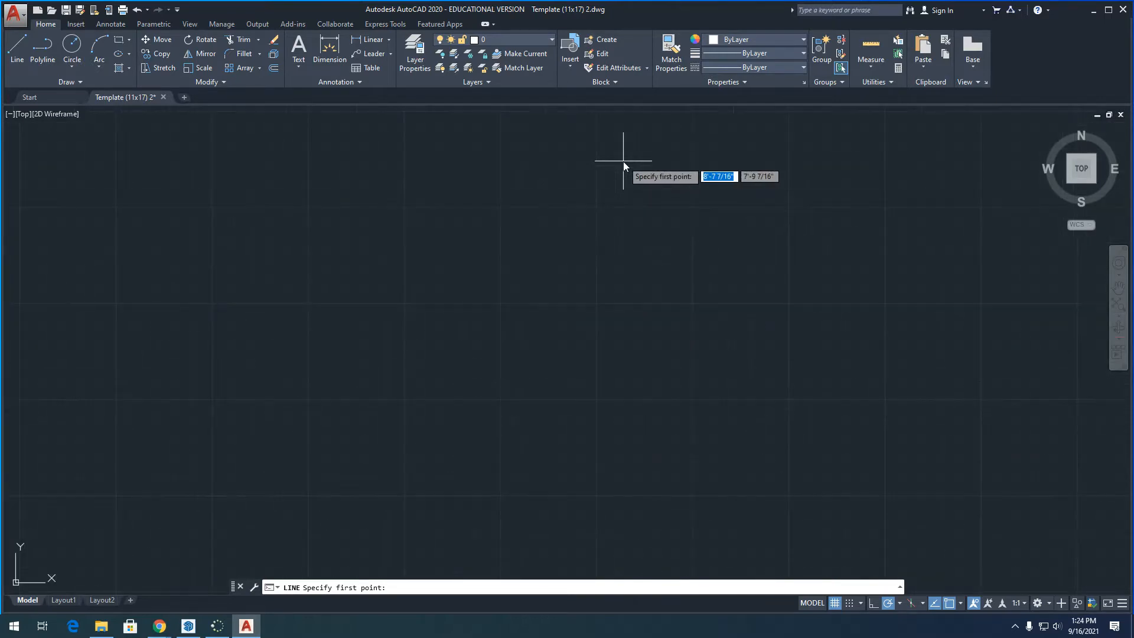
pyautogui.click(309, 396)
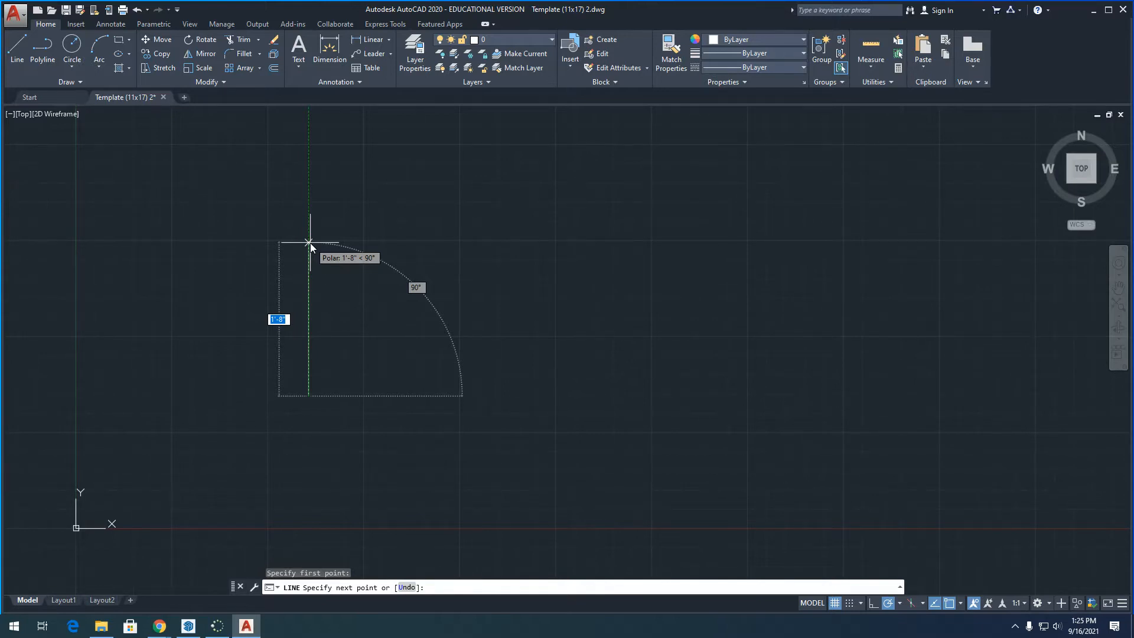
pyautogui.write('3')
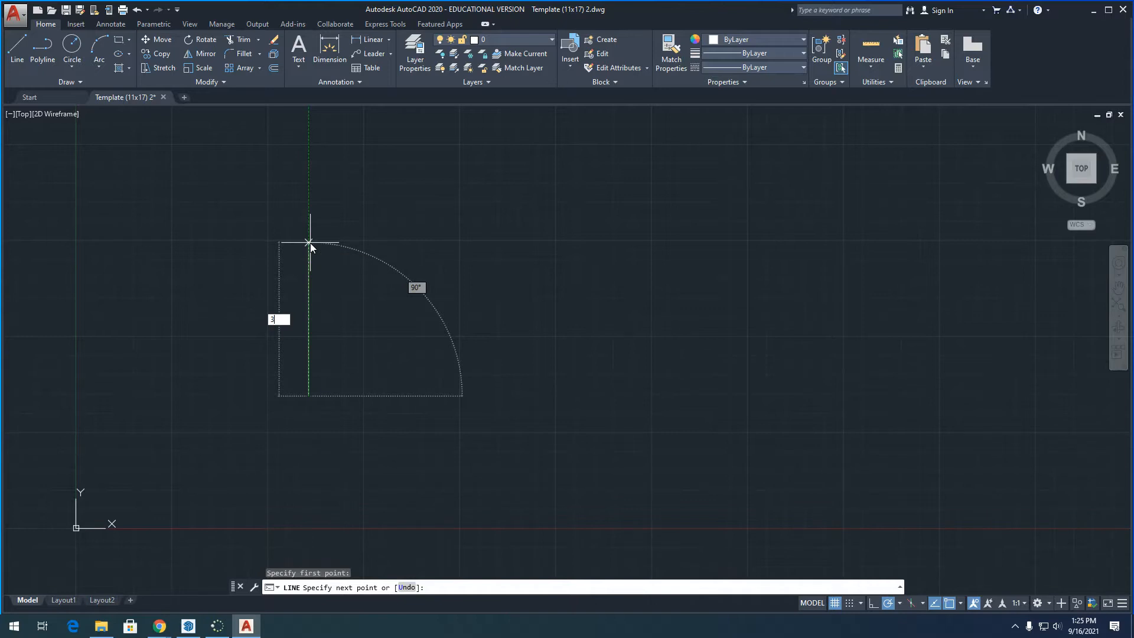
pyautogui.write("9'")
pyautogui.press('Return')
pyautogui.scroll(-3, 392, 376)
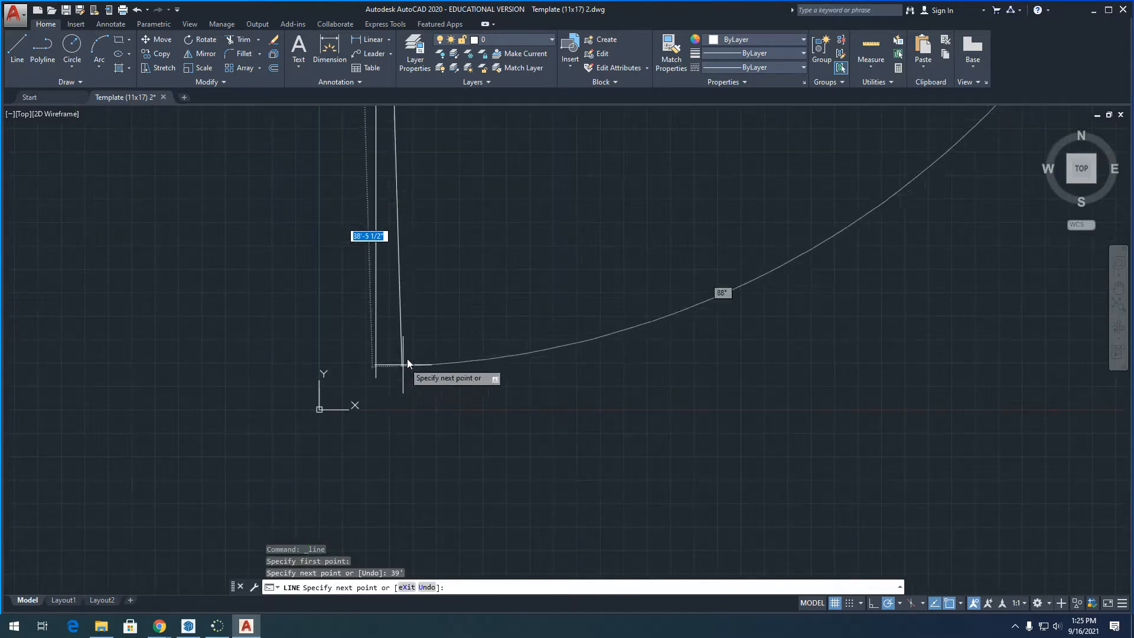
pyautogui.scroll(-2, 378, 283)
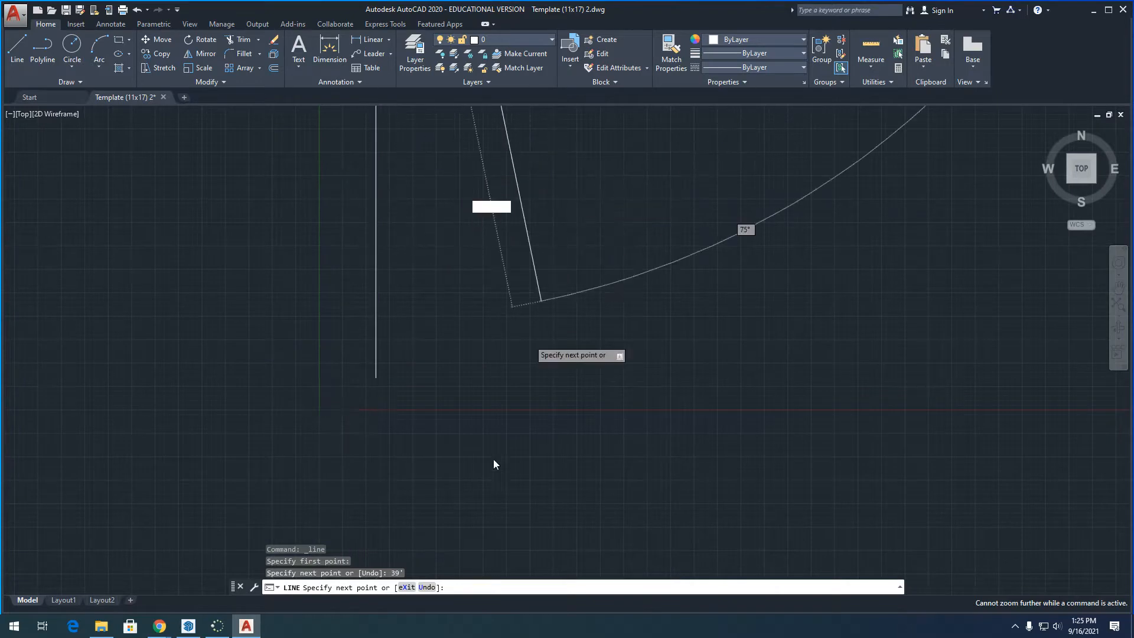
pyautogui.scroll(-2, 520, 355)
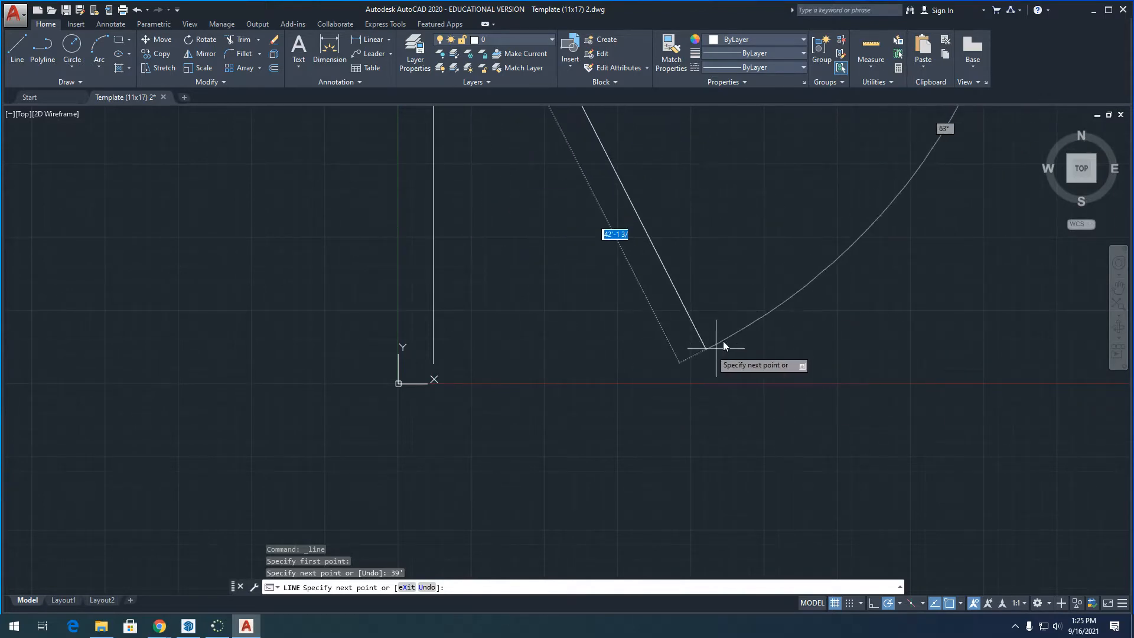
pyautogui.press('Escape')
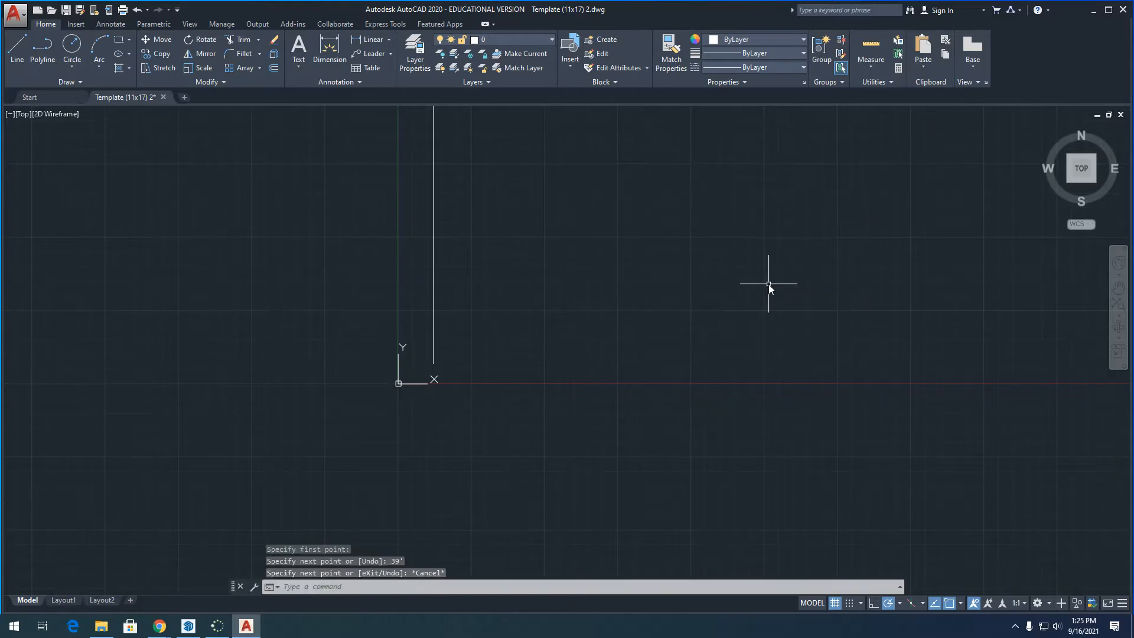
# - Draw a 64' horizontal line to the right from the upper endpoint of the vertical line
pyautogui.scroll(-6, 472, 387)
pyautogui.scroll(2, 478, 299)
pyautogui.scroll(2, 477, 299)
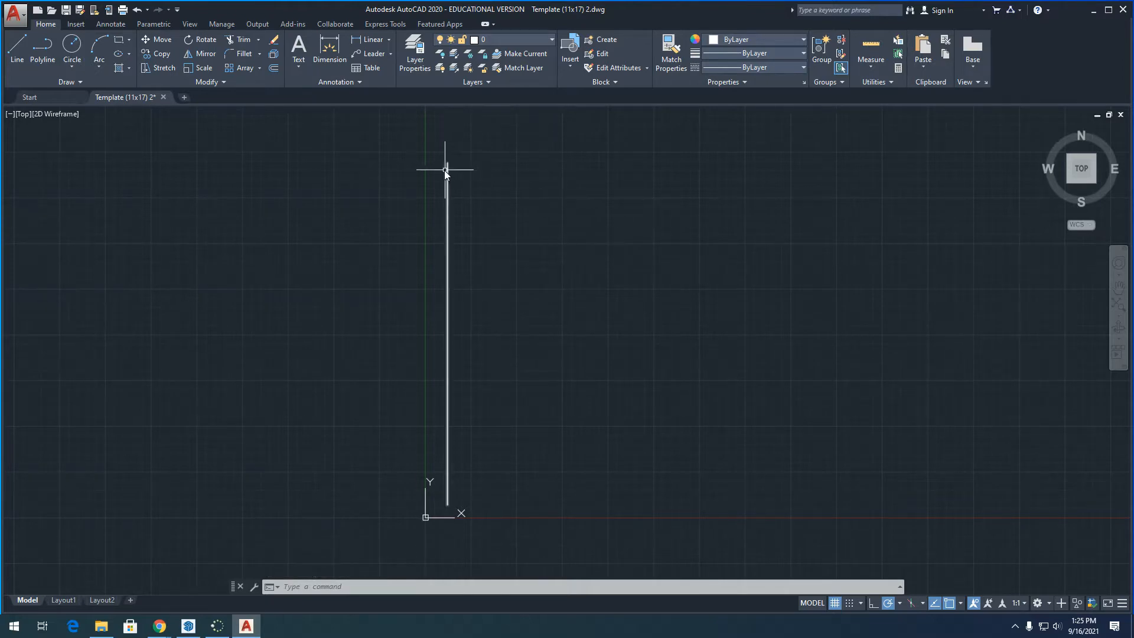
pyautogui.scroll(-3, 263, 258)
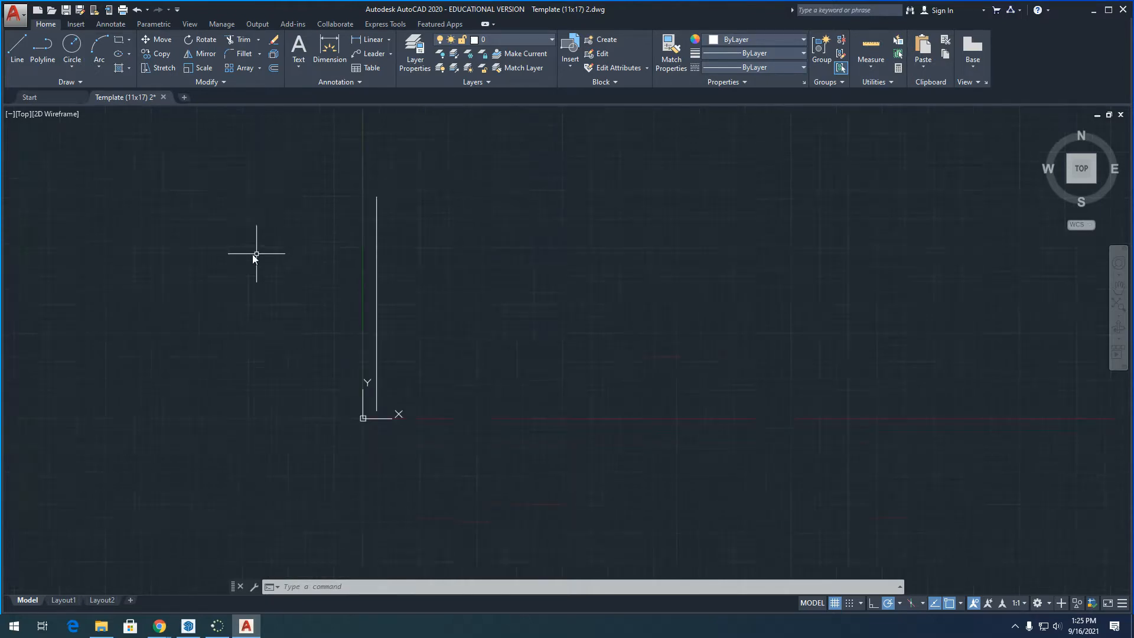
pyautogui.click(18, 47)
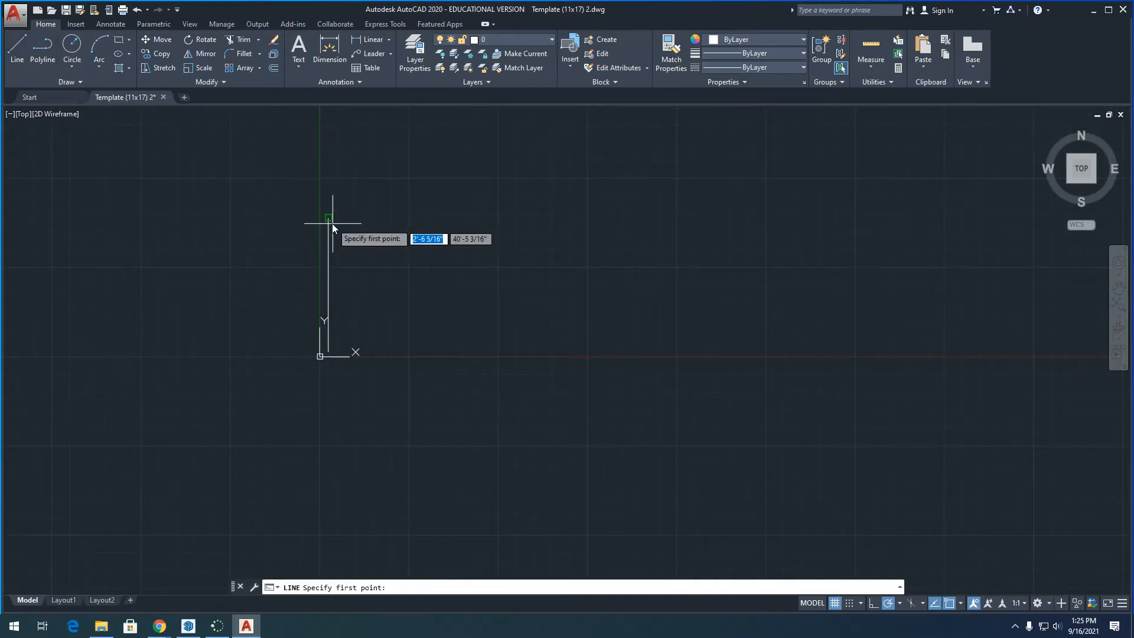
pyautogui.scroll(4, 328, 221)
pyautogui.scroll(4, 328, 221)
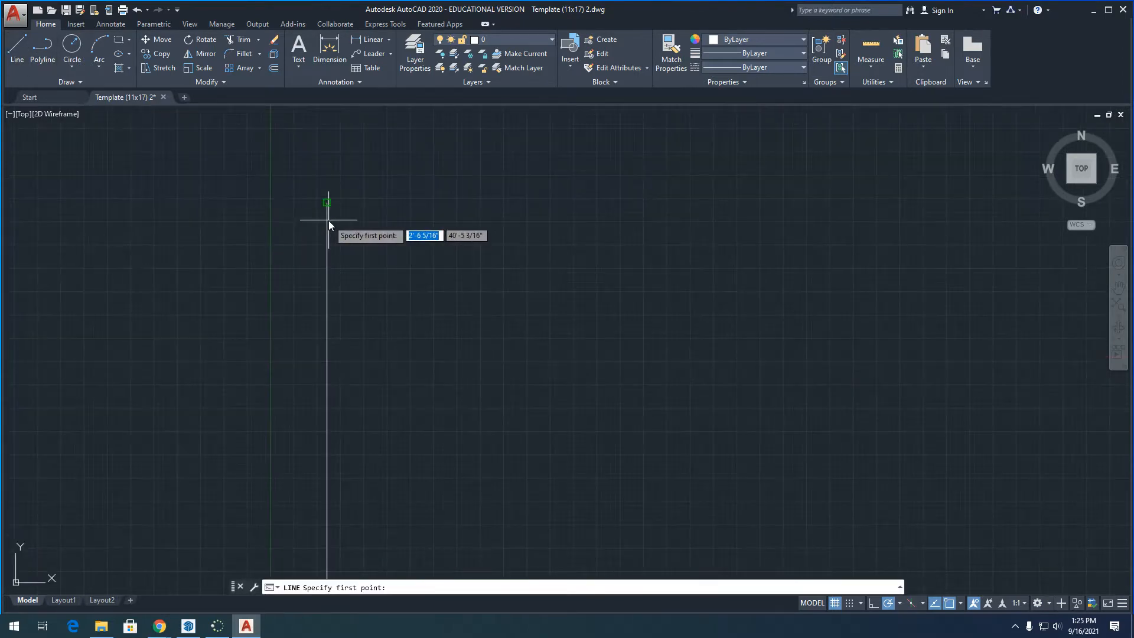
pyautogui.click(324, 204)
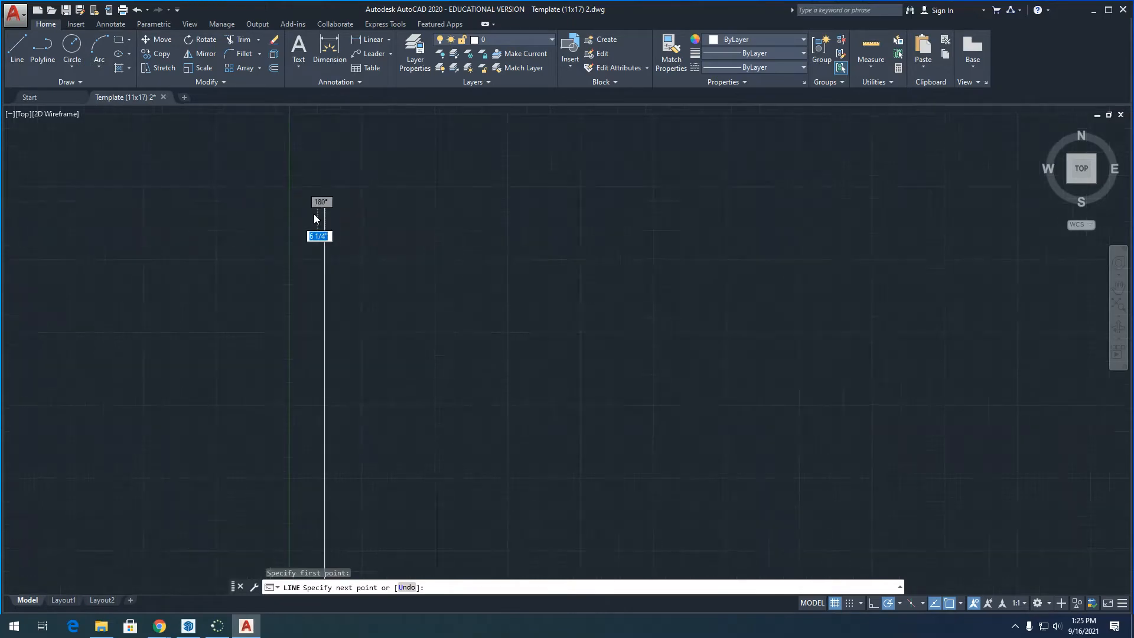
pyautogui.scroll(-5, 313, 213)
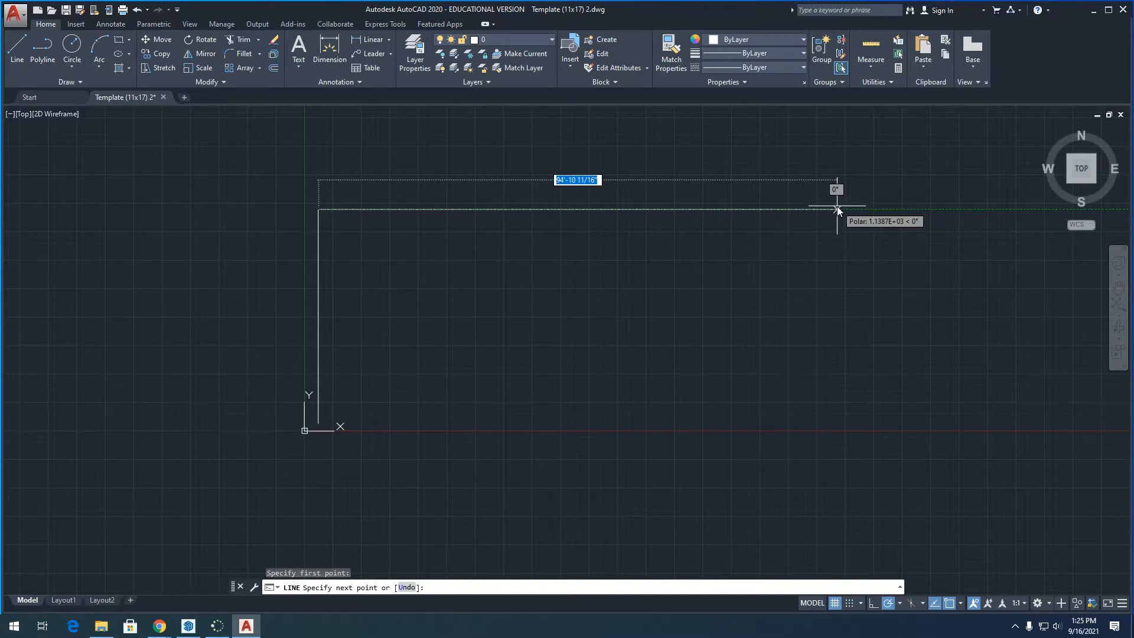
pyautogui.write('64')
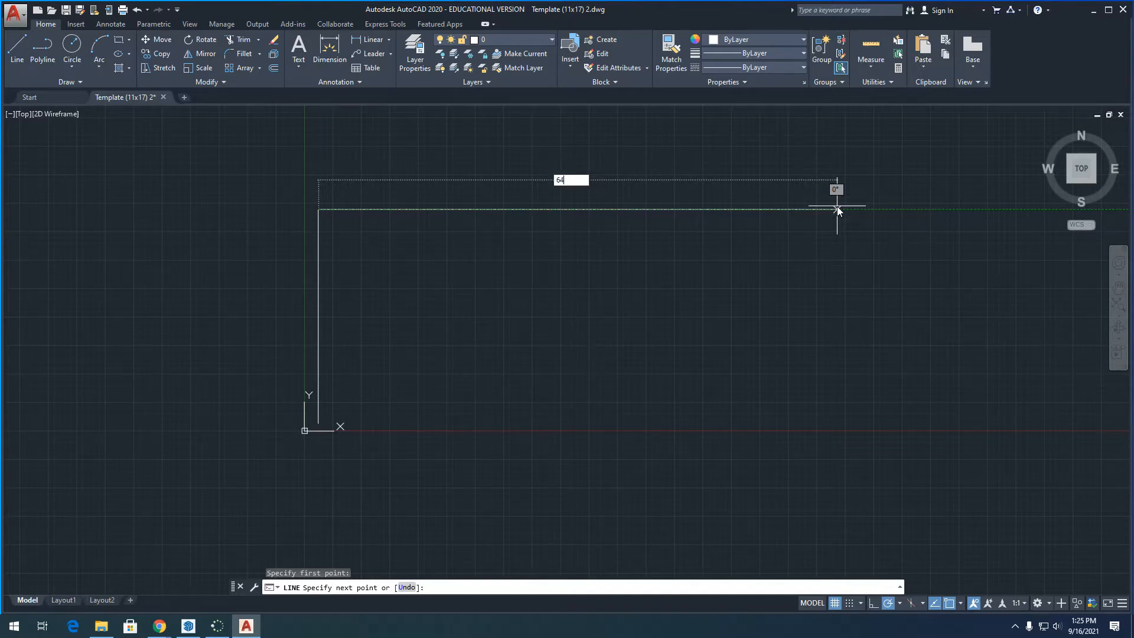
pyautogui.press('Return')
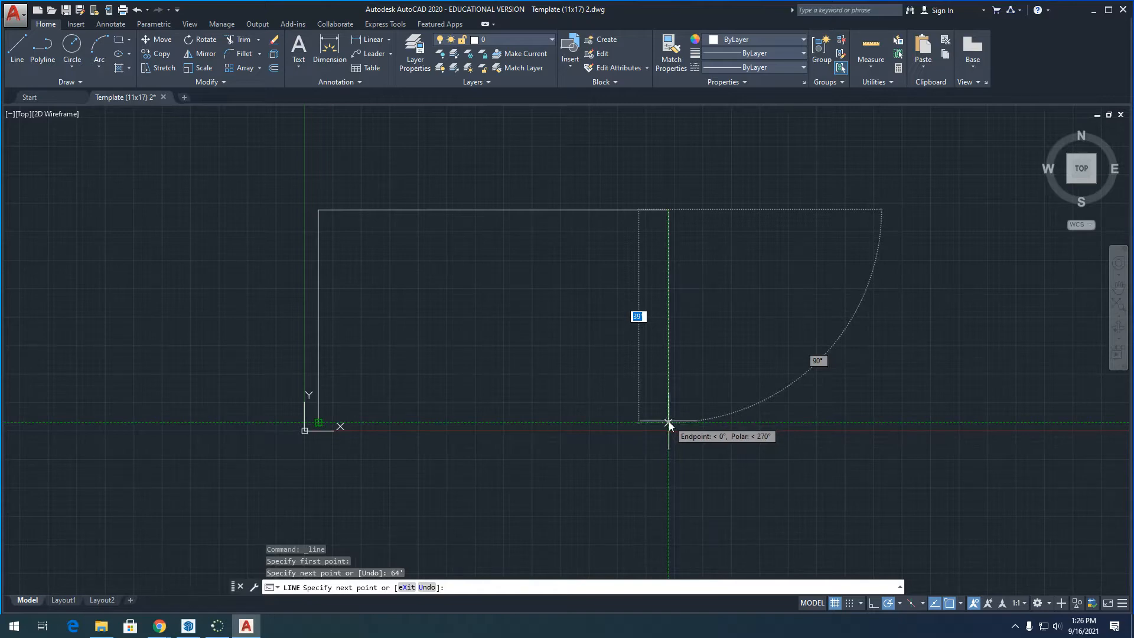
# - Complete the rectangle with a vertical line down level with the first line's lower end and a horizontal line back to that endpoint
pyautogui.click(669, 421)
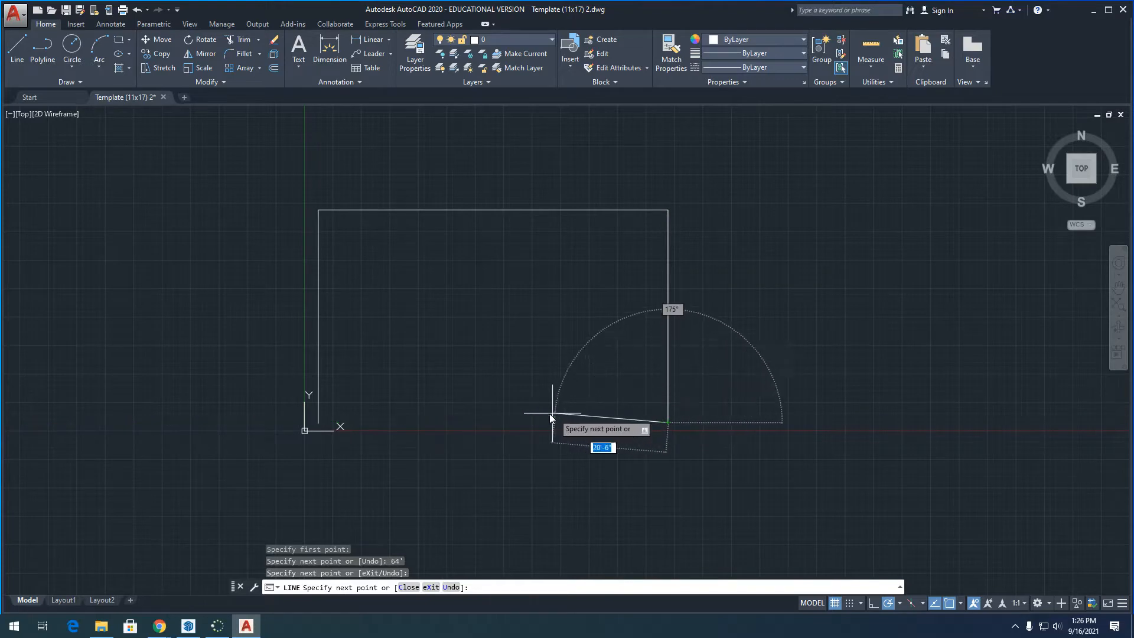
pyautogui.click(319, 423)
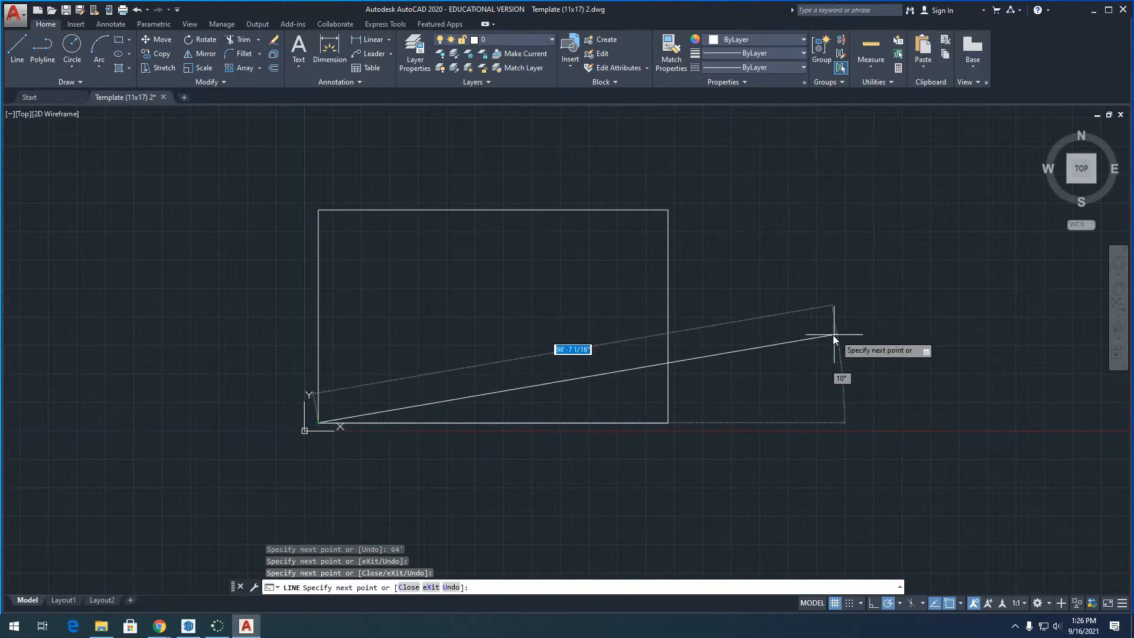
pyautogui.press('Escape')
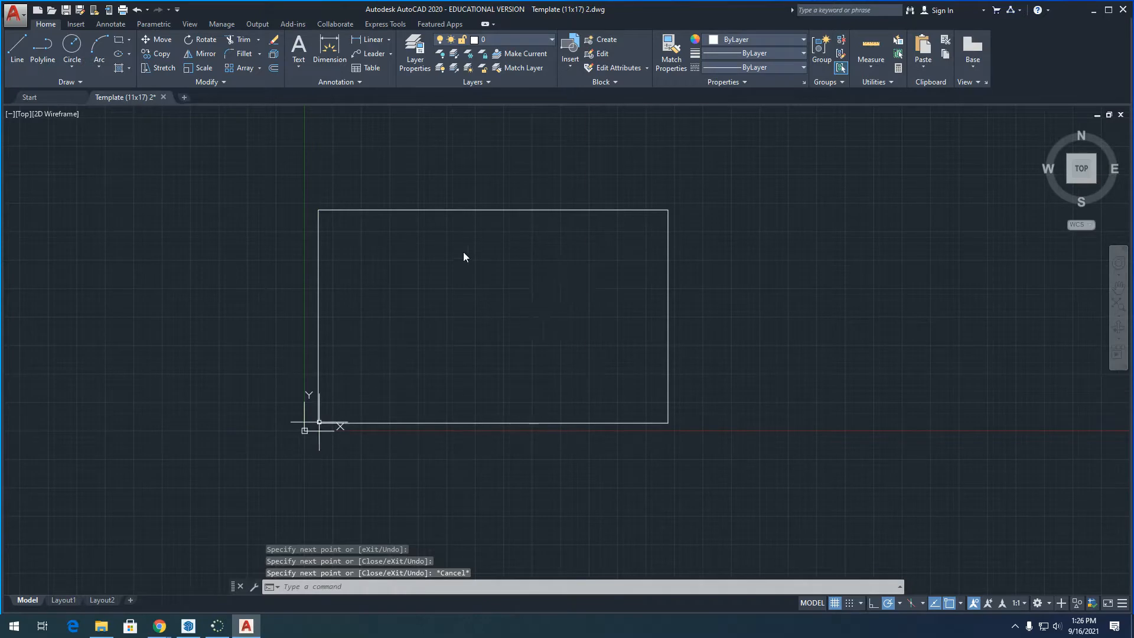
# - Dimension the rectangle's top edge from corner to corner, placing the dimension line just above it
pyautogui.scroll(2, 411, 310)
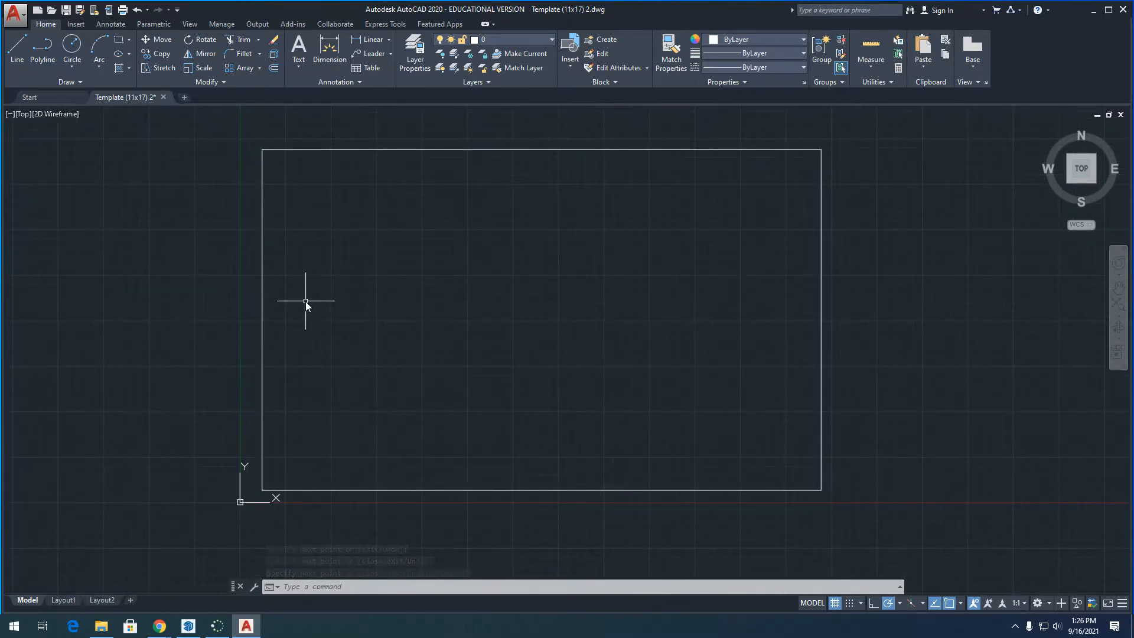
pyautogui.scroll(-2, 296, 303)
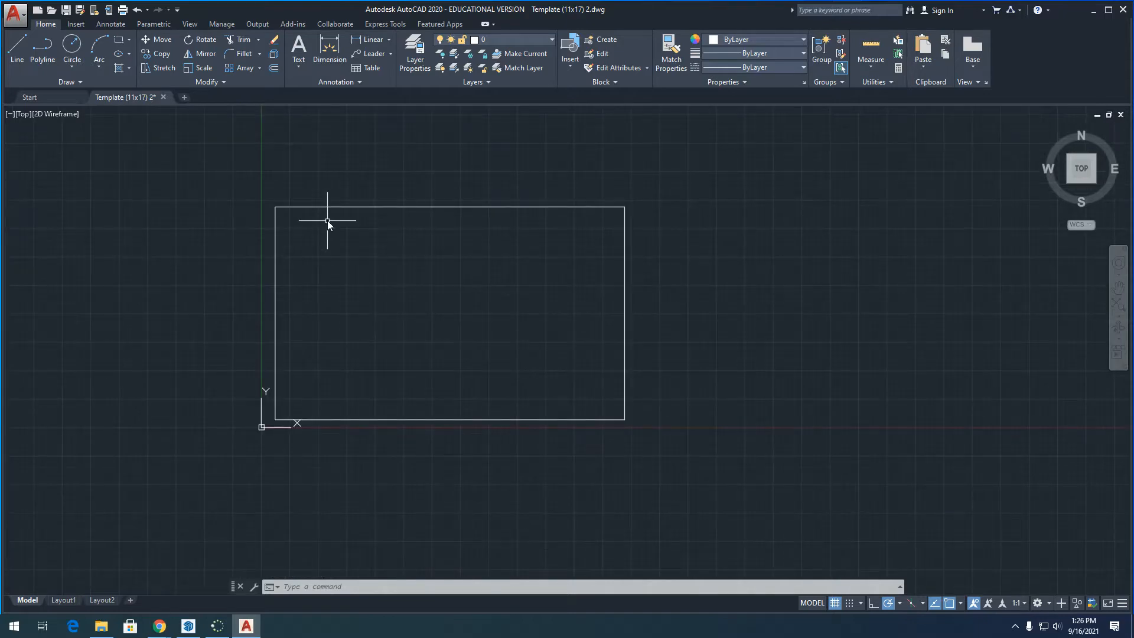
pyautogui.scroll(4, 323, 246)
pyautogui.scroll(-2, 324, 247)
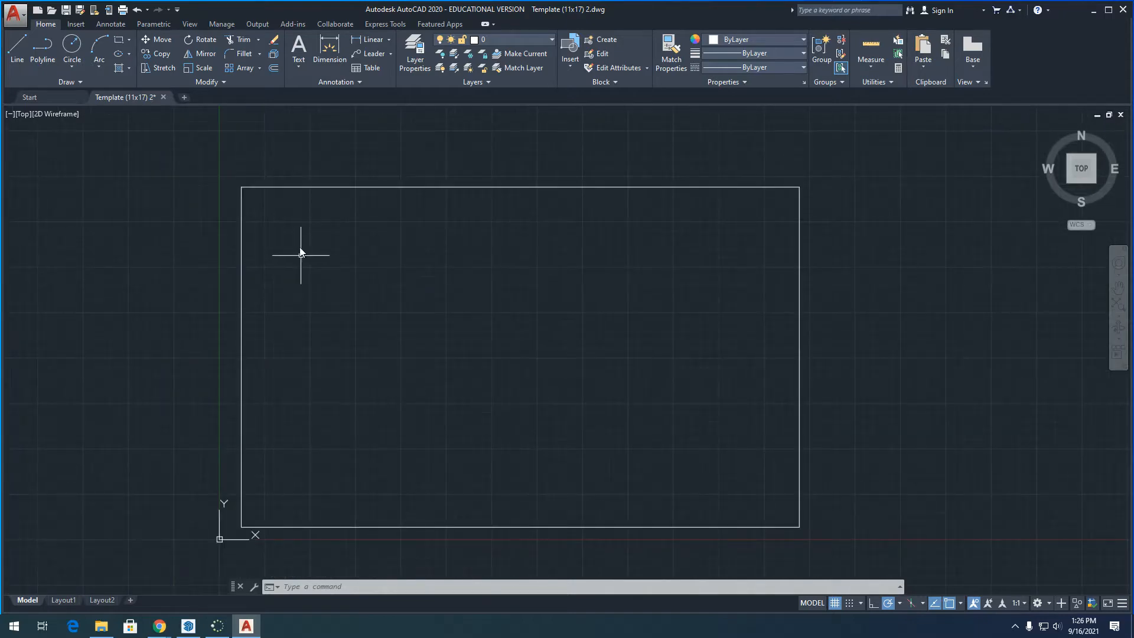
pyautogui.click(329, 59)
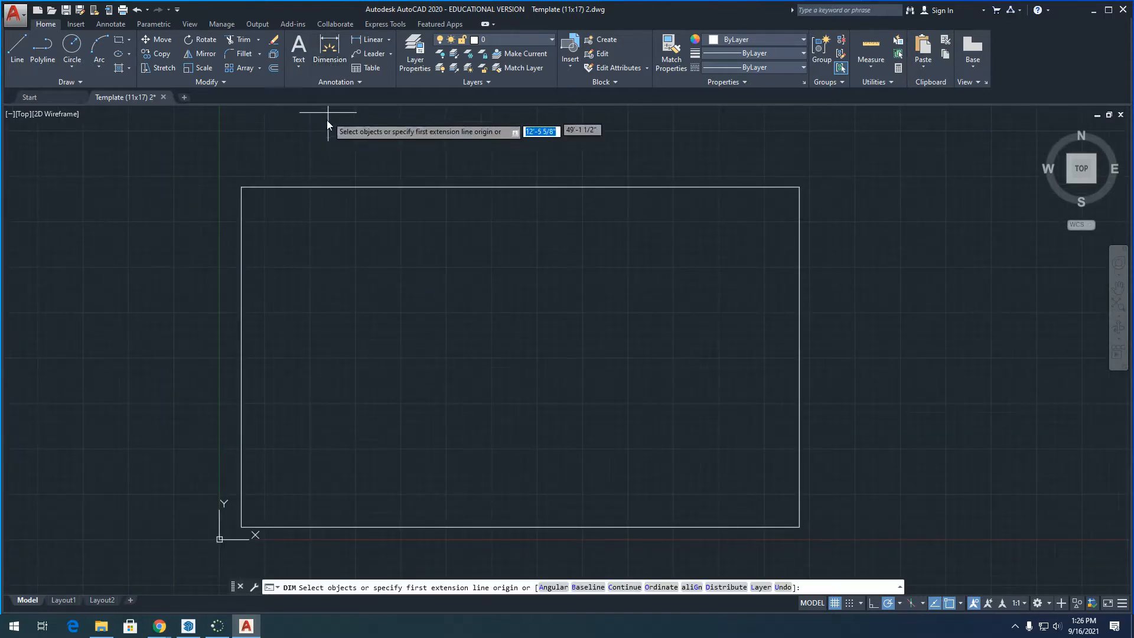
pyautogui.click(239, 189)
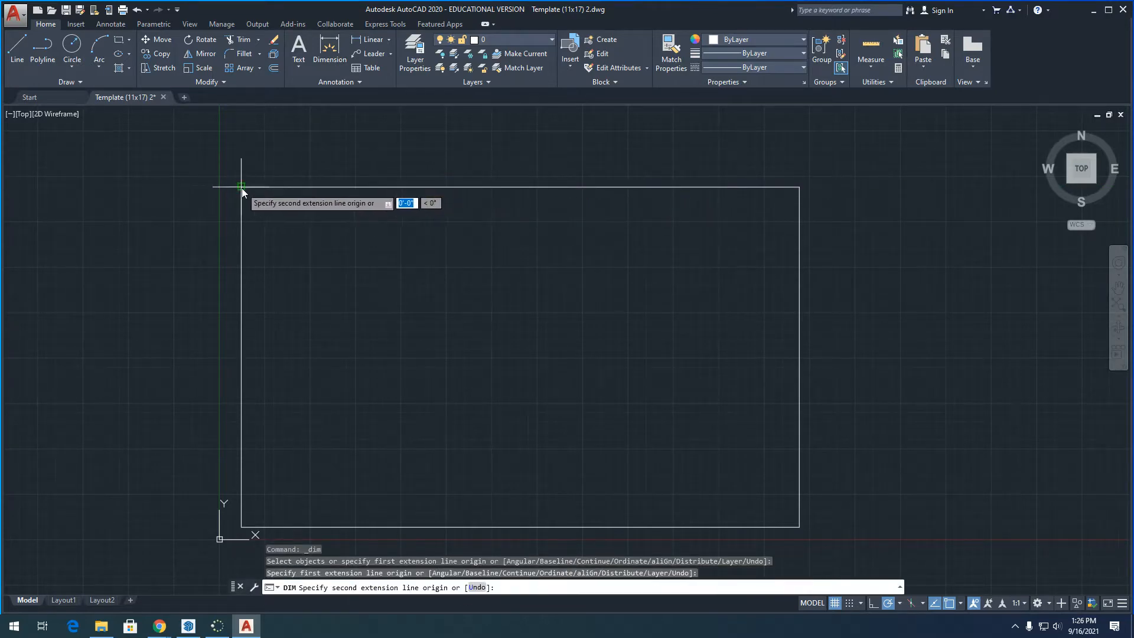
pyautogui.click(799, 187)
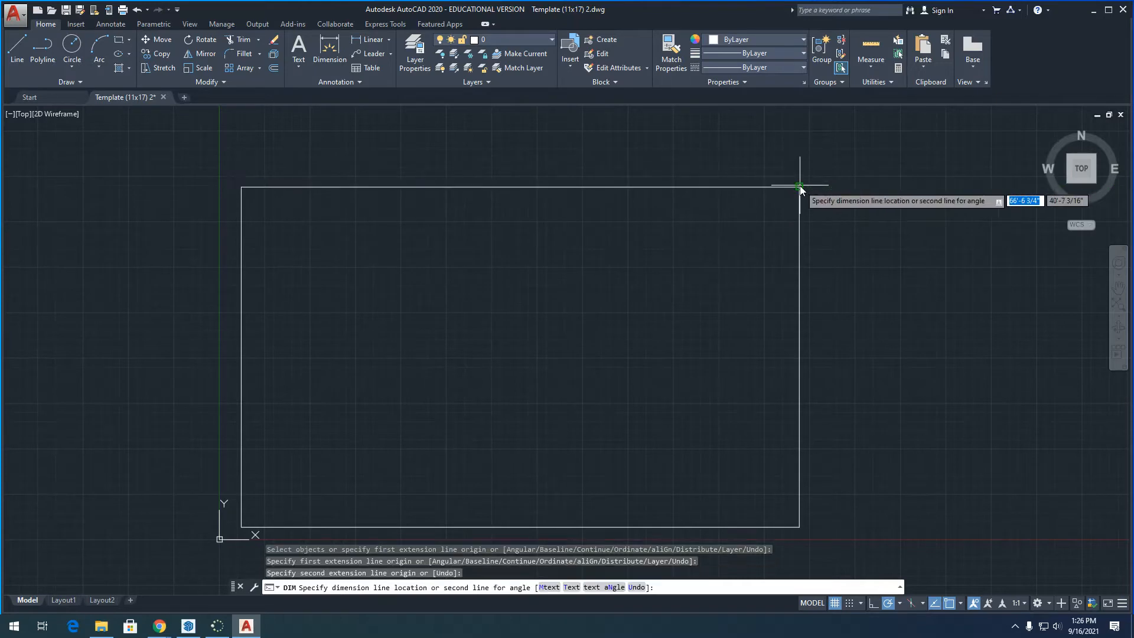
pyautogui.click(800, 144)
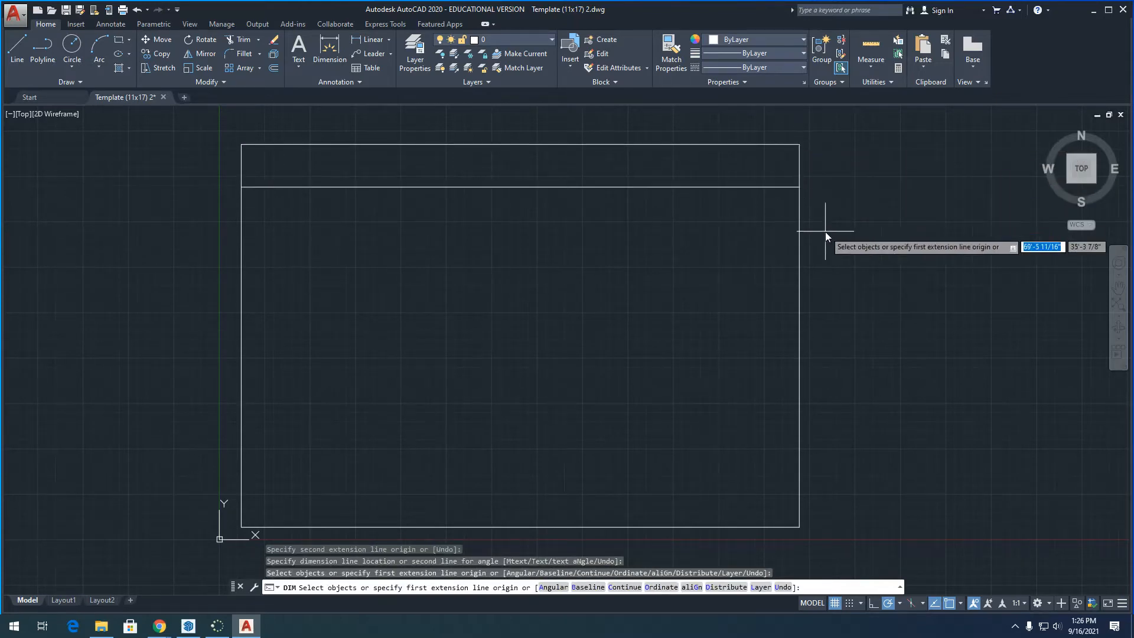
pyautogui.click(820, 133)
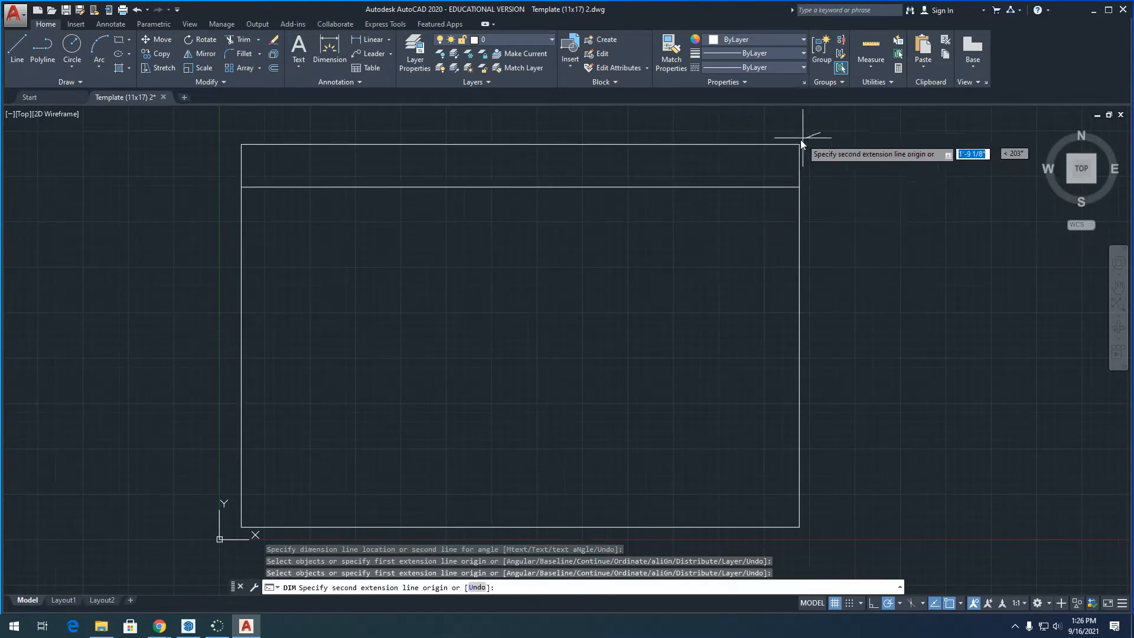
pyautogui.press('Escape')
# - Erase the dimension above the rectangle's top edge
pyautogui.click(813, 175)
pyautogui.click(772, 156)
pyautogui.press('Delete')
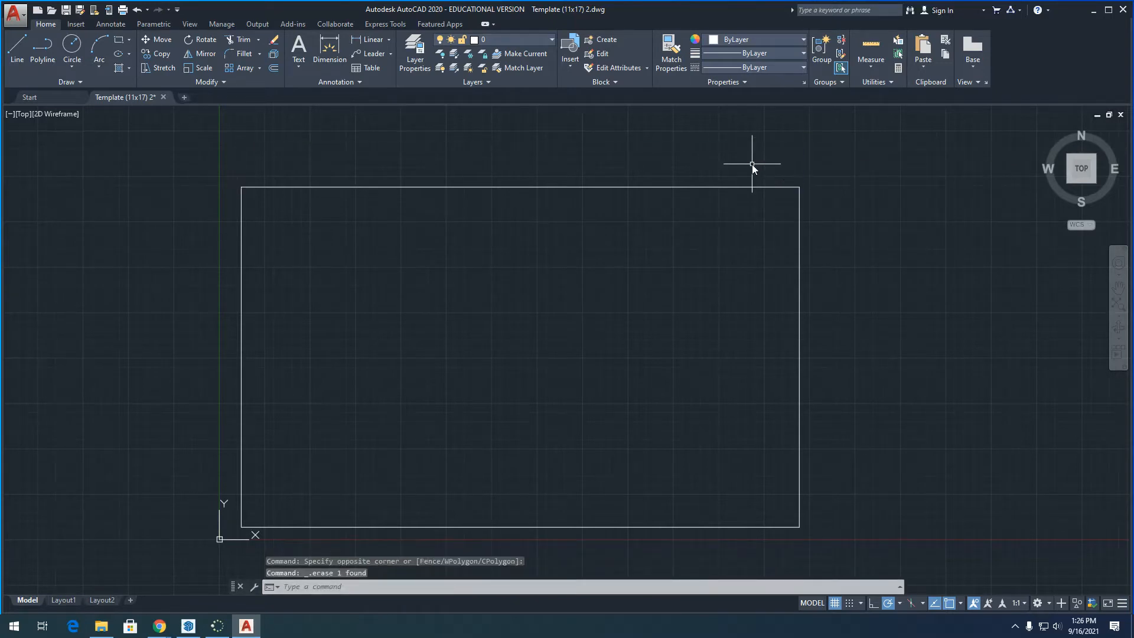
# - Place a new linear dimension between the rectangle's two upper corners, with its dimension line slightly above the top edge
pyautogui.click(329, 49)
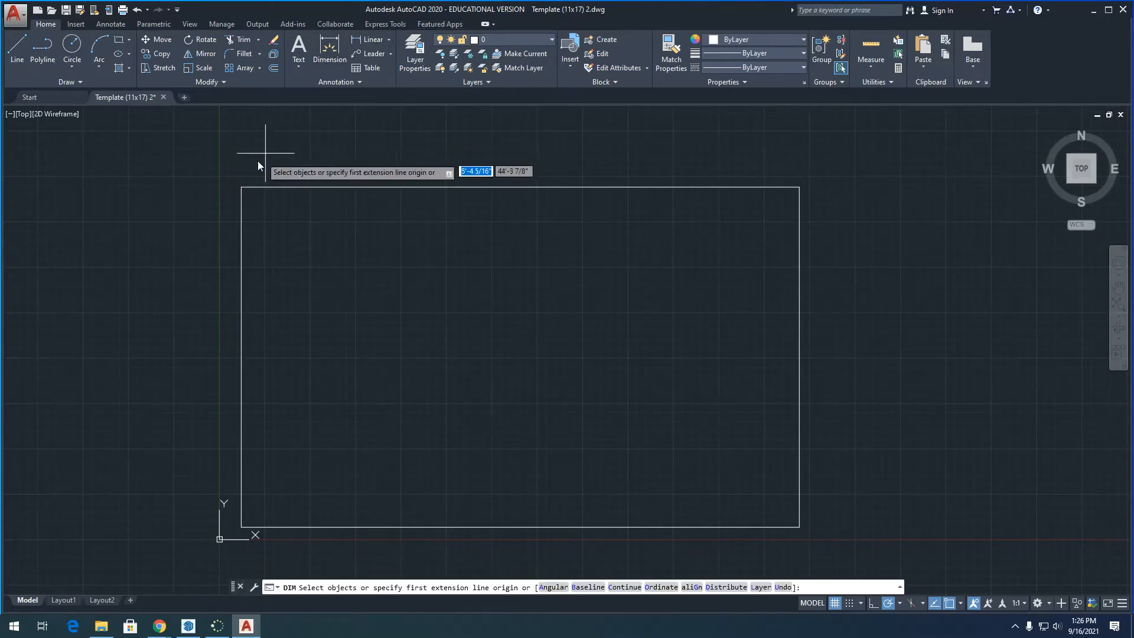
pyautogui.click(241, 188)
pyautogui.click(799, 187)
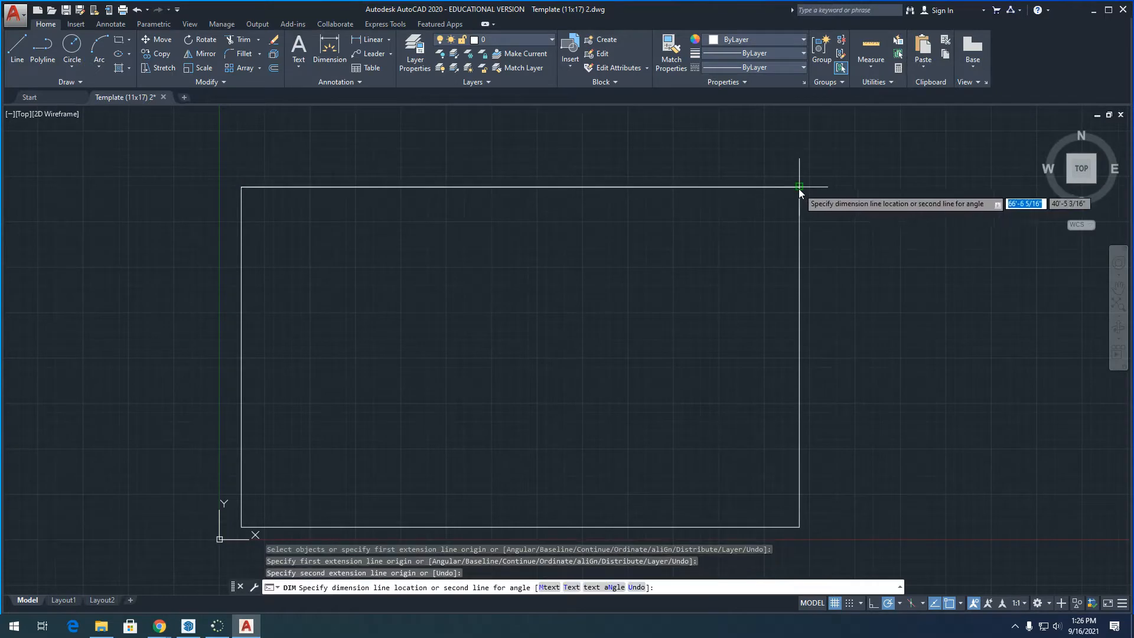
pyautogui.click(803, 136)
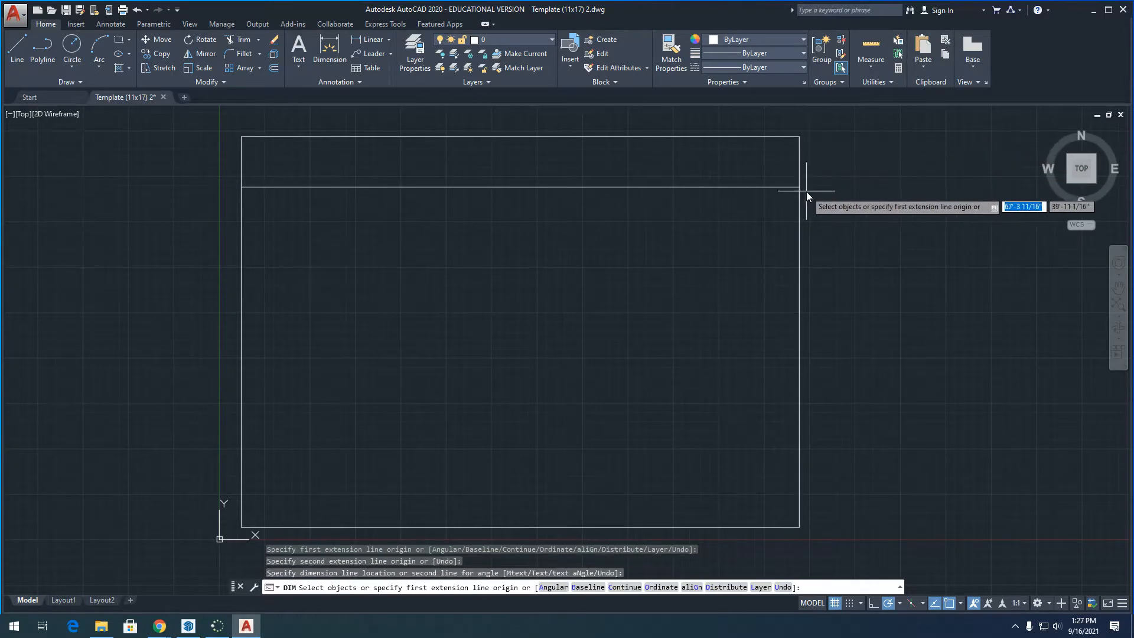
pyautogui.scroll(-2, 620, 193)
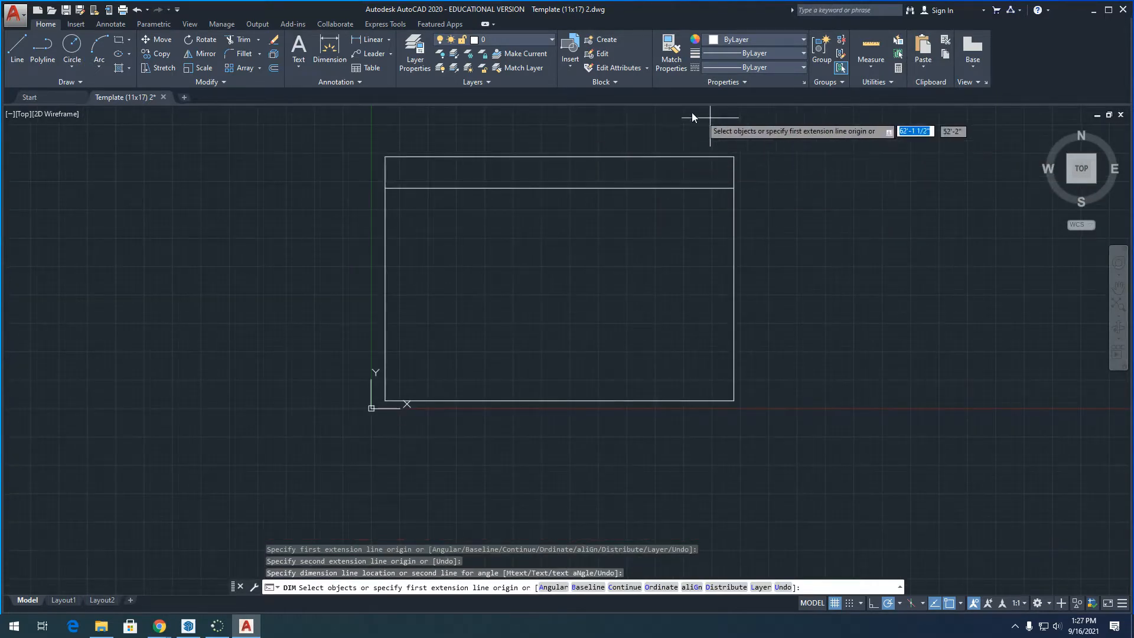
pyautogui.scroll(4, 685, 113)
pyautogui.scroll(-2, 601, 183)
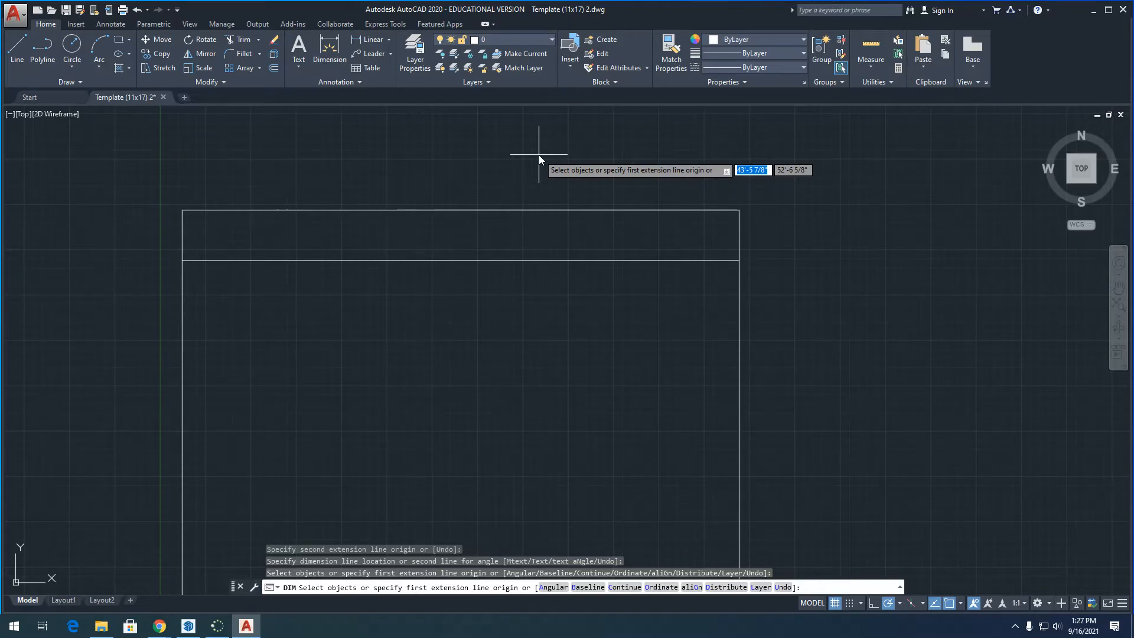
pyautogui.press('Return')
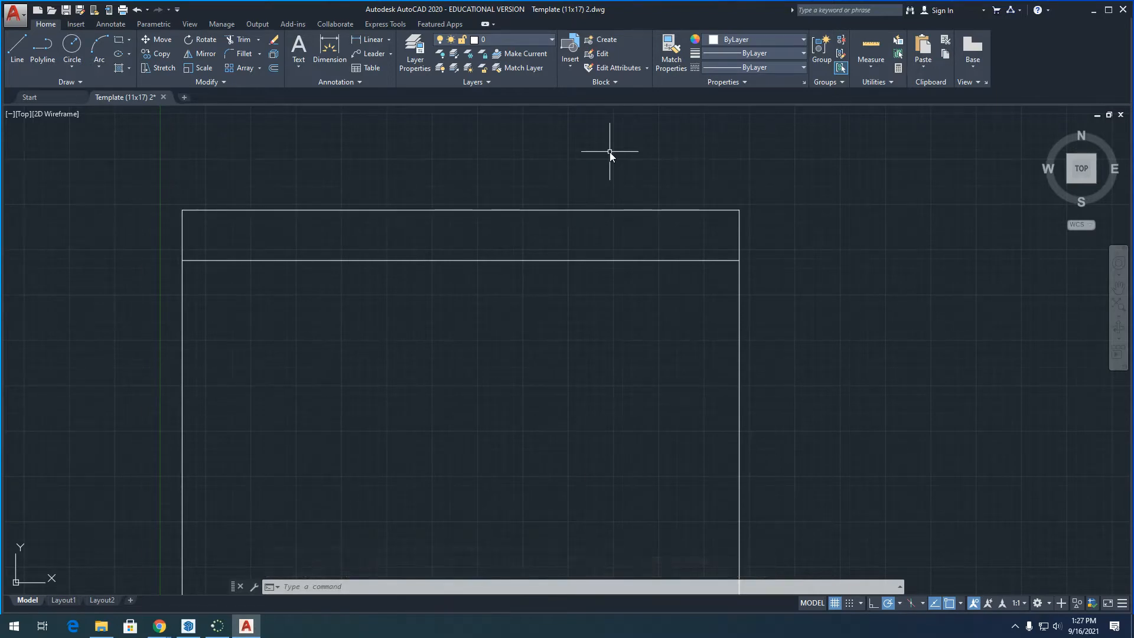
# - Open the Standard dimension style for modification and set its text height to 4"
pyautogui.write('DIM')
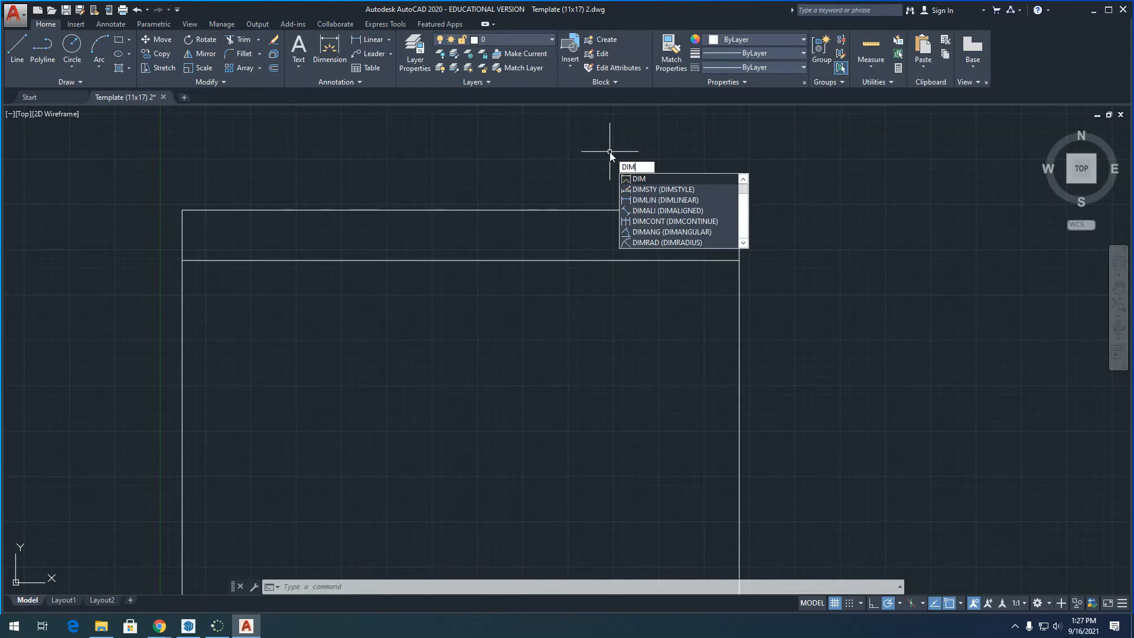
pyautogui.press('Down')
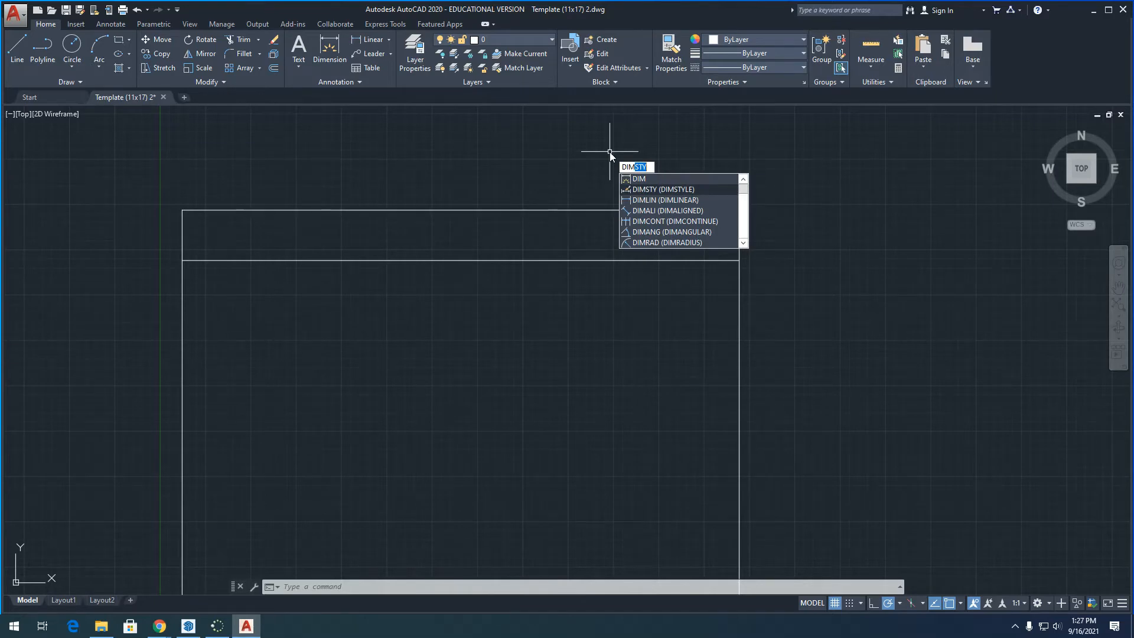
pyautogui.press('Return')
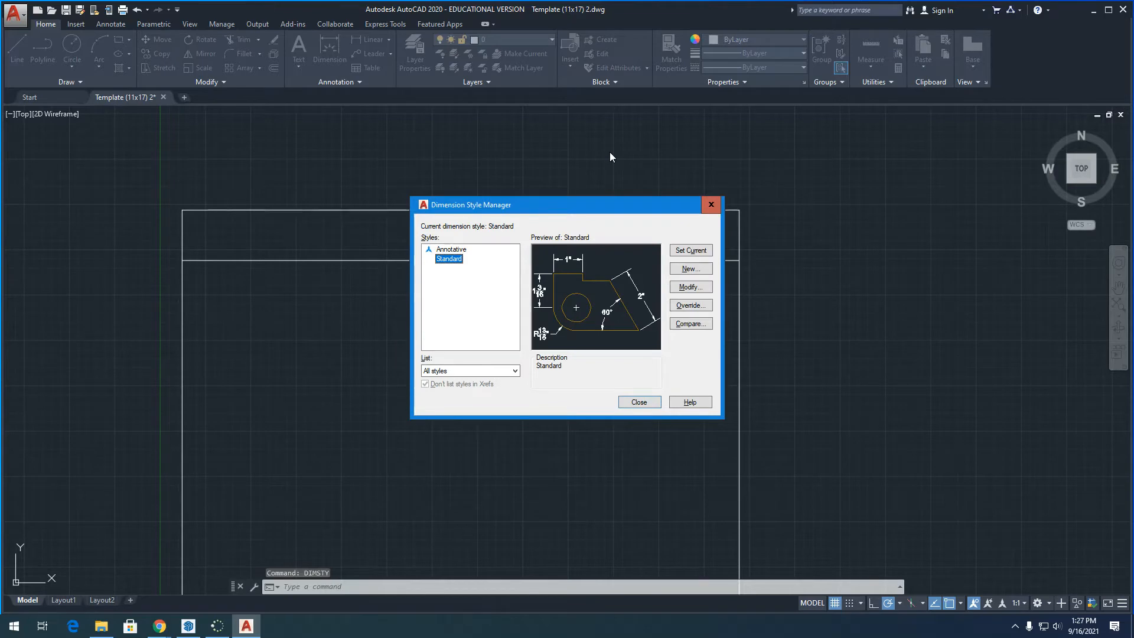
pyautogui.click(681, 288)
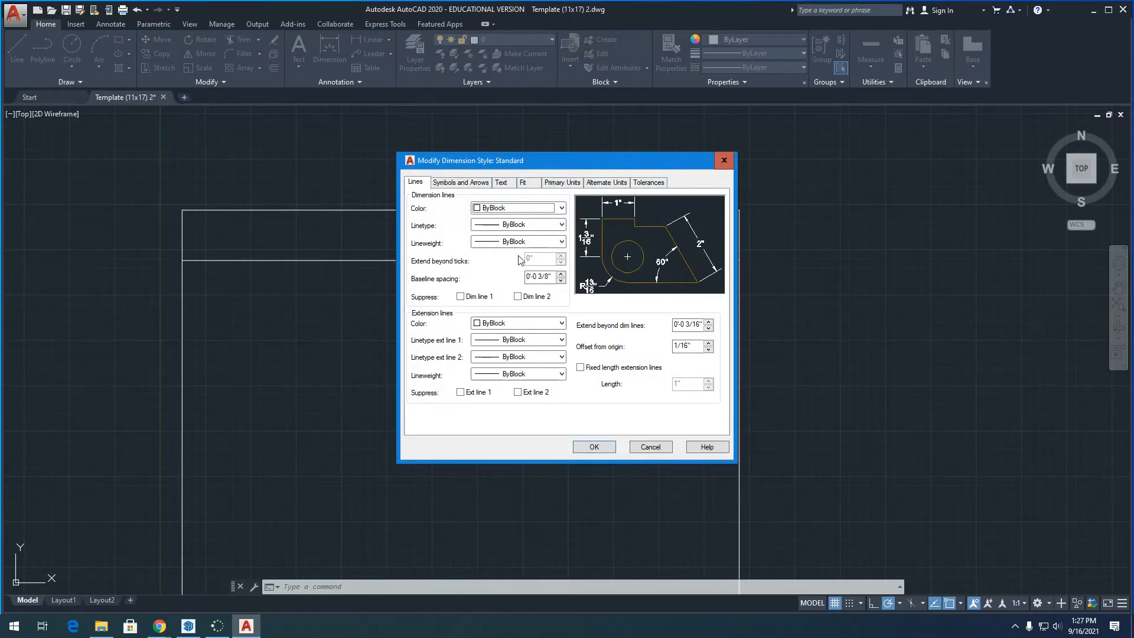
pyautogui.click(476, 189)
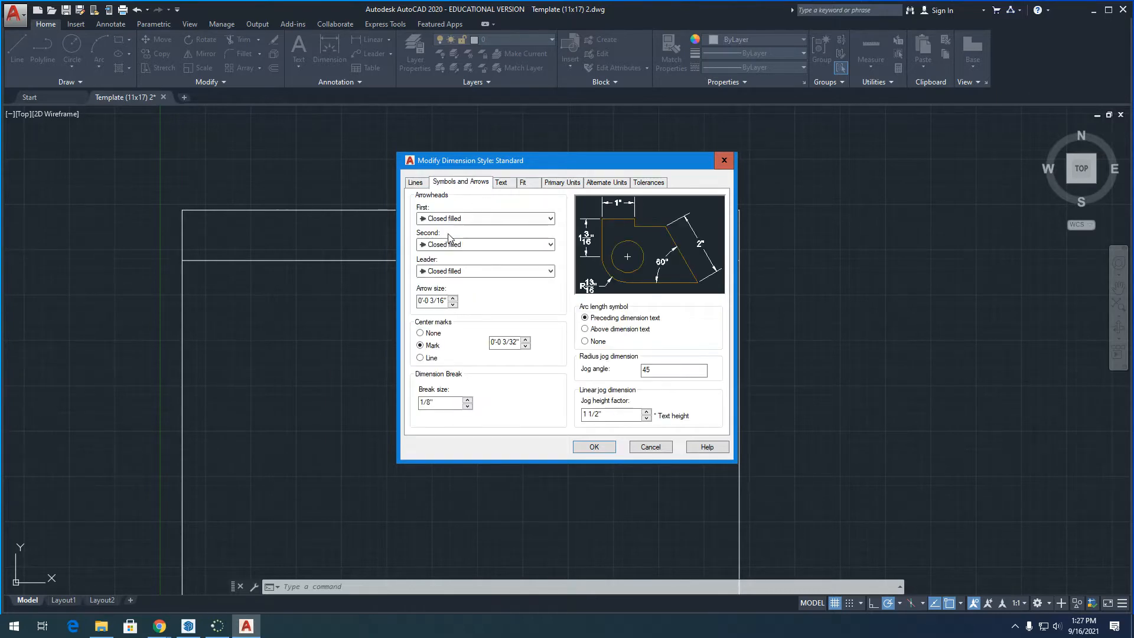
pyautogui.click(503, 183)
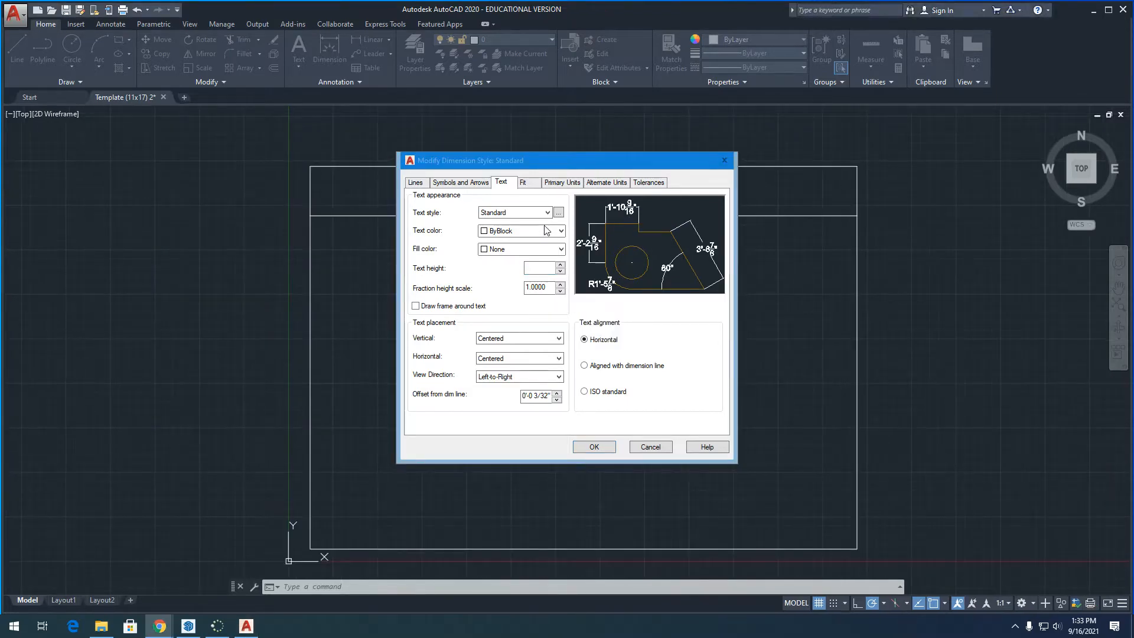
pyautogui.click(533, 269)
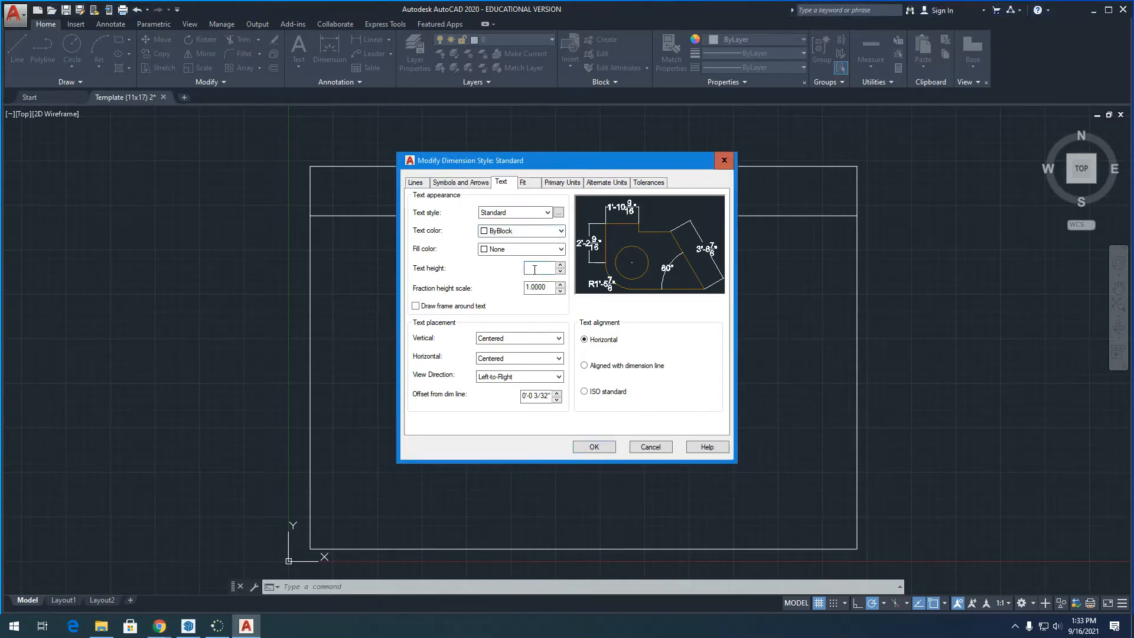
pyautogui.write('4"')
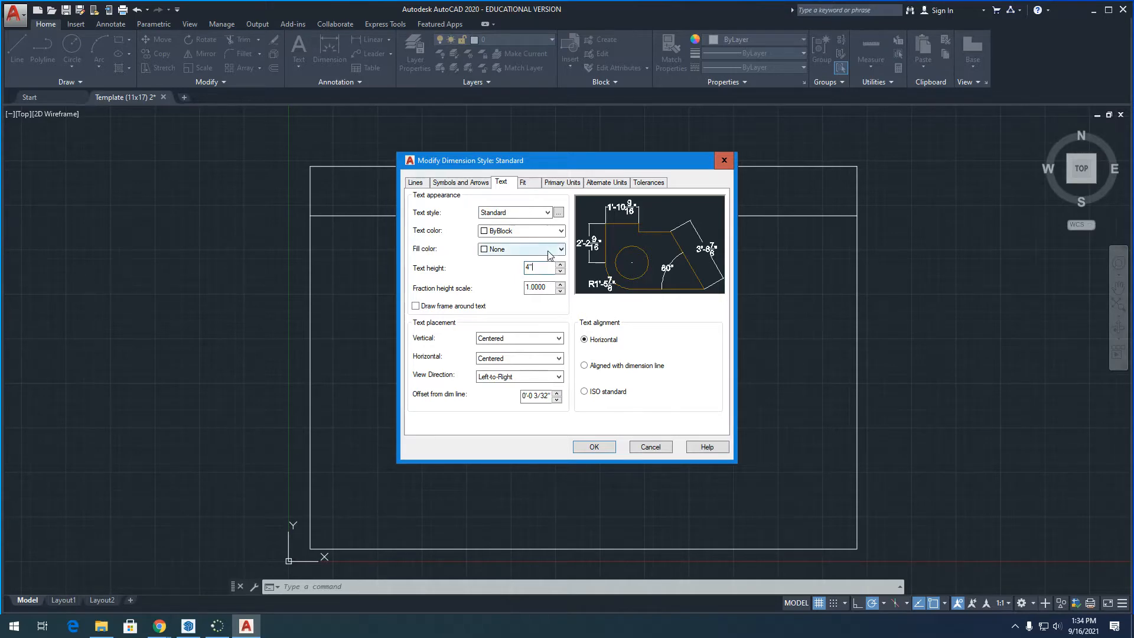
# - Keep the style's primary unit format as Architectural, accept the modifications and make Standard the current dimension style
pyautogui.click(533, 185)
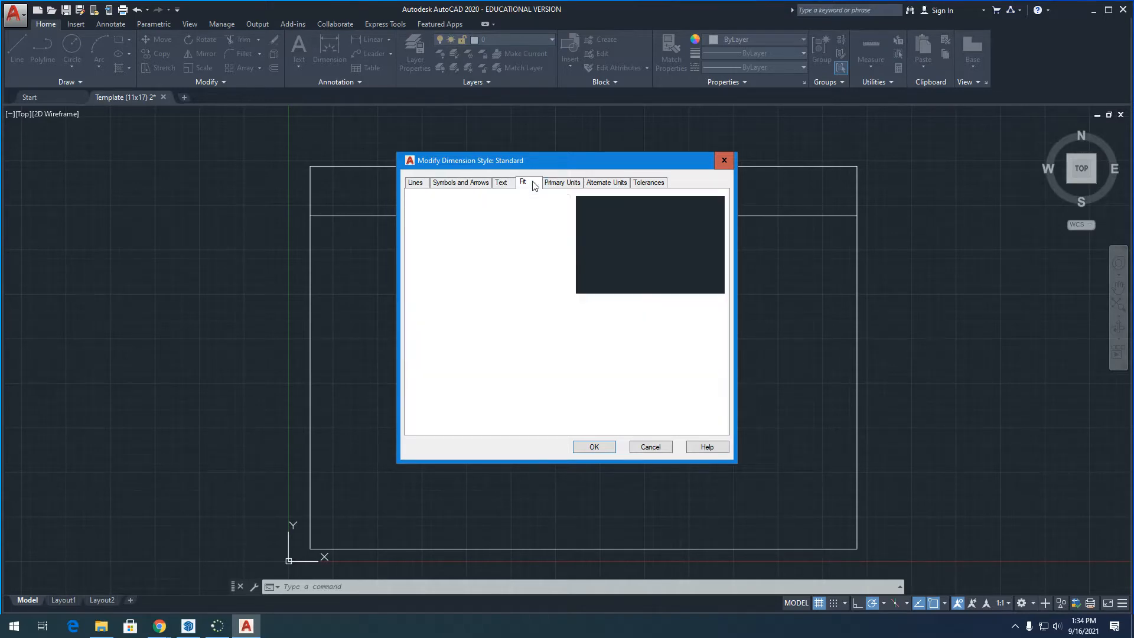
pyautogui.click(554, 184)
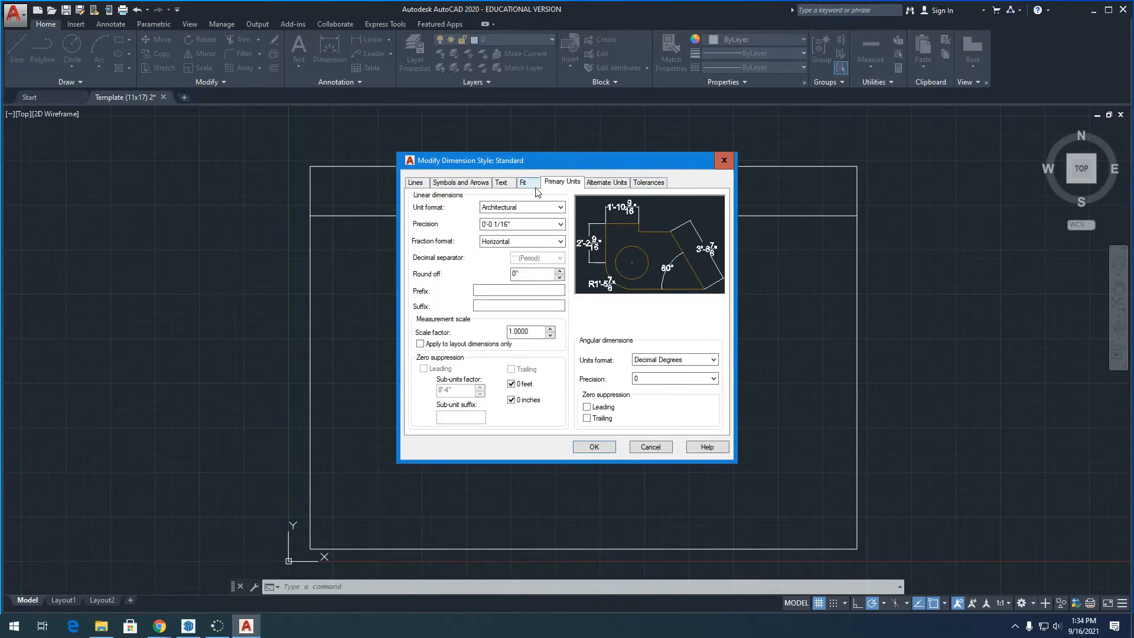
pyautogui.click(519, 203)
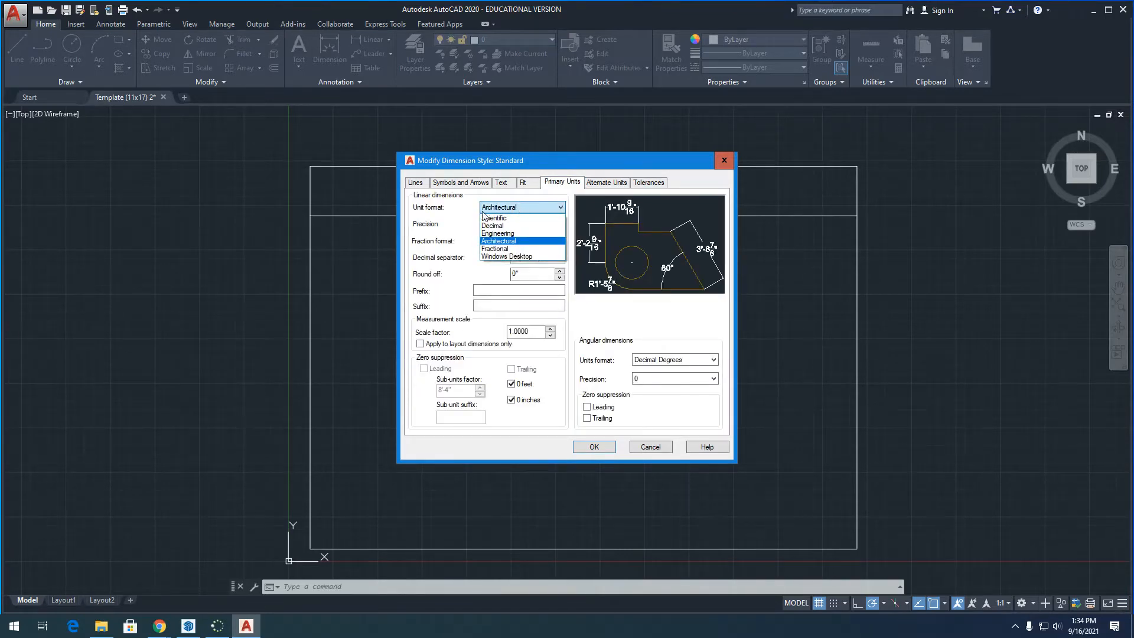
pyautogui.click(511, 241)
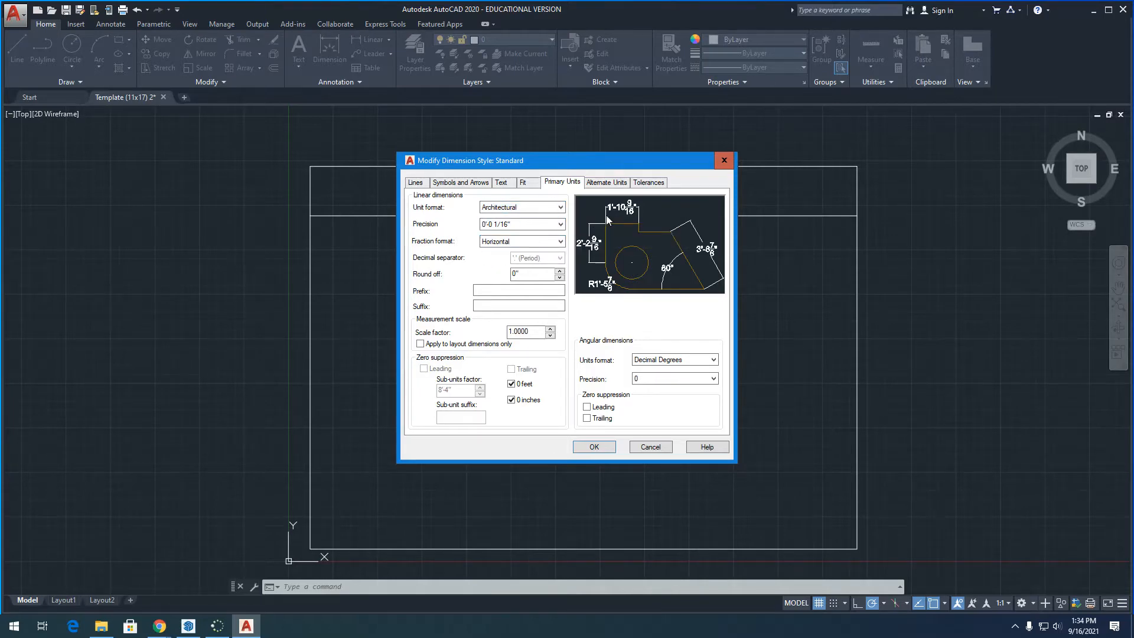
pyautogui.click(593, 447)
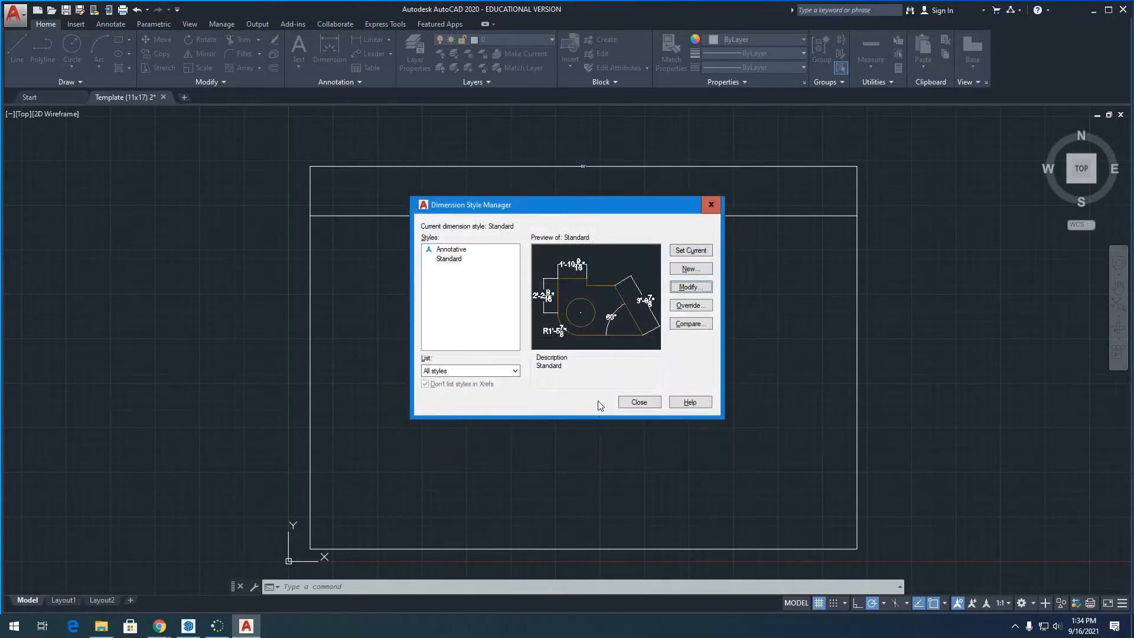
pyautogui.click(688, 251)
pyautogui.click(638, 403)
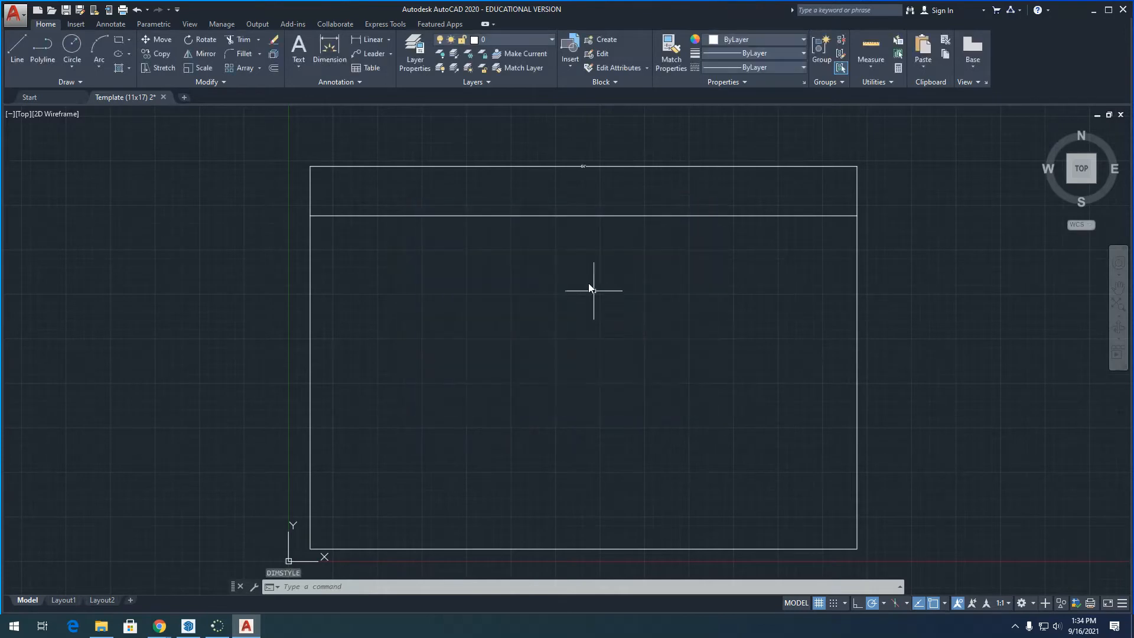
# - Add a second dimension between the rectangle's two upper corners, placing its dimension line above the existing dimension
pyautogui.scroll(8, 590, 131)
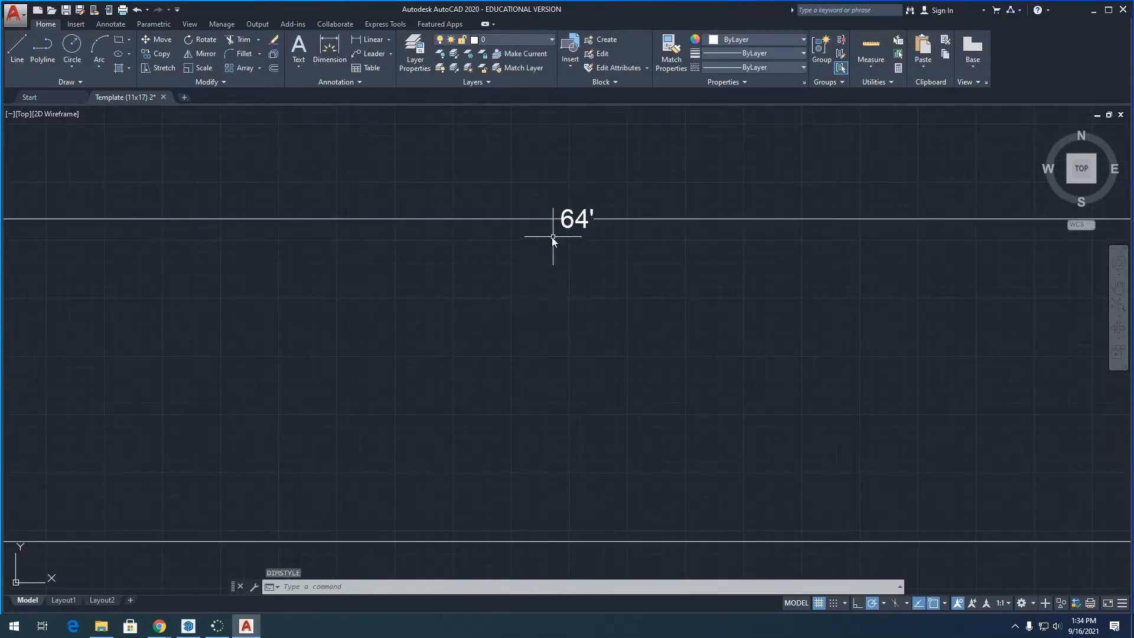
pyautogui.scroll(-5, 551, 236)
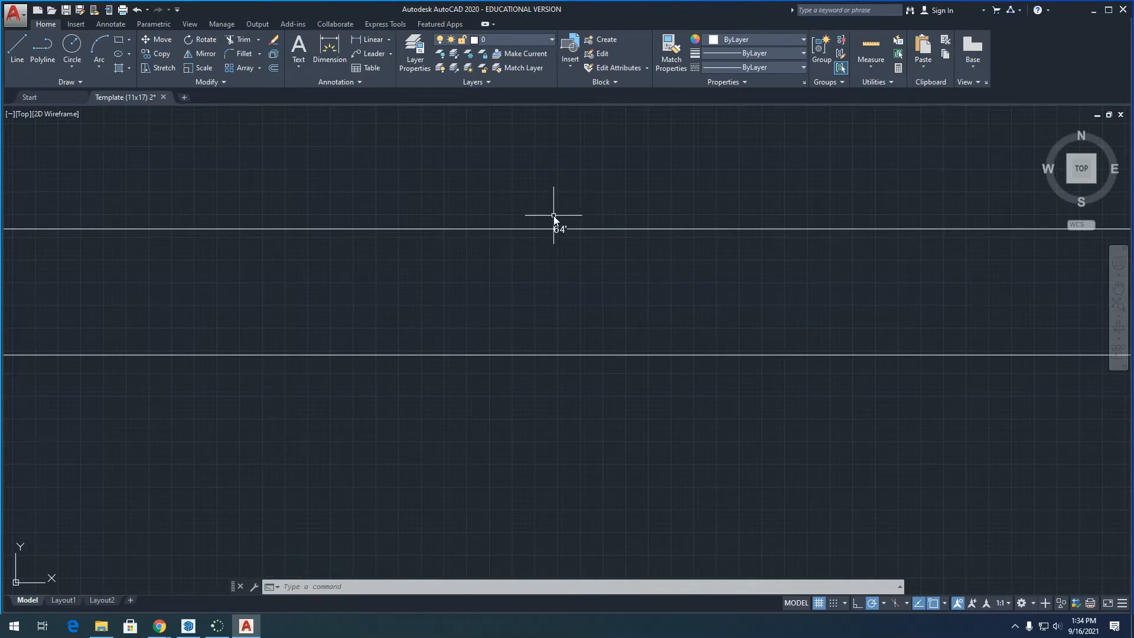
pyautogui.scroll(4, 555, 222)
pyautogui.scroll(-12, 513, 228)
pyautogui.scroll(6, 522, 250)
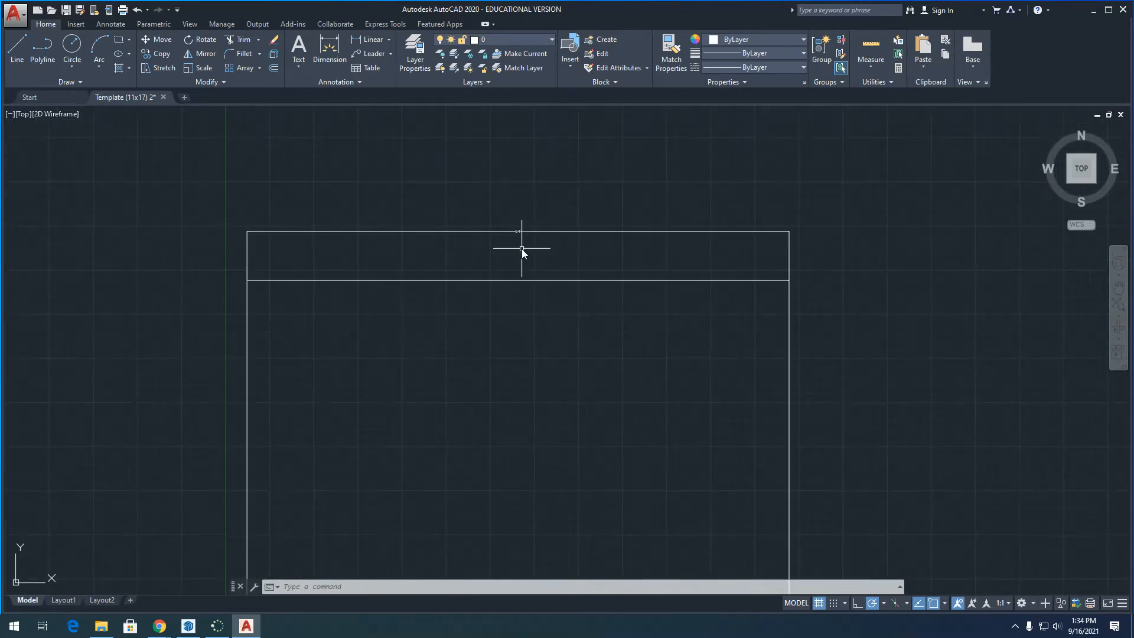
pyautogui.click(329, 48)
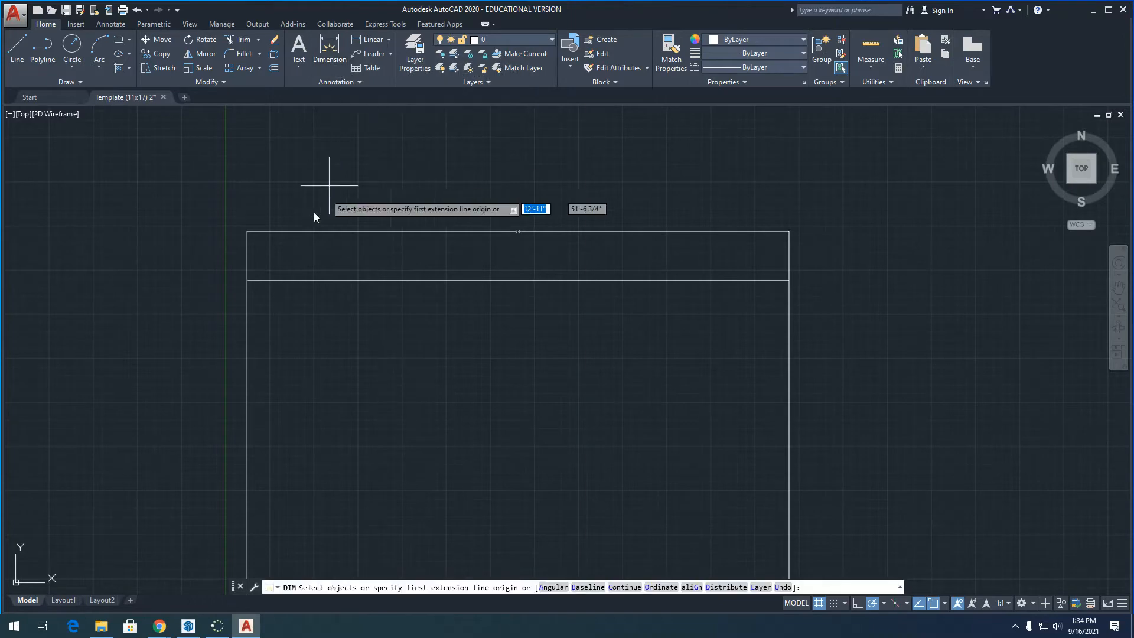
pyautogui.click(247, 281)
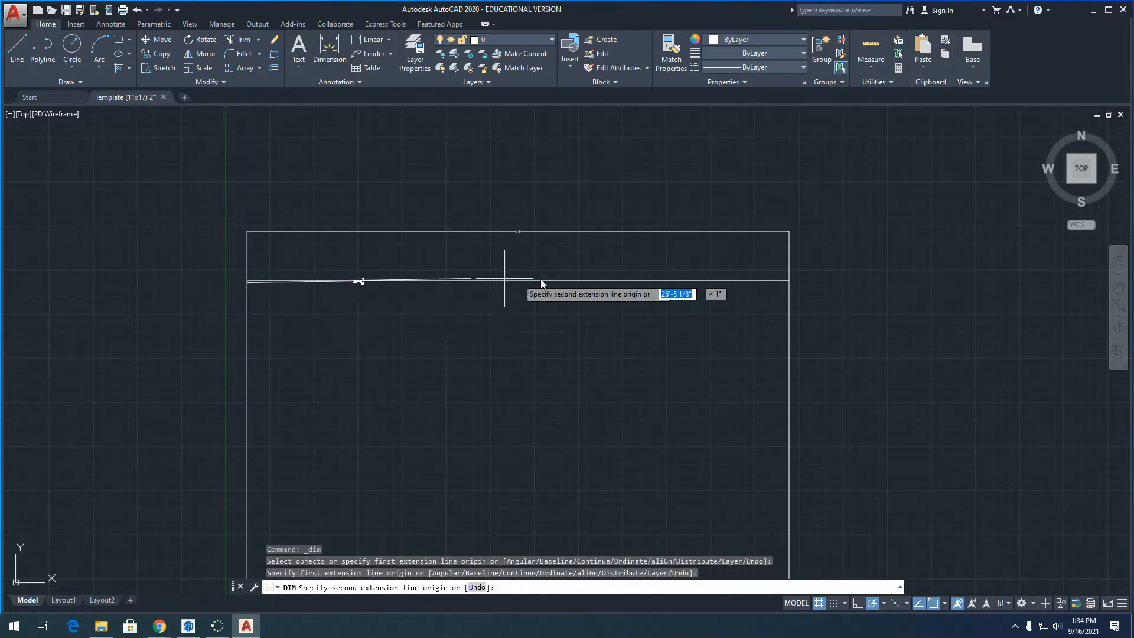
pyautogui.click(789, 280)
pyautogui.click(703, 184)
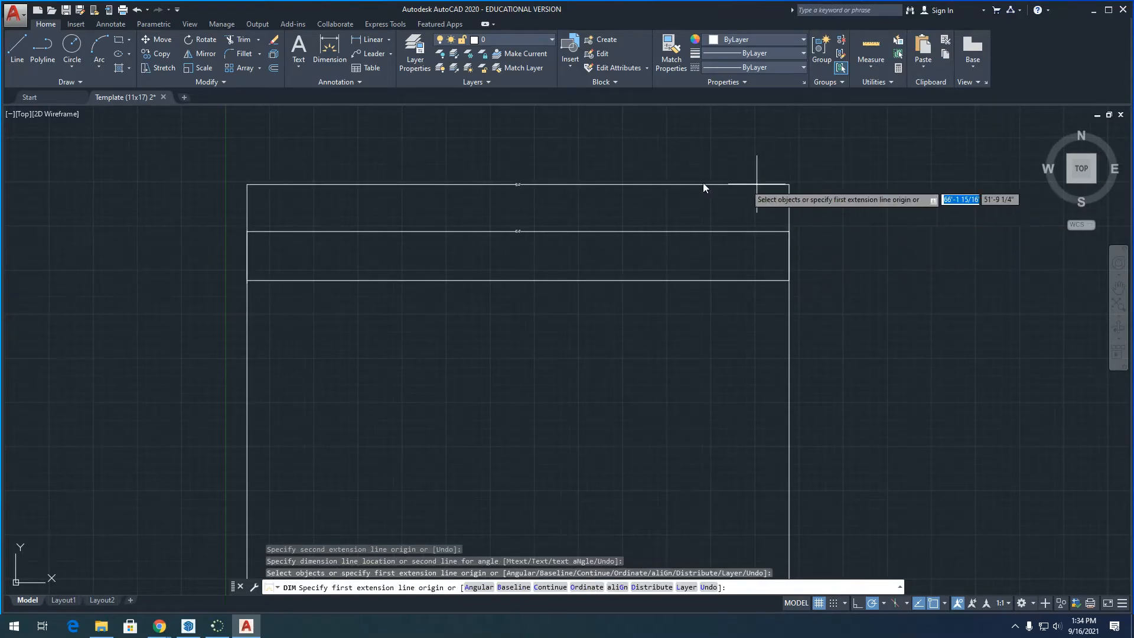
pyautogui.scroll(5, 512, 184)
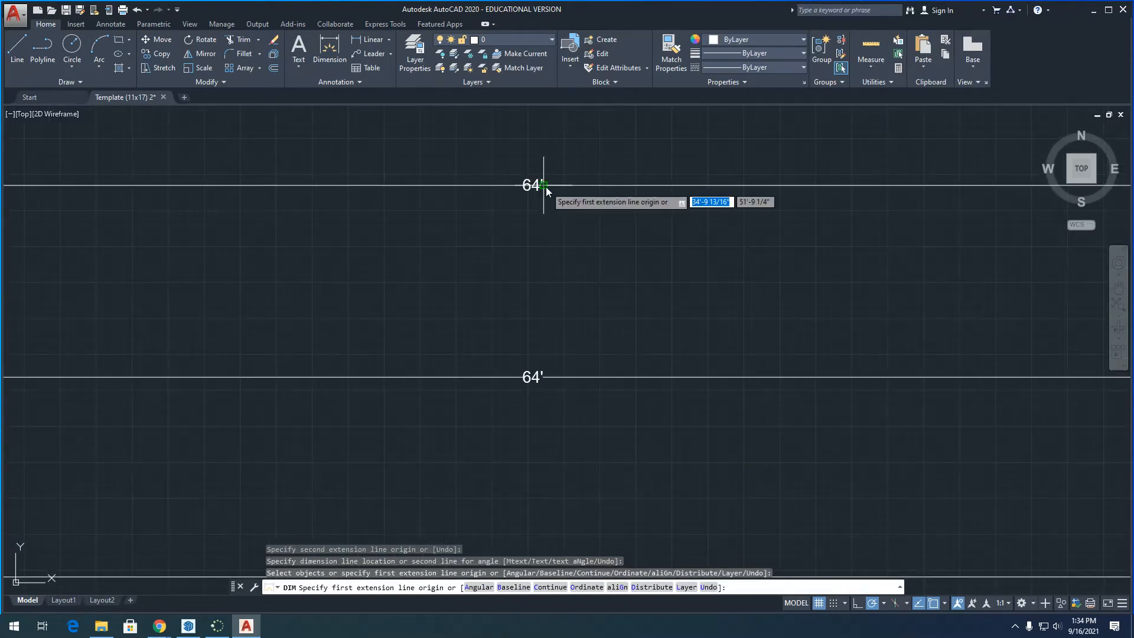
pyautogui.press('Escape')
# - Examine the arrowhead and text sizes of the two dimensions above the rectangle
pyautogui.scroll(-6, 598, 212)
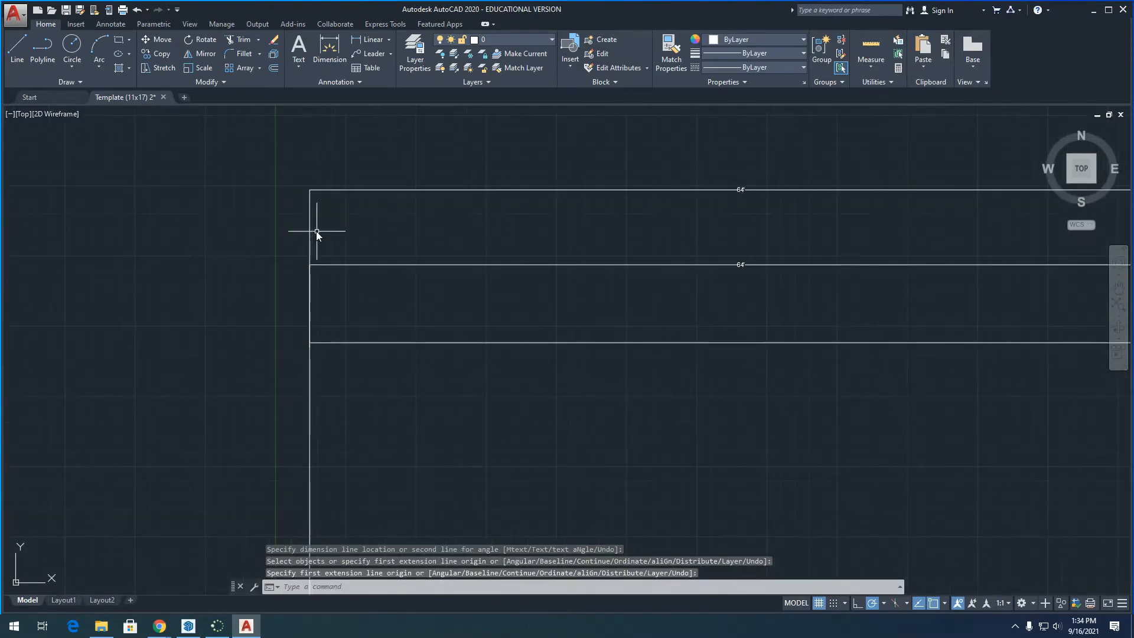
pyautogui.scroll(4, 319, 177)
pyautogui.scroll(5, 303, 184)
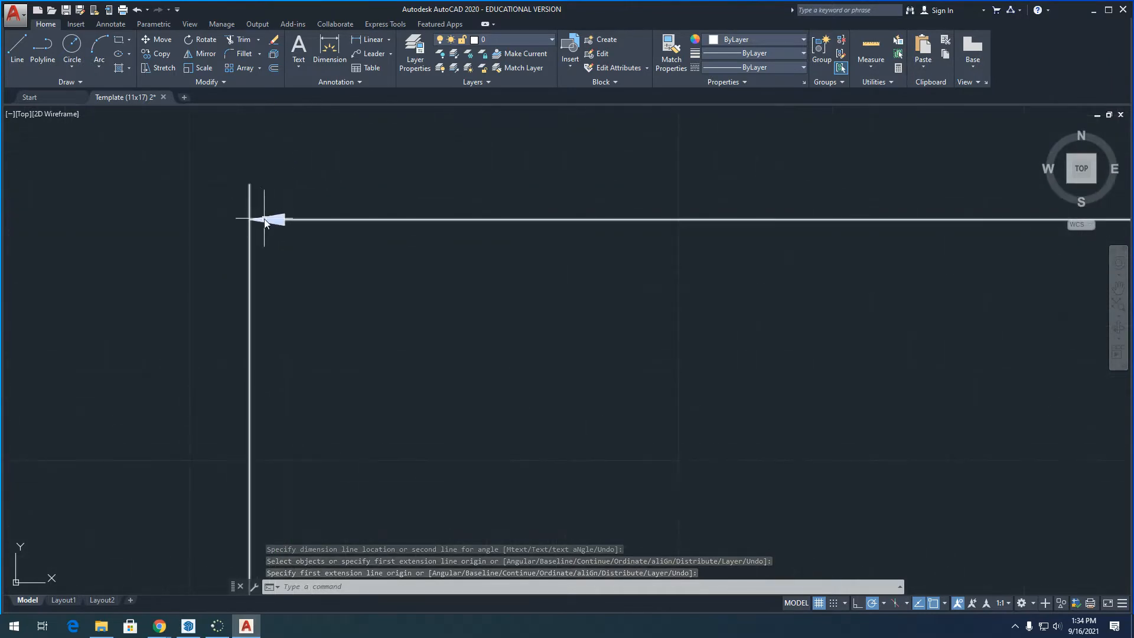
pyautogui.scroll(-5, 268, 230)
pyautogui.scroll(-5, 317, 210)
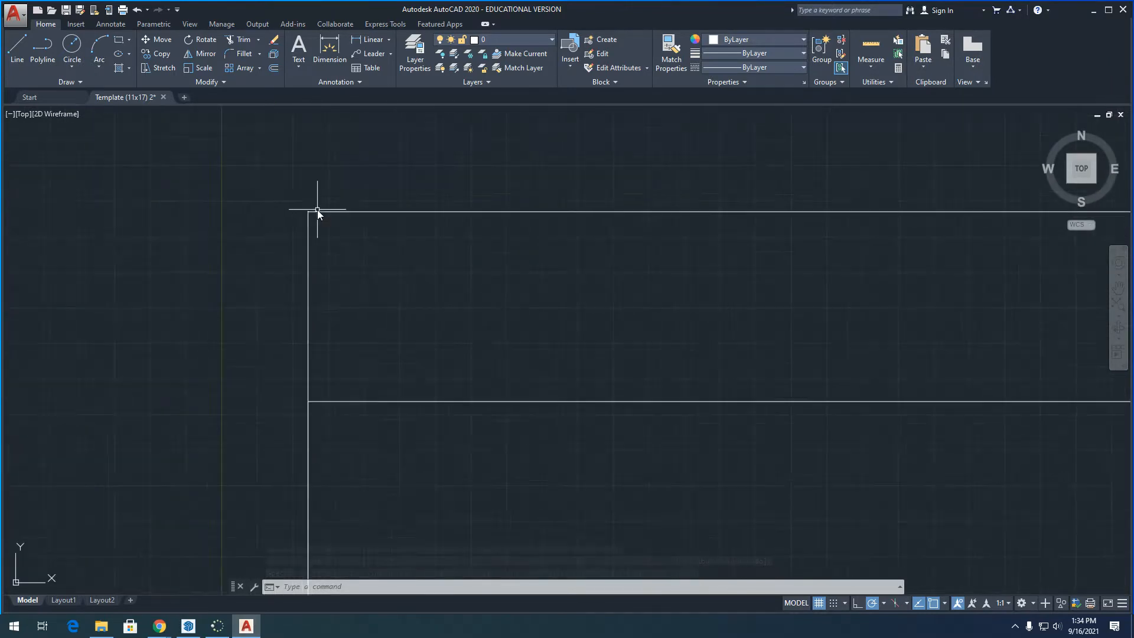
pyautogui.scroll(4, 625, 195)
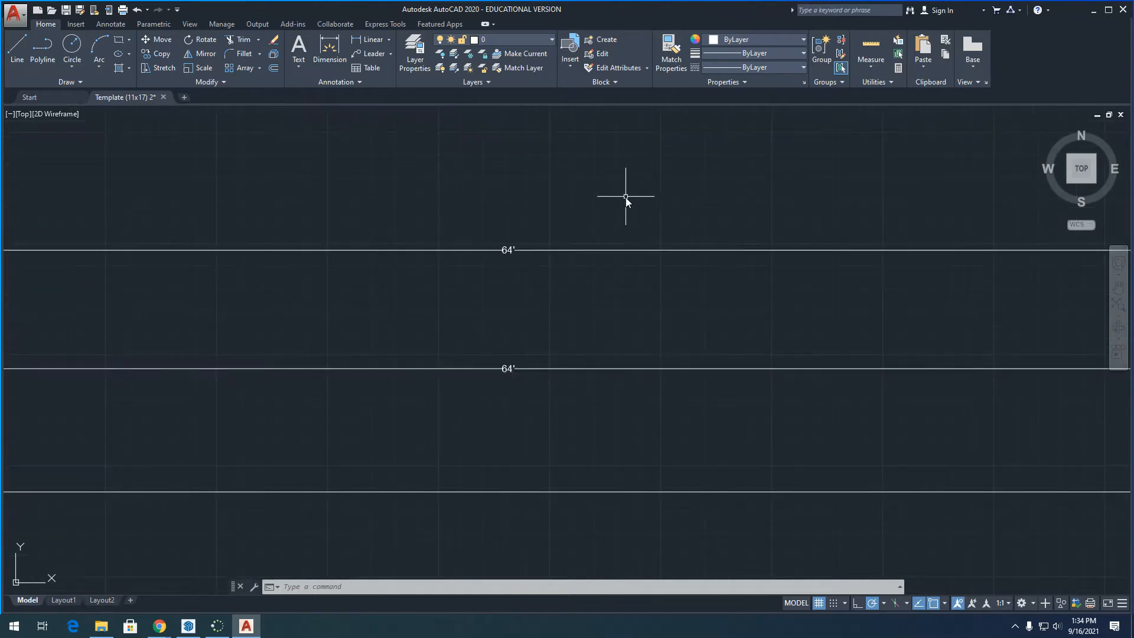
pyautogui.scroll(-2, 624, 226)
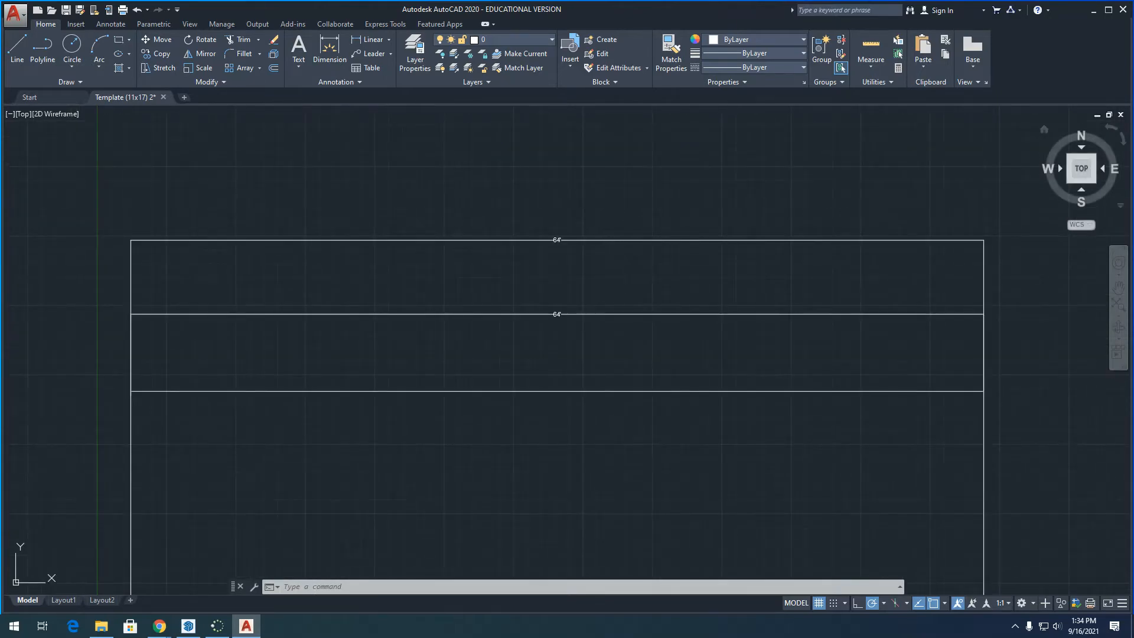
# - Set the Standard dimension style's arrow size to 4", accept the change and keep the style current
pyautogui.write('DIMSTY')
pyautogui.press('Return')
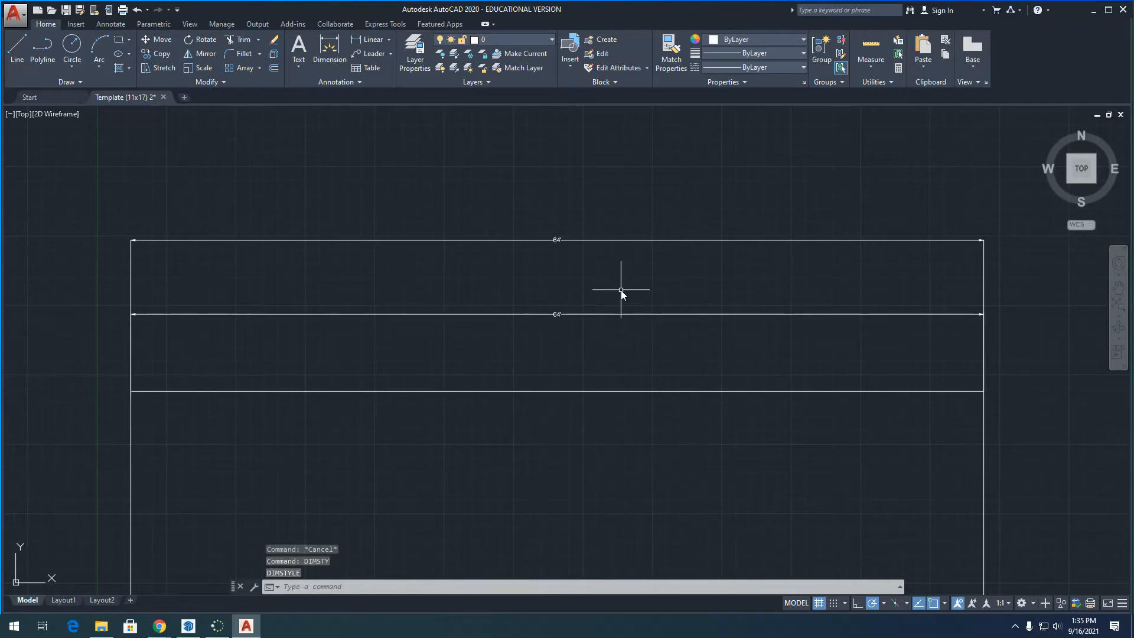
pyautogui.write('DIMSTY')
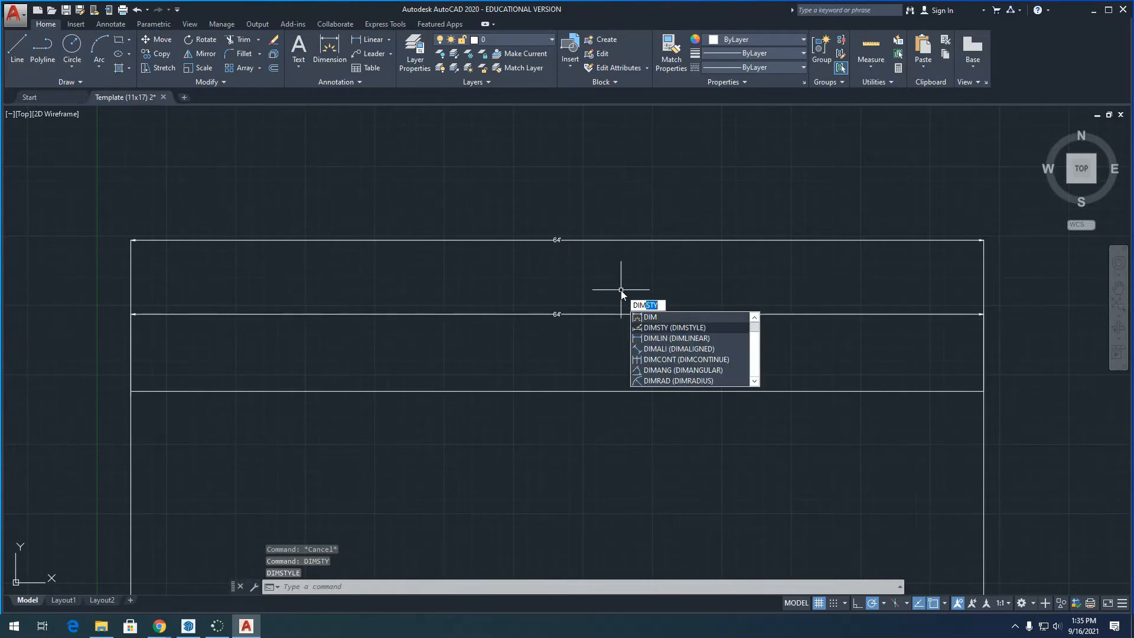
pyautogui.press('Return')
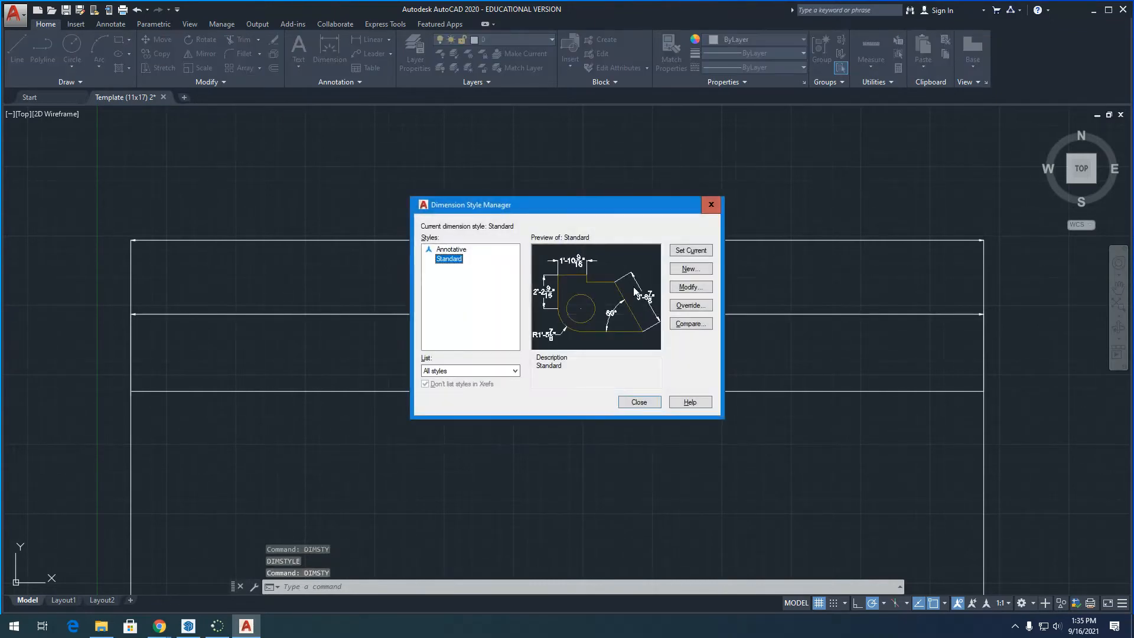
pyautogui.click(679, 288)
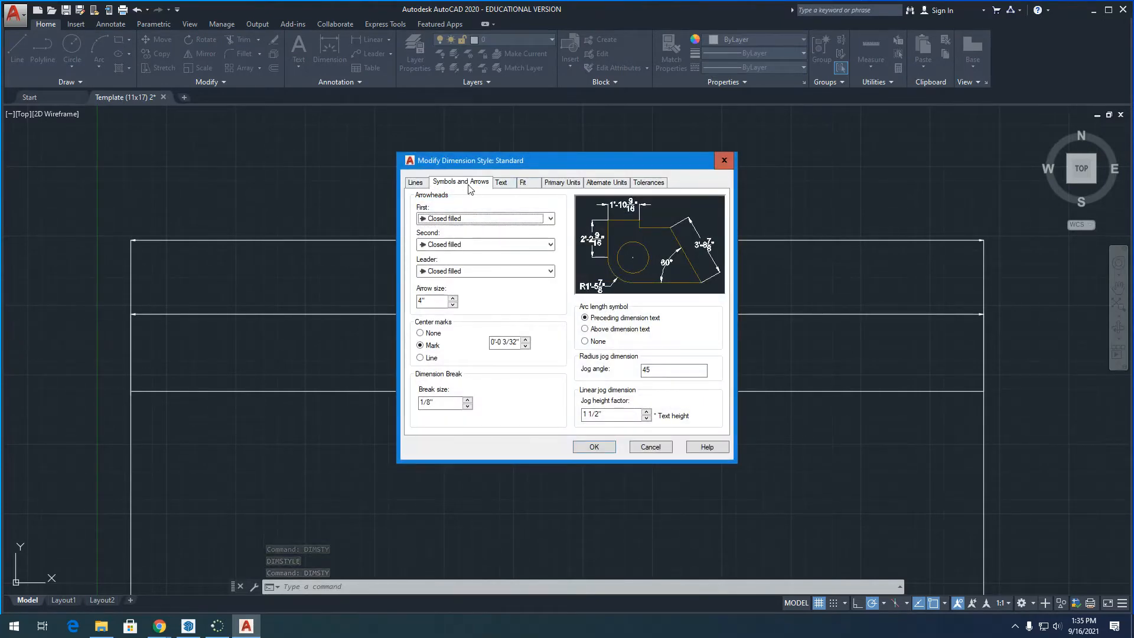
pyautogui.doubleClick(421, 301)
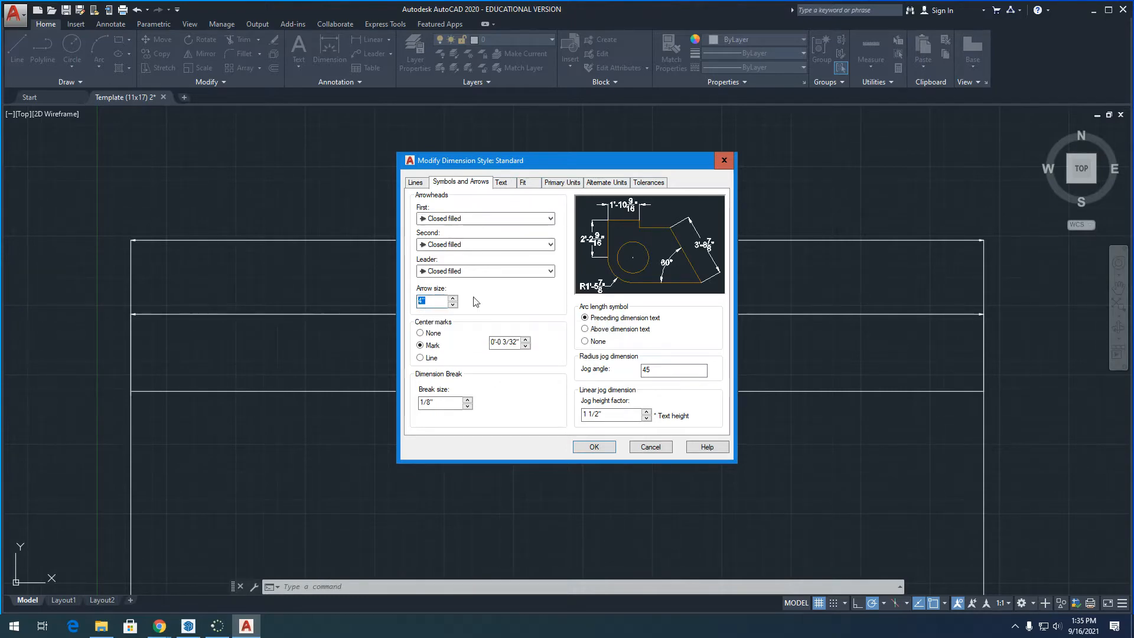
pyautogui.click(593, 447)
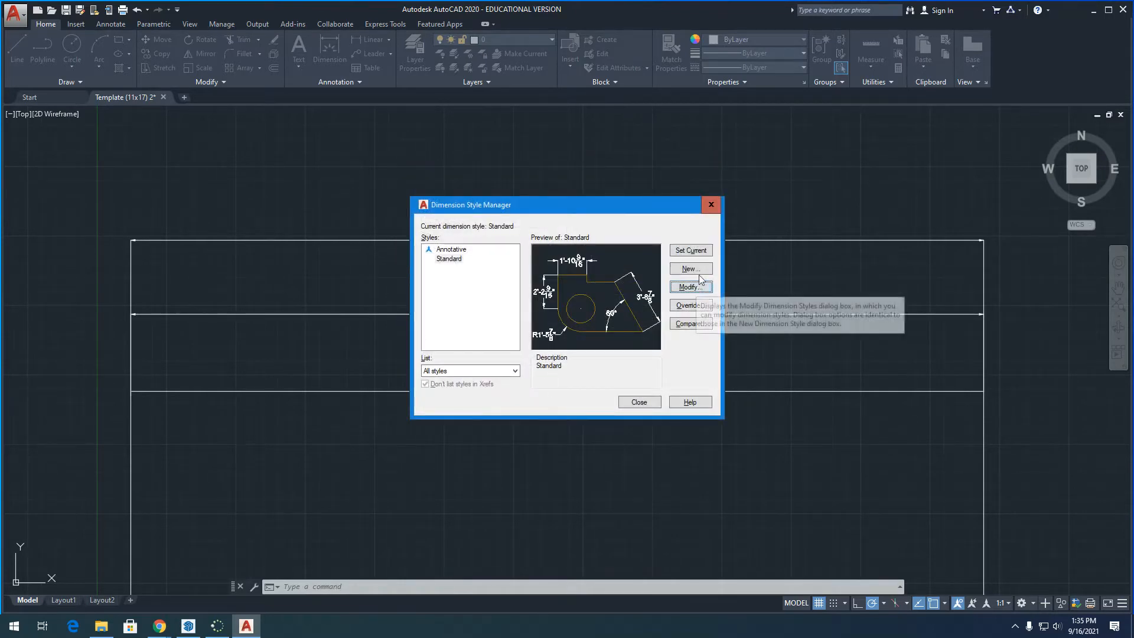
pyautogui.click(700, 253)
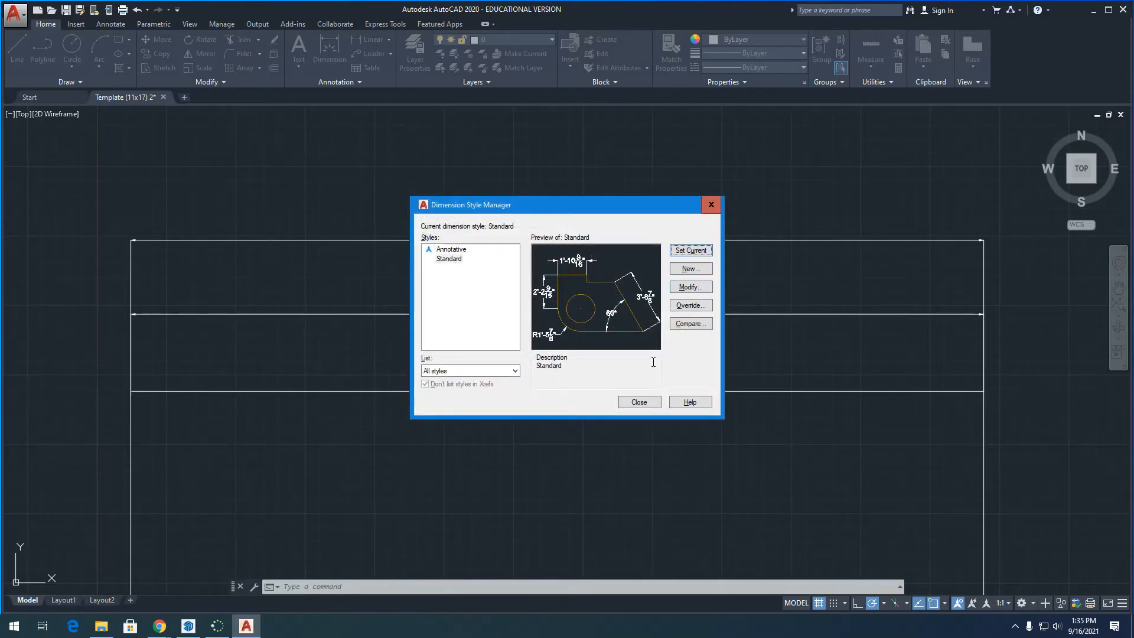
pyautogui.click(704, 205)
pyautogui.scroll(4, 173, 229)
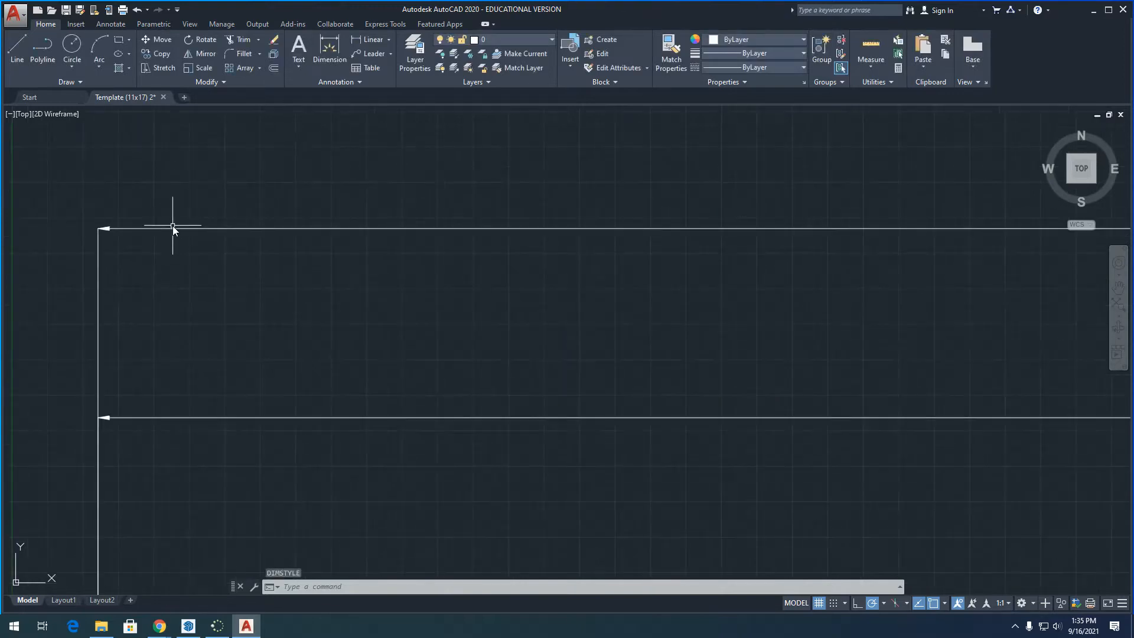
pyautogui.scroll(-8, 178, 225)
pyautogui.scroll(4, 295, 221)
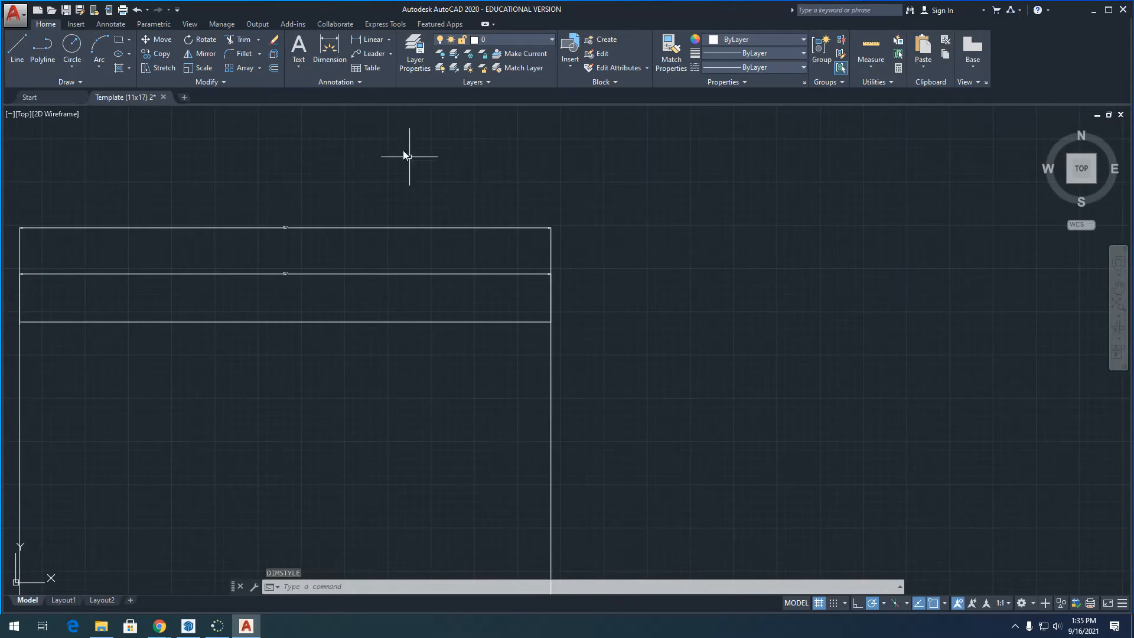
# - Add a third horizontal dimension between the ends of the uppermost dimension line, placing it above the two existing dimensions
pyautogui.click(329, 49)
pyautogui.click(20, 228)
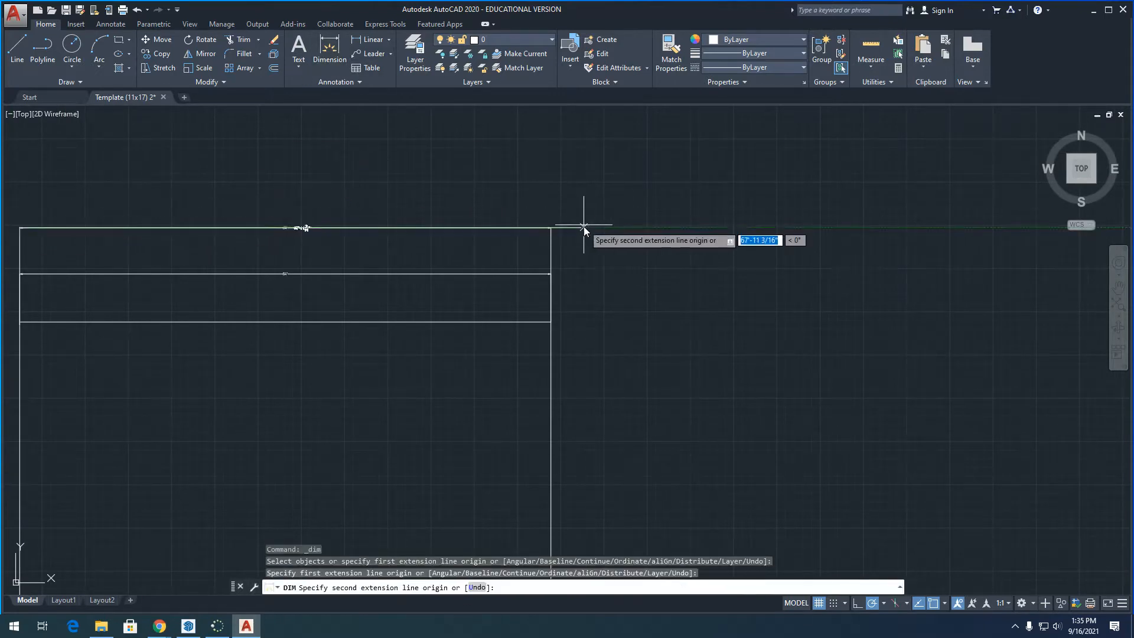
pyautogui.click(551, 228)
pyautogui.click(553, 175)
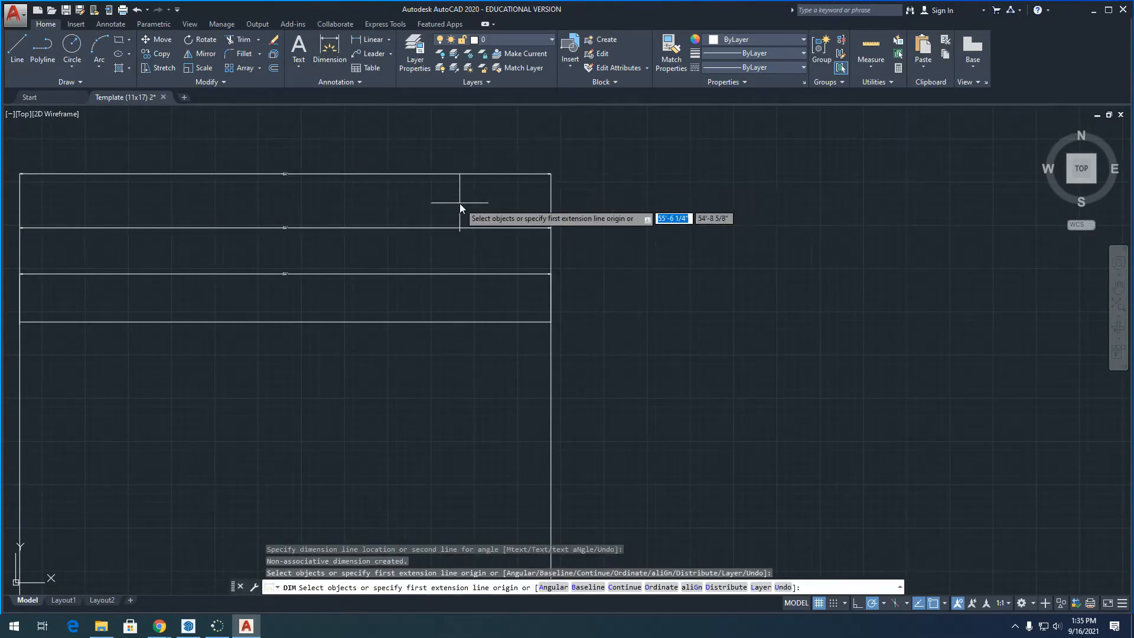
pyautogui.scroll(6, 547, 172)
pyautogui.press('Escape')
# - Examine the arrowheads and text of the three dimensions above the rectangle, close up and from farther away
pyautogui.scroll(-10, 679, 197)
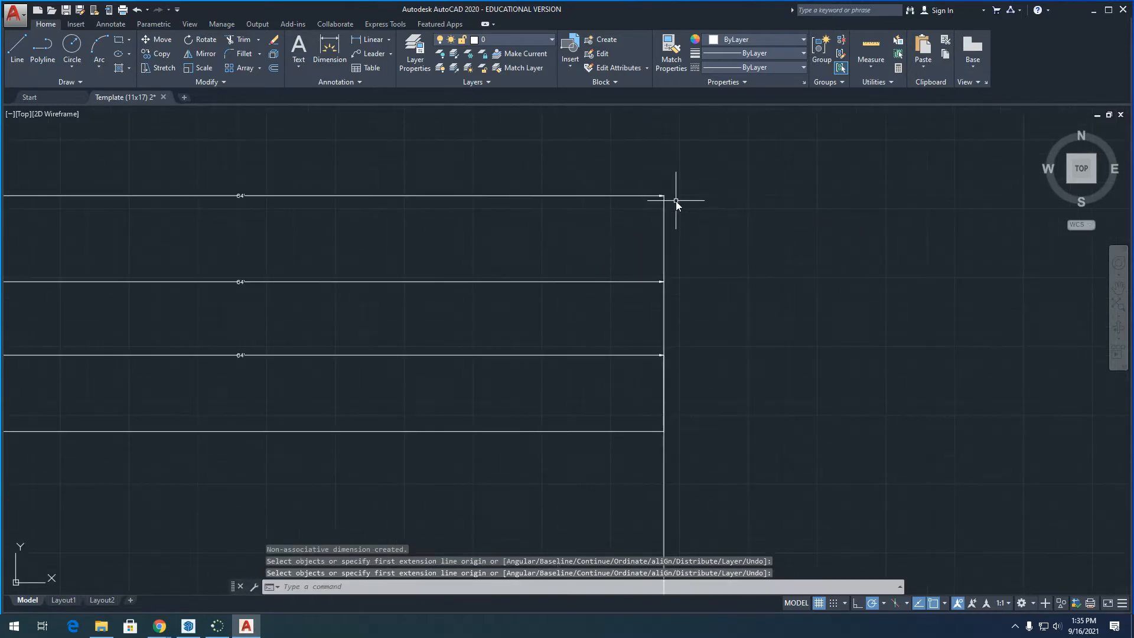
pyautogui.click(687, 194)
pyautogui.scroll(4, 688, 199)
pyautogui.click(632, 201)
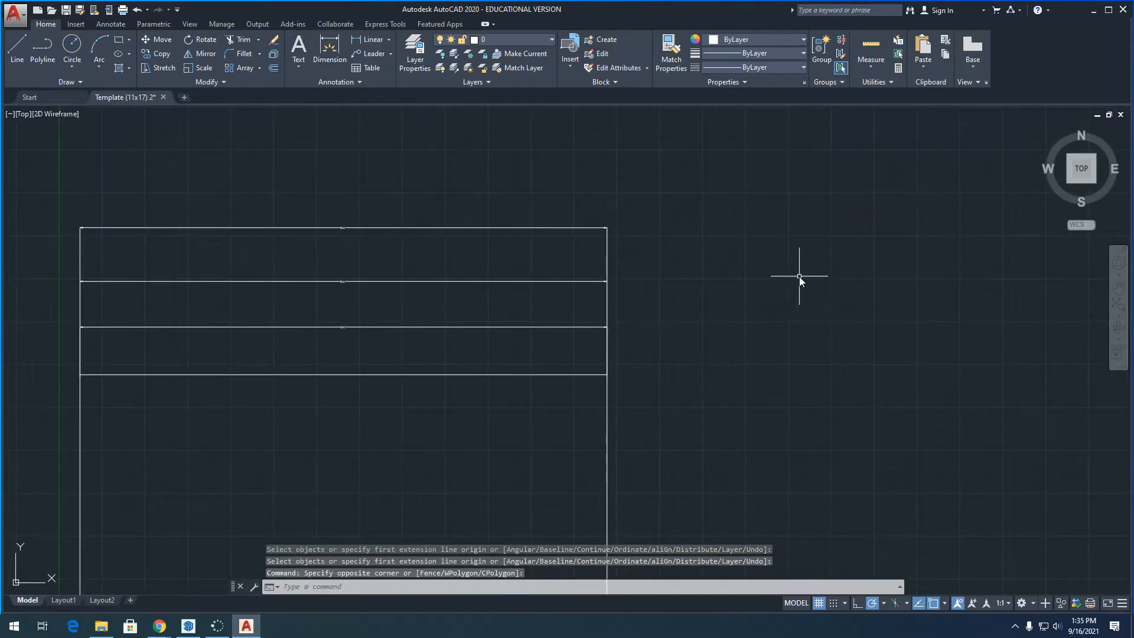
pyautogui.scroll(-2, 800, 276)
pyautogui.scroll(2, 576, 296)
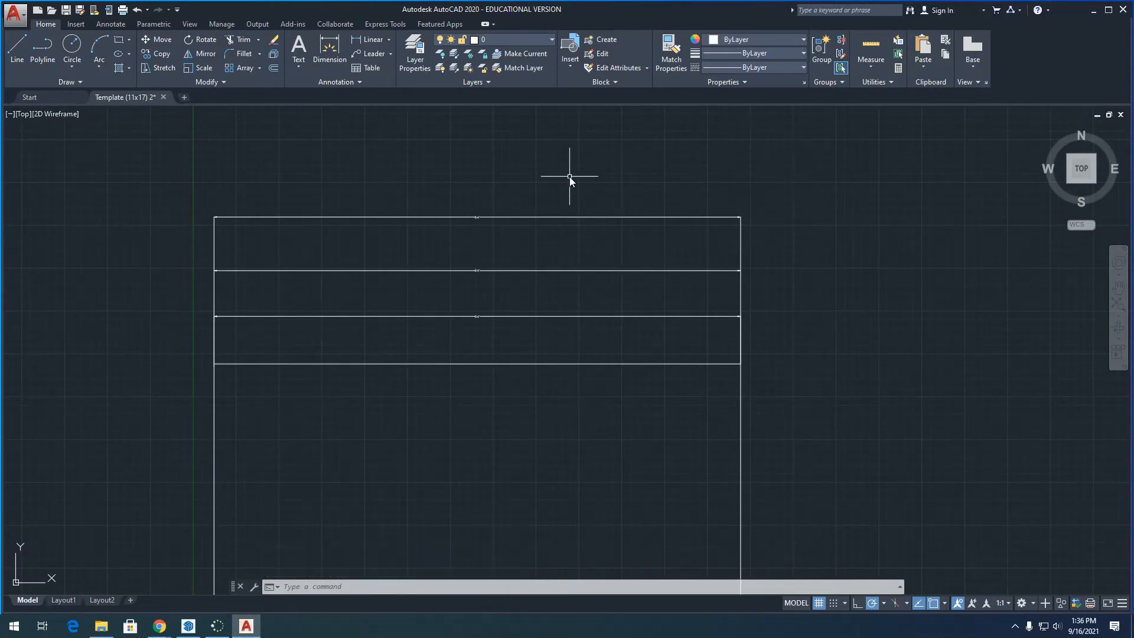
pyautogui.scroll(-2, 242, 292)
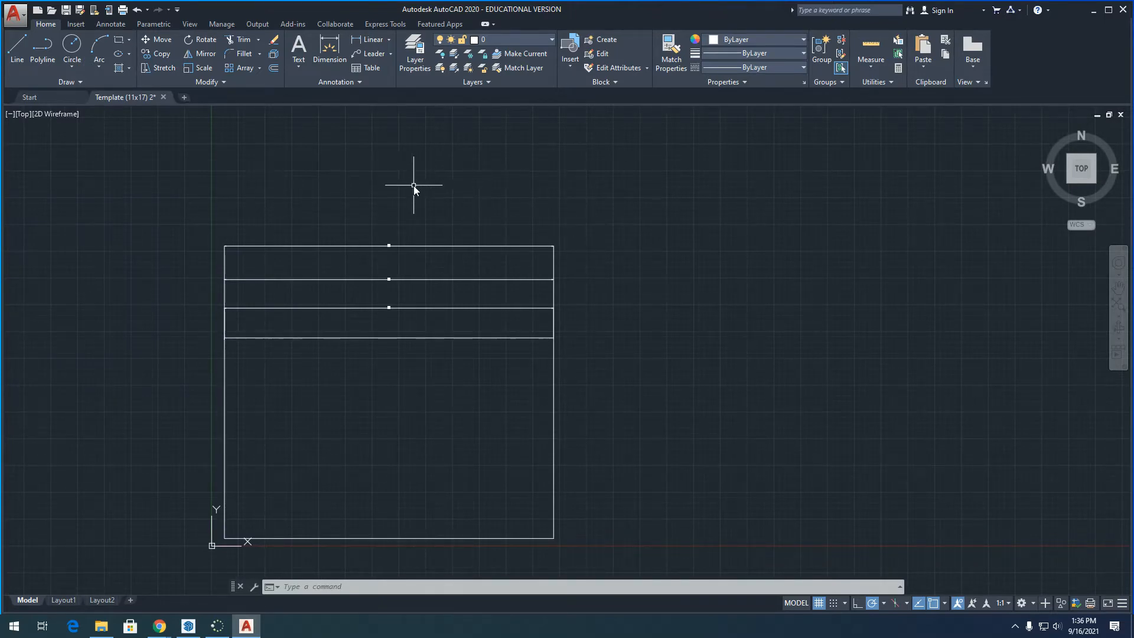
pyautogui.scroll(2, 413, 185)
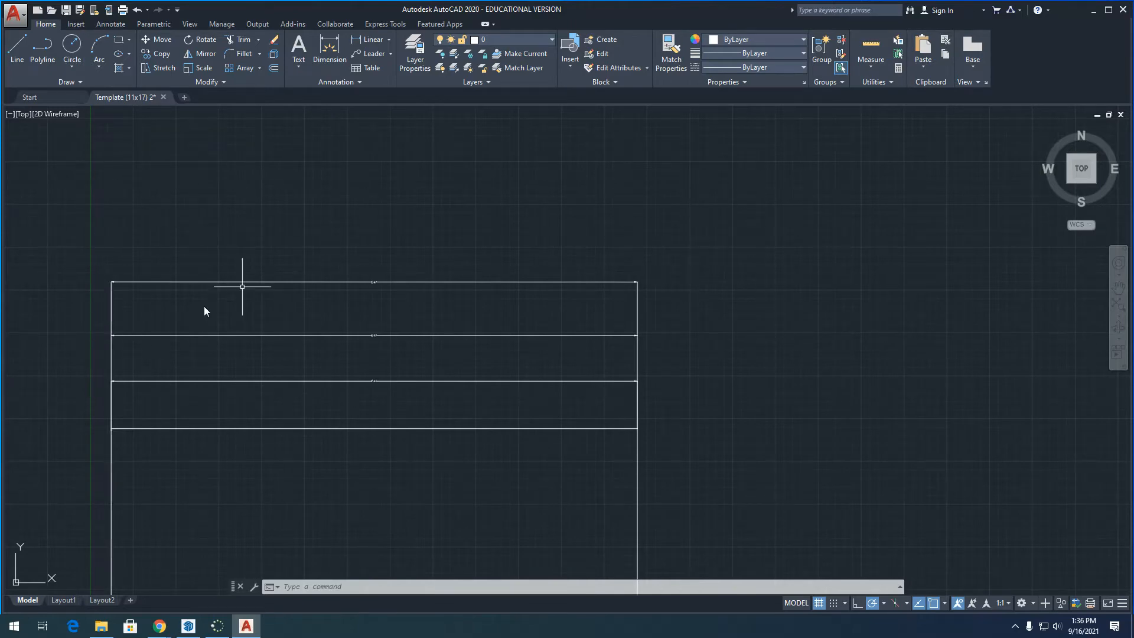
pyautogui.scroll(-2, 768, 328)
pyautogui.scroll(2, 590, 261)
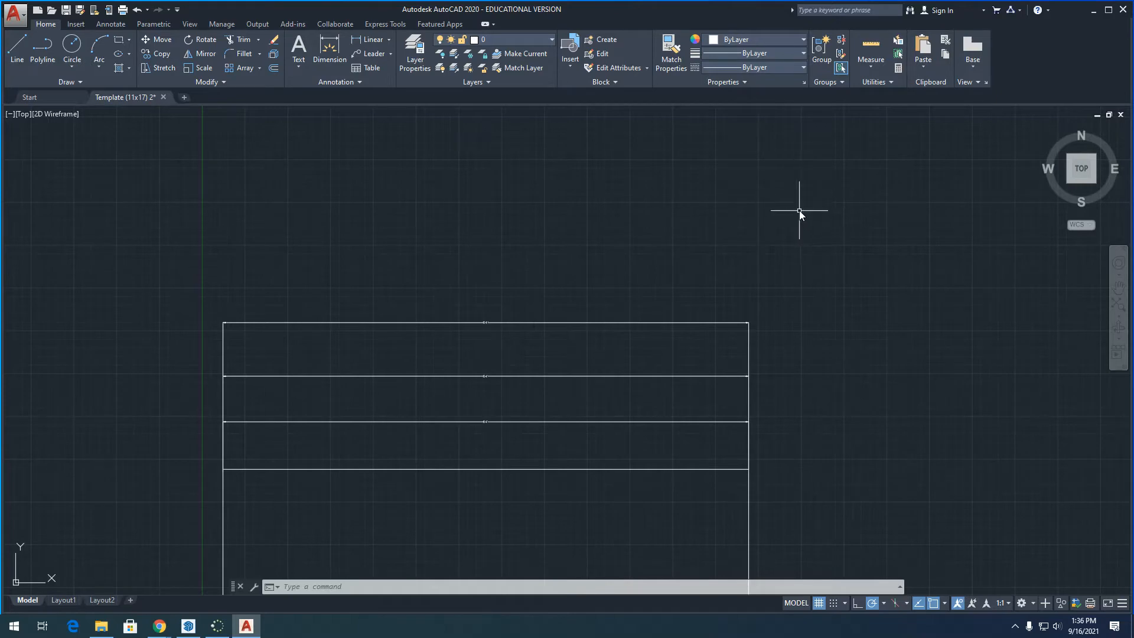
pyautogui.click(813, 184)
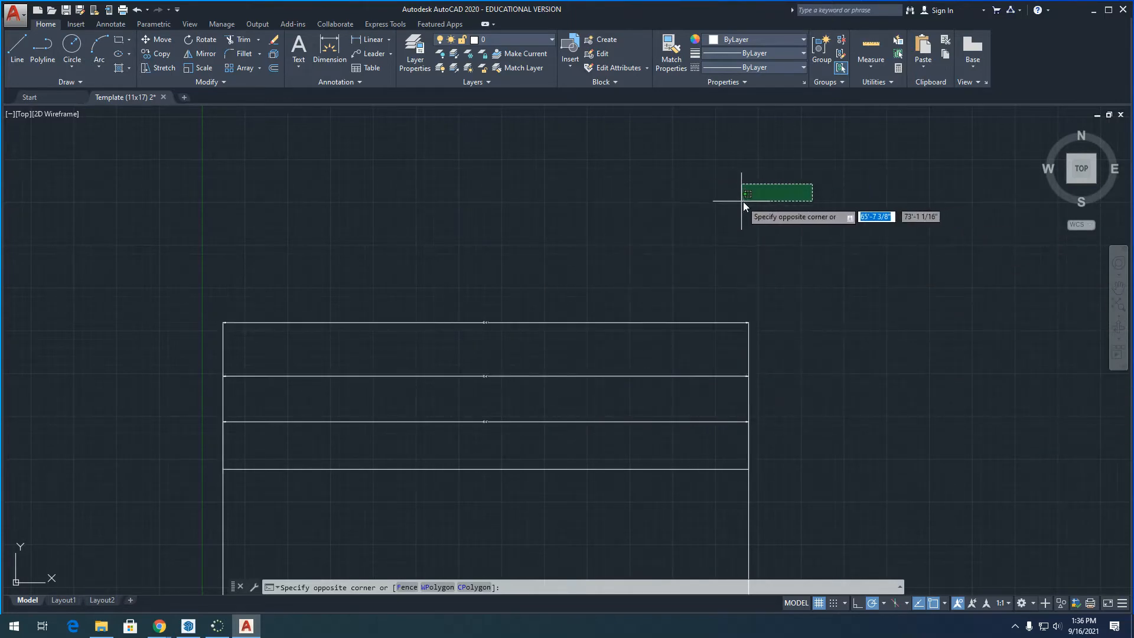
pyautogui.press('Escape')
pyautogui.click(527, 159)
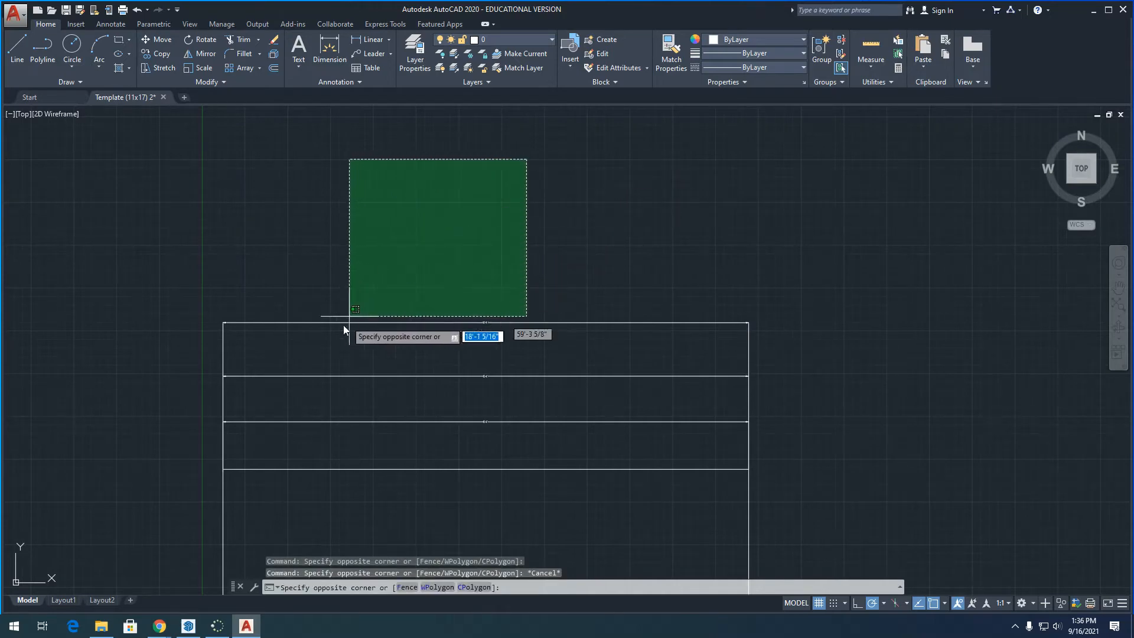
pyautogui.press('Escape')
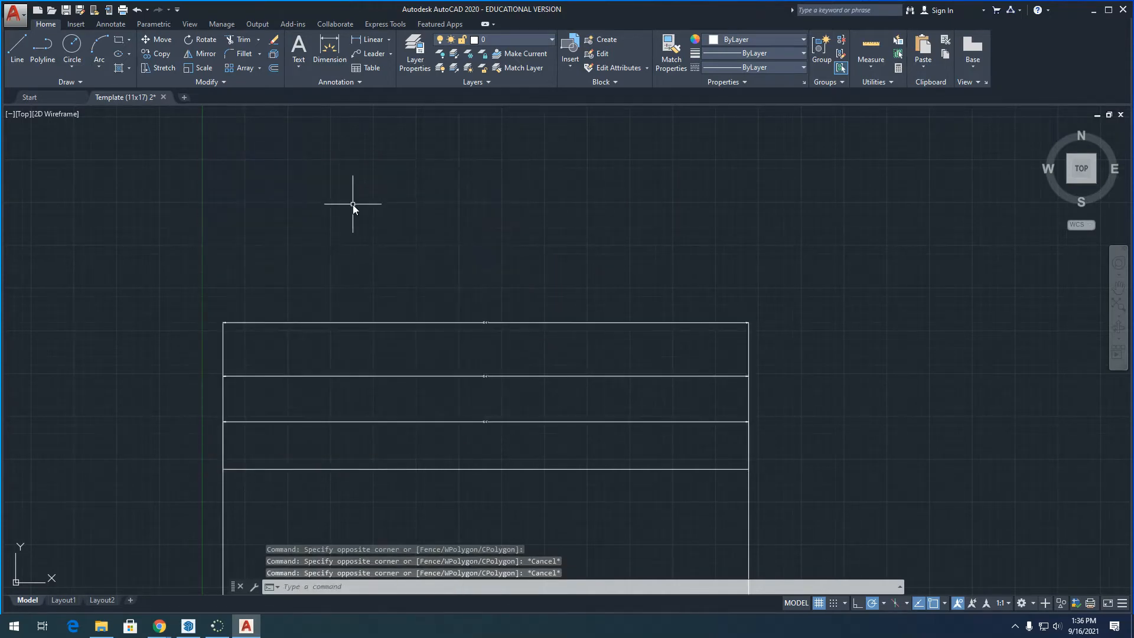
pyautogui.click(456, 149)
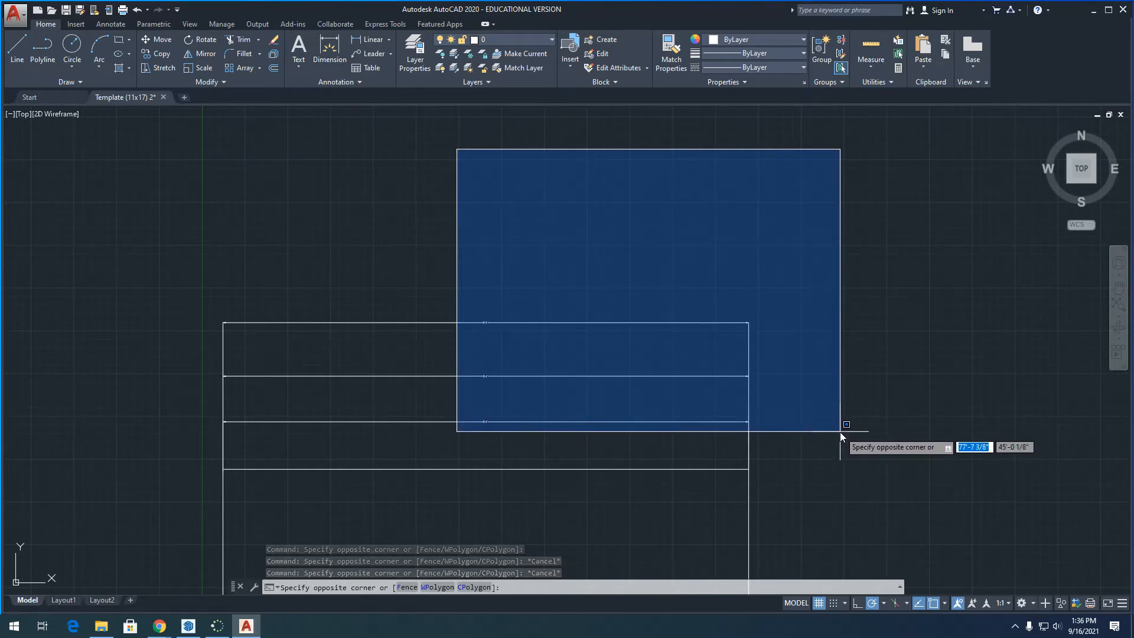
pyautogui.press('Escape')
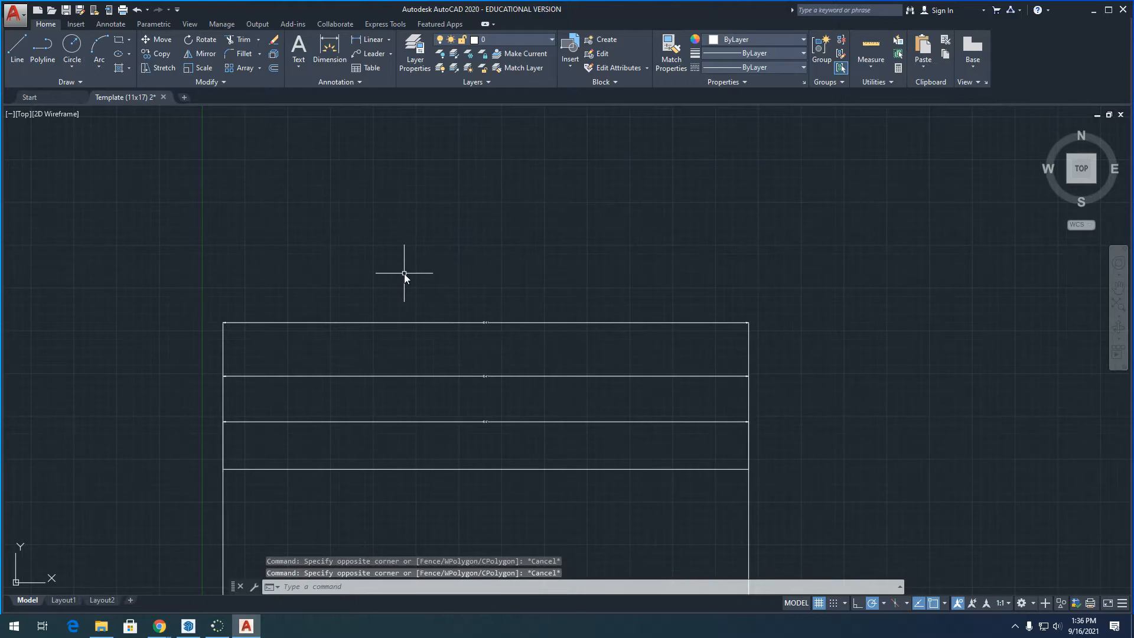
# - Select all three dimensions above the rectangle with a crossing selection, and clear the selection
pyautogui.click(851, 183)
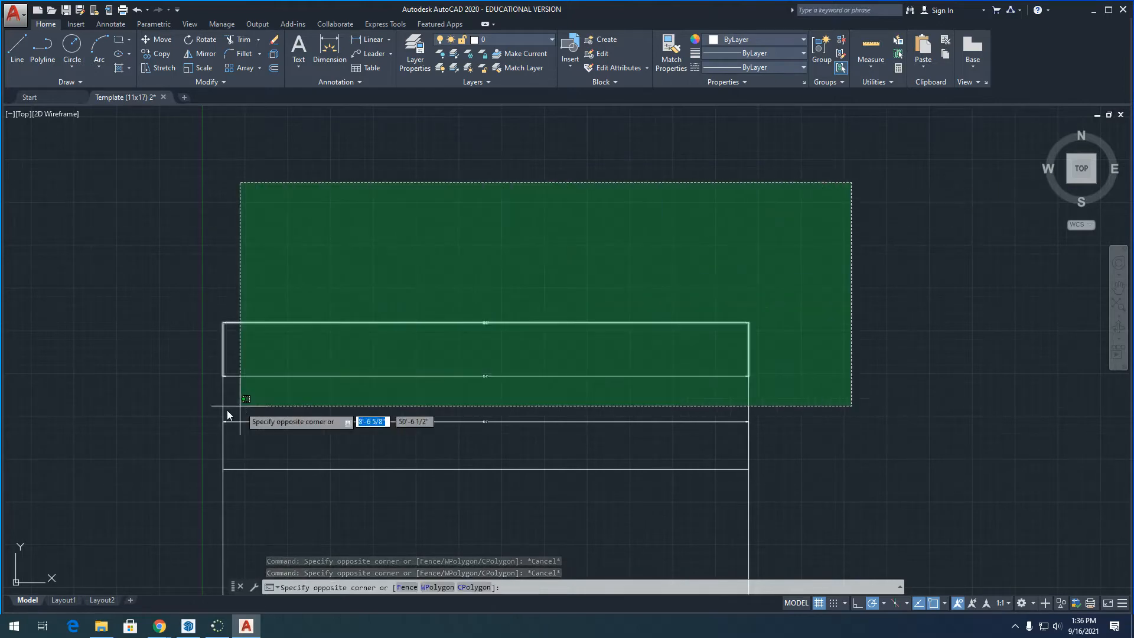
pyautogui.click(115, 441)
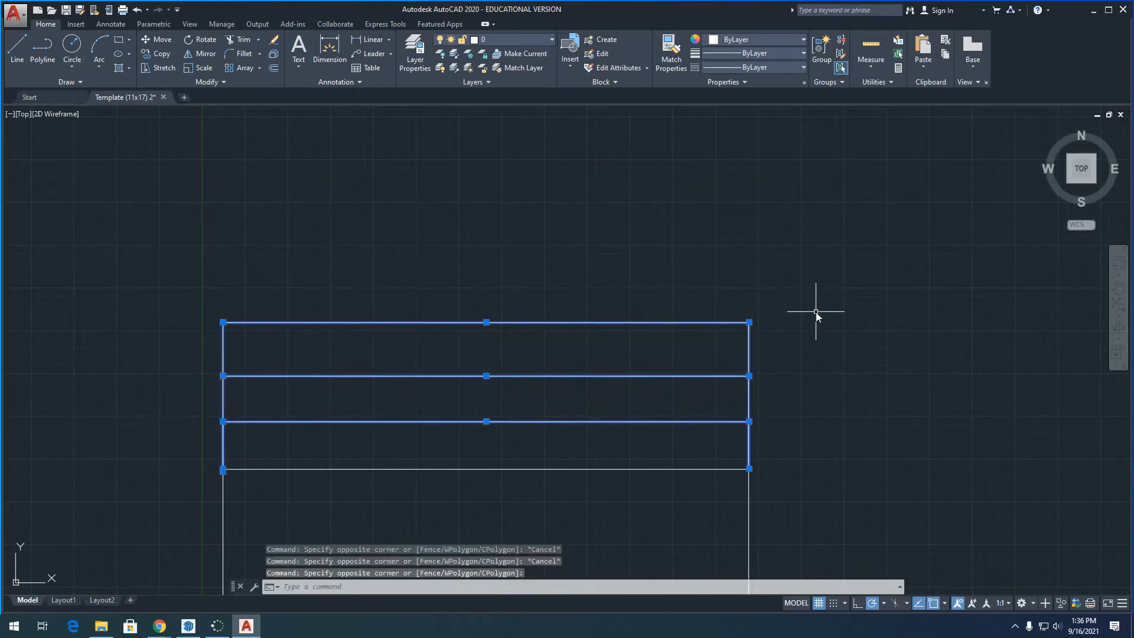
pyautogui.press('Escape')
# - Select only the topmost dimension with an enclosing window selection, and clear the selection
pyautogui.click(118, 191)
pyautogui.click(768, 407)
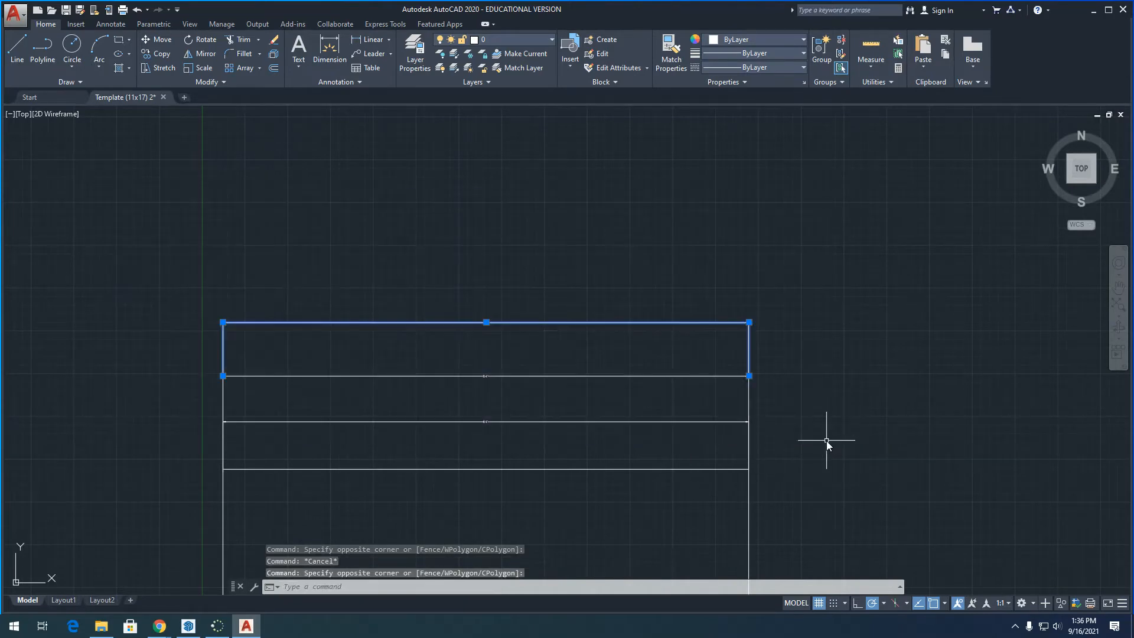
pyautogui.press('Escape')
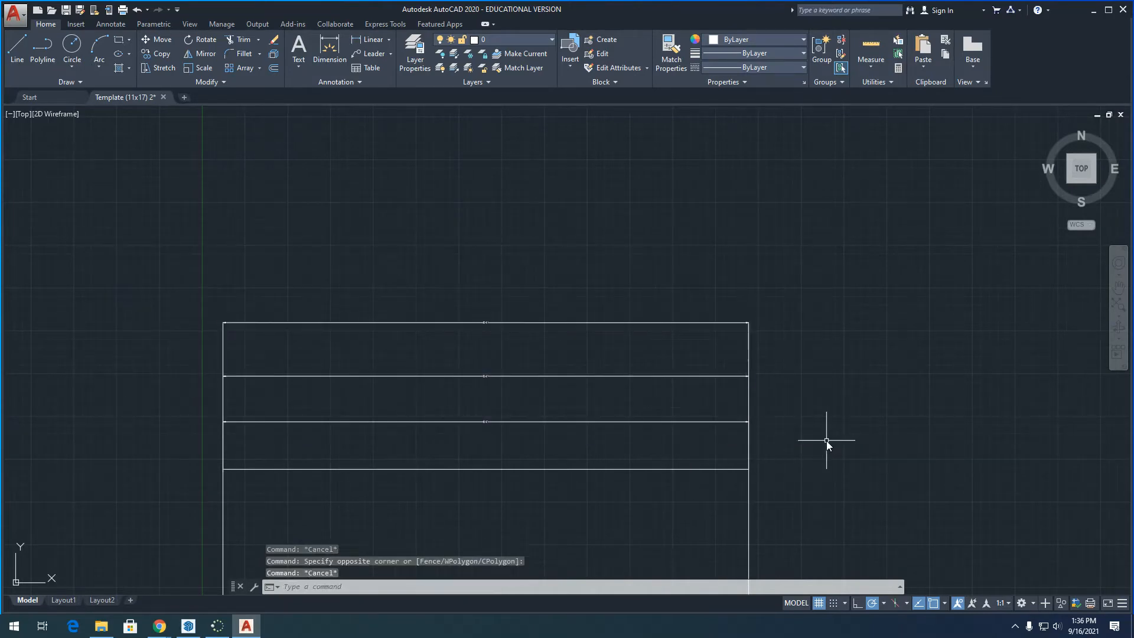
# - Delete the three dimensions above the rectangle using a crossing selection, and undo the deletion
pyautogui.click(846, 188)
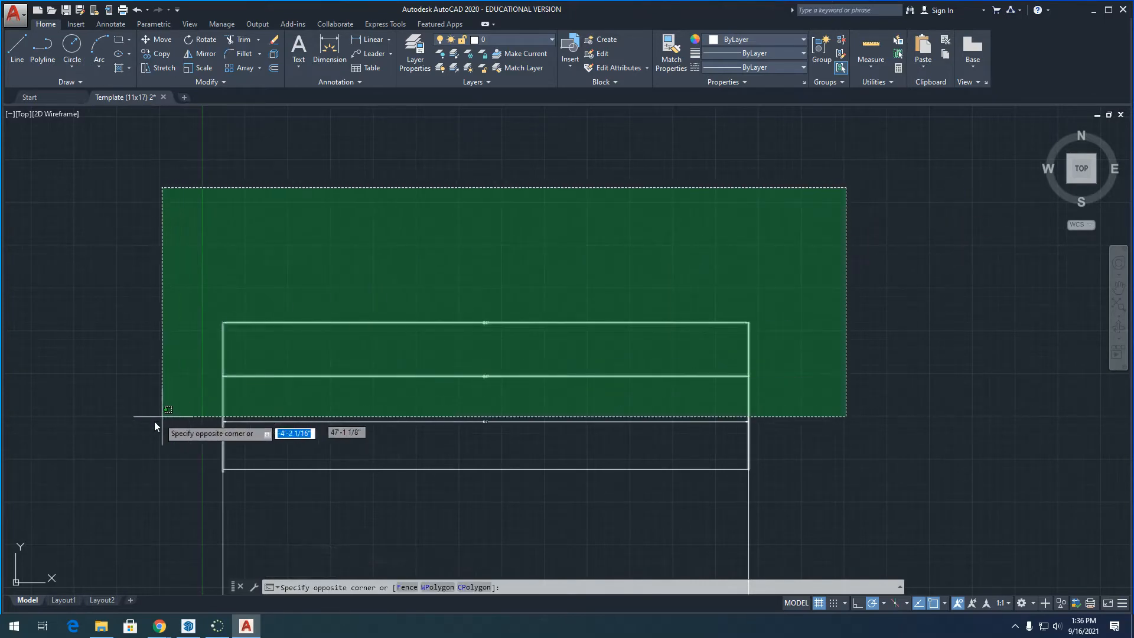
pyautogui.click(155, 423)
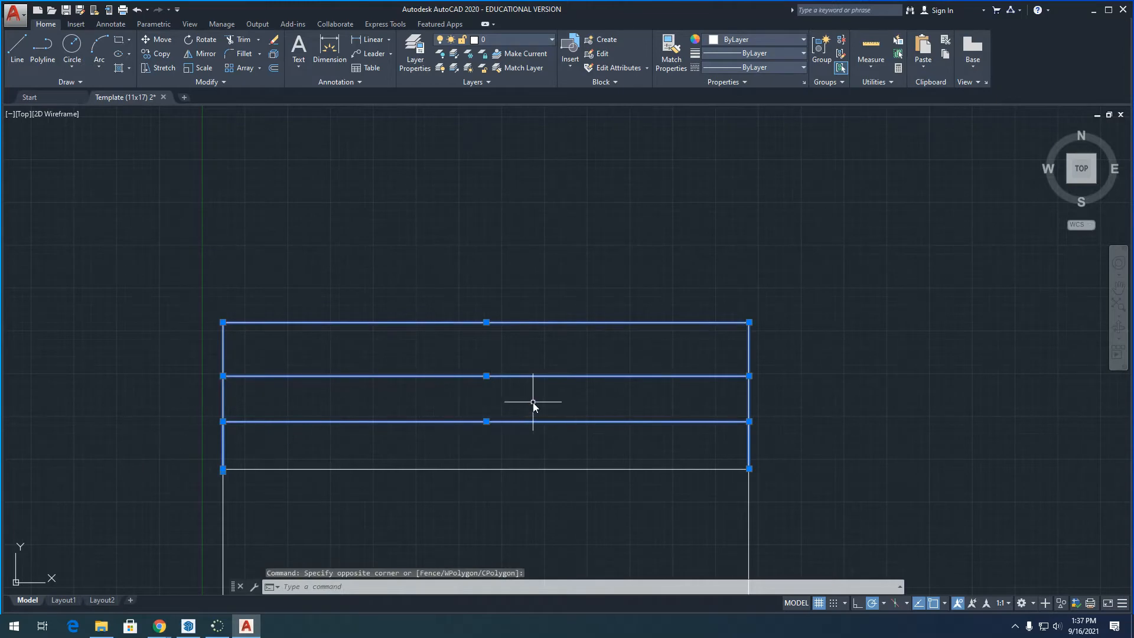
pyautogui.press('Delete')
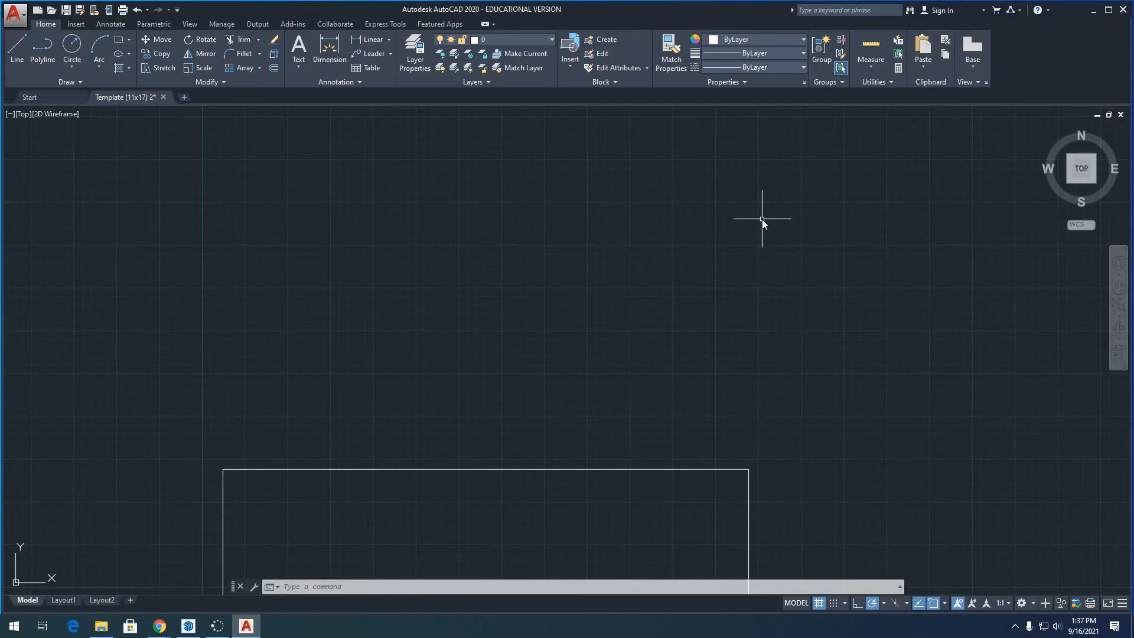
pyautogui.hotkey('ctrl', 'z')
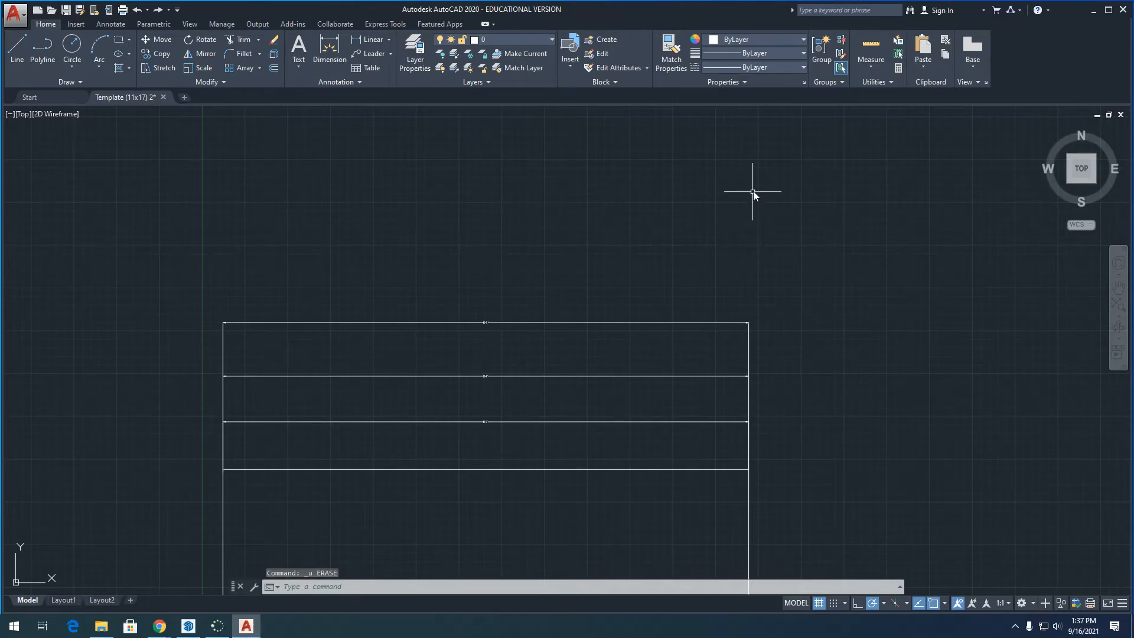
# - Erase all three dimensions above the rectangle, leaving the rectangle itself out of the crossing selection
pyautogui.click(837, 202)
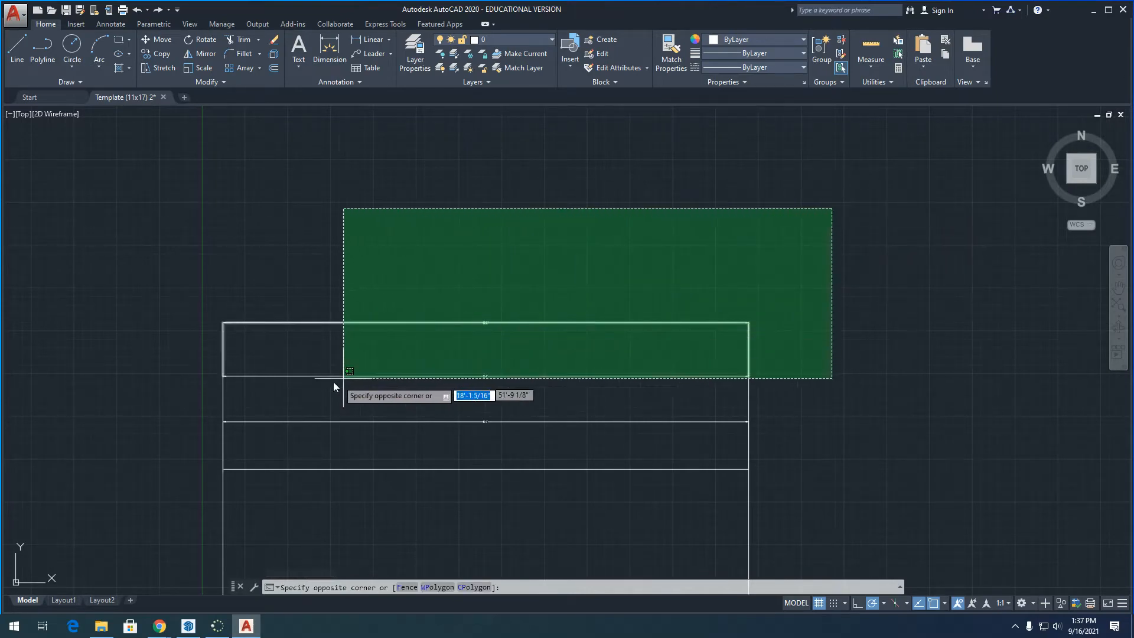
pyautogui.click(193, 439)
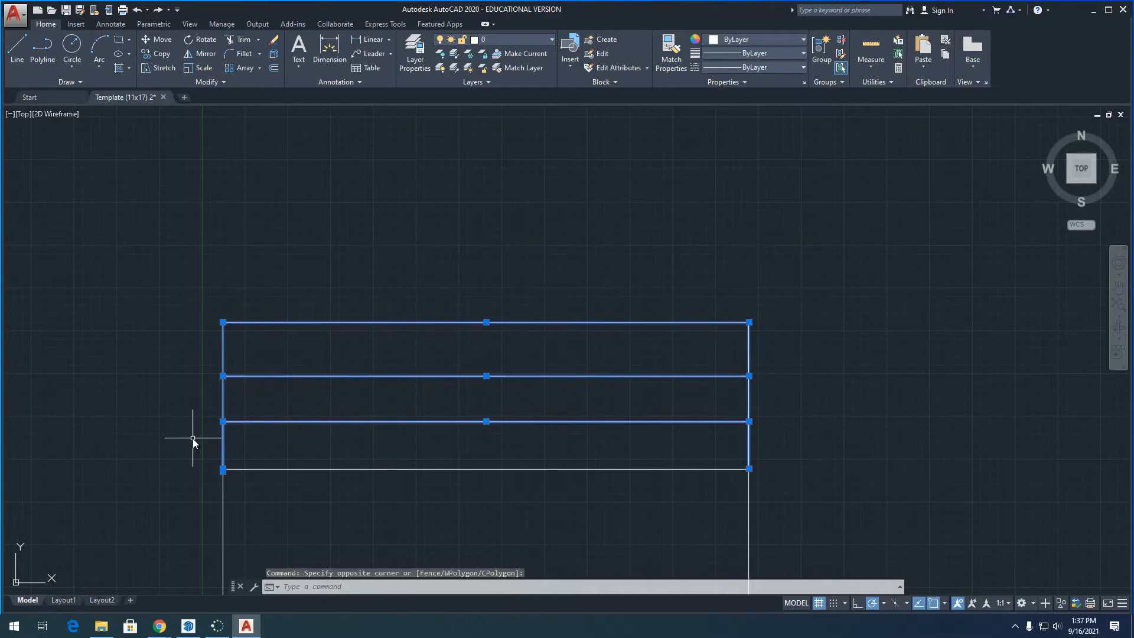
pyautogui.rightClick(526, 327)
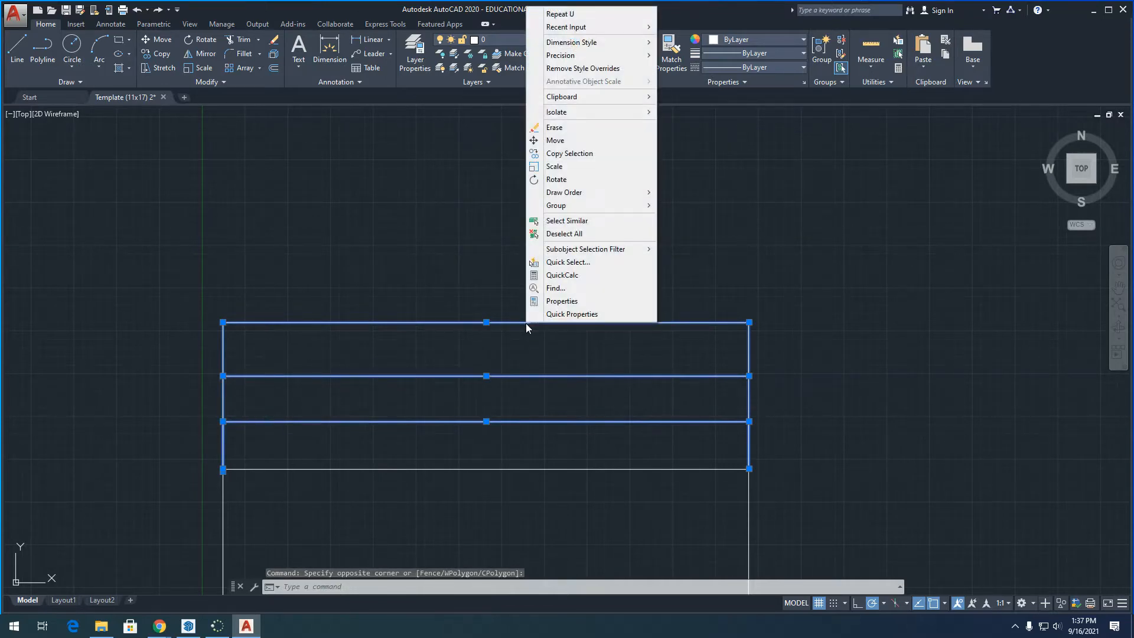
pyautogui.click(584, 128)
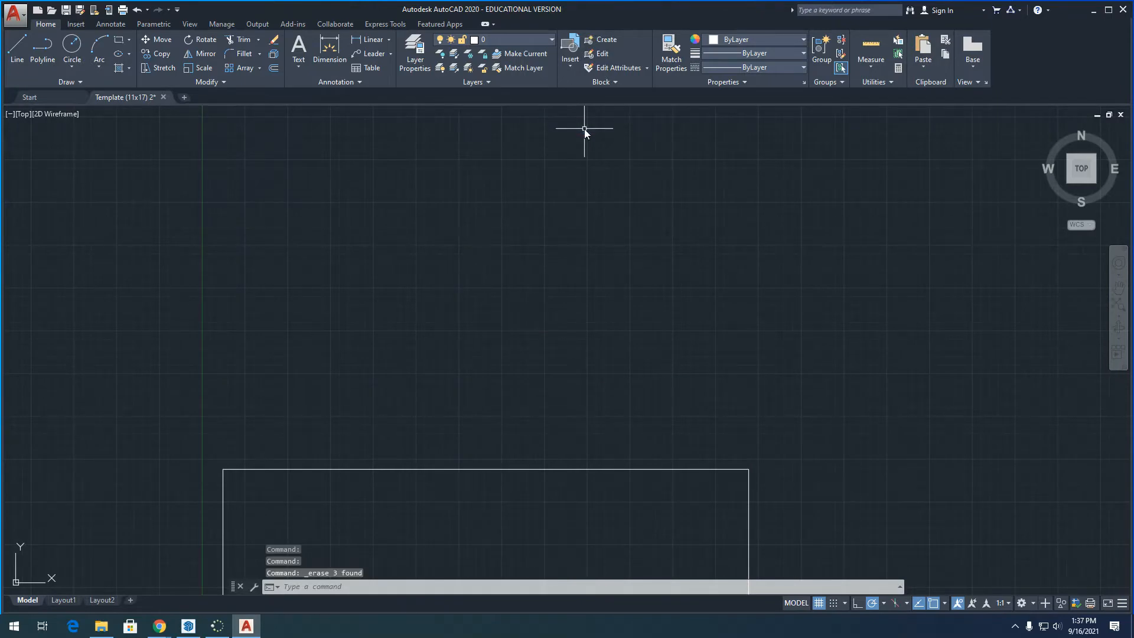
# - Offset the rectangle's upper edge 6" toward the inside of the rectangle
pyautogui.scroll(-5, 527, 357)
pyautogui.scroll(5, 506, 390)
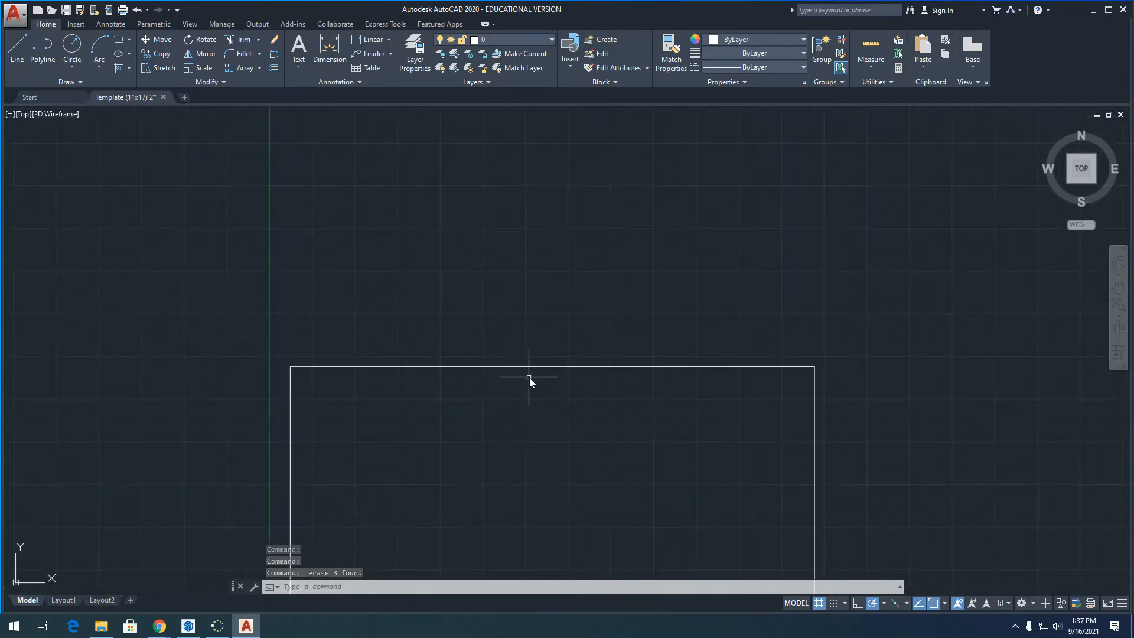
pyautogui.scroll(-4, 529, 377)
pyautogui.scroll(4, 547, 476)
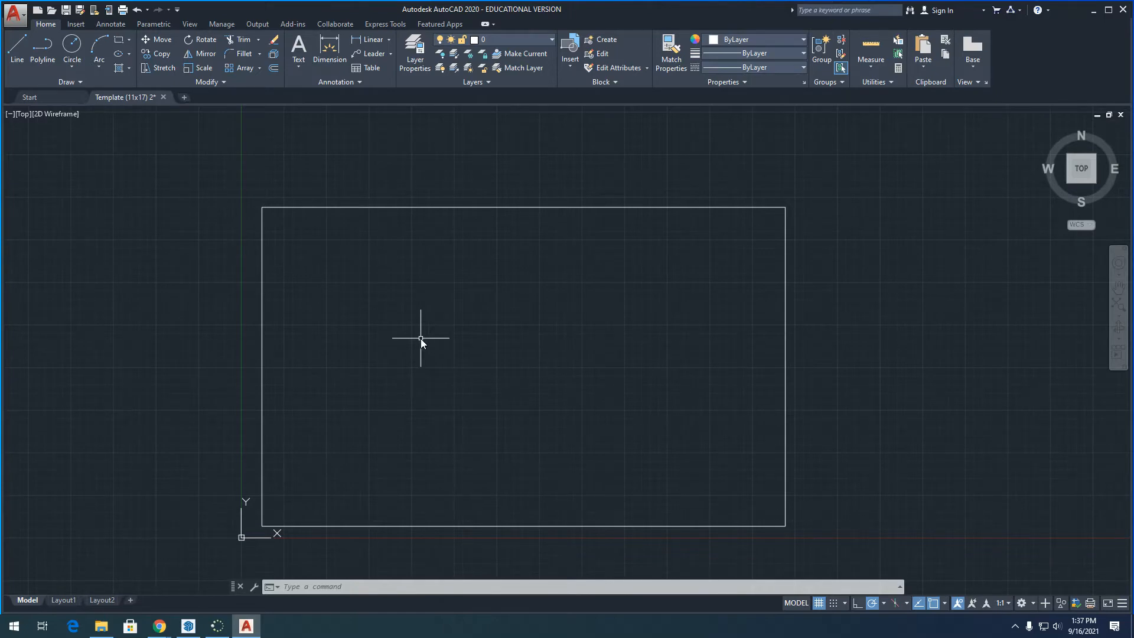
pyautogui.write('OFF')
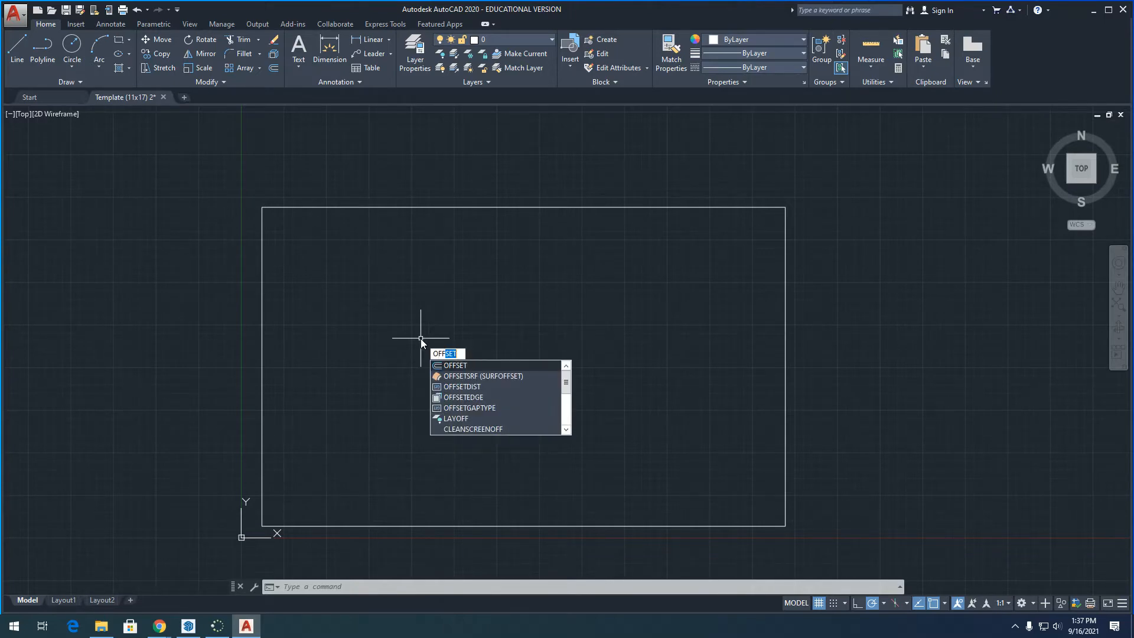
pyautogui.click(458, 366)
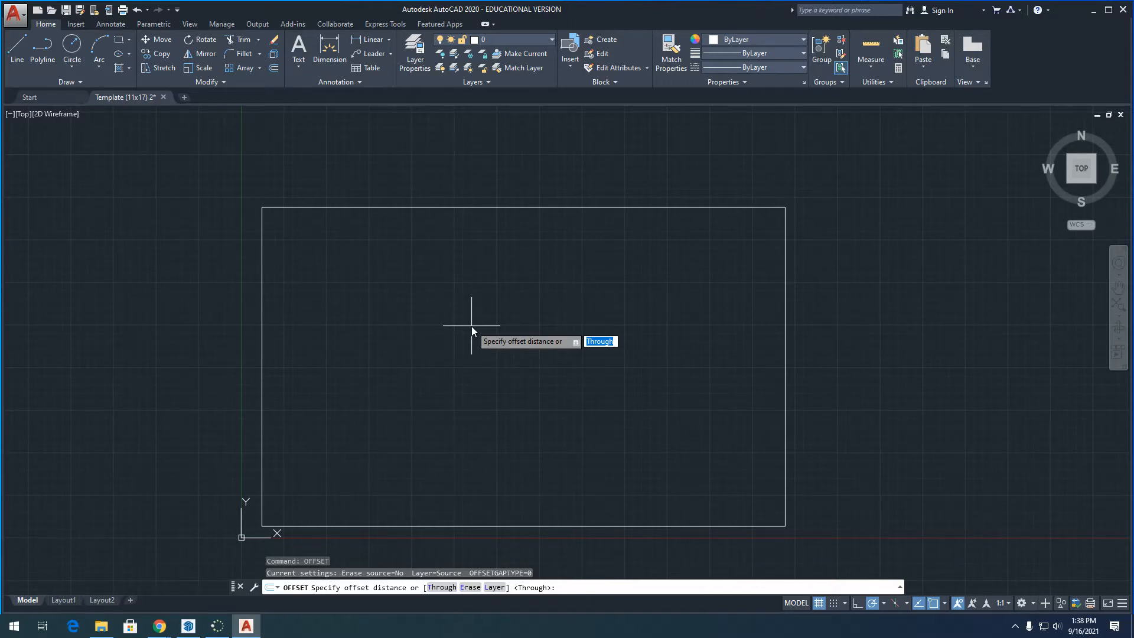
pyautogui.write('6')
pyautogui.press('Return')
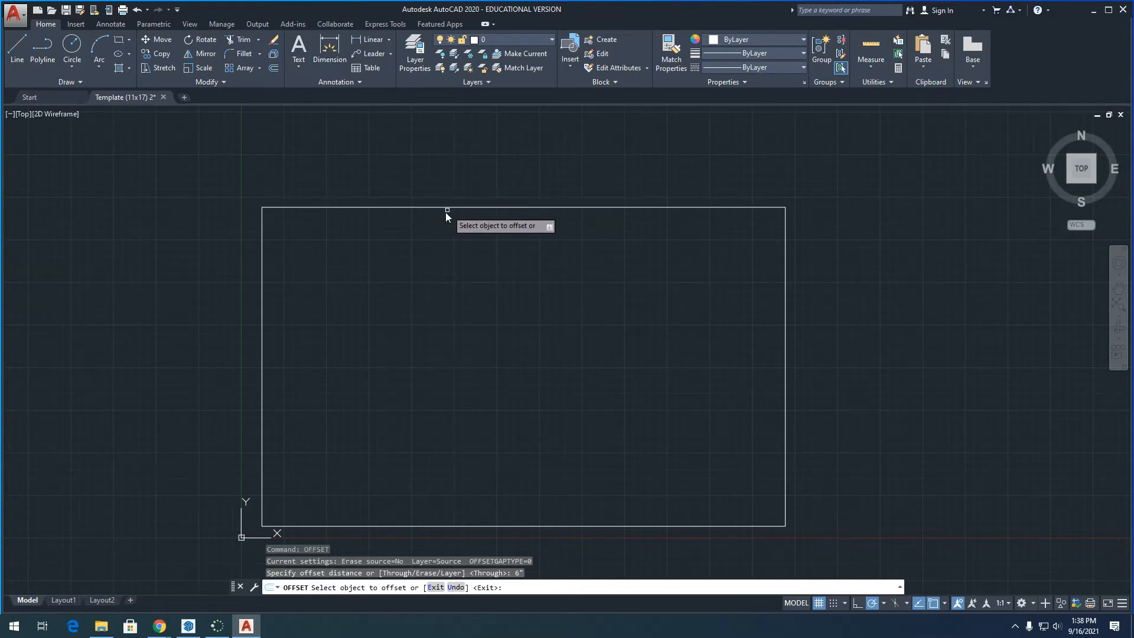
pyautogui.click(483, 207)
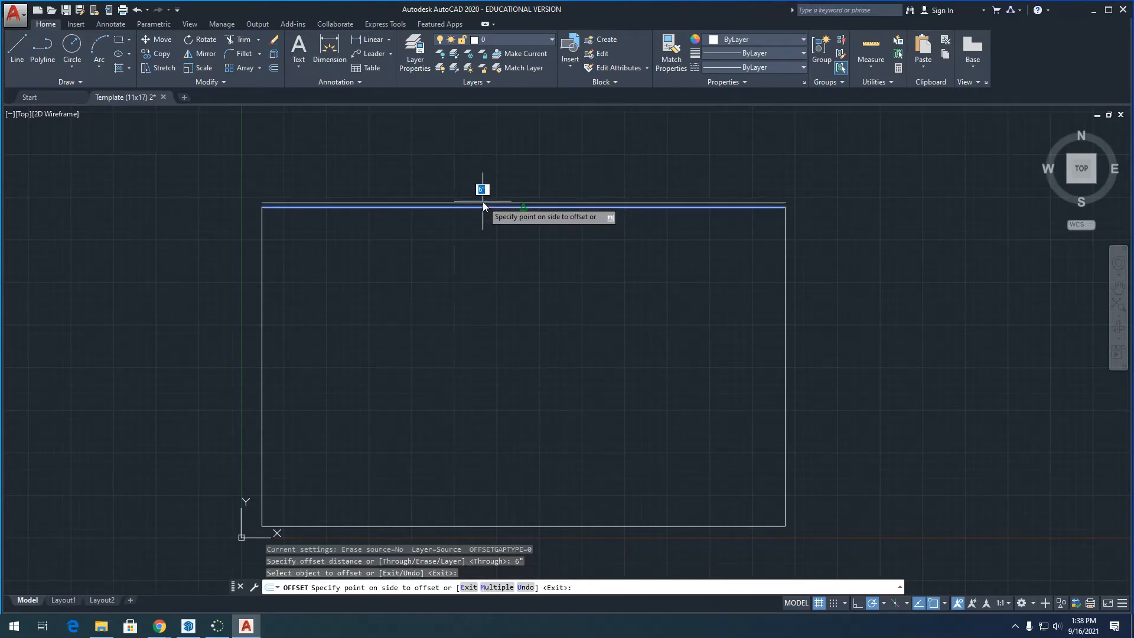
pyautogui.scroll(3, 483, 201)
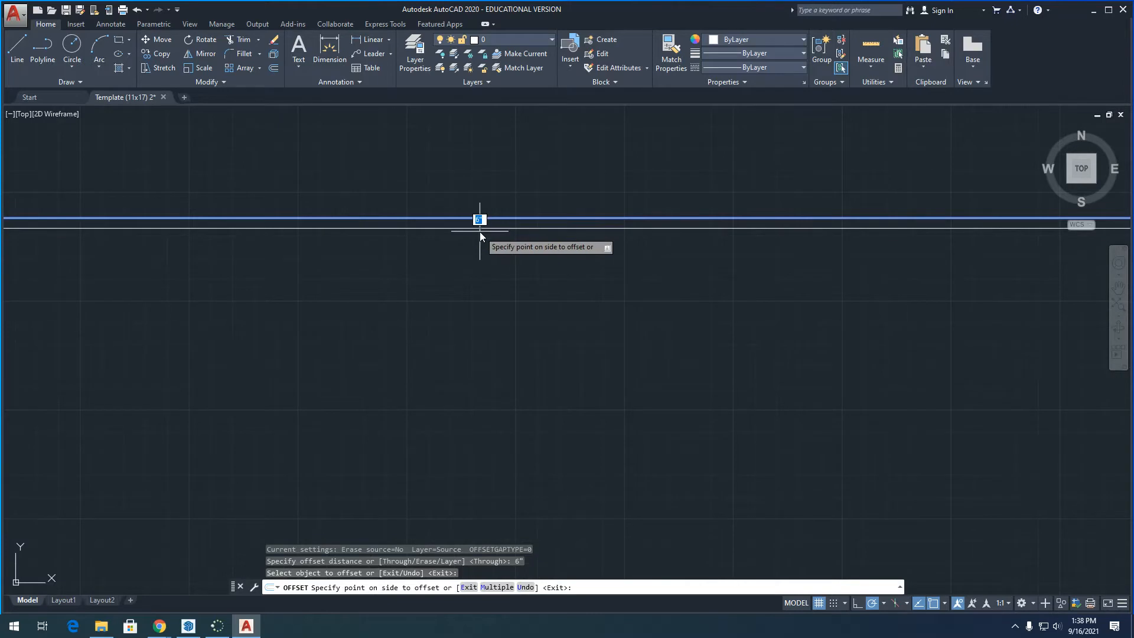
pyautogui.scroll(-4, 488, 207)
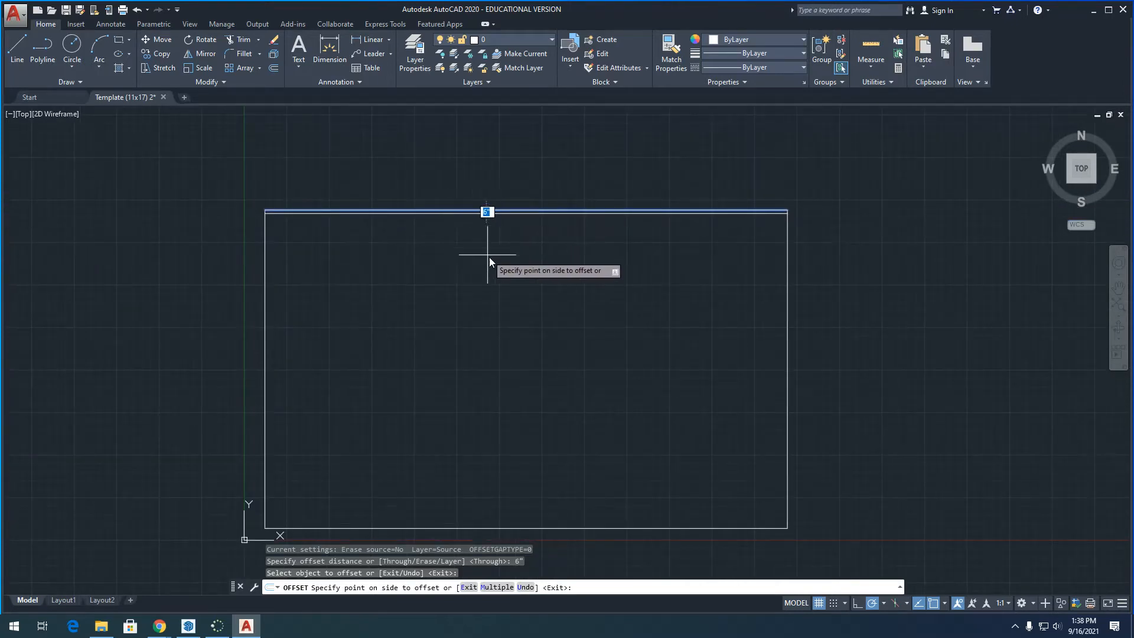
pyautogui.click(522, 243)
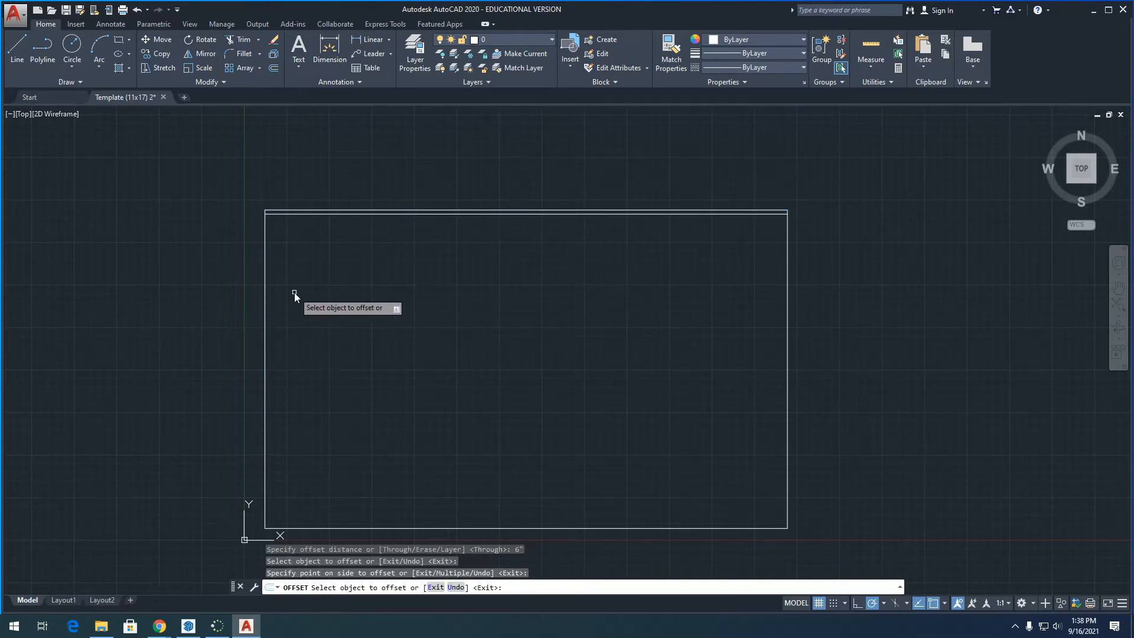
# - Offset the rectangle's left, lower and right edges 6" toward the inside, and end the Offset command
pyautogui.click(265, 294)
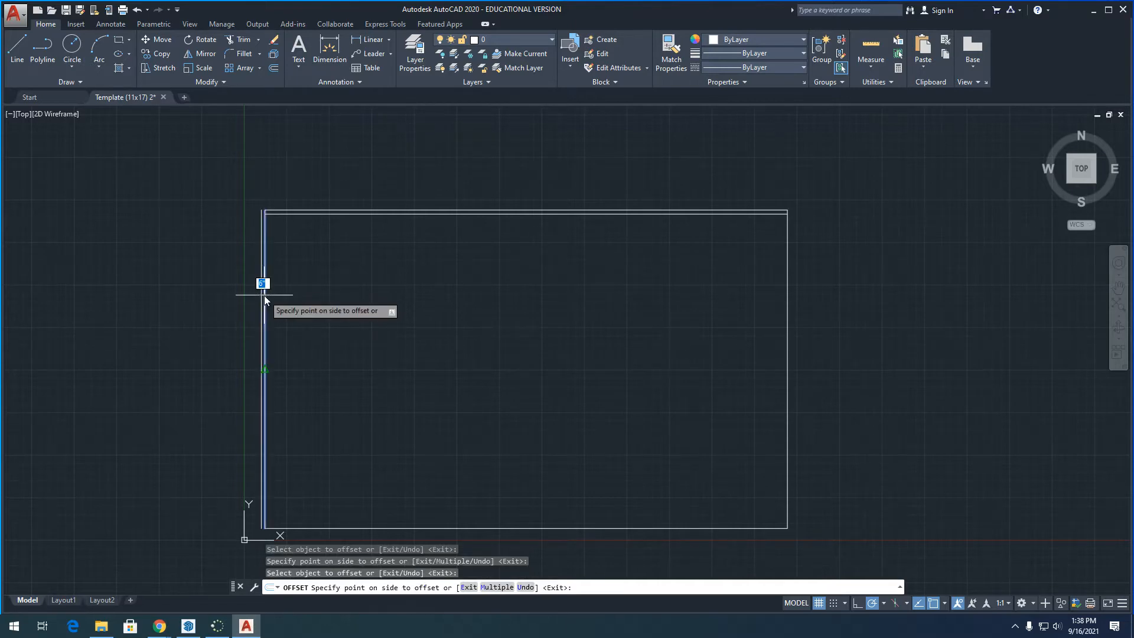
pyautogui.click(304, 293)
pyautogui.scroll(-2, 384, 282)
pyautogui.scroll(2, 465, 385)
pyautogui.click(463, 444)
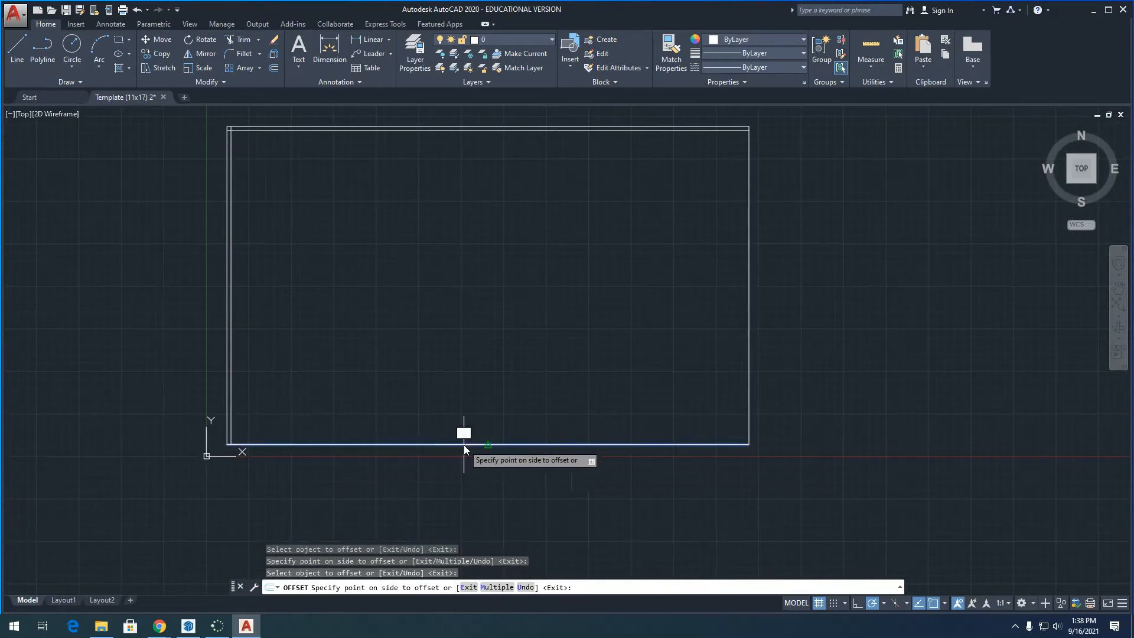
pyautogui.click(477, 397)
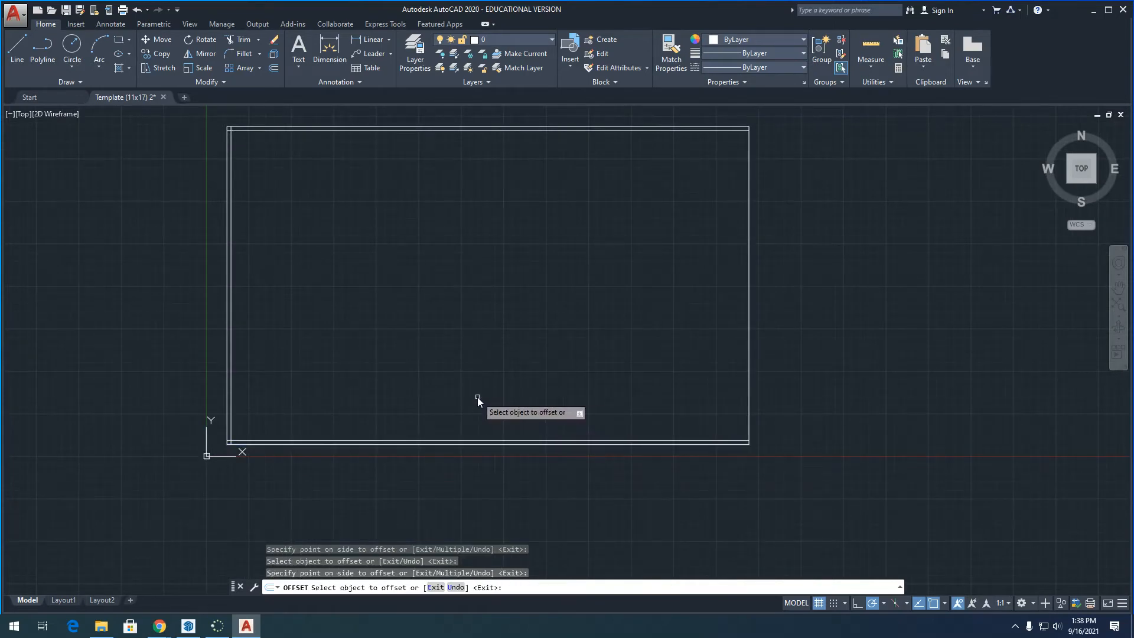
pyautogui.click(749, 366)
pyautogui.click(731, 369)
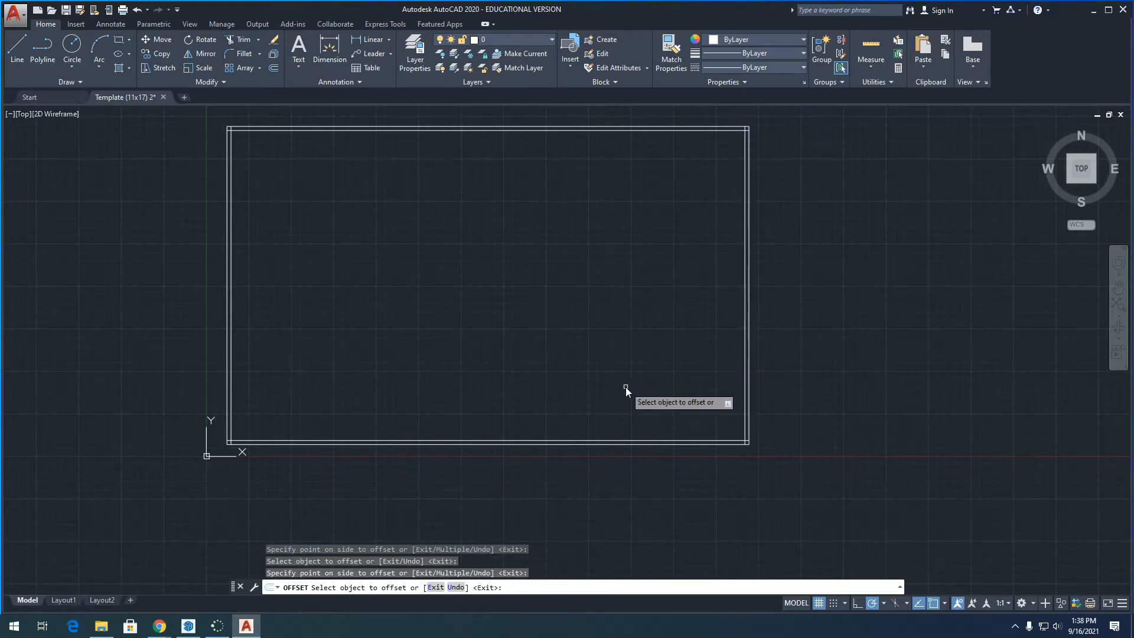
pyautogui.press('Escape')
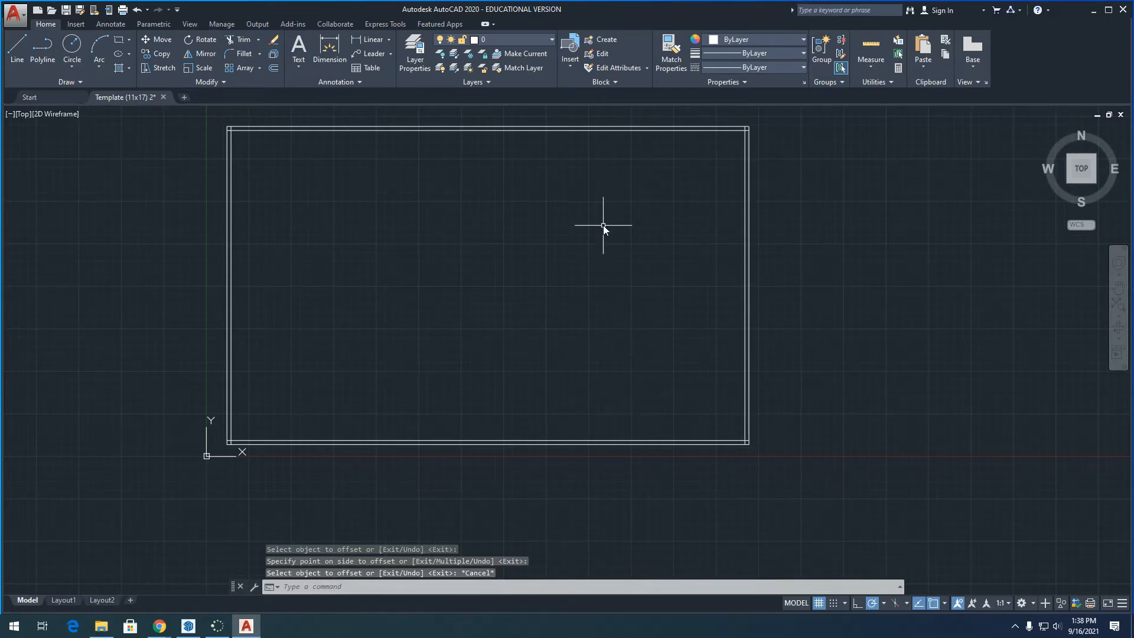
# - Examine how the offset wall lines cross at the rectangle's upper-left corner
pyautogui.scroll(-4, 458, 348)
pyautogui.scroll(4, 446, 294)
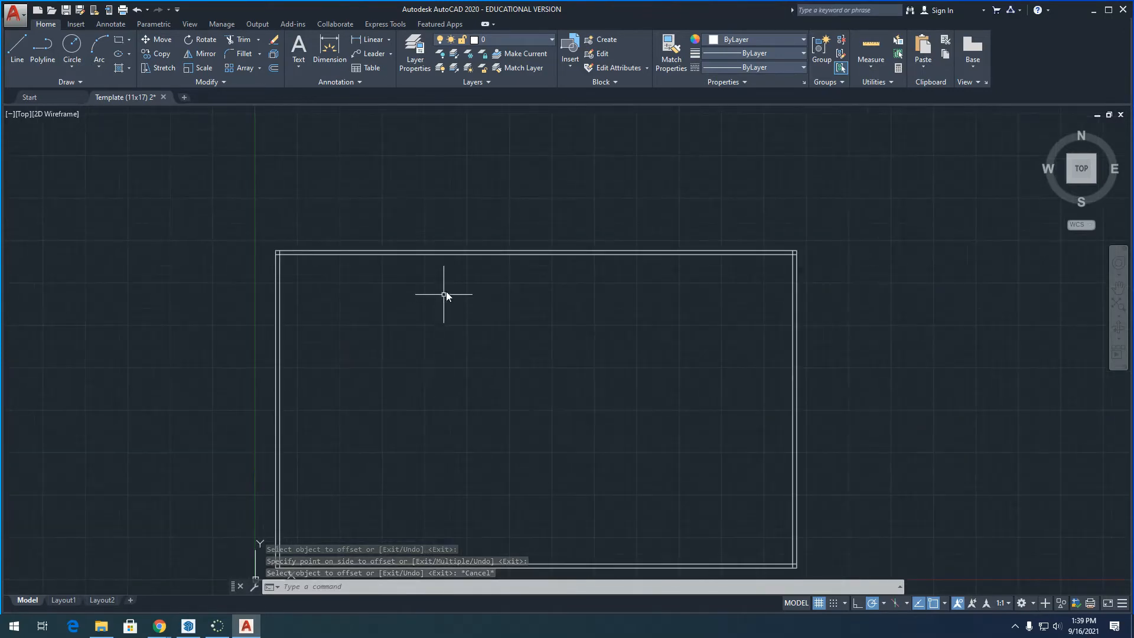
pyautogui.scroll(-4, 493, 223)
pyautogui.scroll(5, 464, 261)
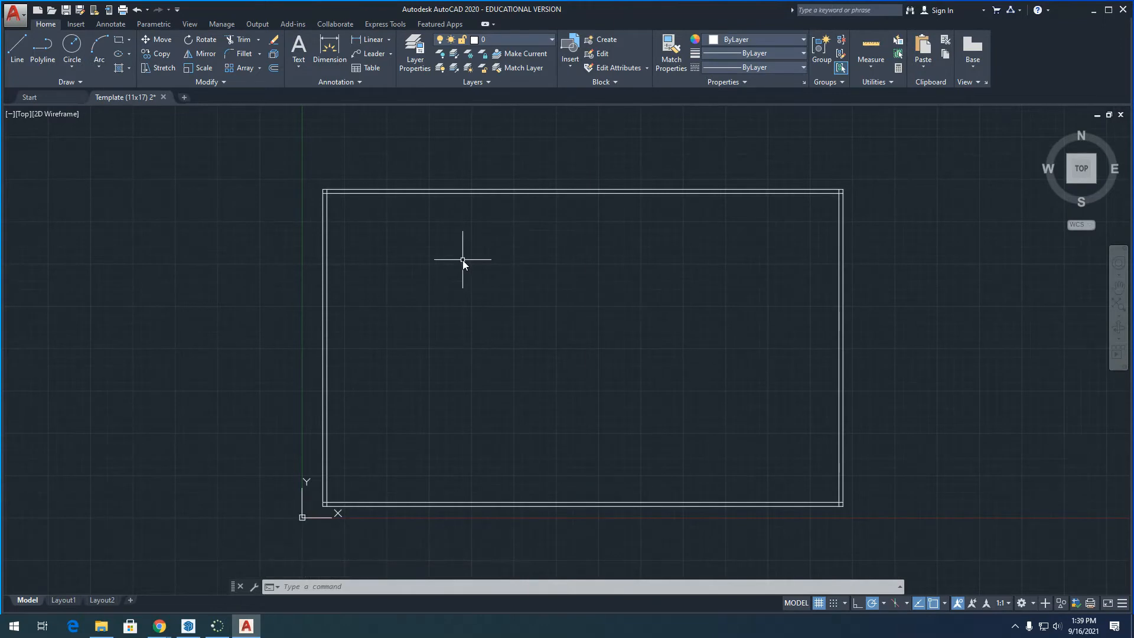
pyautogui.scroll(3, 324, 185)
pyautogui.scroll(5, 295, 225)
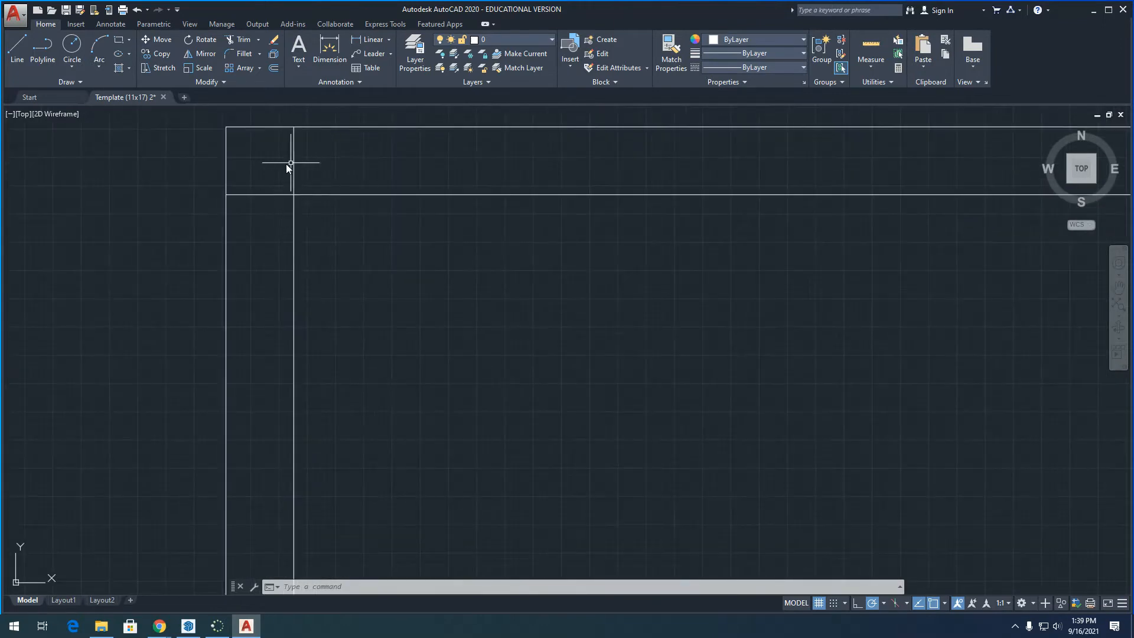
pyautogui.scroll(-9, 292, 224)
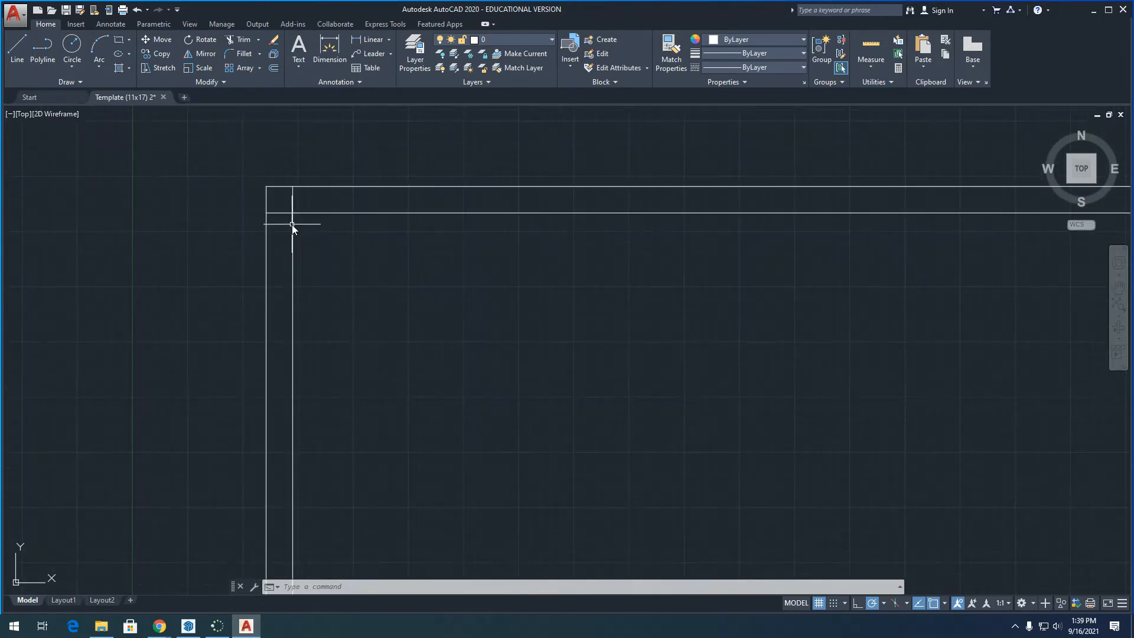
pyautogui.scroll(5, 222, 208)
pyautogui.scroll(4, 528, 275)
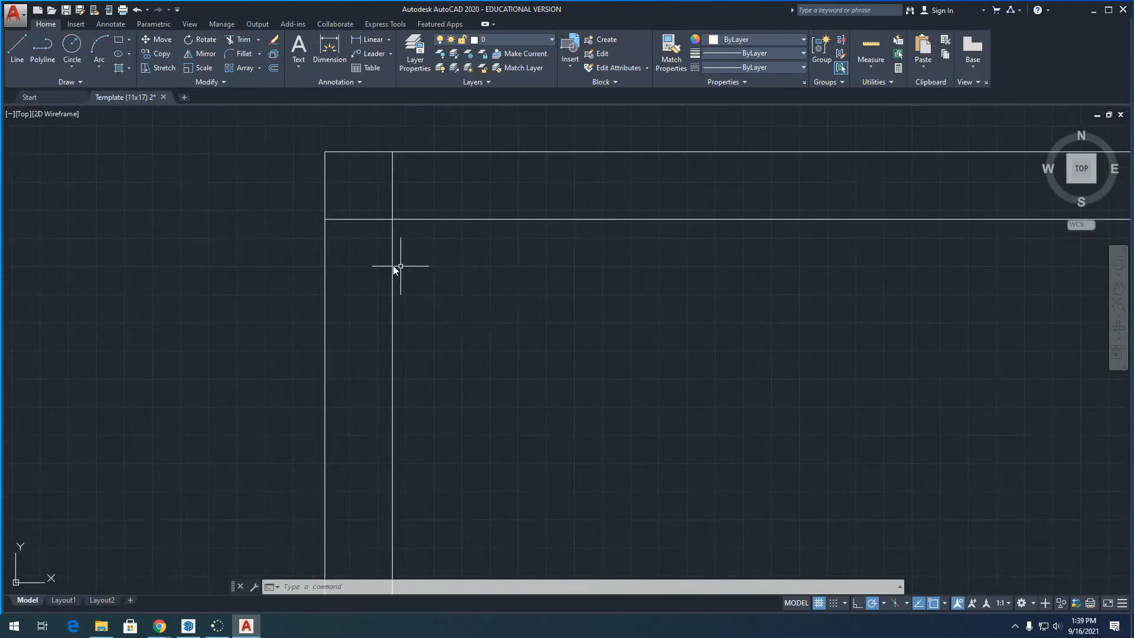
pyautogui.scroll(-2, 352, 237)
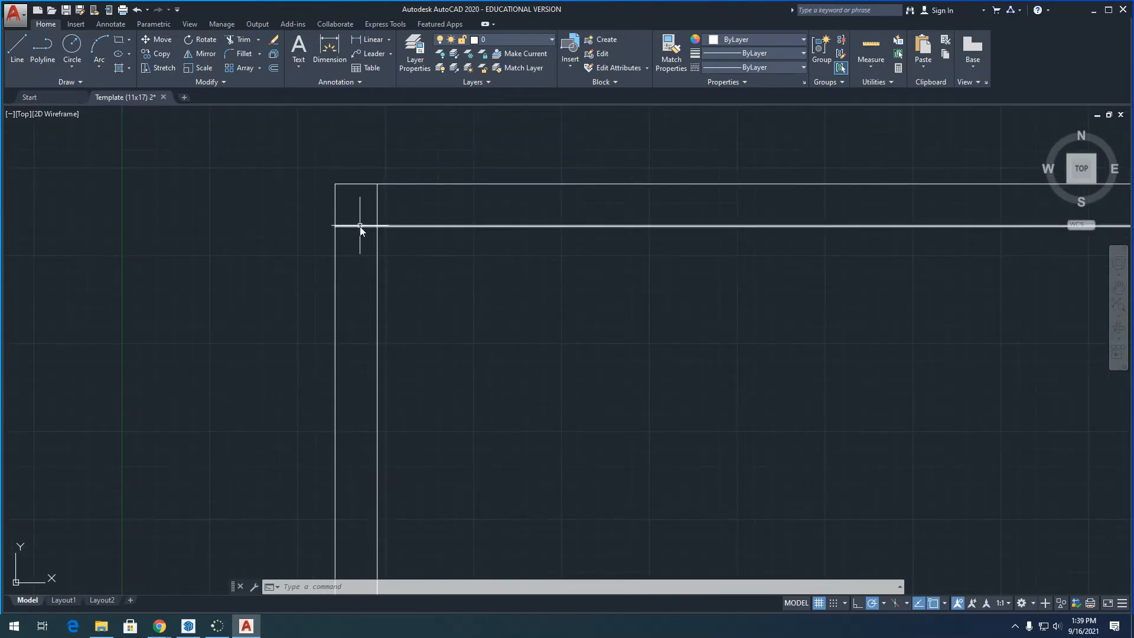
pyautogui.scroll(-5, 357, 236)
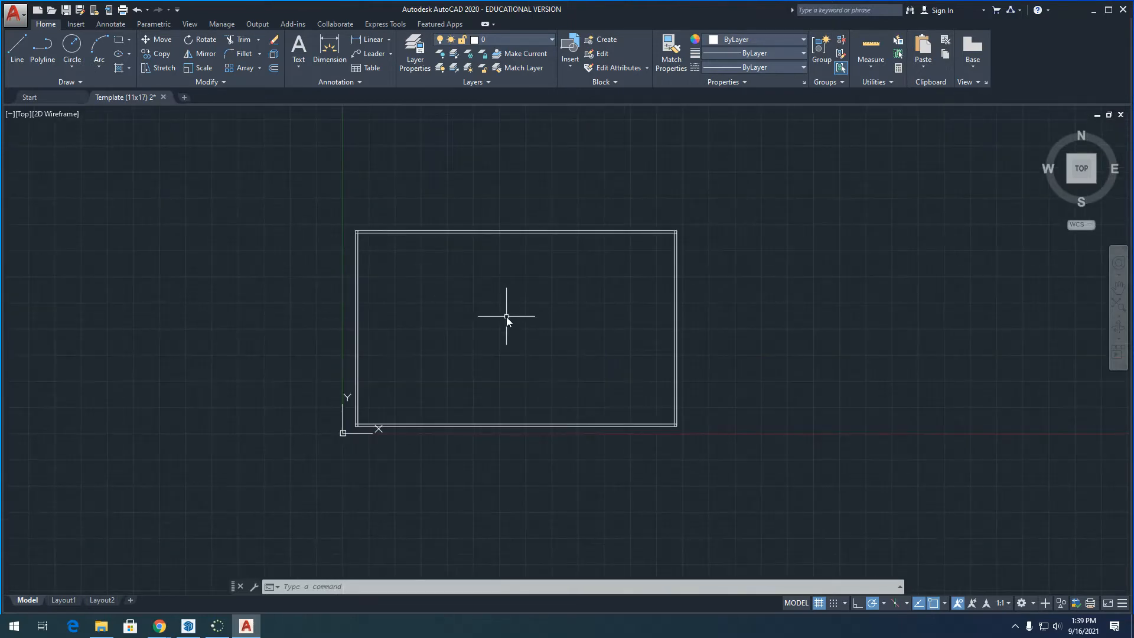
# - Start the Trim command and accept all inner and outer wall lines as cutting edges using a crossing selection
pyautogui.write('TRIM')
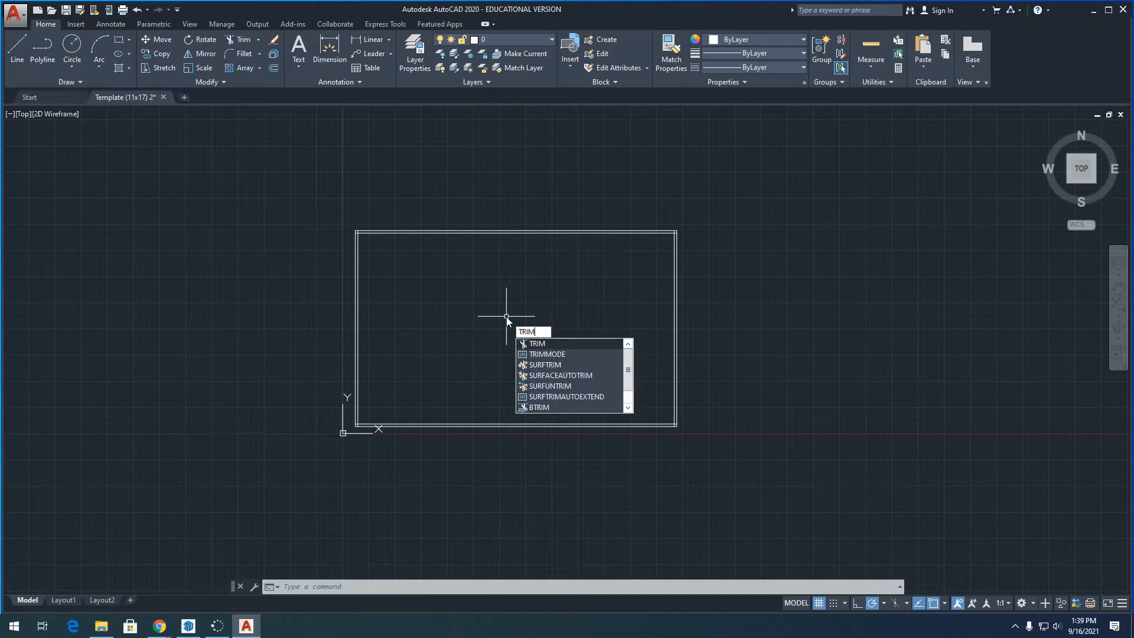
pyautogui.press('Return')
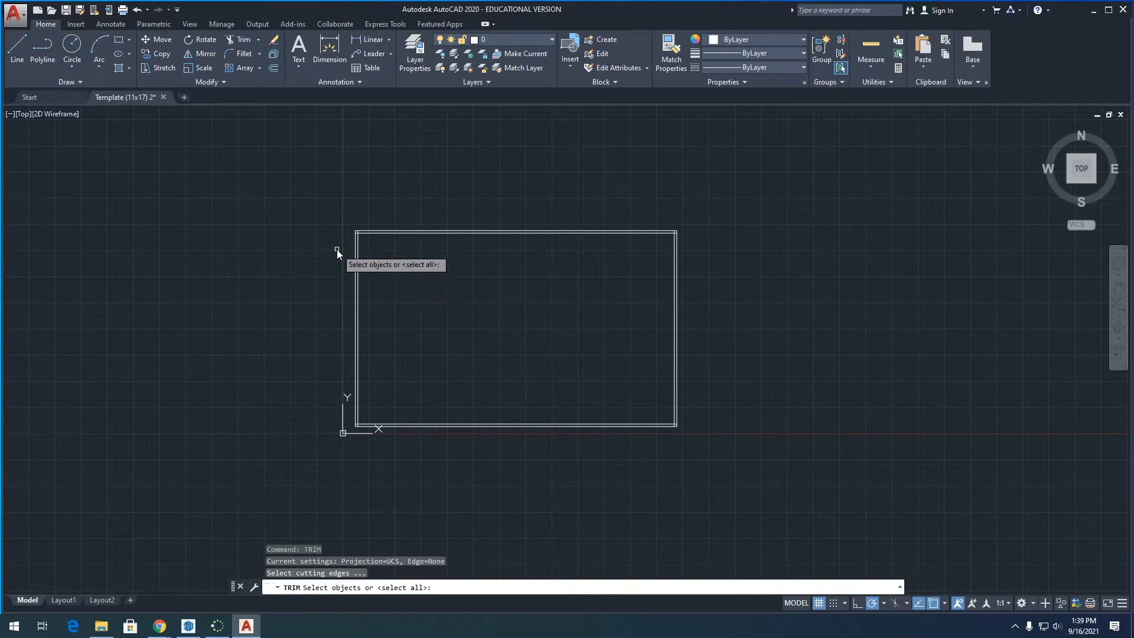
pyautogui.scroll(4, 336, 249)
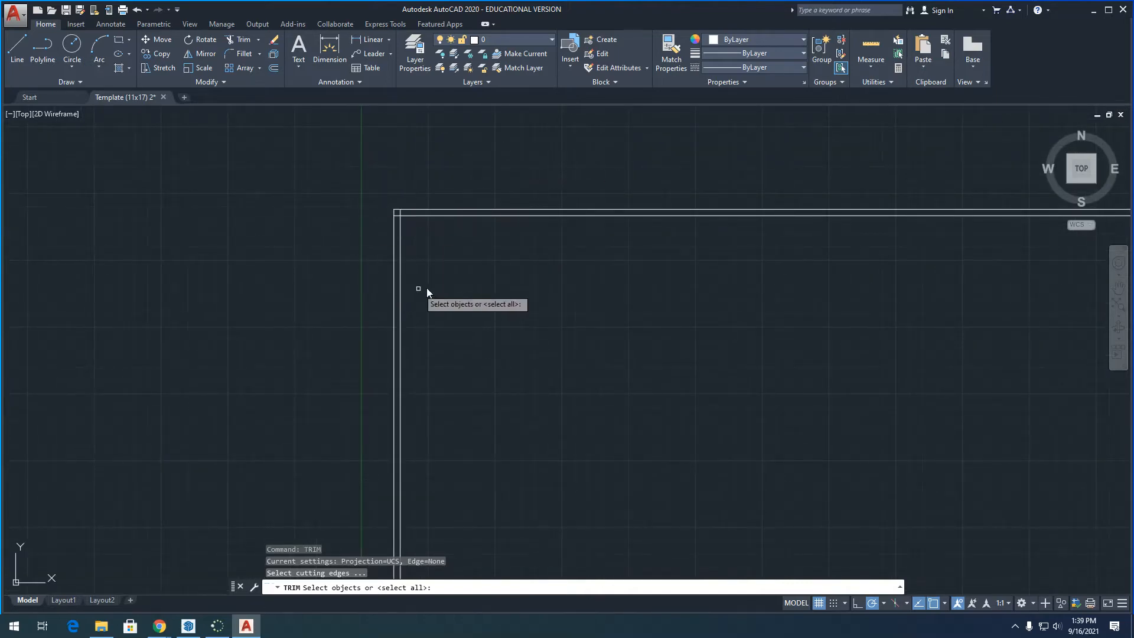
pyautogui.scroll(-2, 349, 293)
pyautogui.scroll(-4, 349, 289)
pyautogui.scroll(2, 555, 295)
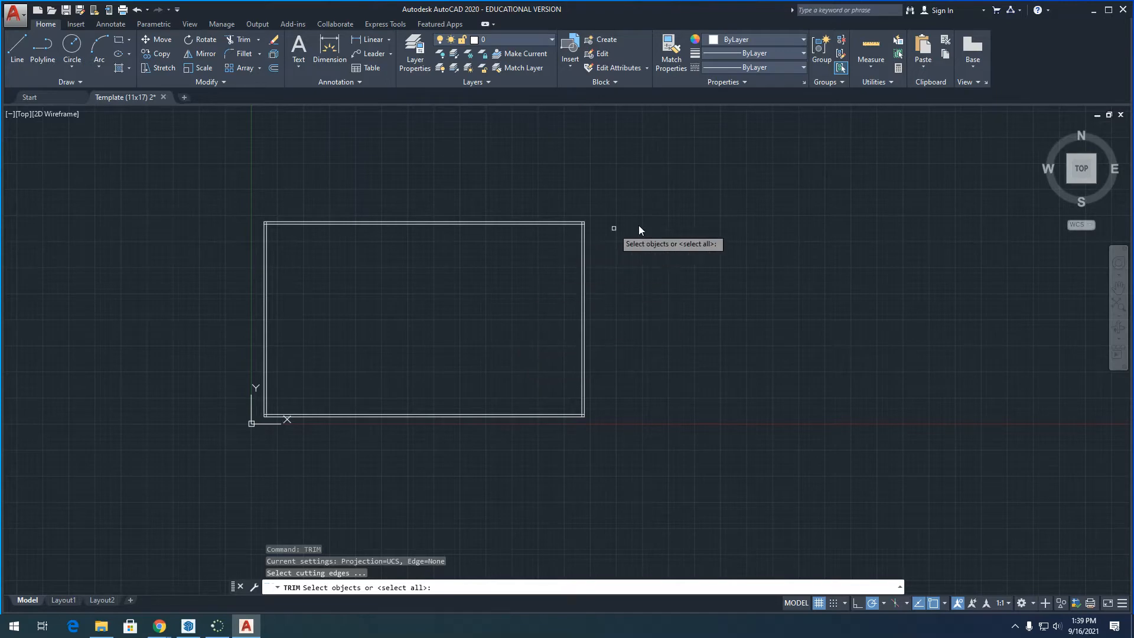
pyautogui.click(678, 175)
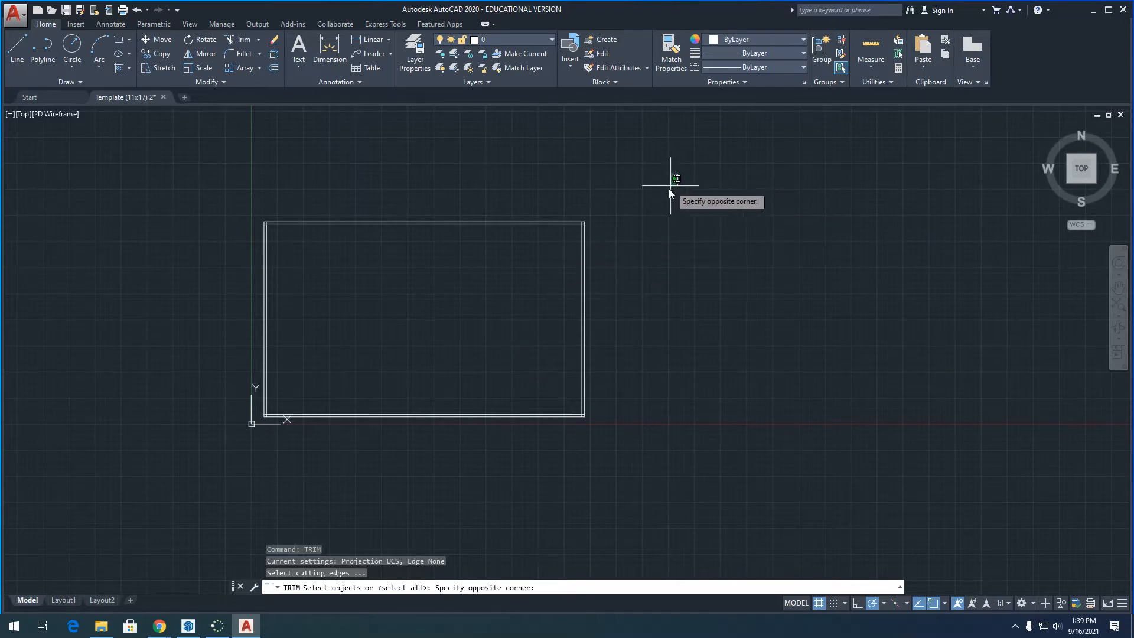
pyautogui.click(154, 453)
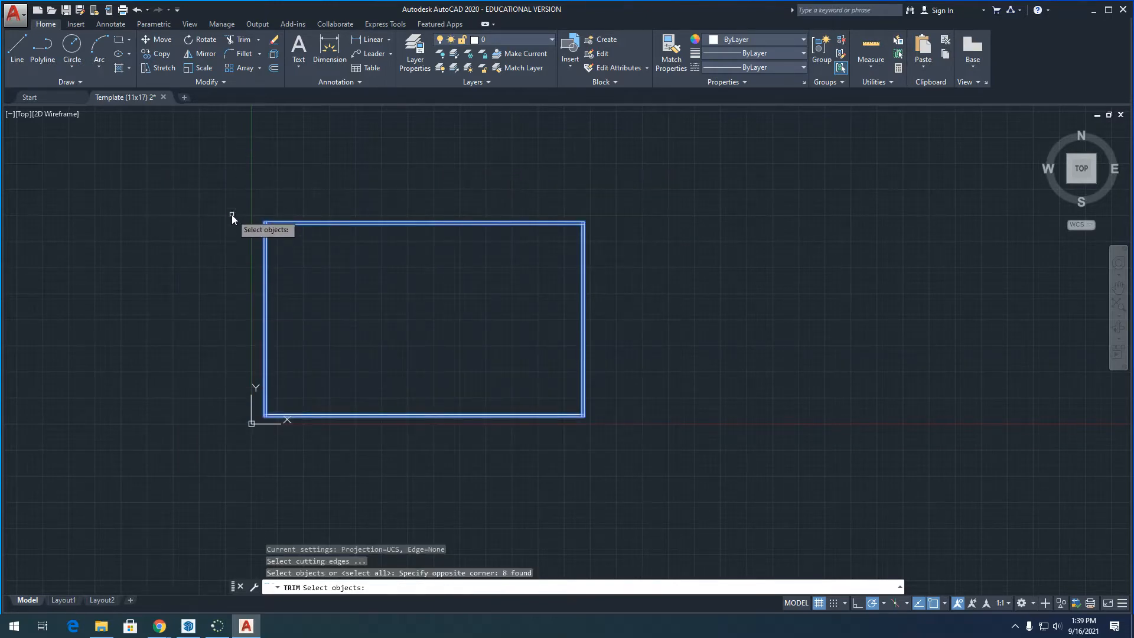
pyautogui.scroll(10, 231, 214)
pyautogui.scroll(2, 346, 255)
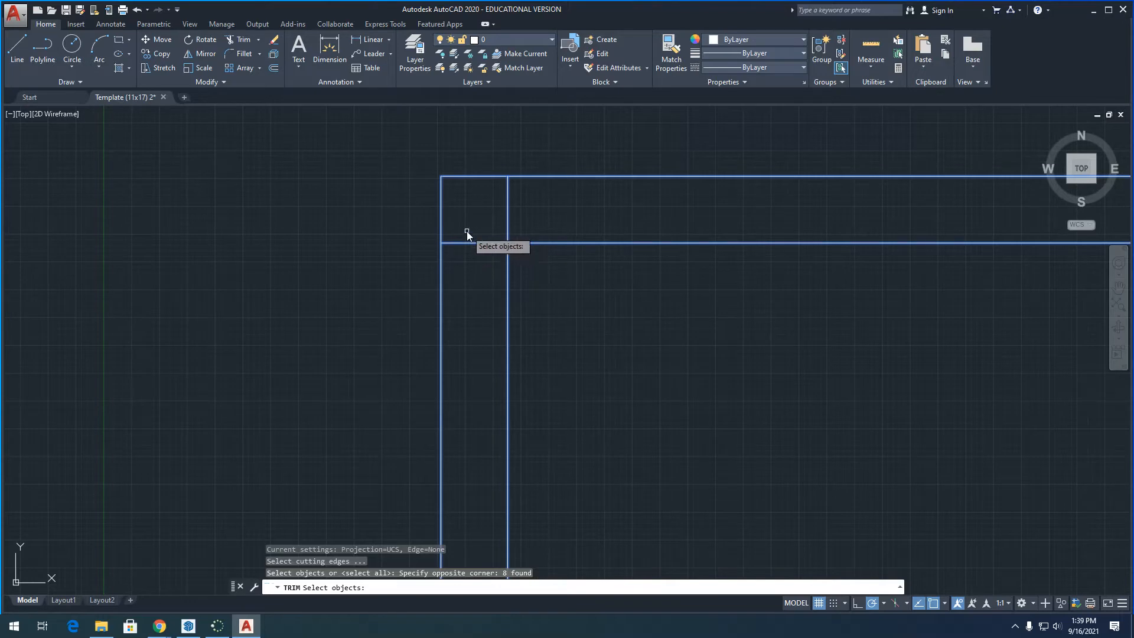
pyautogui.scroll(-10, 248, 257)
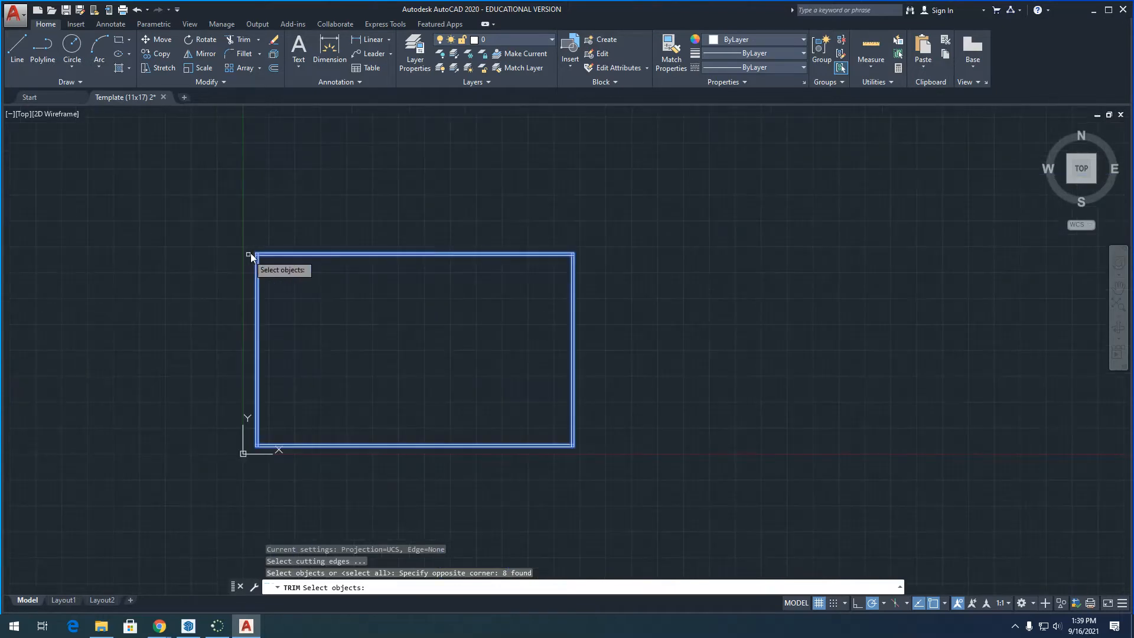
pyautogui.scroll(2, 111, 322)
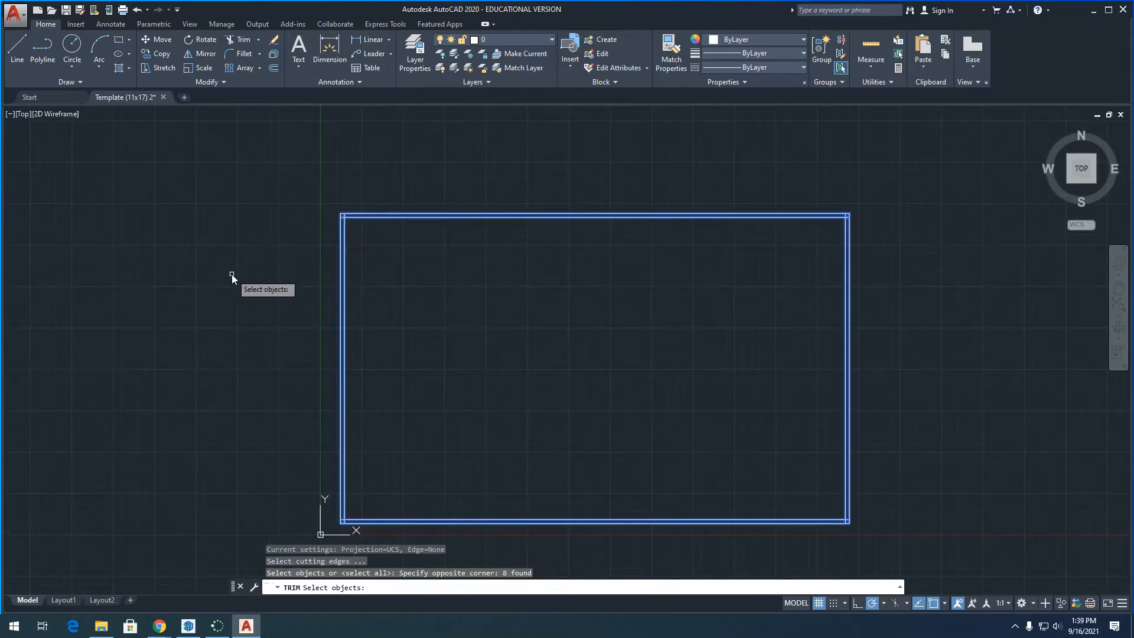
pyautogui.scroll(-2, 231, 274)
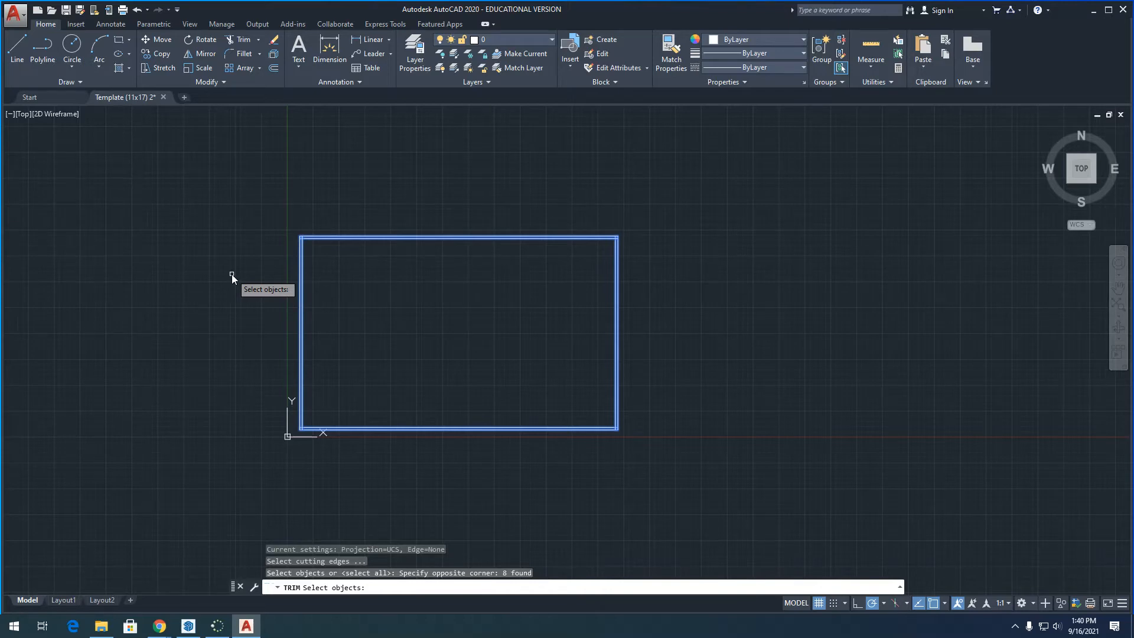
pyautogui.press('Return')
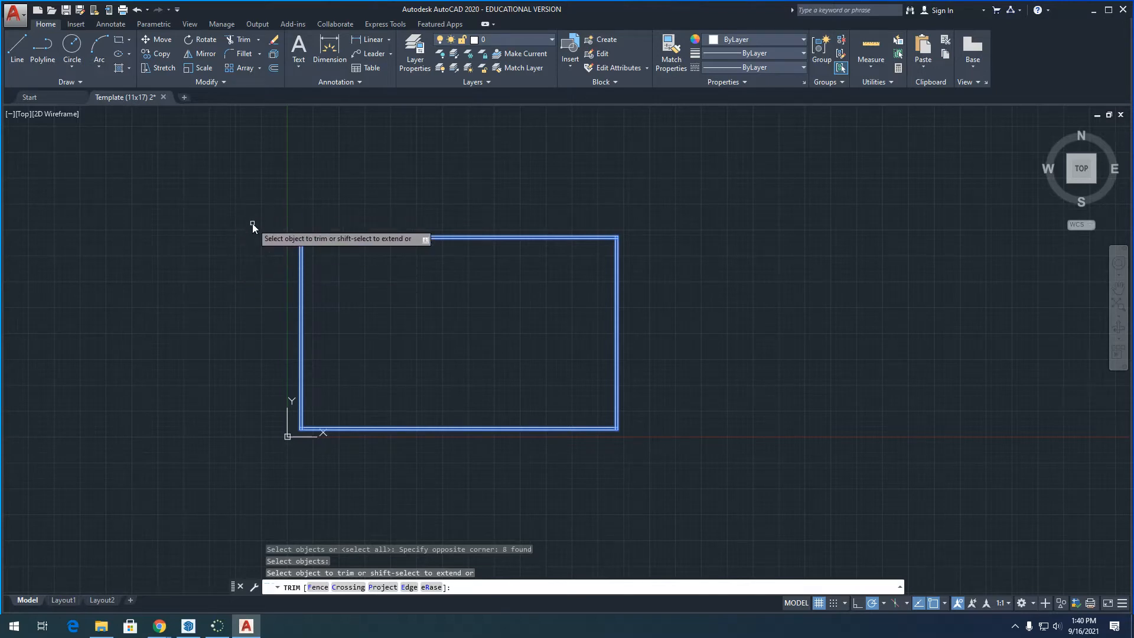
# - Trim the two inner wall line ends that overrun the upper-left corner up to the outer wall lines
pyautogui.scroll(5, 253, 223)
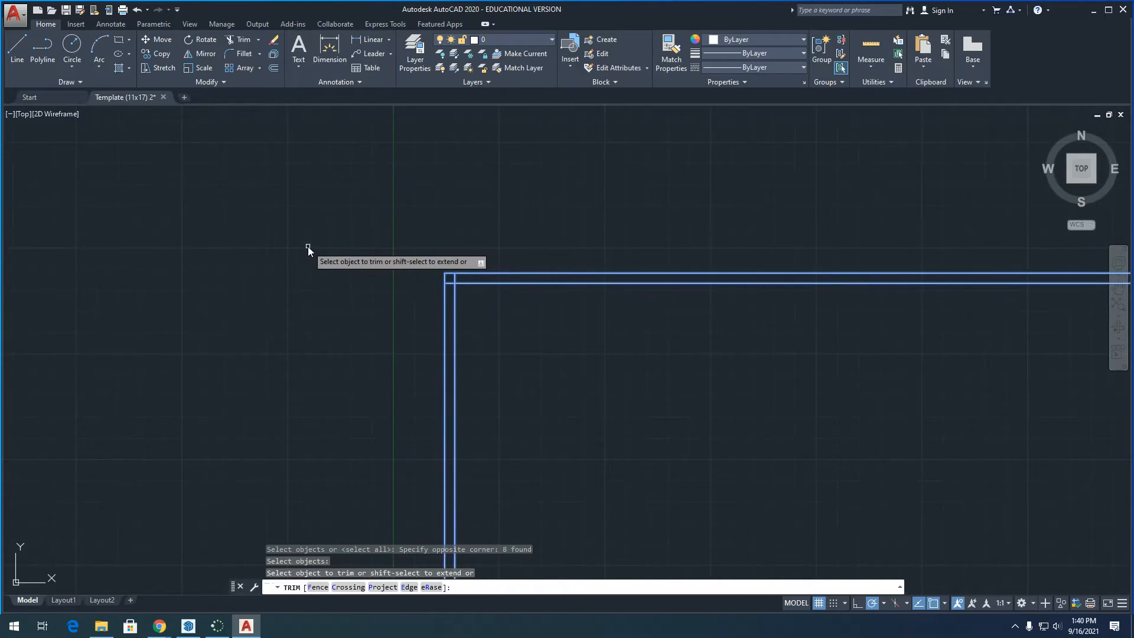
pyautogui.scroll(5, 373, 256)
pyautogui.scroll(-5, 235, 223)
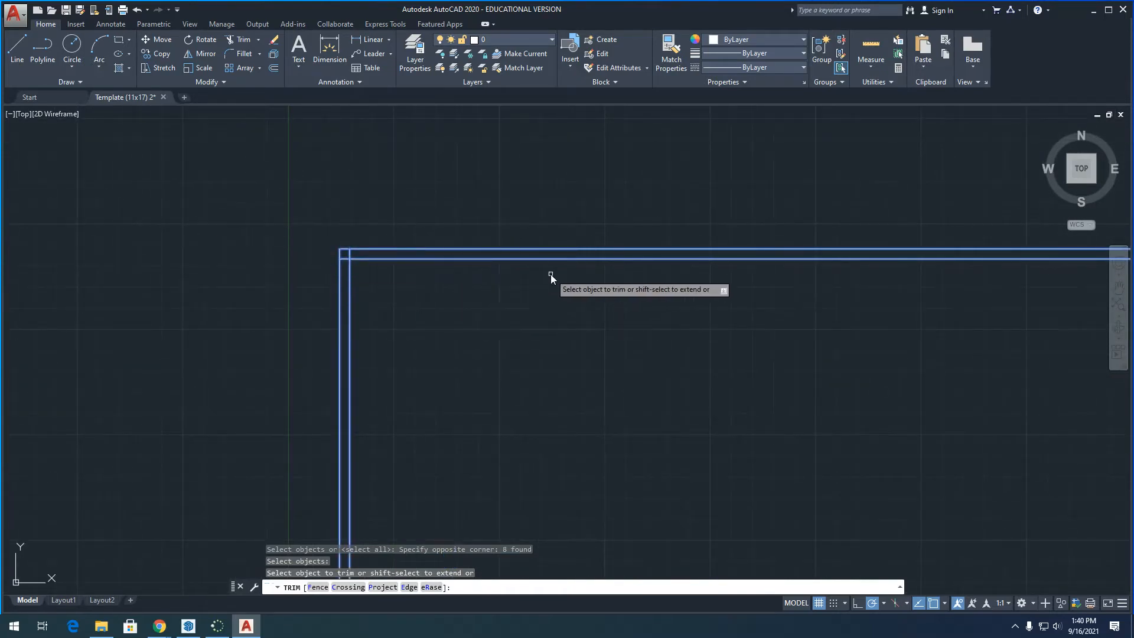
pyautogui.scroll(5, 350, 222)
pyautogui.scroll(2, 248, 253)
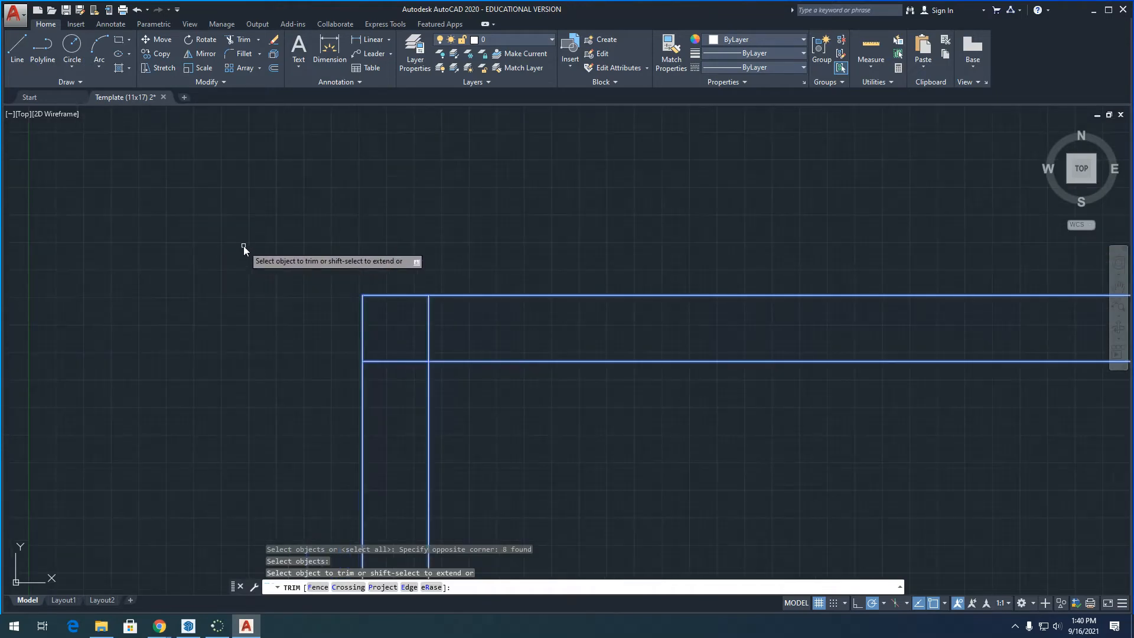
pyautogui.click(430, 329)
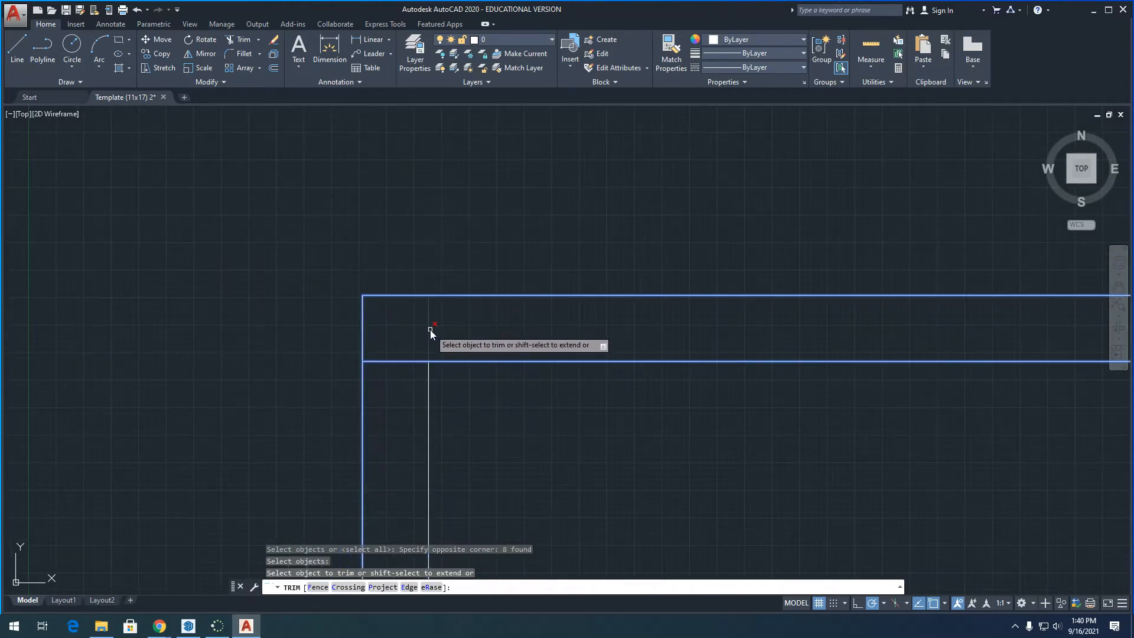
pyautogui.click(430, 329)
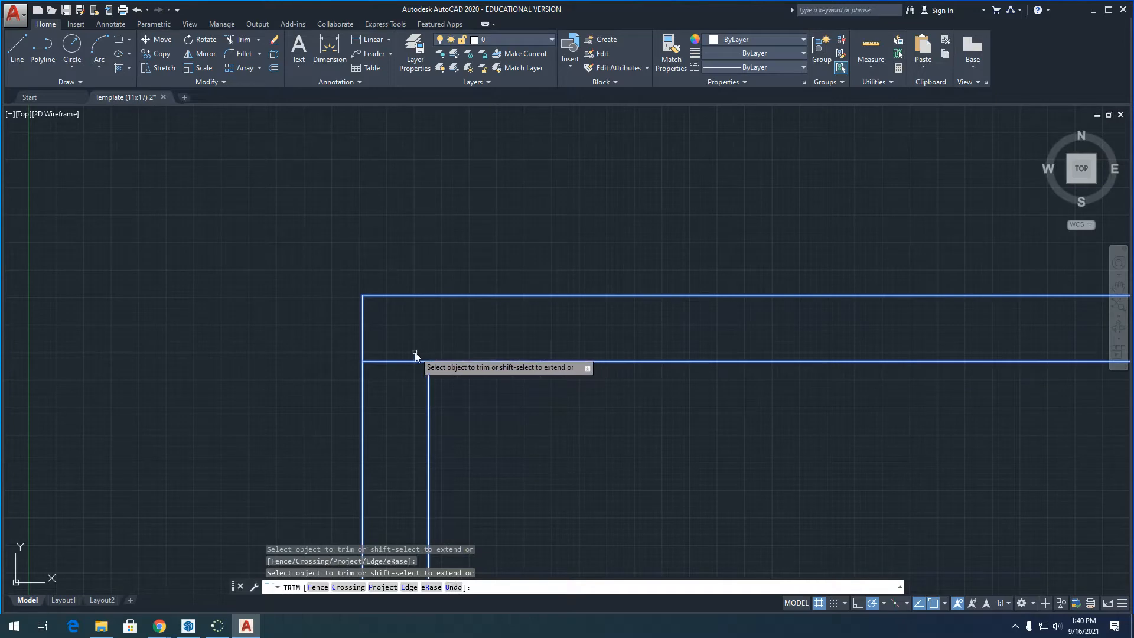
pyautogui.click(385, 361)
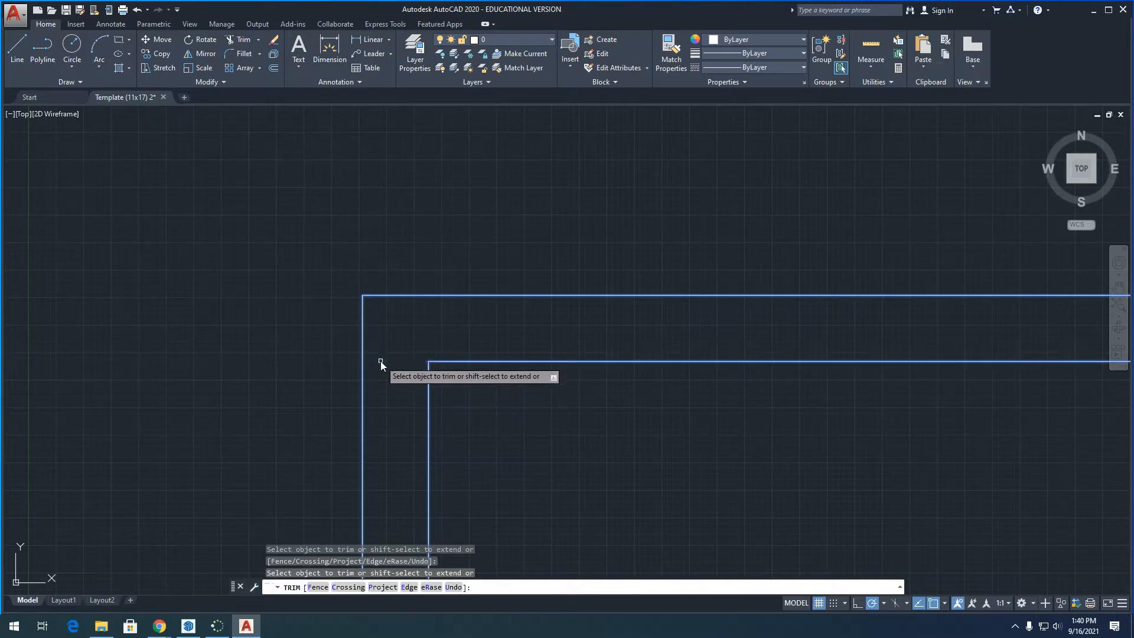
# - Trim the two inner wall line ends that overrun the upper-right corner, leaving a clean inner corner
pyautogui.scroll(-4, 398, 188)
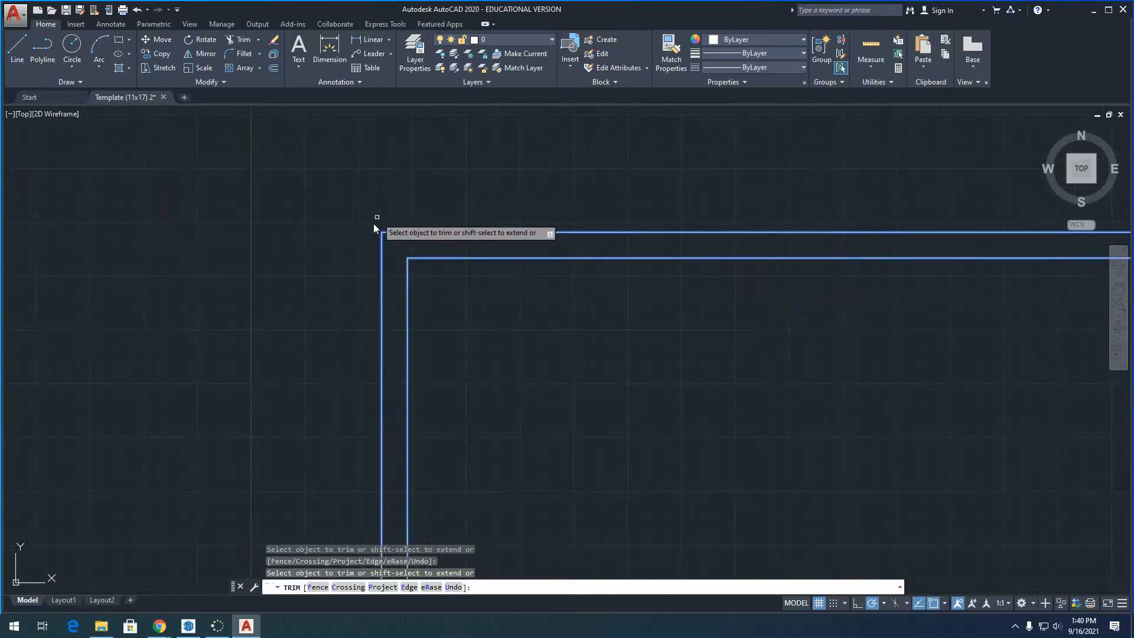
pyautogui.scroll(-4, 414, 201)
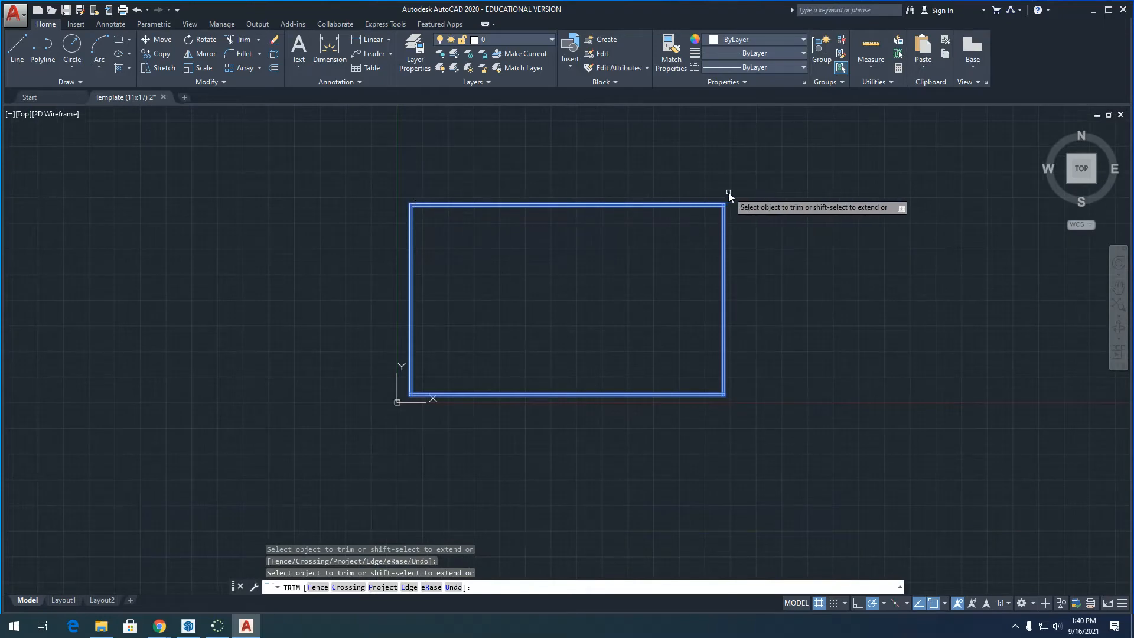
pyautogui.scroll(12, 728, 193)
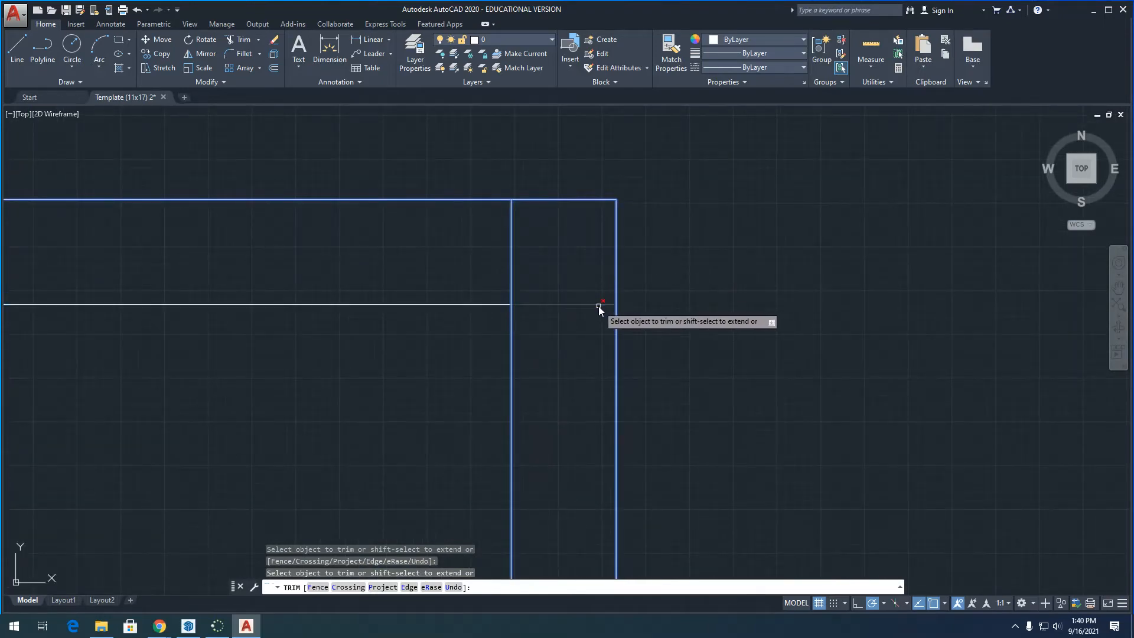
pyautogui.click(599, 304)
pyautogui.click(511, 266)
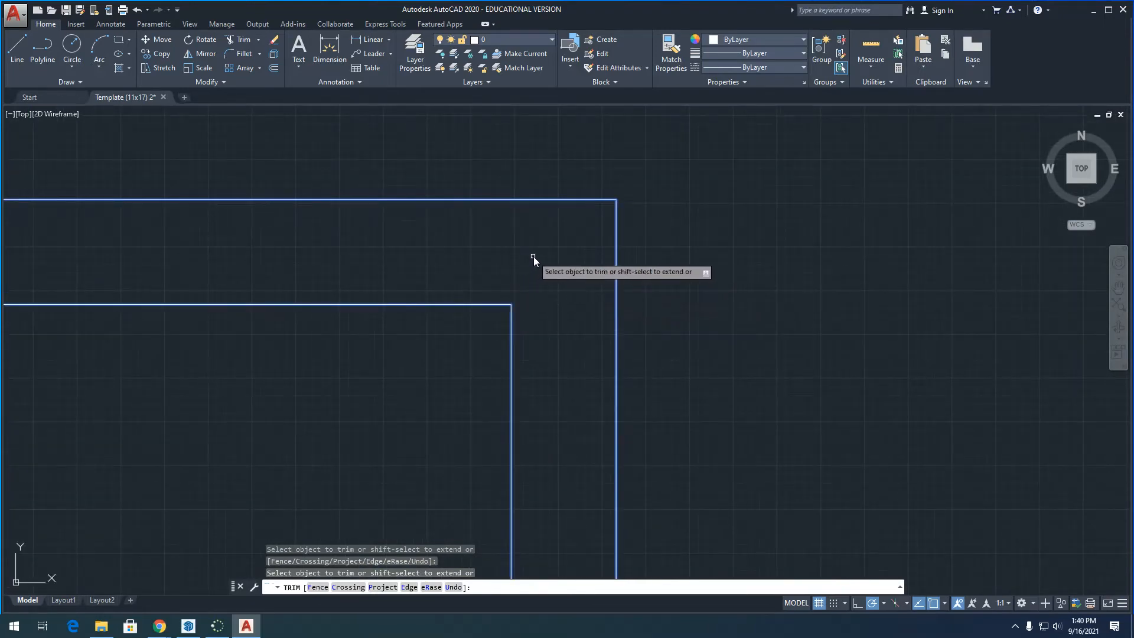
# - Trim the two inner wall line ends that overrun the lower-right corner and end the Trim command
pyautogui.scroll(-8, 571, 242)
pyautogui.scroll(8, 580, 371)
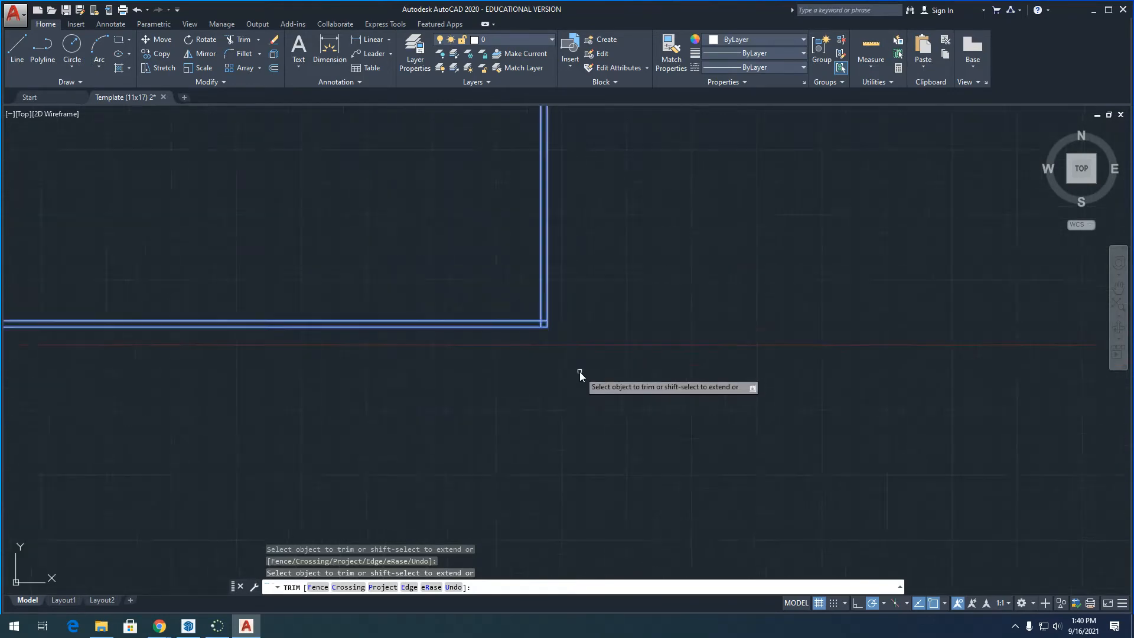
pyautogui.scroll(10, 540, 316)
pyautogui.click(598, 362)
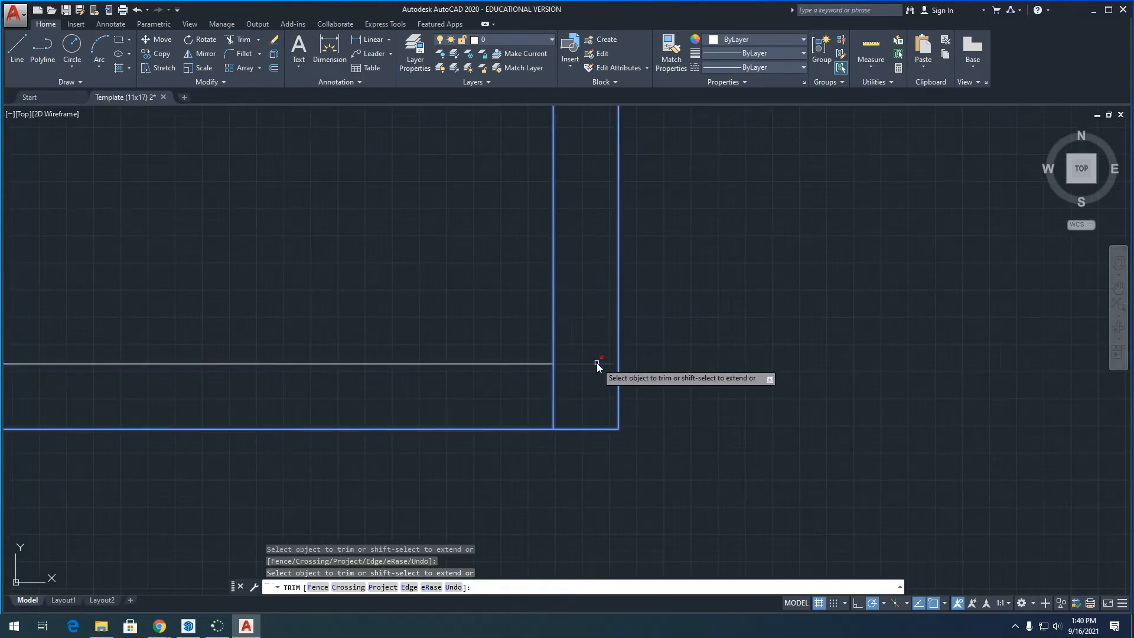
pyautogui.click(554, 399)
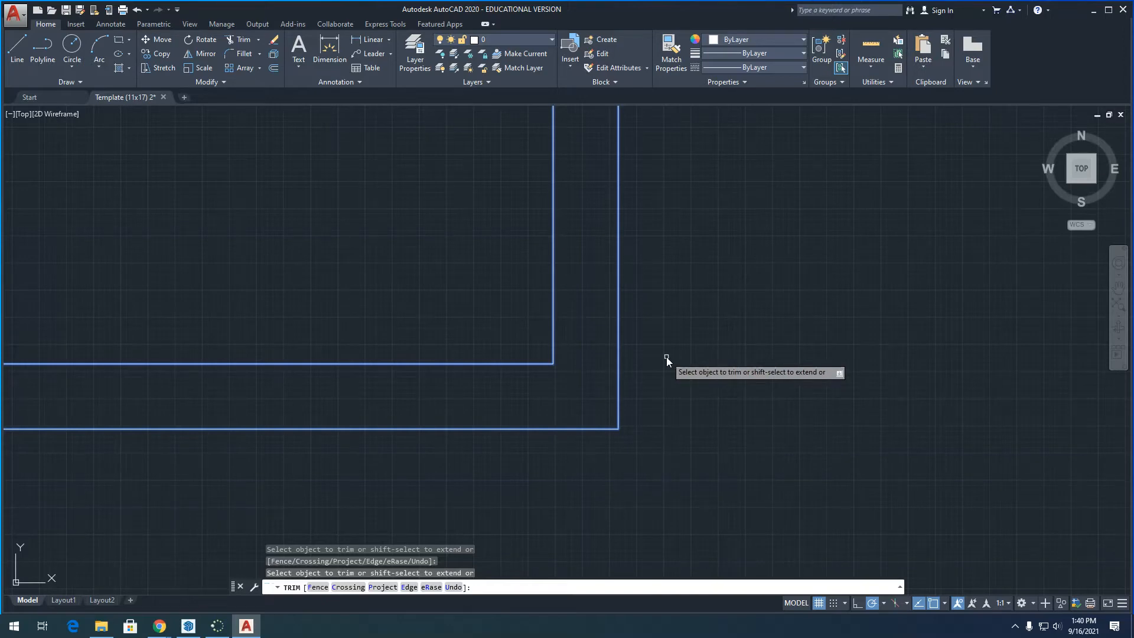
pyautogui.scroll(-15, 667, 357)
pyautogui.scroll(2, 463, 349)
pyautogui.scroll(2, 463, 349)
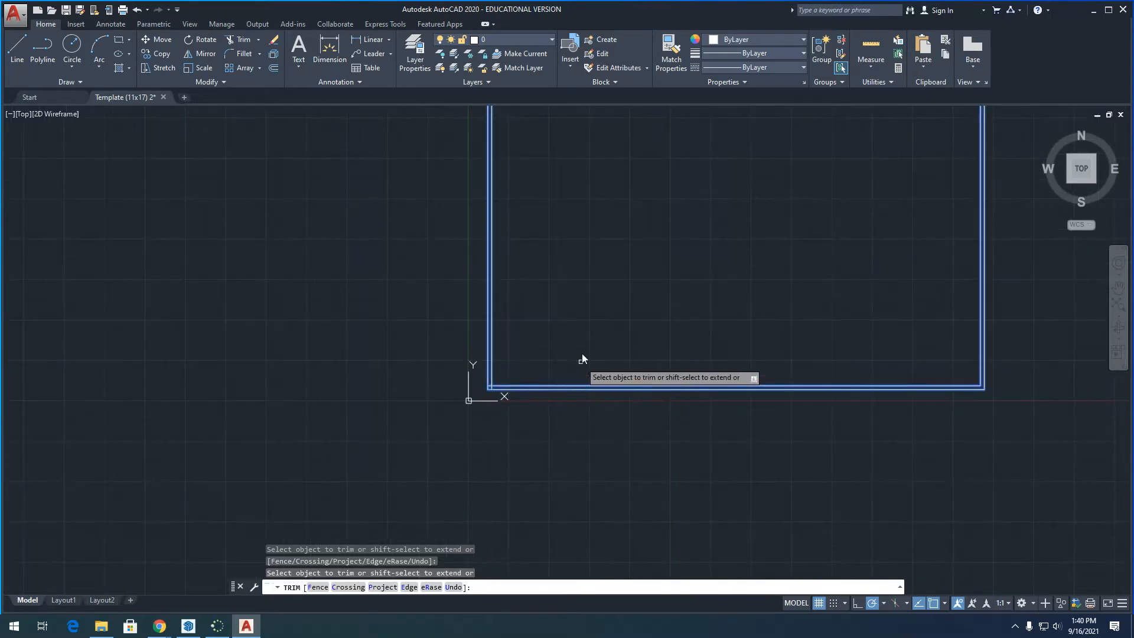
pyautogui.scroll(-6, 534, 434)
pyautogui.scroll(4, 583, 407)
pyautogui.press('Escape')
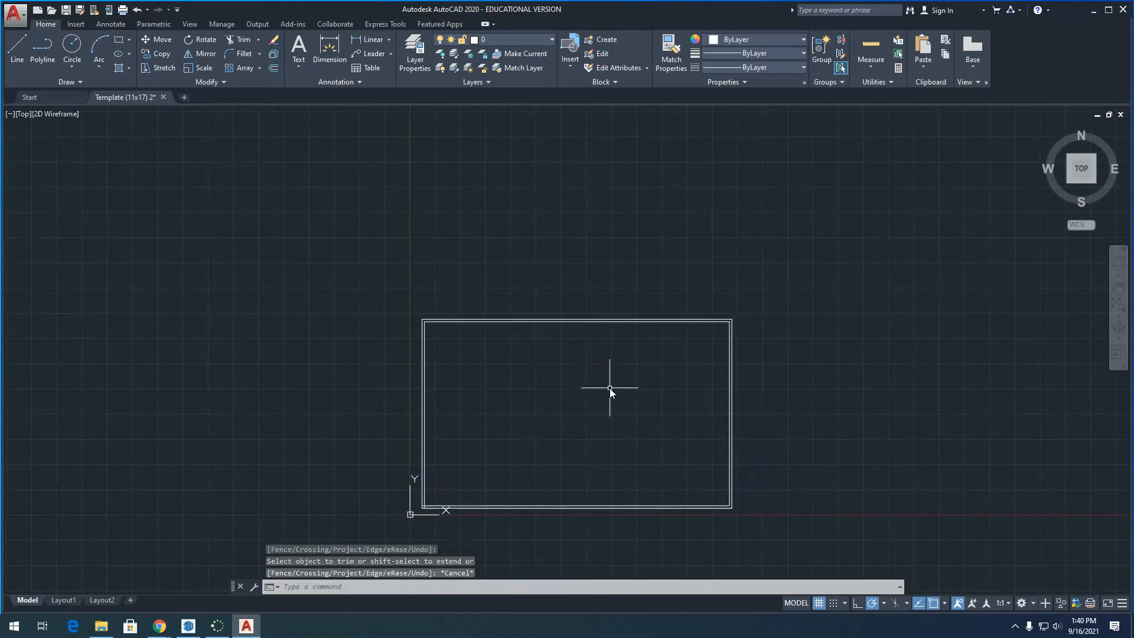
# - Restart the Trim command and accept all eight inner and outer wall lines as cutting edges using a crossing selection
pyautogui.scroll(5, 733, 313)
pyautogui.scroll(-8, 733, 305)
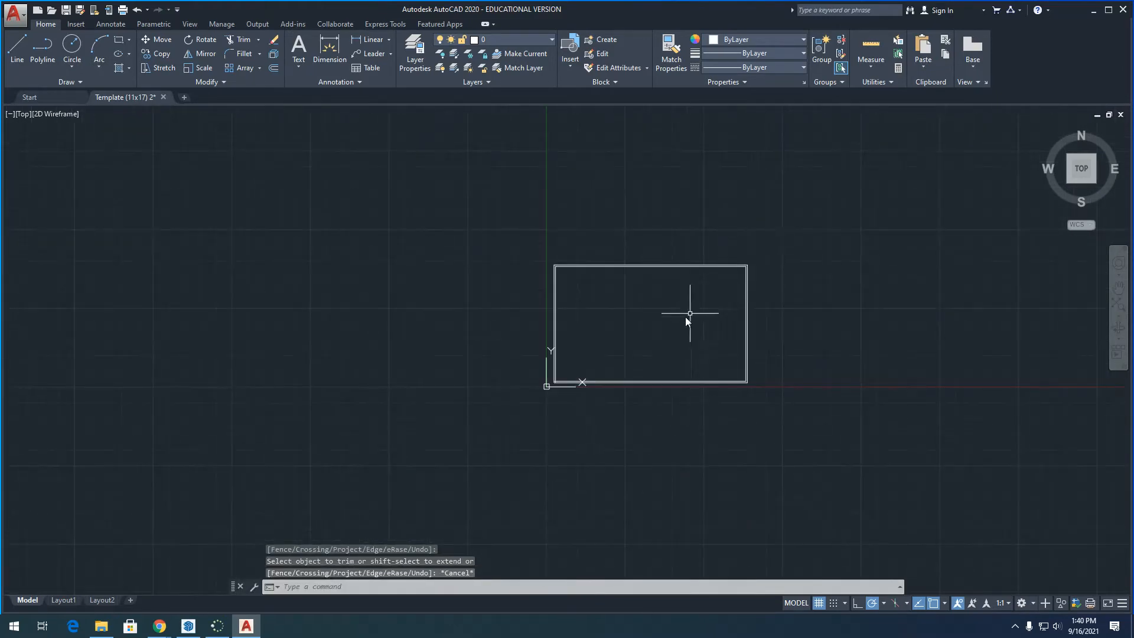
pyautogui.scroll(4, 685, 316)
pyautogui.write('t')
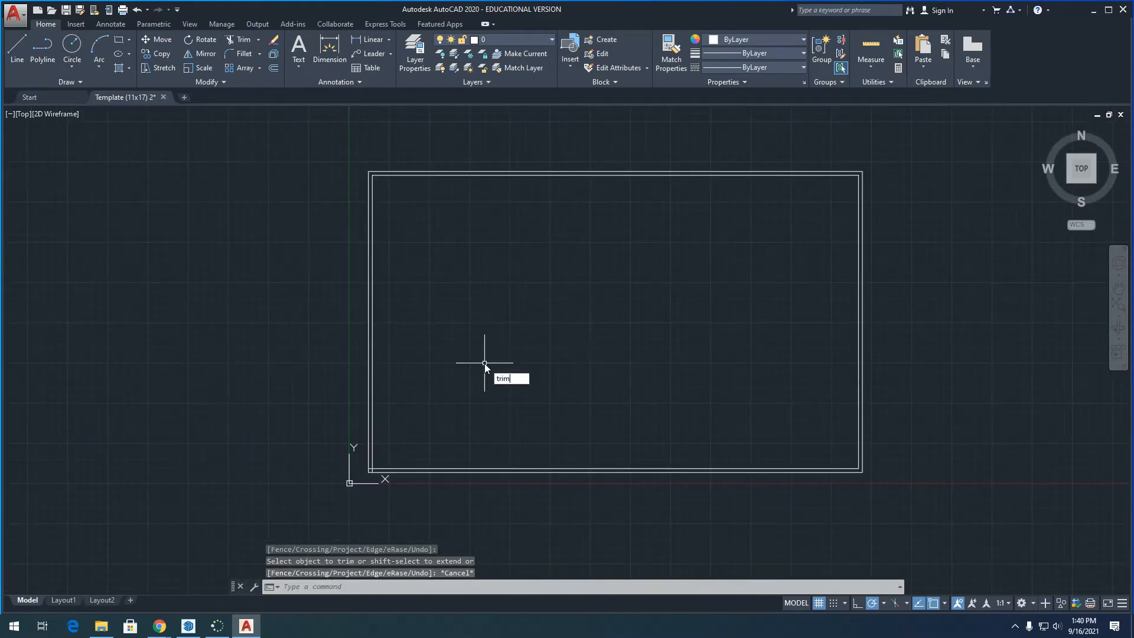
pyautogui.write('rim')
pyautogui.press('Return')
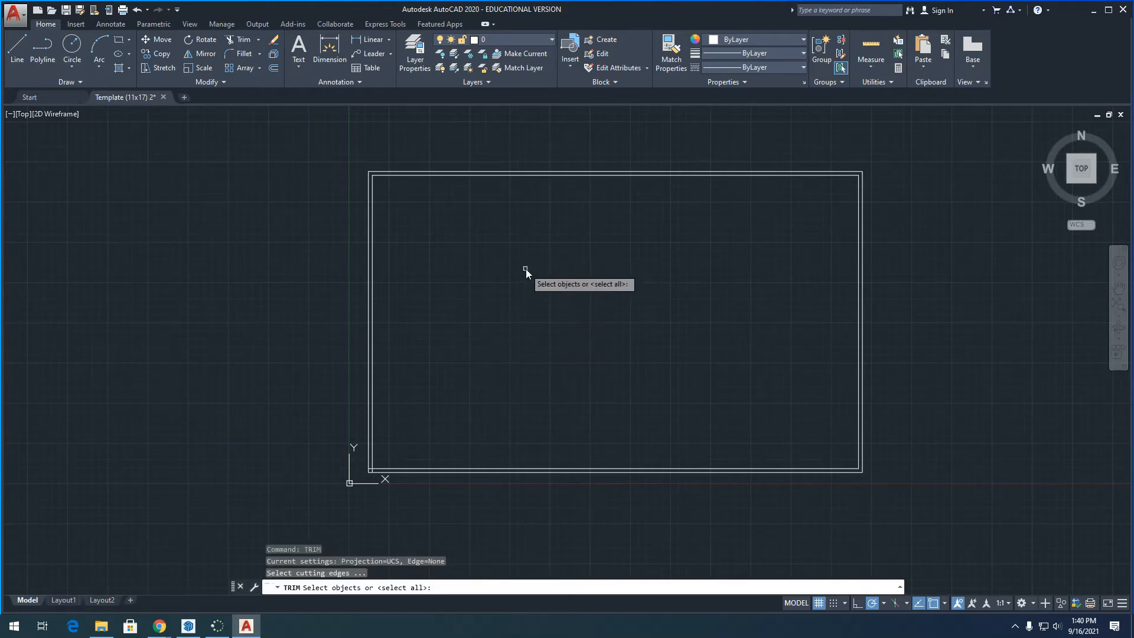
pyautogui.click(937, 127)
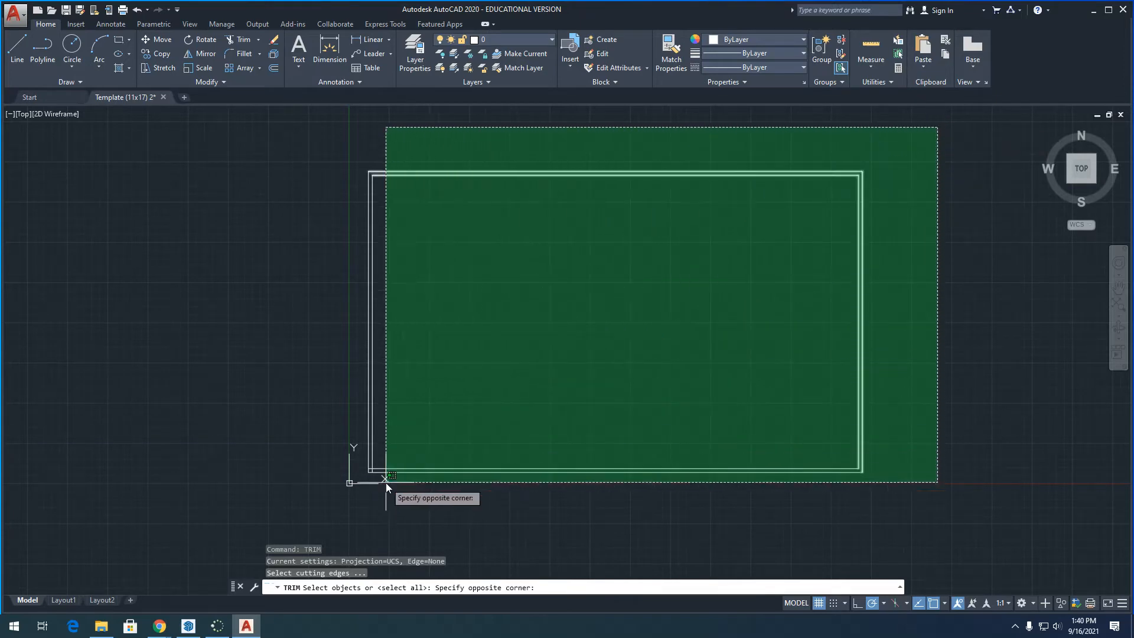
pyautogui.click(319, 510)
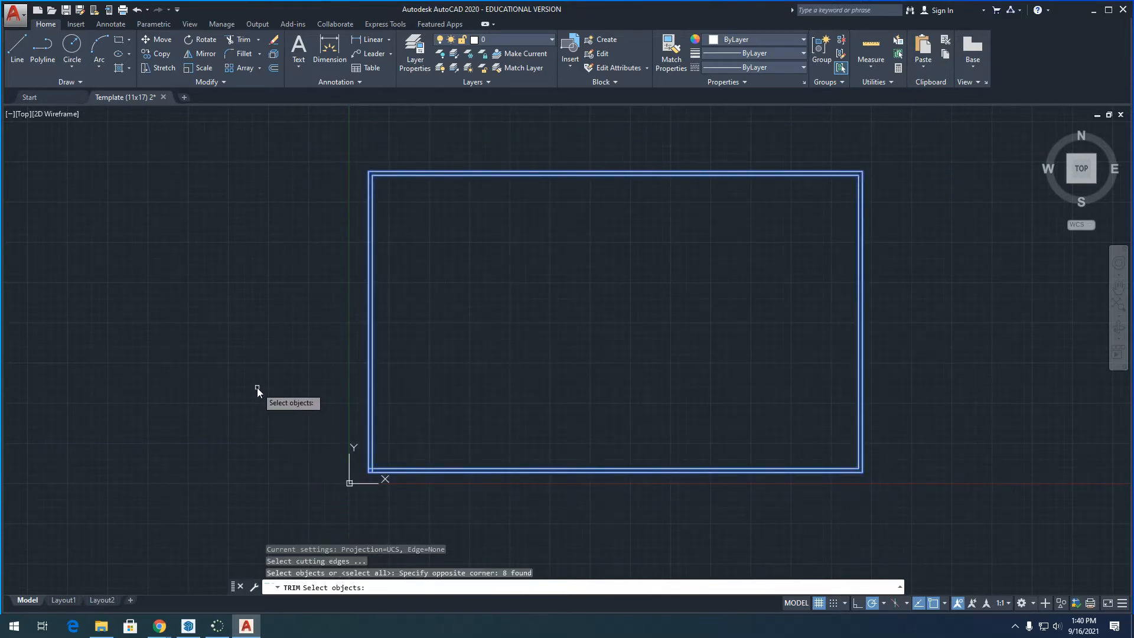
pyautogui.press('Return')
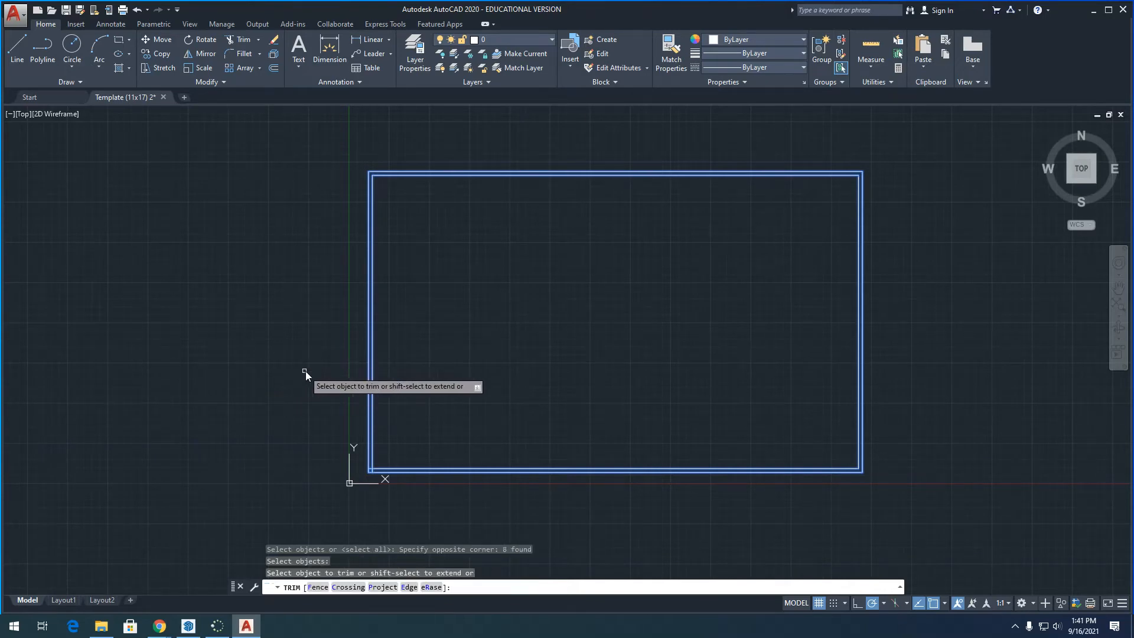
# - Trim the two inner wall line ends that overrun the lower-left corner and end the Trim command
pyautogui.scroll(10, 369, 472)
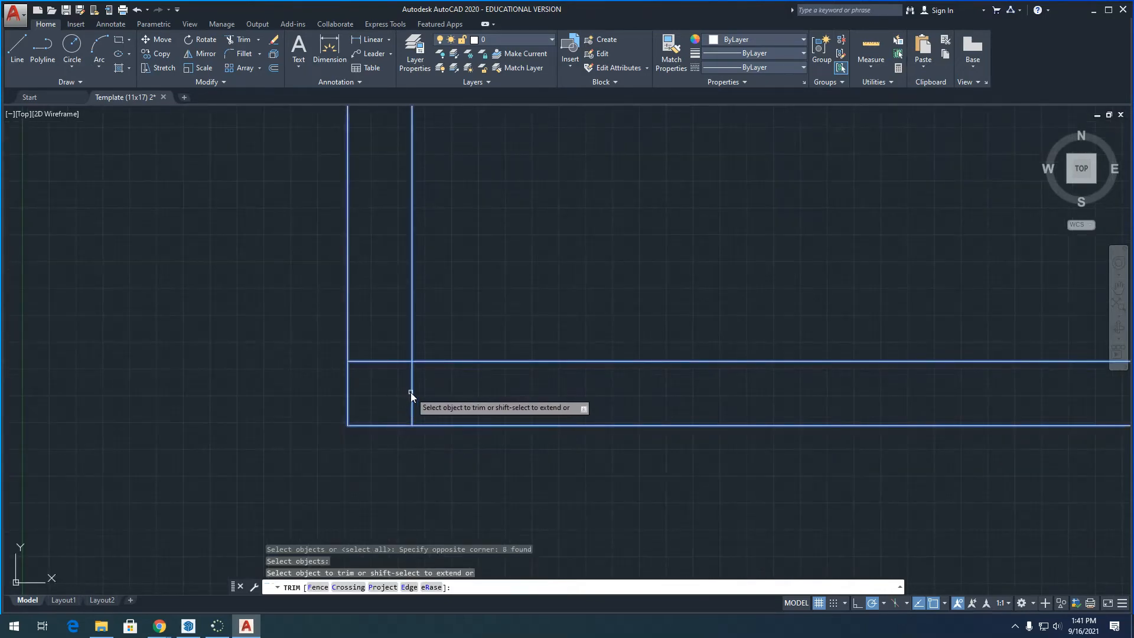
pyautogui.click(411, 393)
pyautogui.click(381, 362)
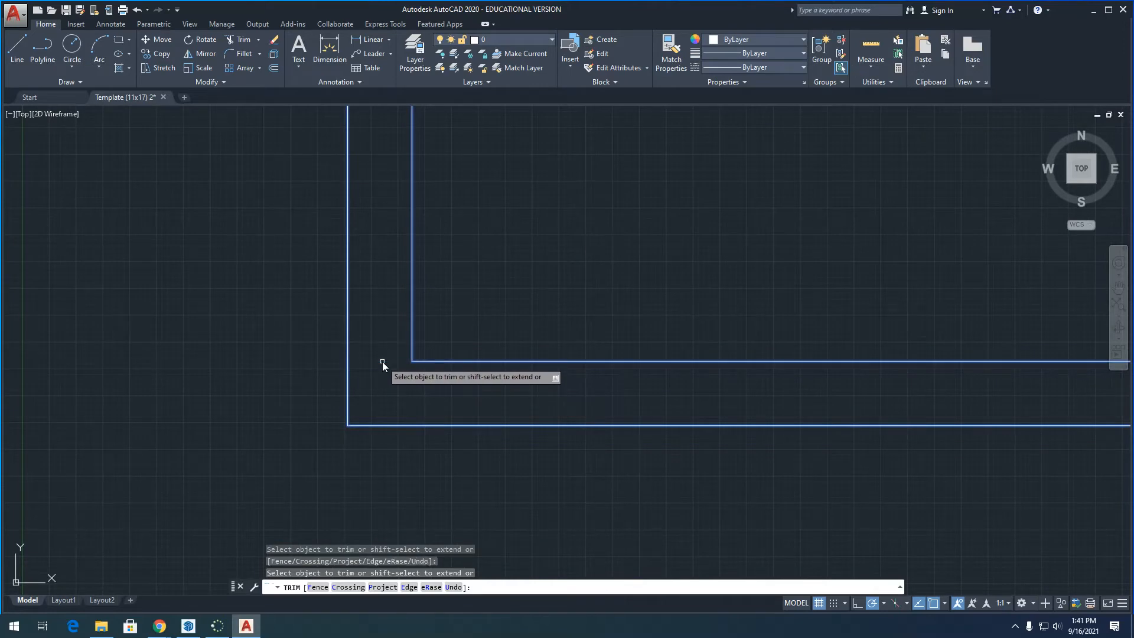
pyautogui.press('Escape')
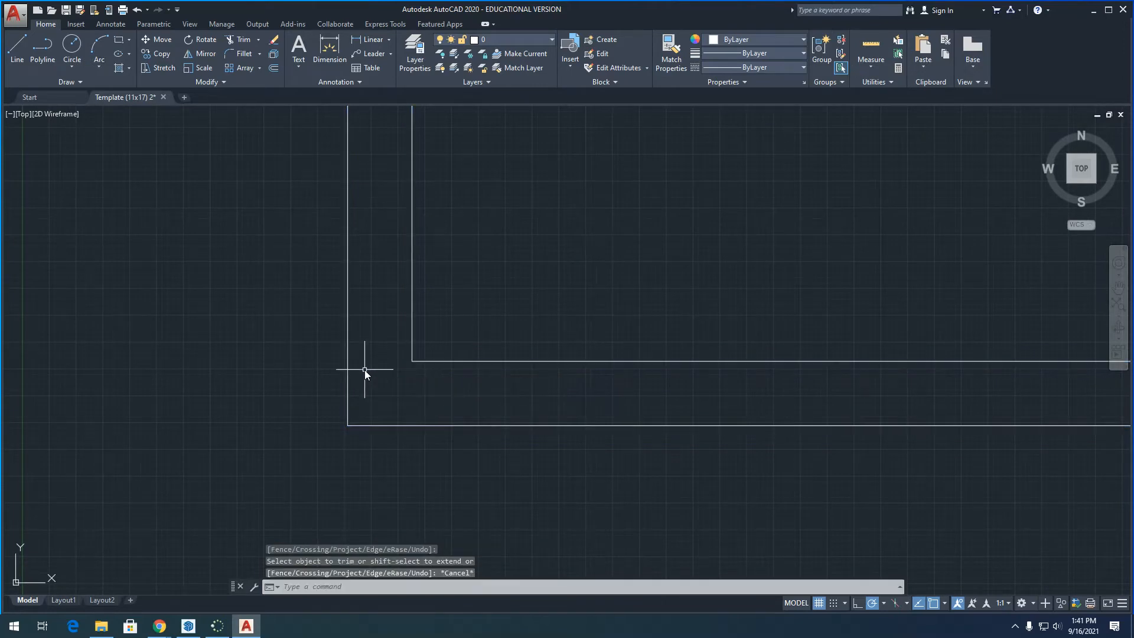
pyautogui.scroll(-15, 406, 433)
pyautogui.scroll(4, 535, 410)
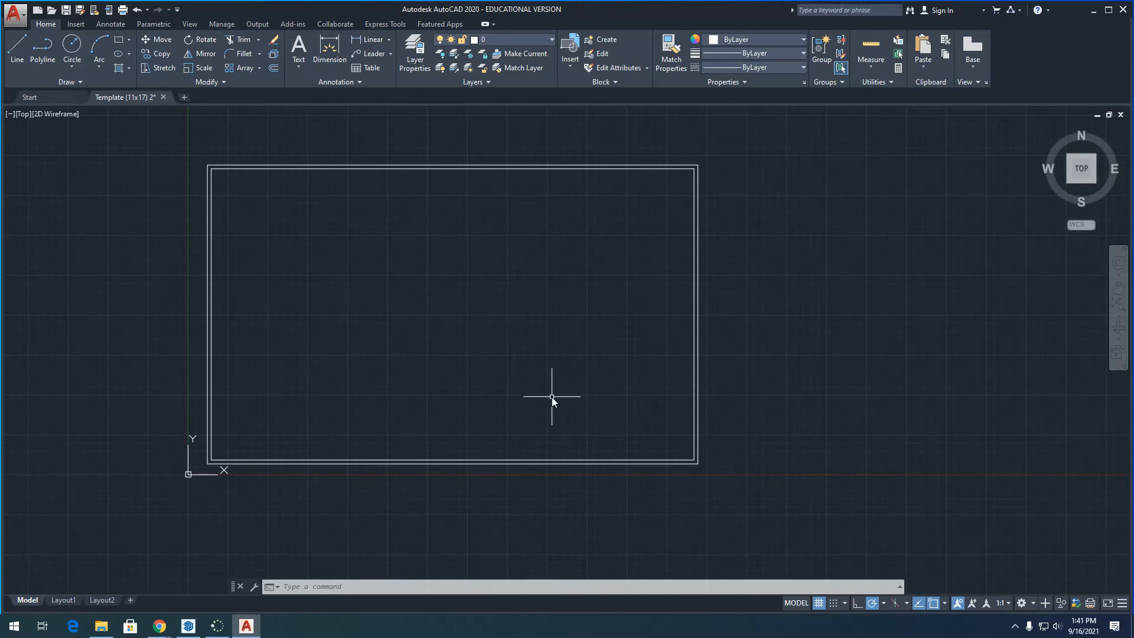
pyautogui.click(16, 41)
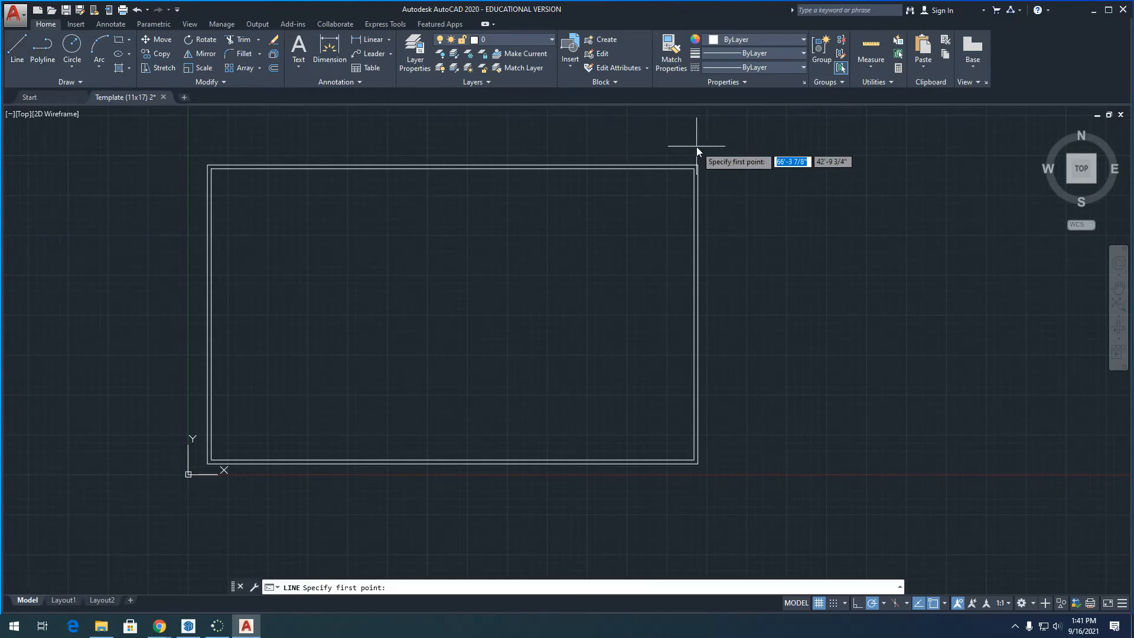
pyautogui.scroll(3, 696, 146)
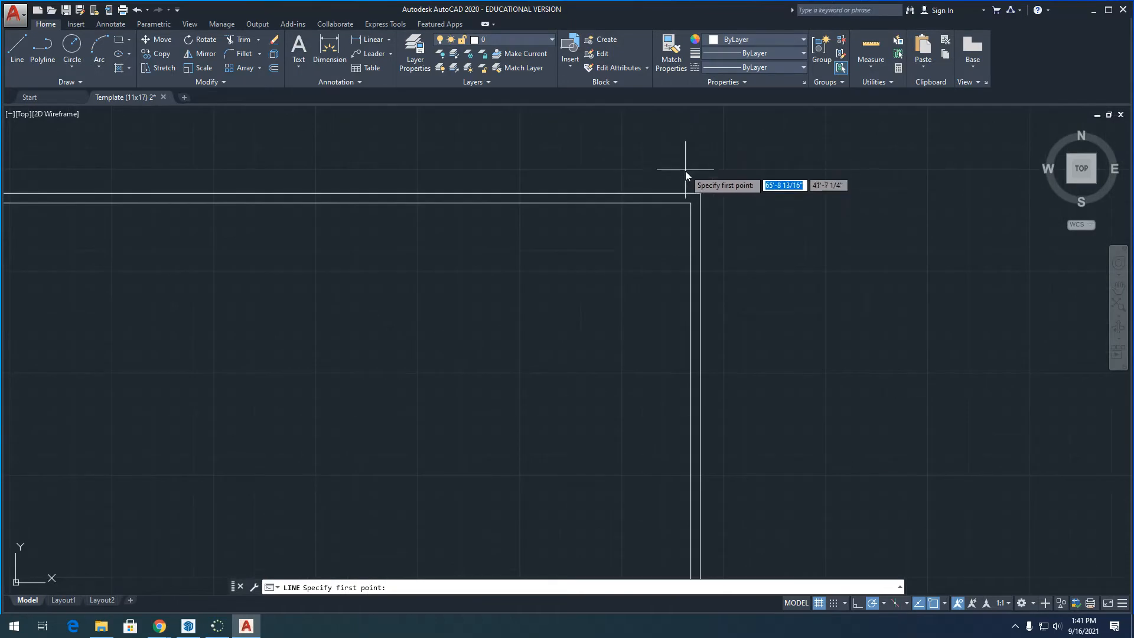
pyautogui.moveTo(702, 192)
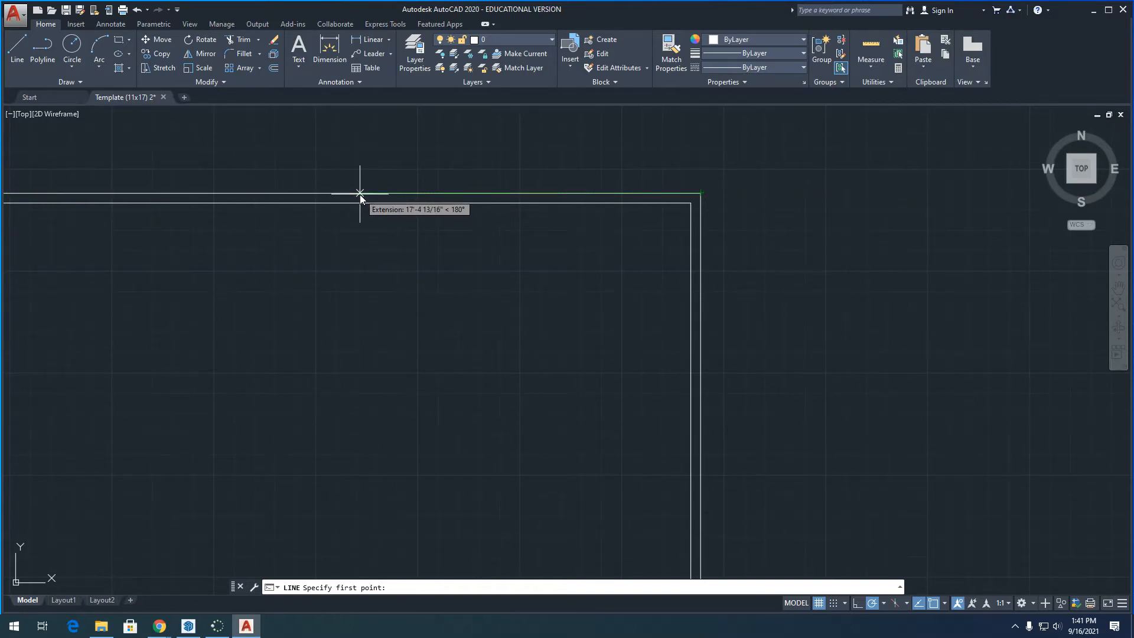
pyautogui.write("14'6")
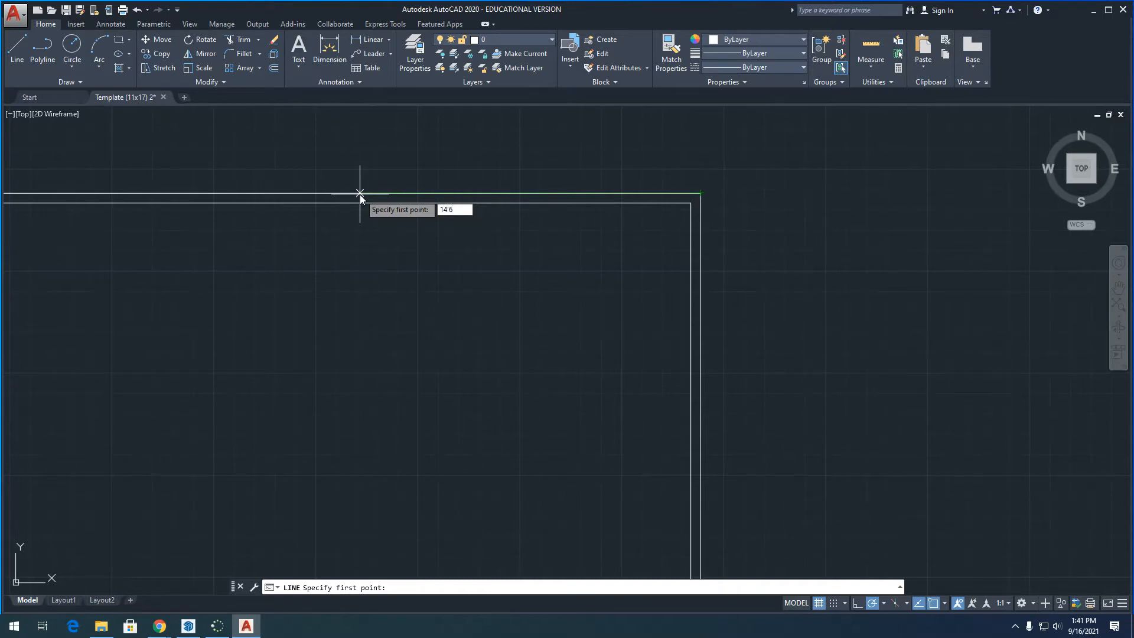
pyautogui.write('"')
pyautogui.press('Return')
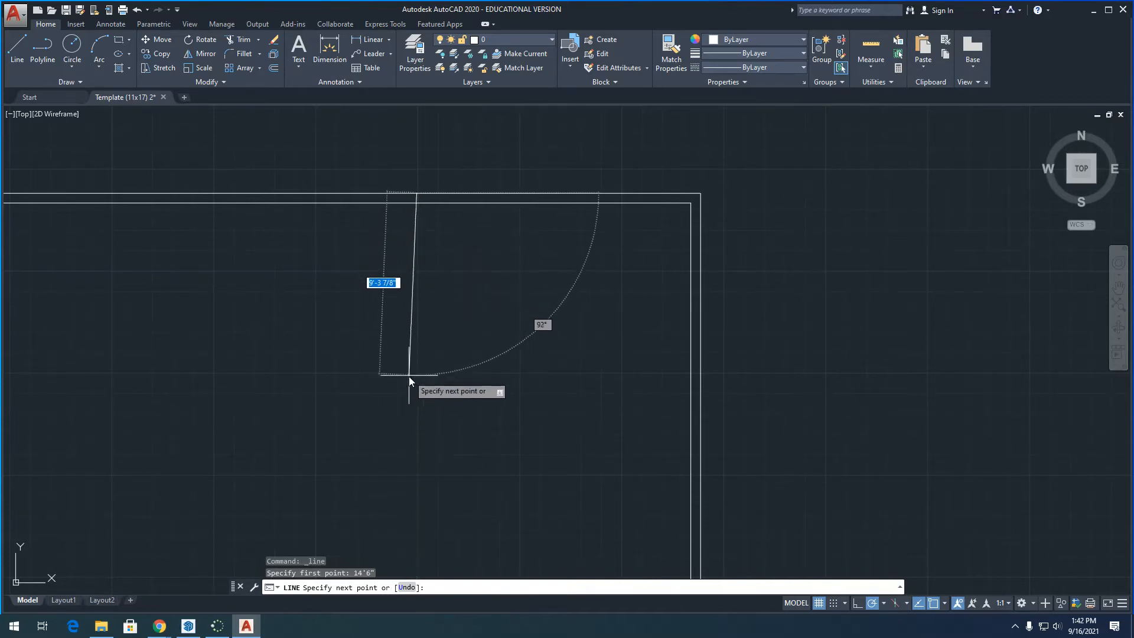
pyautogui.press('Escape')
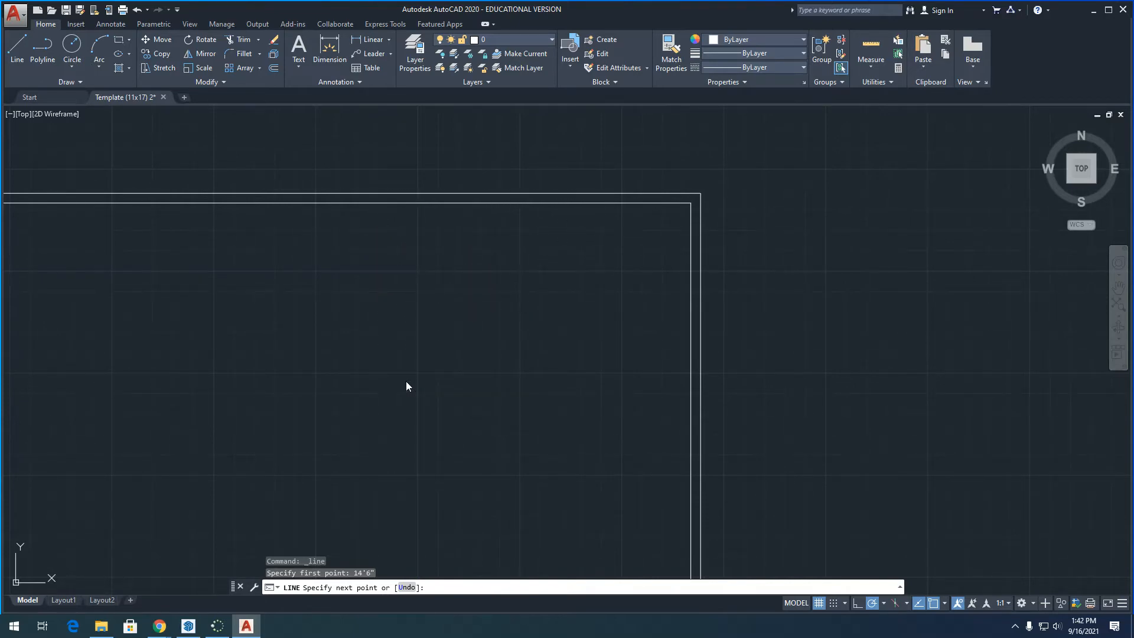
pyautogui.press('Escape')
# - Examine the extent of the outer top wall line near the upper-right corner by selecting and deselecting it
pyautogui.scroll(-3, 551, 285)
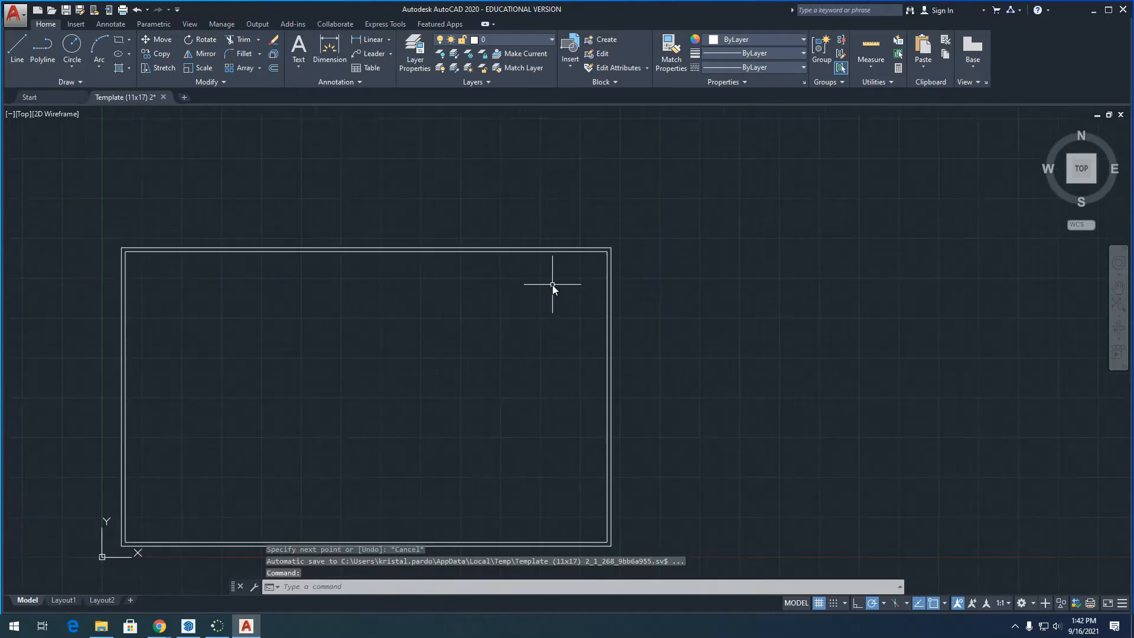
pyautogui.scroll(1, 534, 337)
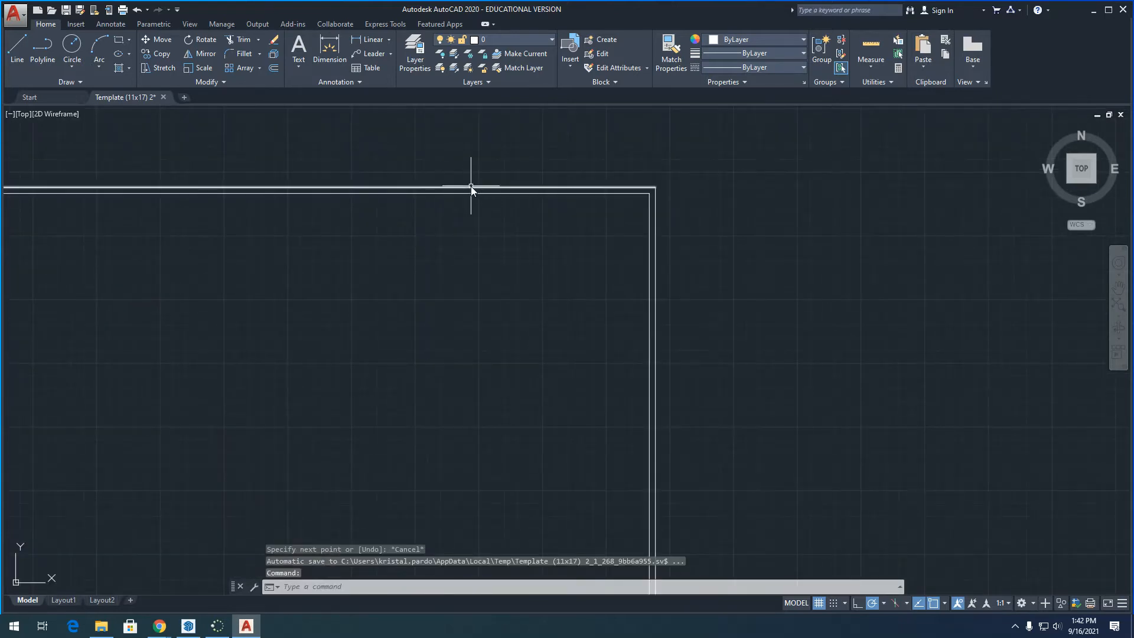
pyautogui.scroll(-2, 471, 246)
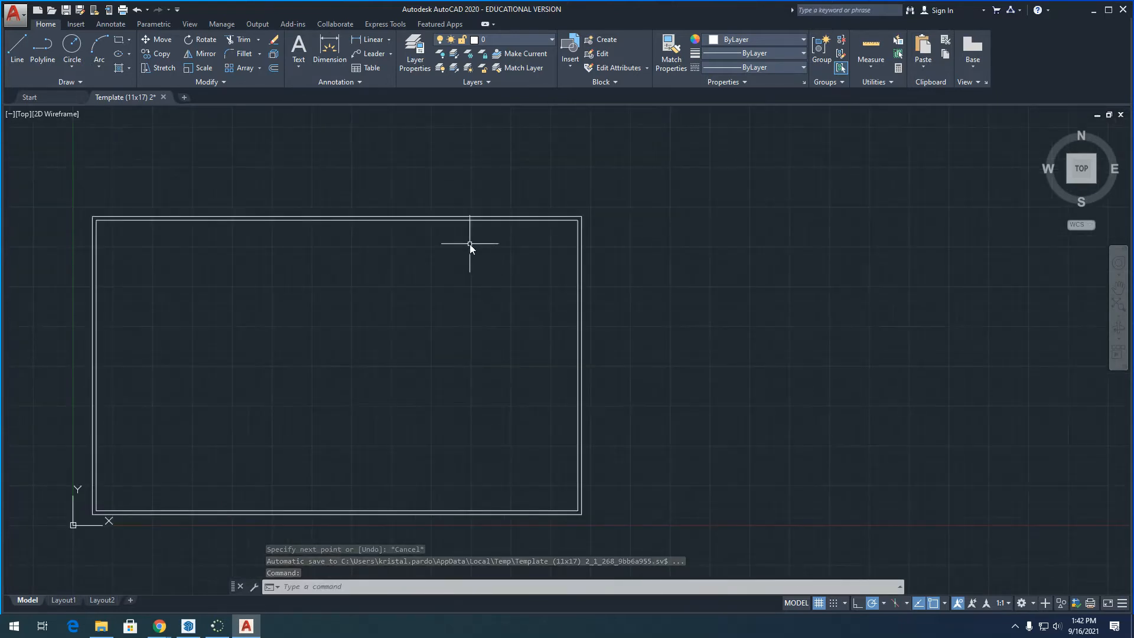
pyautogui.click(324, 217)
pyautogui.scroll(2, 473, 211)
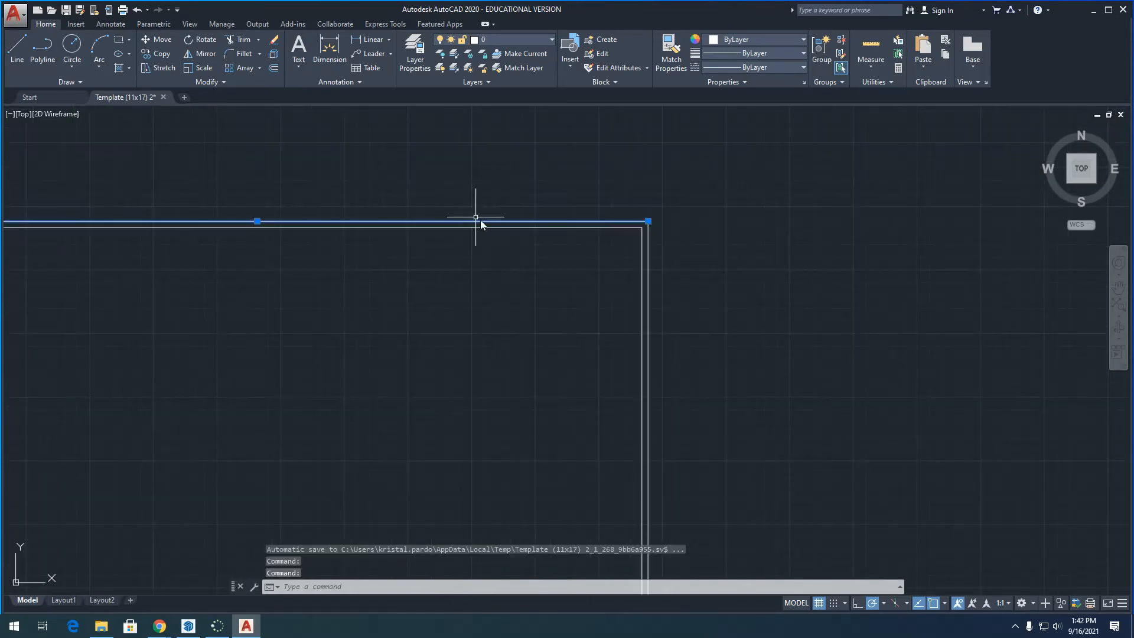
pyautogui.press('Escape')
pyautogui.scroll(4, 647, 211)
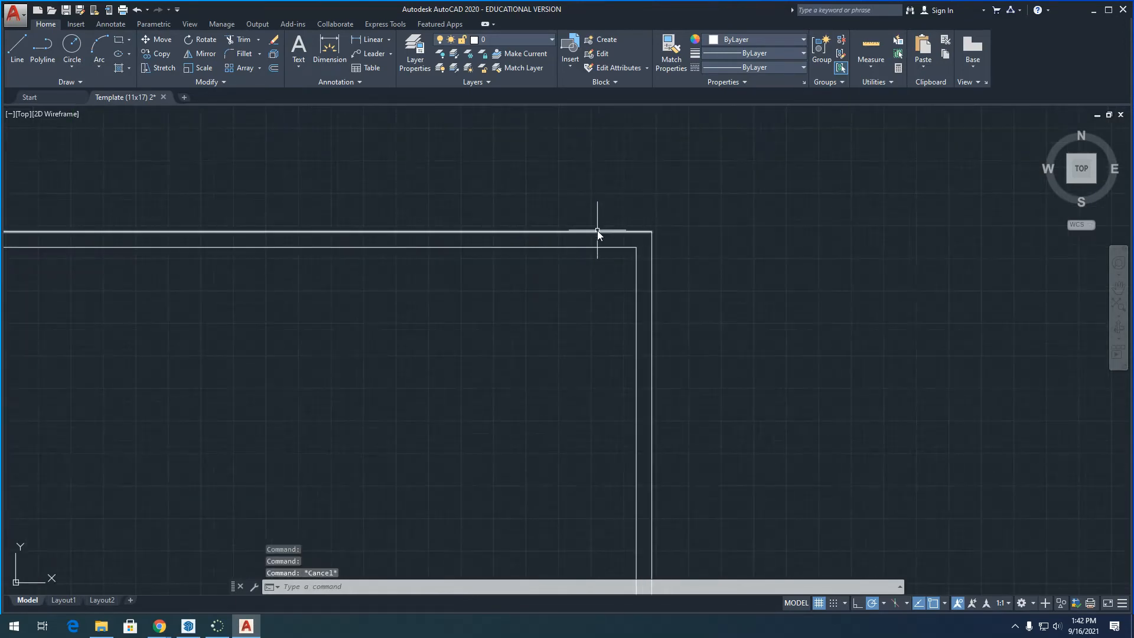
pyautogui.click(597, 230)
pyautogui.scroll(-4, 620, 225)
pyautogui.scroll(3, 628, 223)
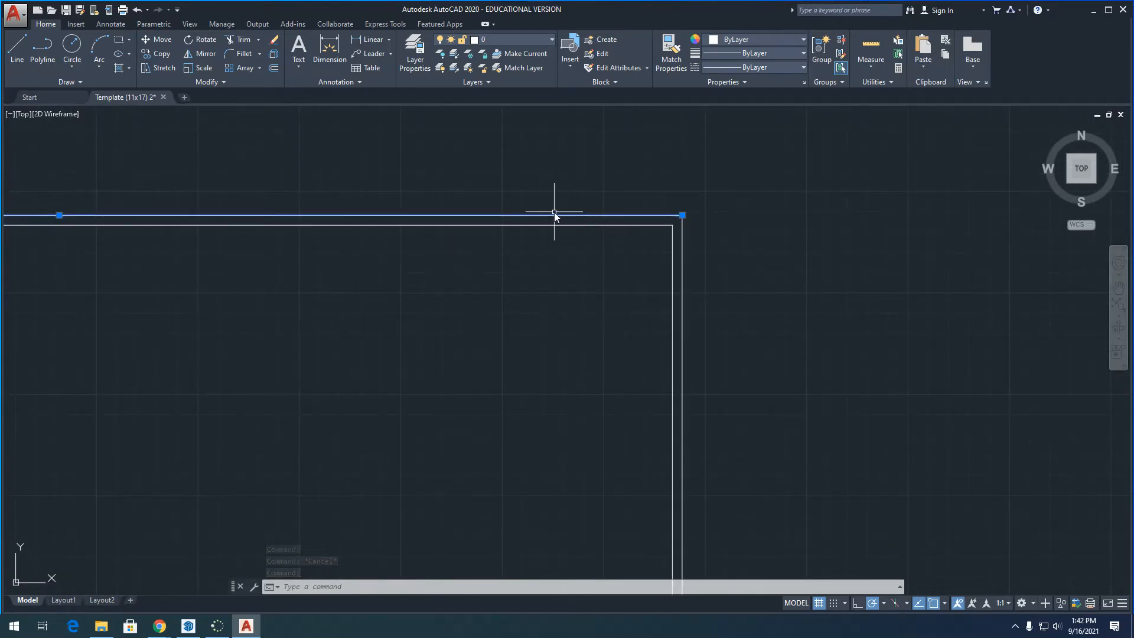
pyautogui.scroll(5, 600, 215)
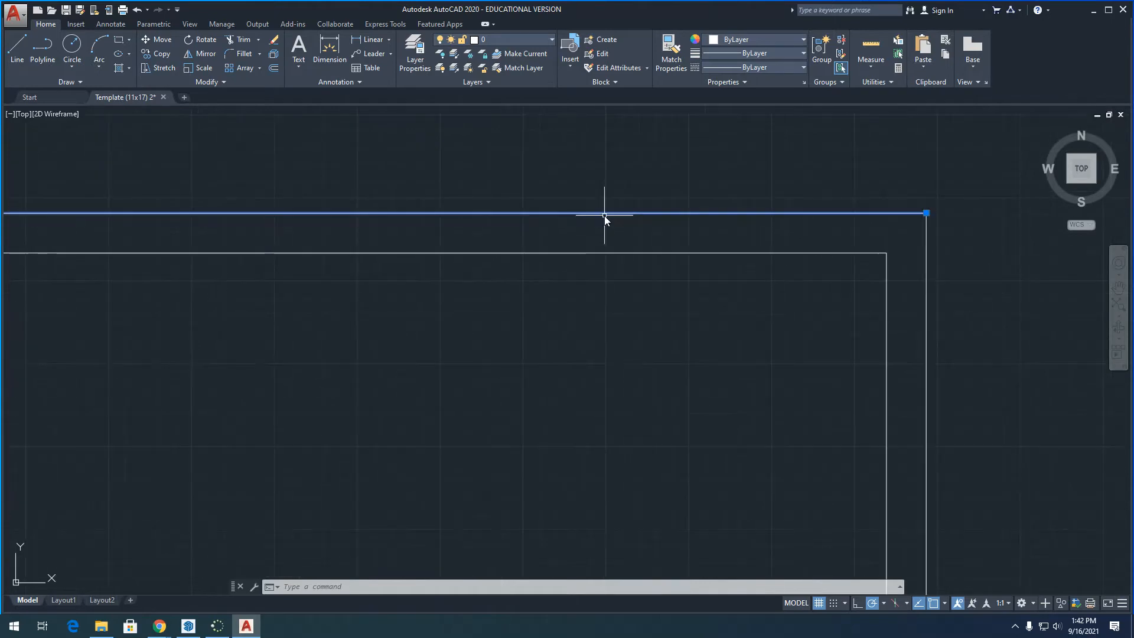
pyautogui.press('Escape')
pyautogui.click(604, 213)
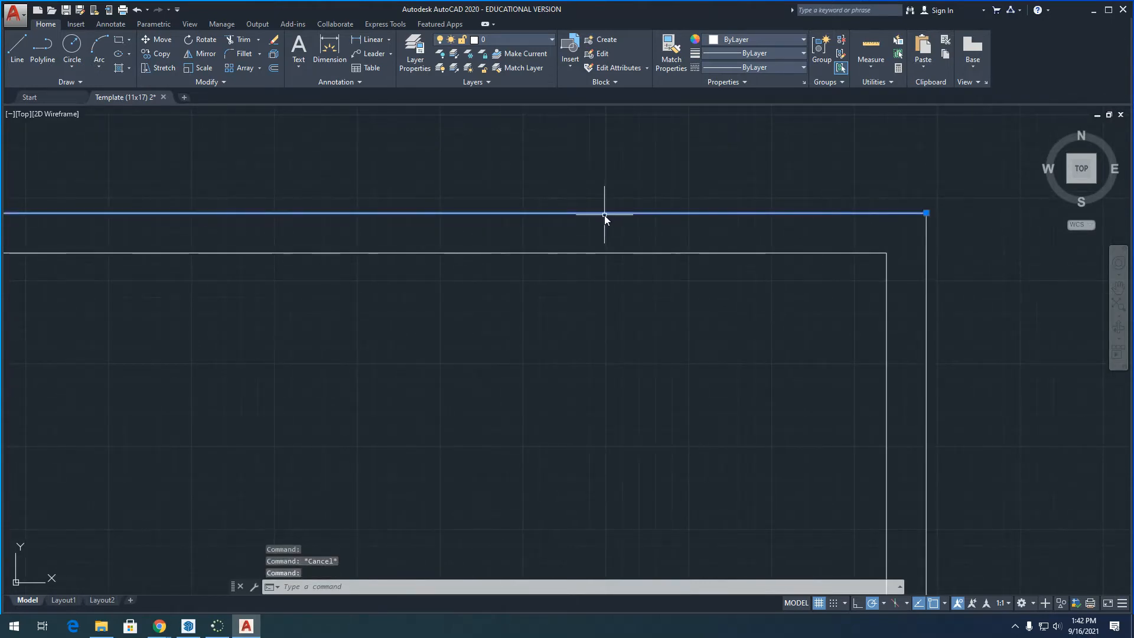
pyautogui.click(604, 215)
pyautogui.press('Escape')
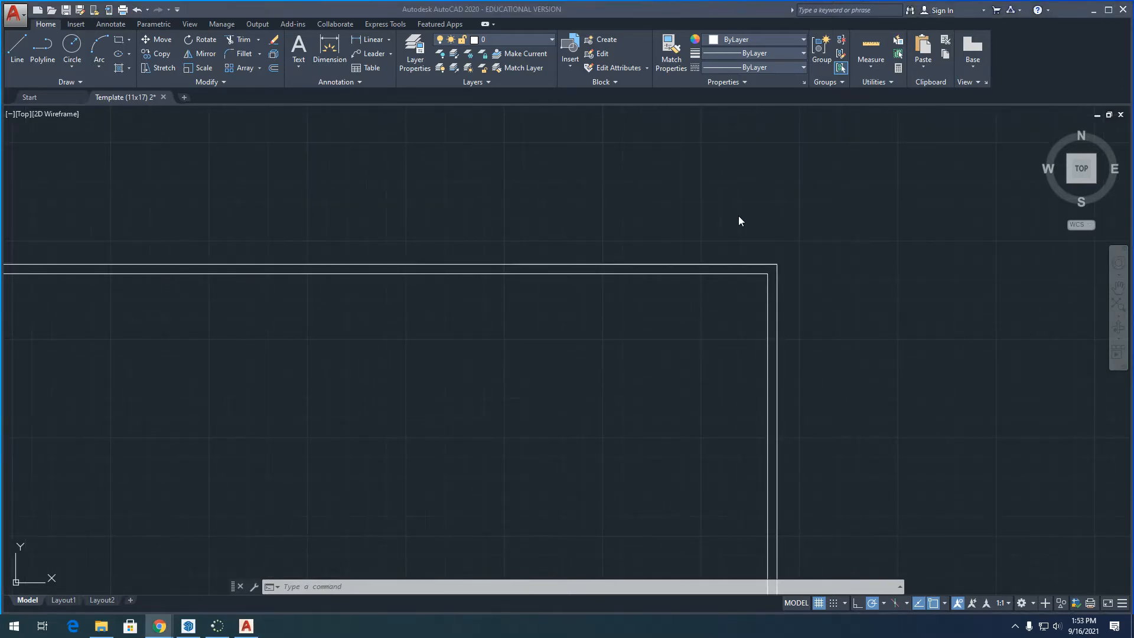
# - Check the outer top wall near the upper-right corner for a short overlapping line segment by selecting it
pyautogui.click(669, 264)
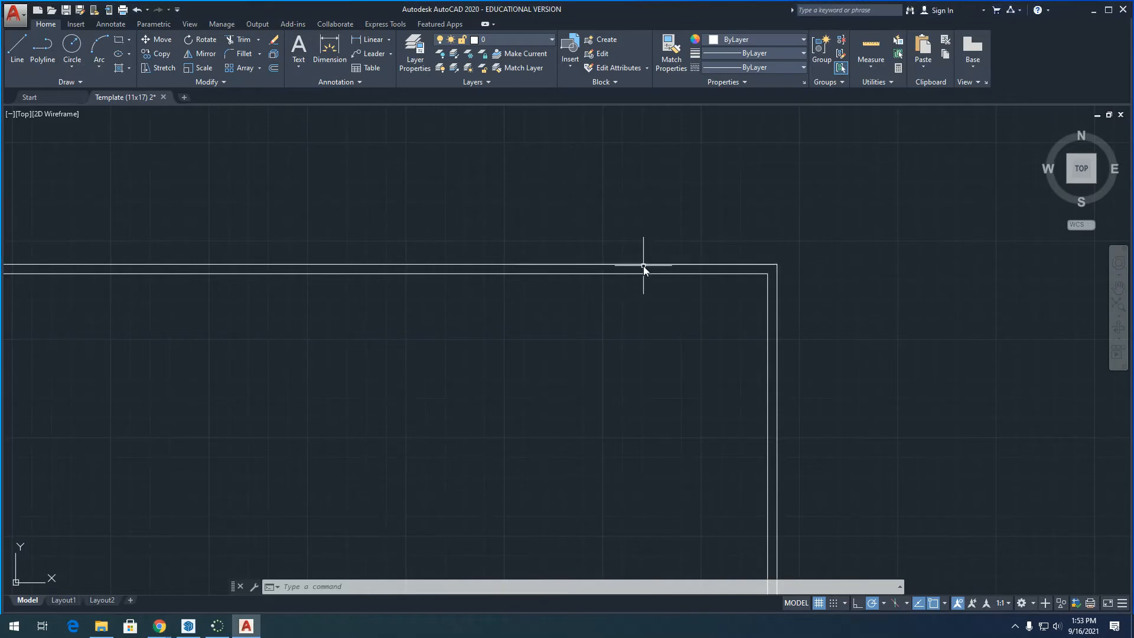
pyautogui.scroll(-2, 597, 245)
pyautogui.scroll(2, 582, 222)
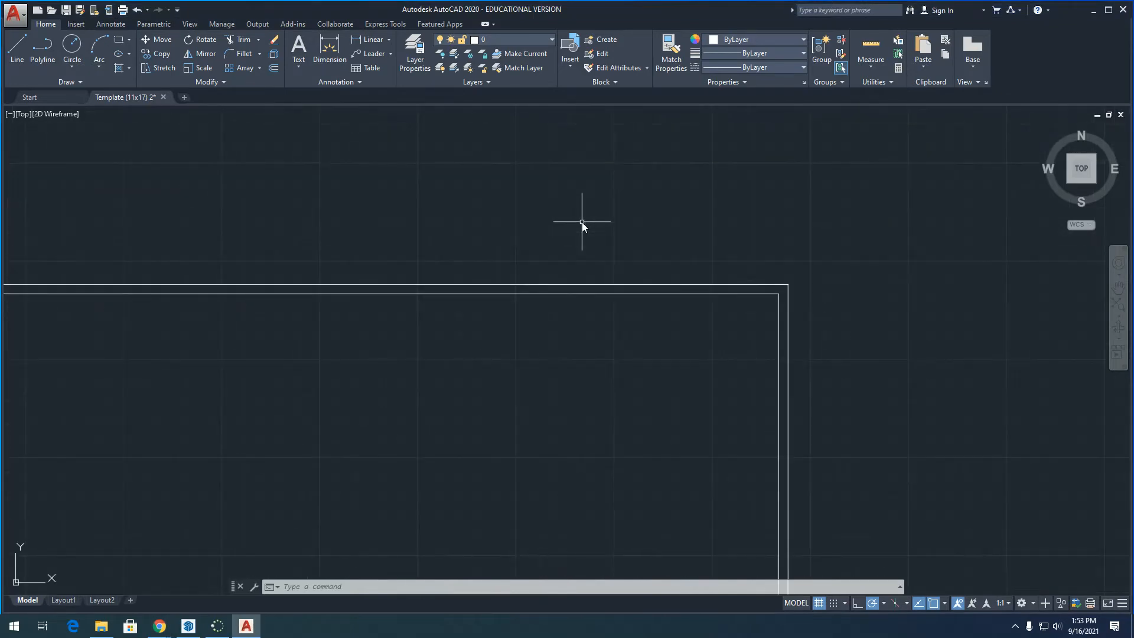
pyautogui.click(571, 286)
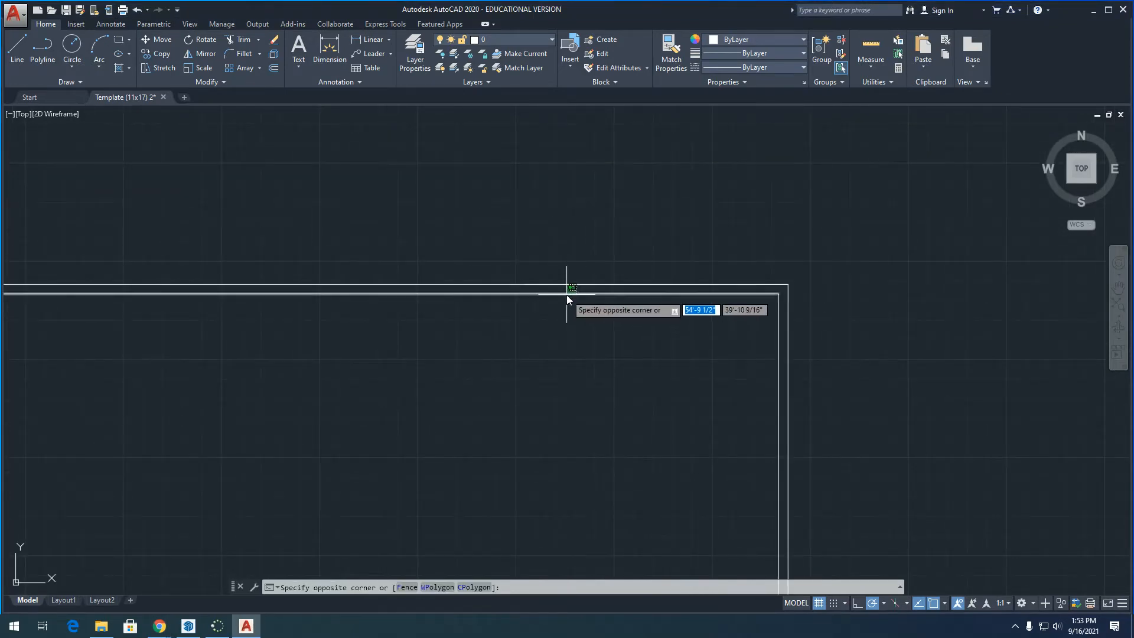
pyautogui.click(565, 289)
pyautogui.click(569, 285)
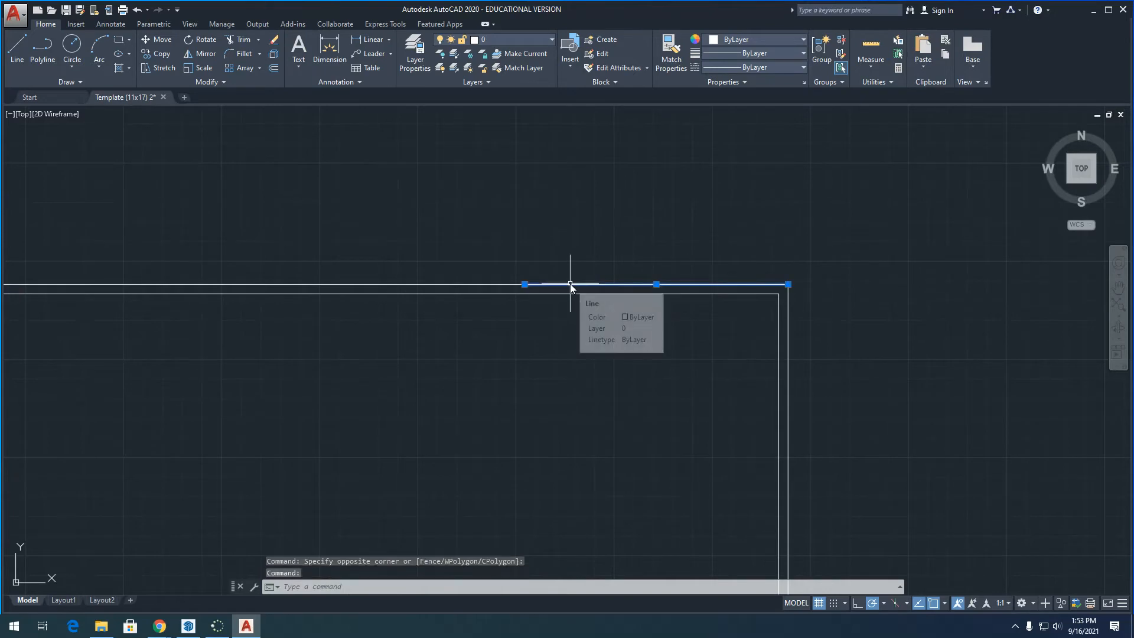
pyautogui.press('Escape')
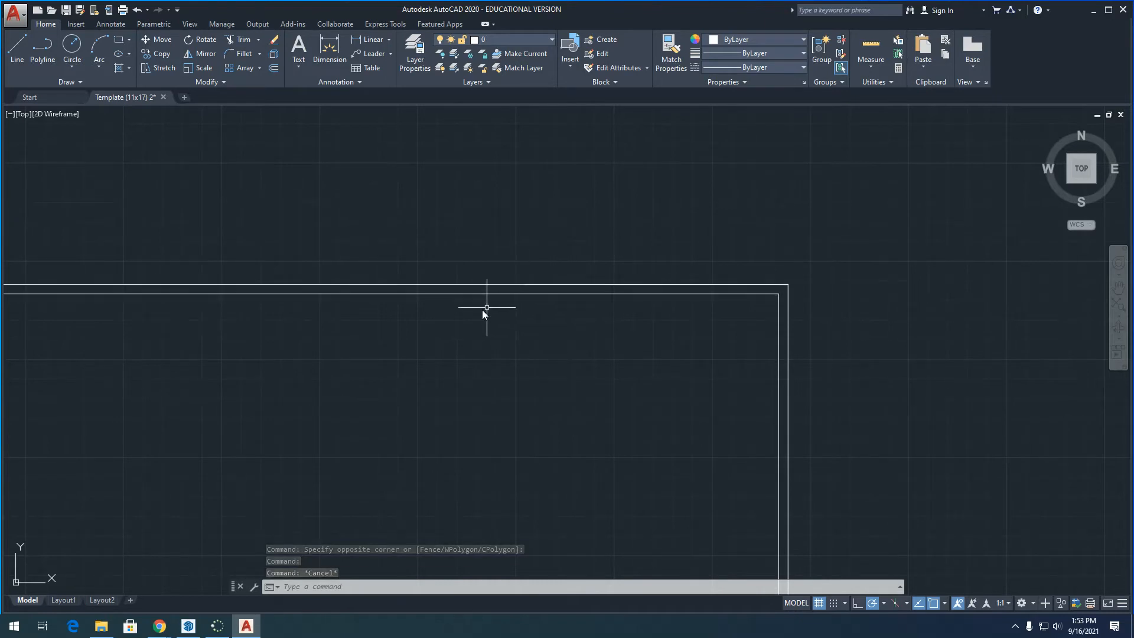
# - Delete the short duplicate line segment lying on the outer top wall line beside the upper-right corner
pyautogui.scroll(-5, 481, 310)
pyautogui.scroll(2, 671, 328)
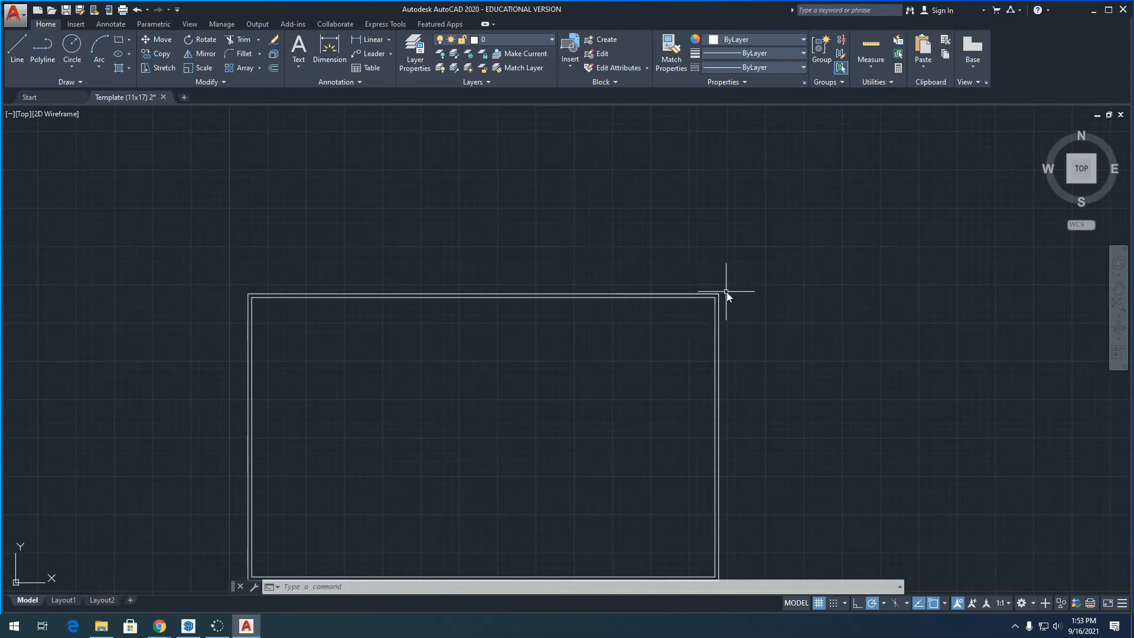
pyautogui.scroll(4, 691, 296)
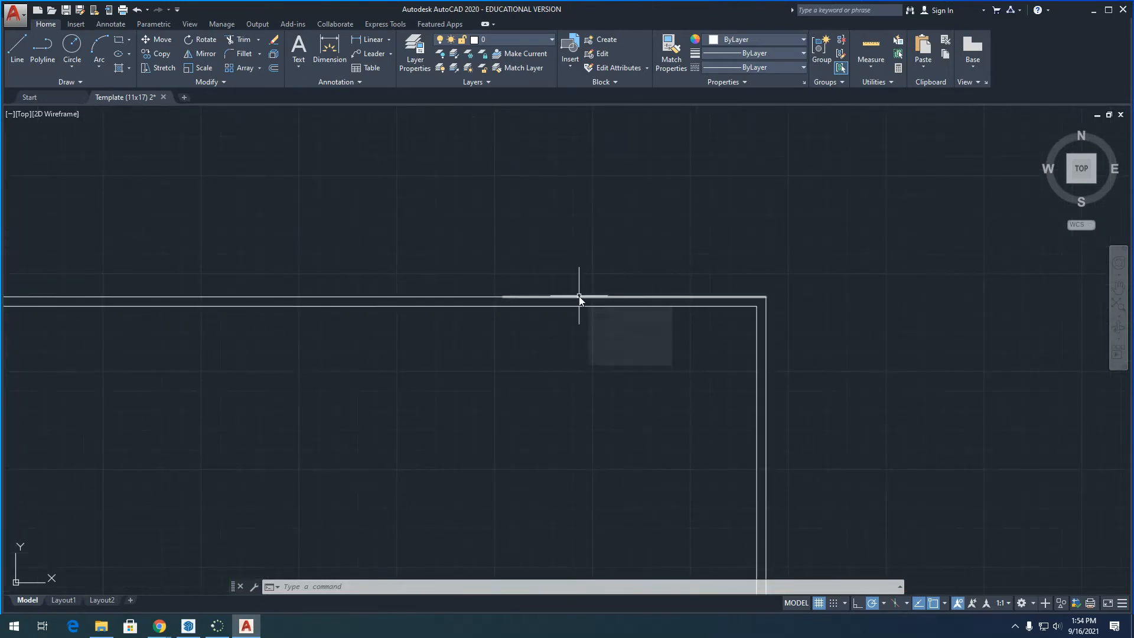
pyautogui.scroll(-3, 633, 372)
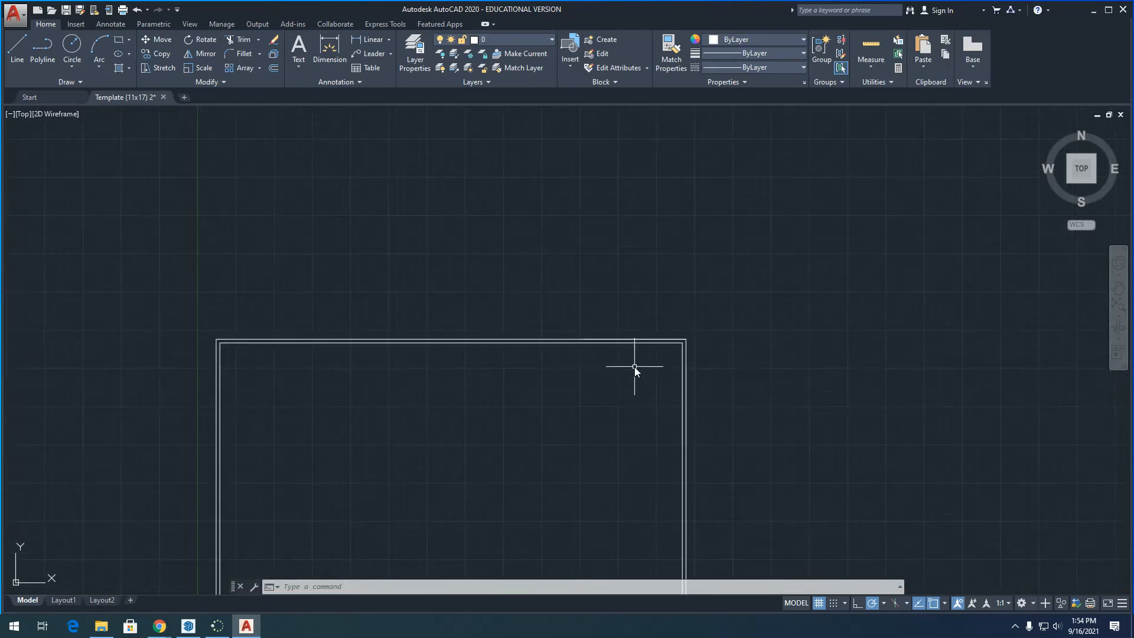
pyautogui.scroll(3, 636, 392)
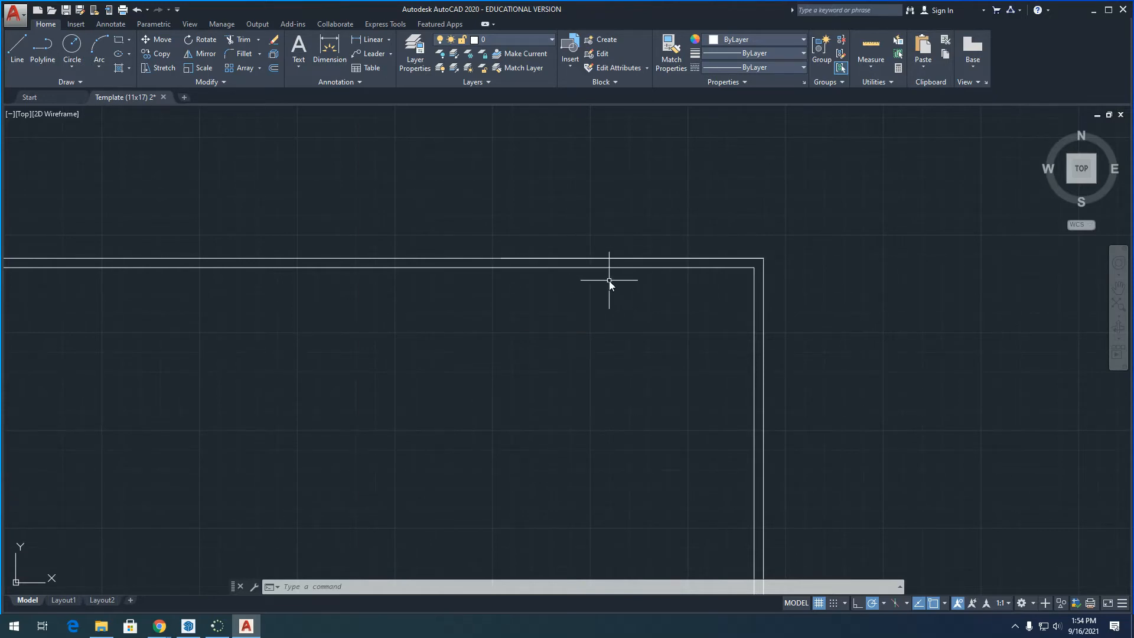
pyautogui.click(600, 260)
pyautogui.press('Delete')
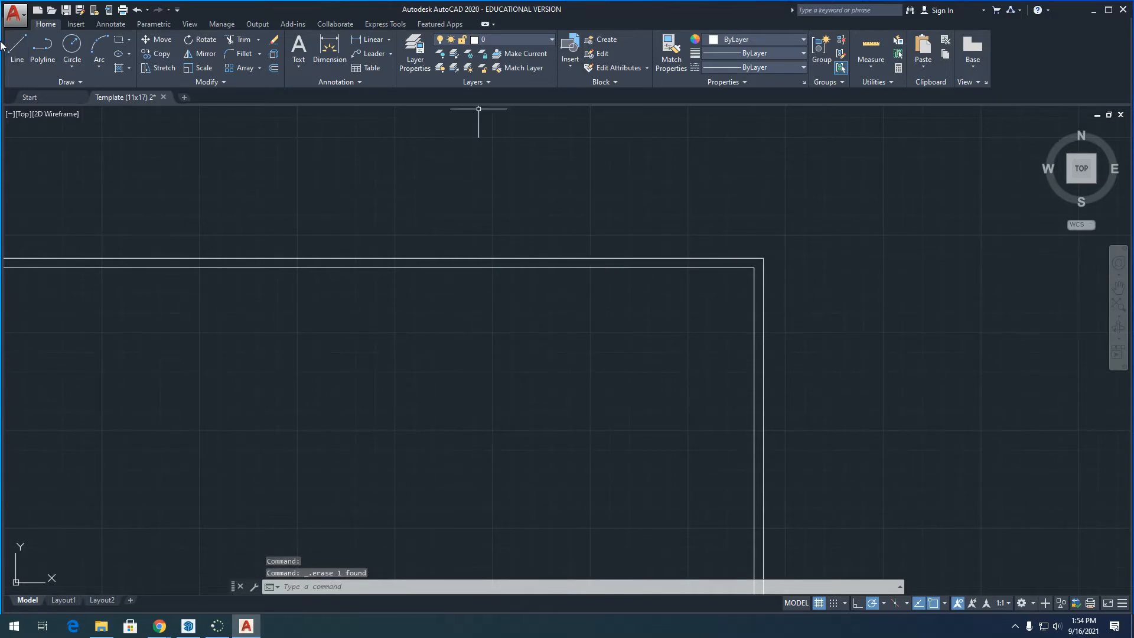
# - Draw a 14'6" construction line leftward along the outer wall line from the building's upper right outer corner
pyautogui.click(17, 49)
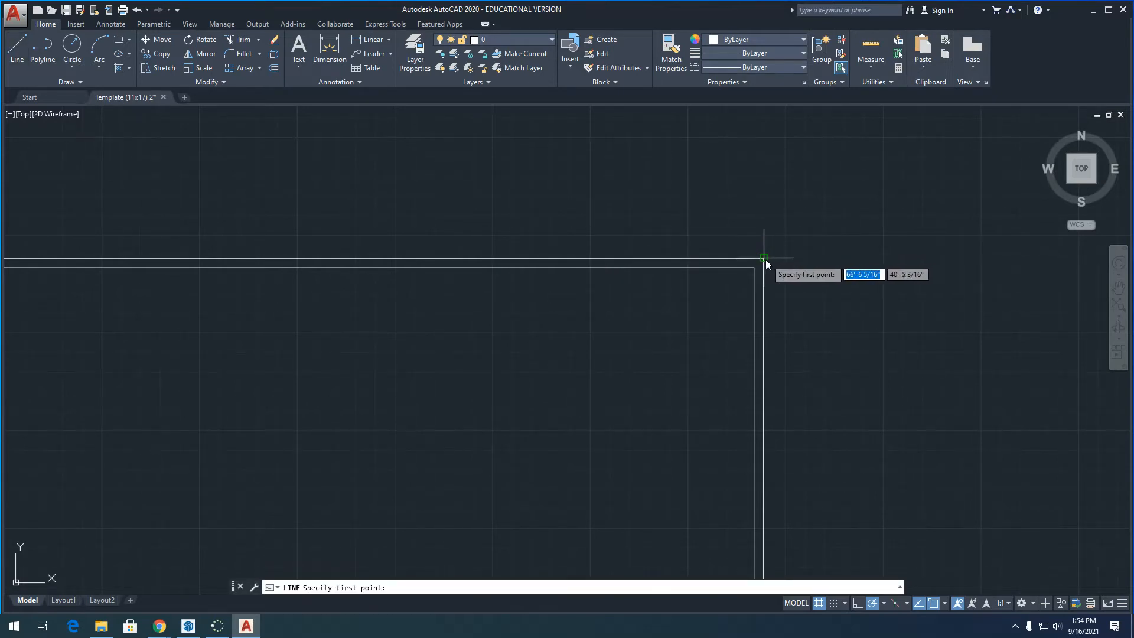
pyautogui.click(765, 259)
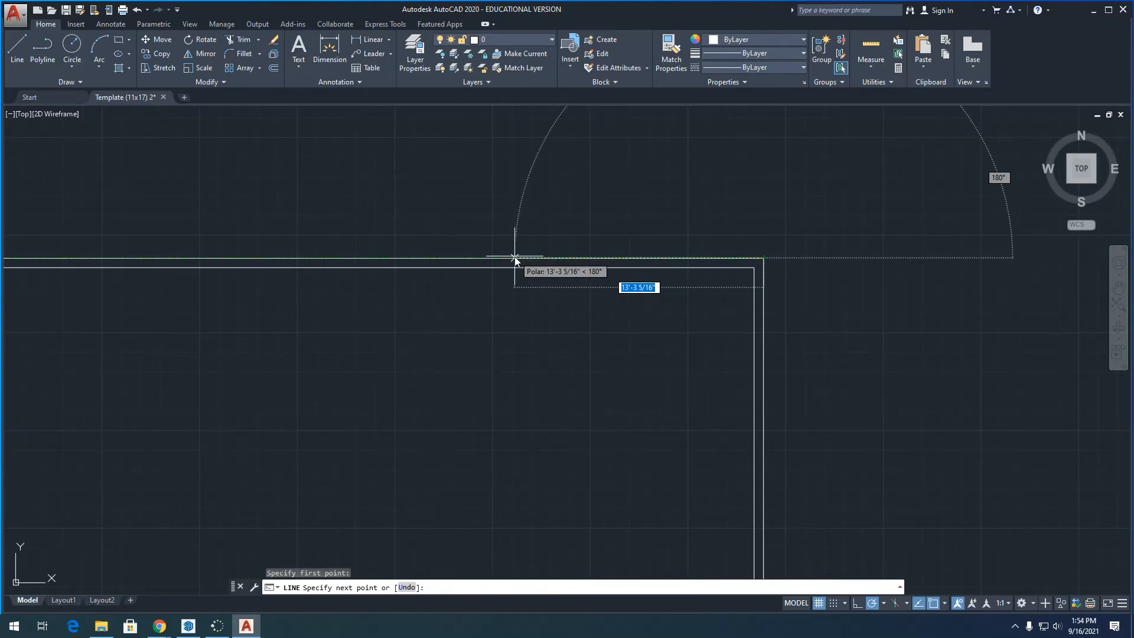
pyautogui.write("14'")
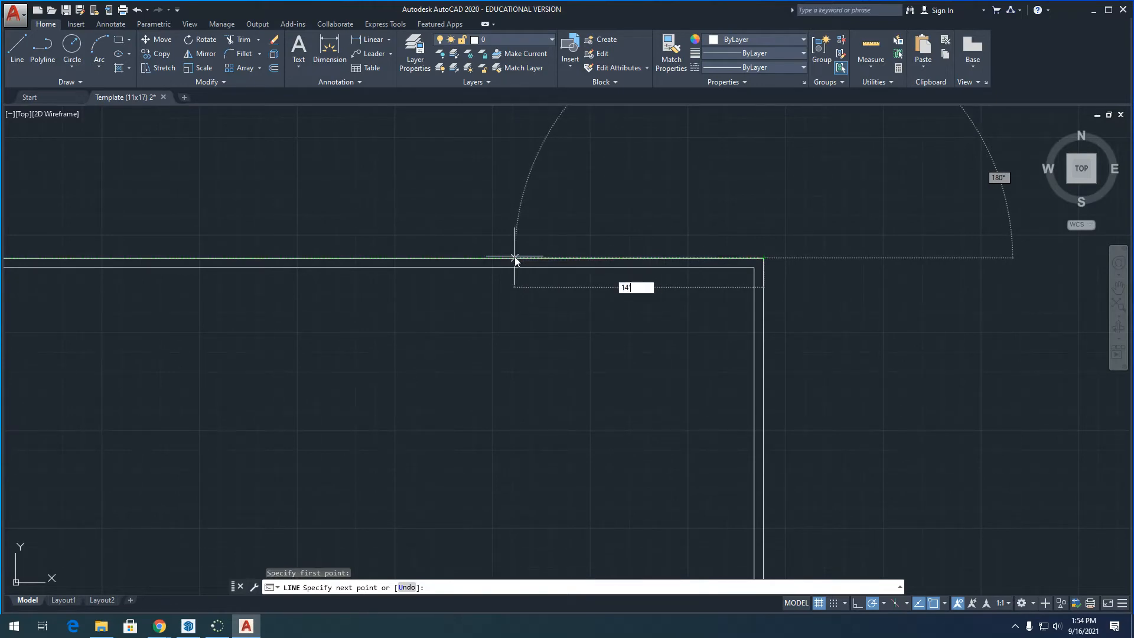
pyautogui.write('6"')
pyautogui.press('Return')
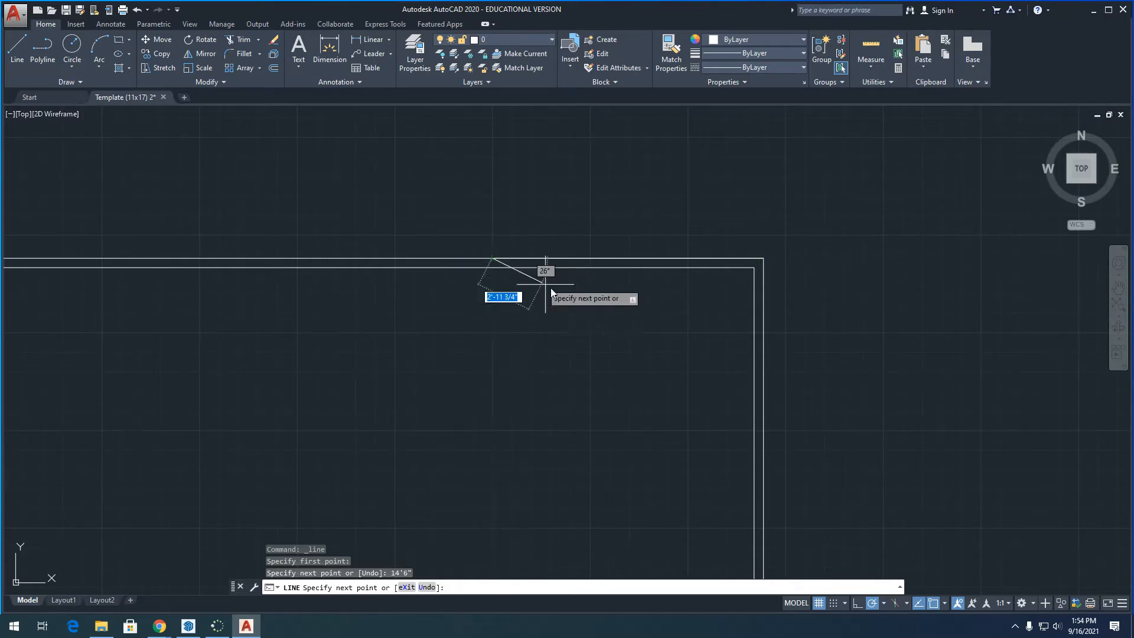
# - Continue the line straight down across the wall thickness to the inner wall line and finish it
pyautogui.scroll(5, 549, 288)
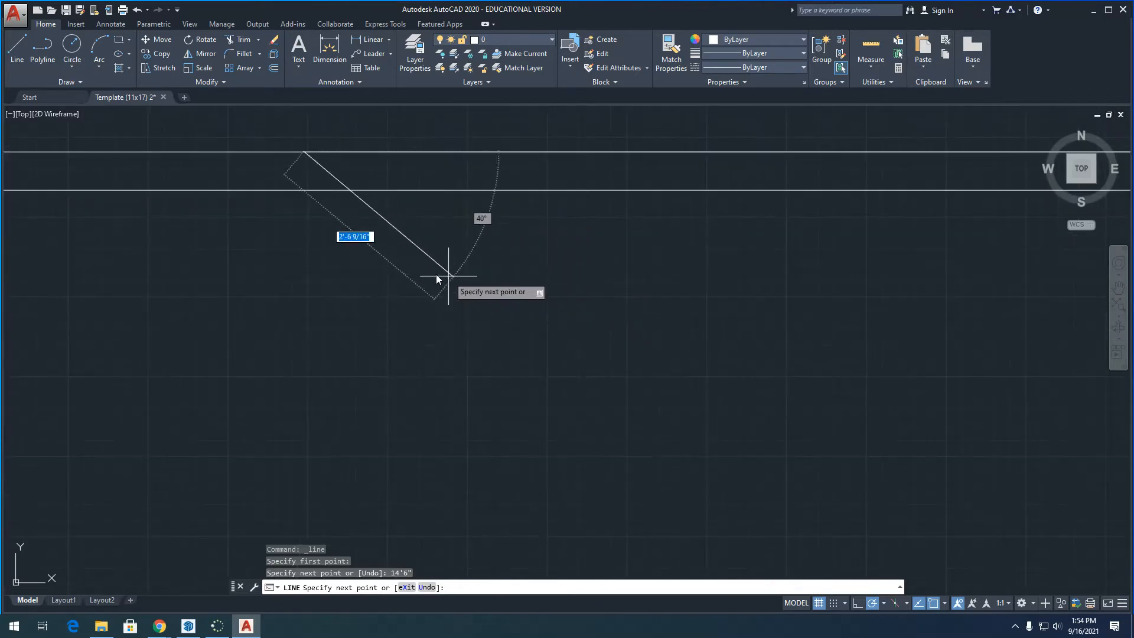
pyautogui.click(306, 190)
pyautogui.press('Escape')
pyautogui.scroll(-2, 595, 267)
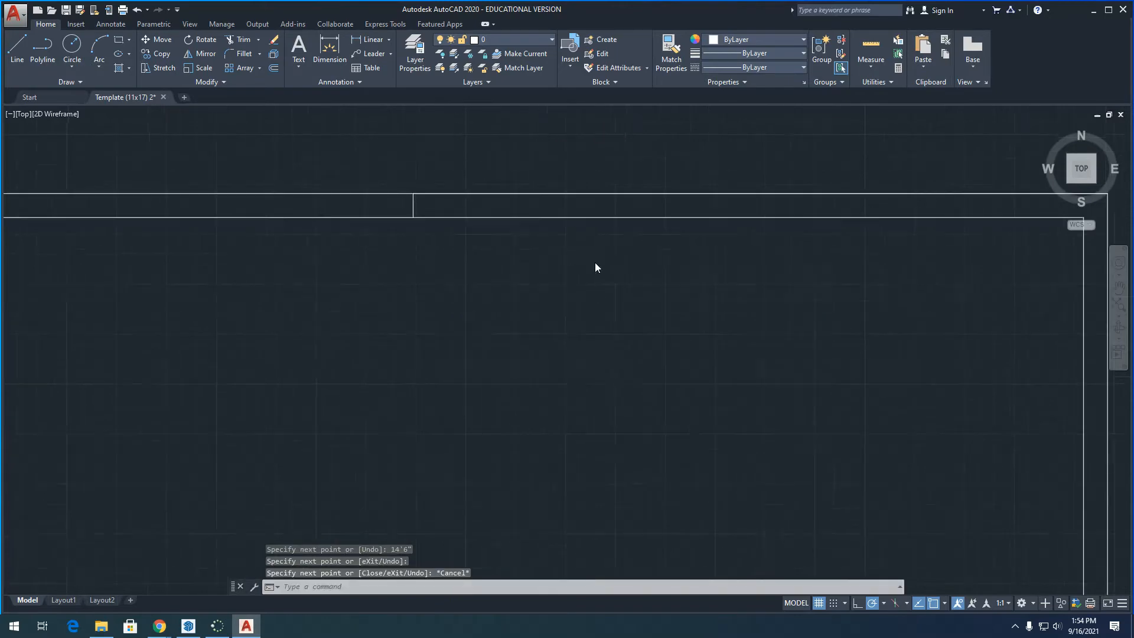
pyautogui.scroll(-3, 595, 267)
pyautogui.scroll(-2, 526, 246)
pyautogui.scroll(2, 537, 281)
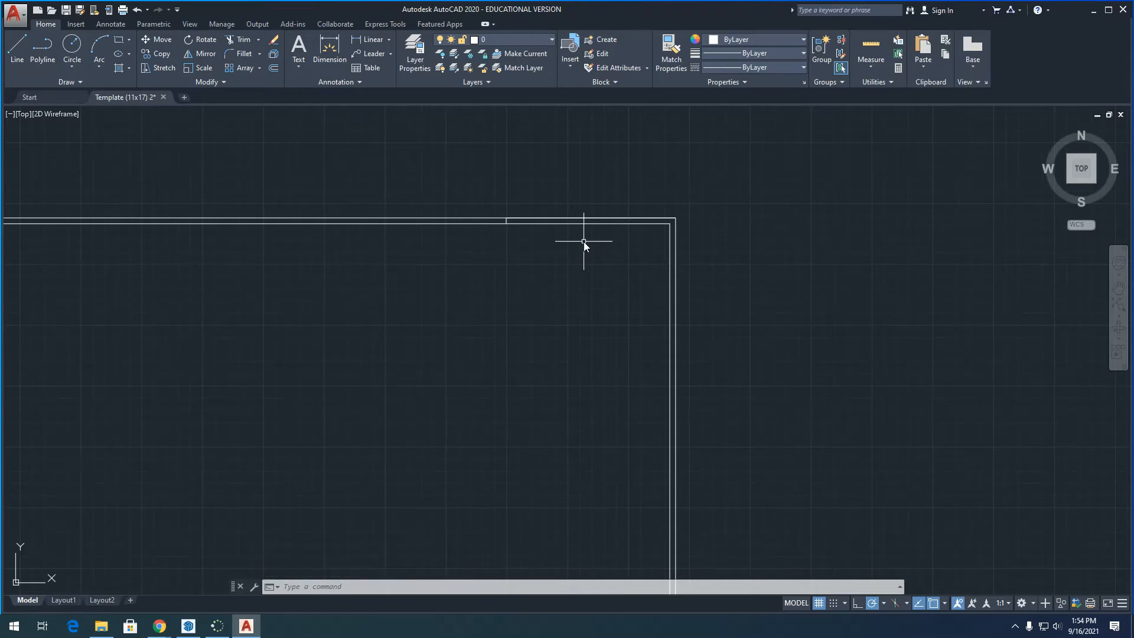
# - Check which object snap modes are enabled
pyautogui.click(944, 603)
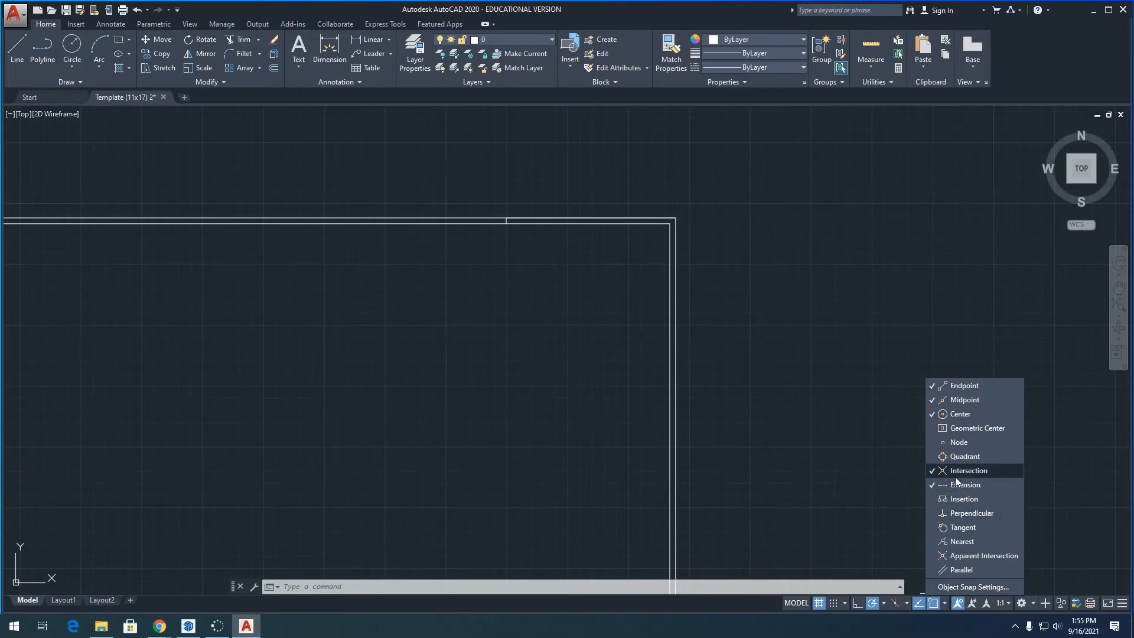
pyautogui.press('Escape')
pyautogui.click(884, 282)
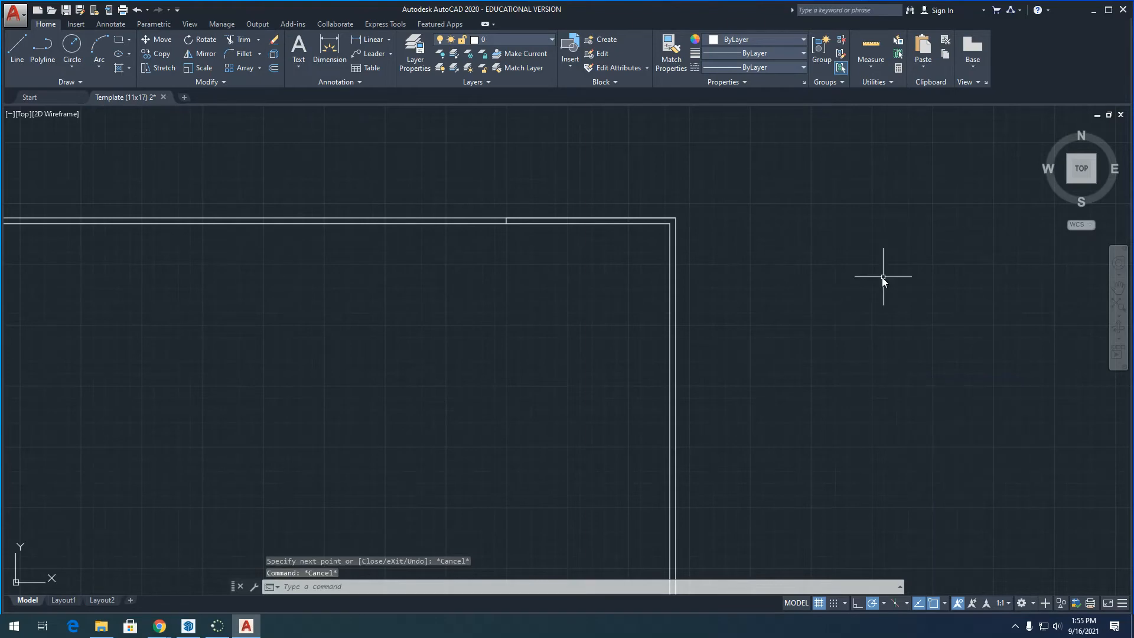
# - Draw a 12'-6" line straight down from where the short cross-wall line meets the inner wall line
pyautogui.scroll(-3, 764, 303)
pyautogui.scroll(2, 703, 272)
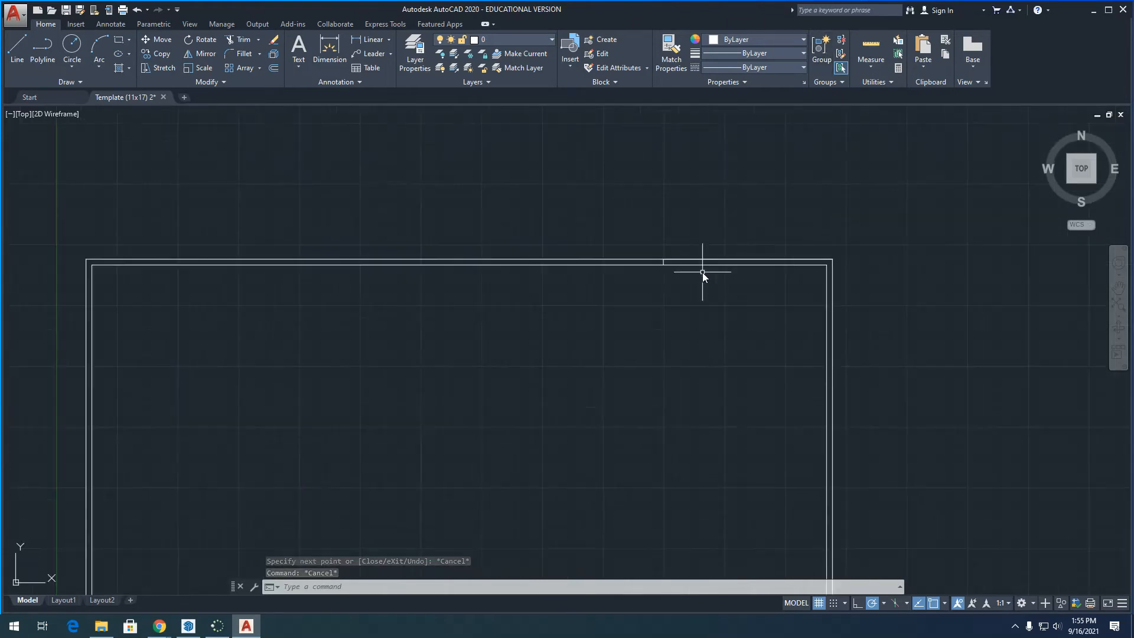
pyautogui.scroll(2, 665, 268)
pyautogui.scroll(-1, 638, 225)
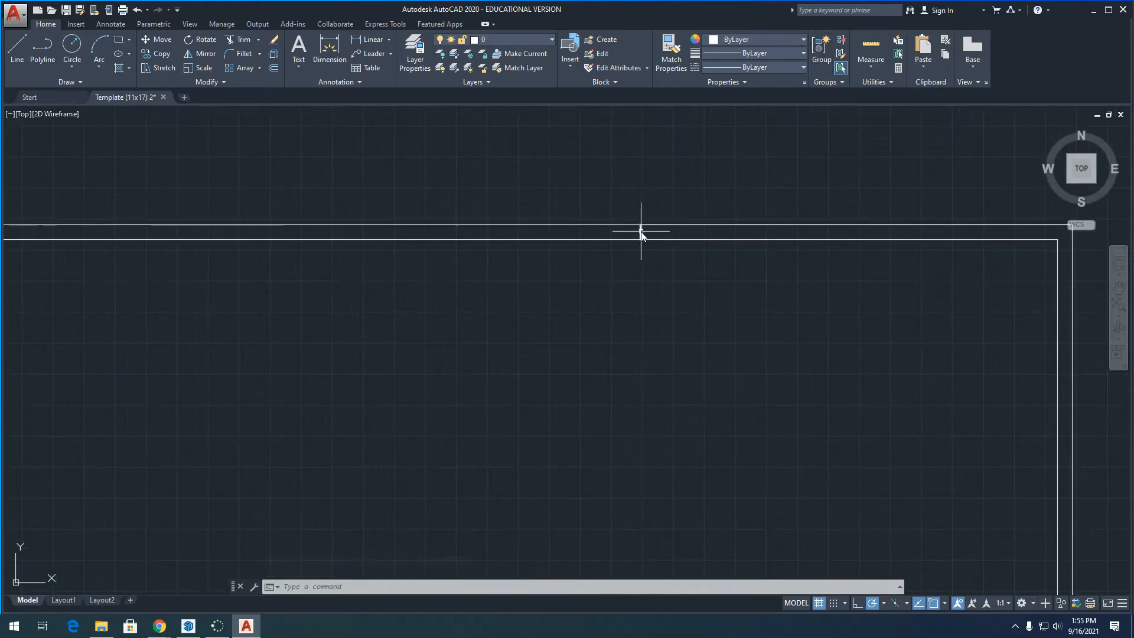
pyautogui.click(17, 47)
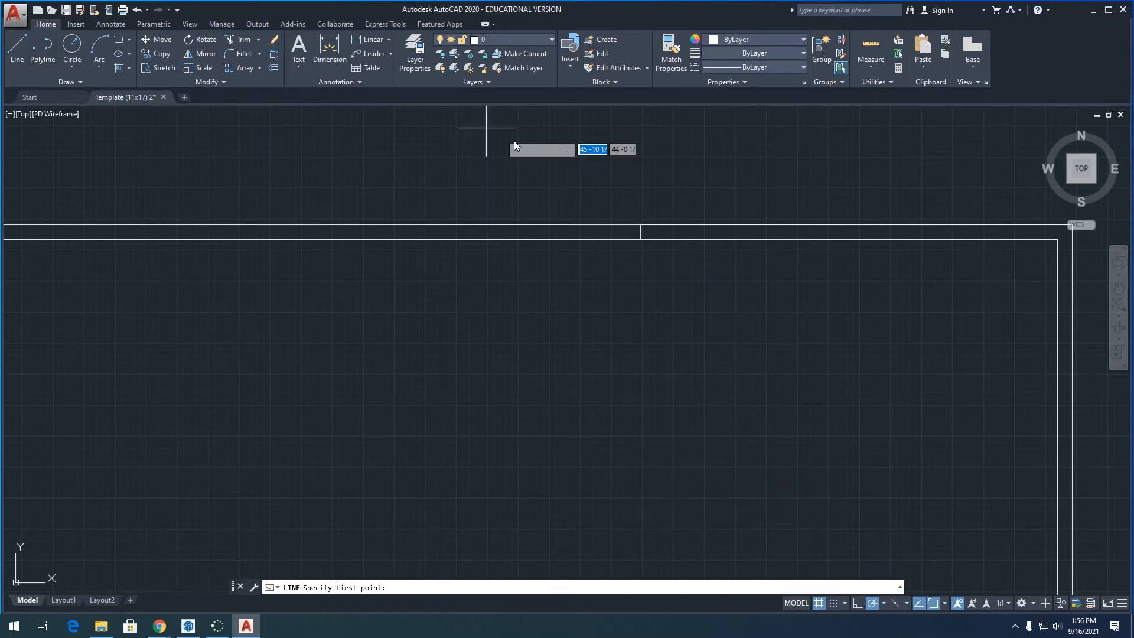
pyautogui.click(640, 239)
pyautogui.scroll(-2, 657, 207)
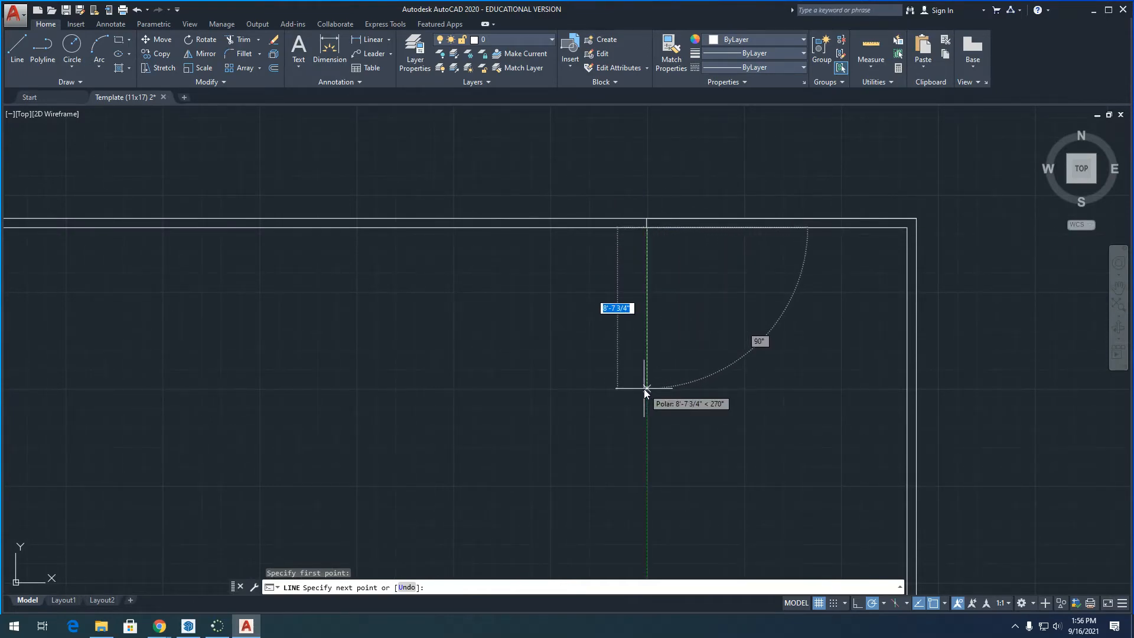
pyautogui.write('12')
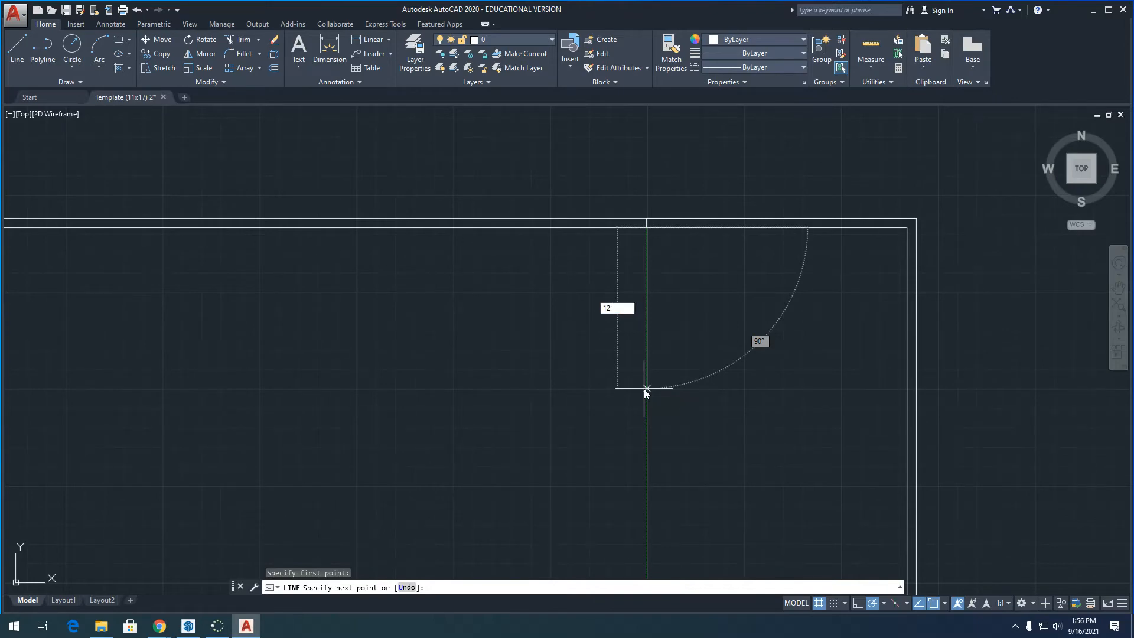
pyautogui.write("'-6")
pyautogui.press('Return')
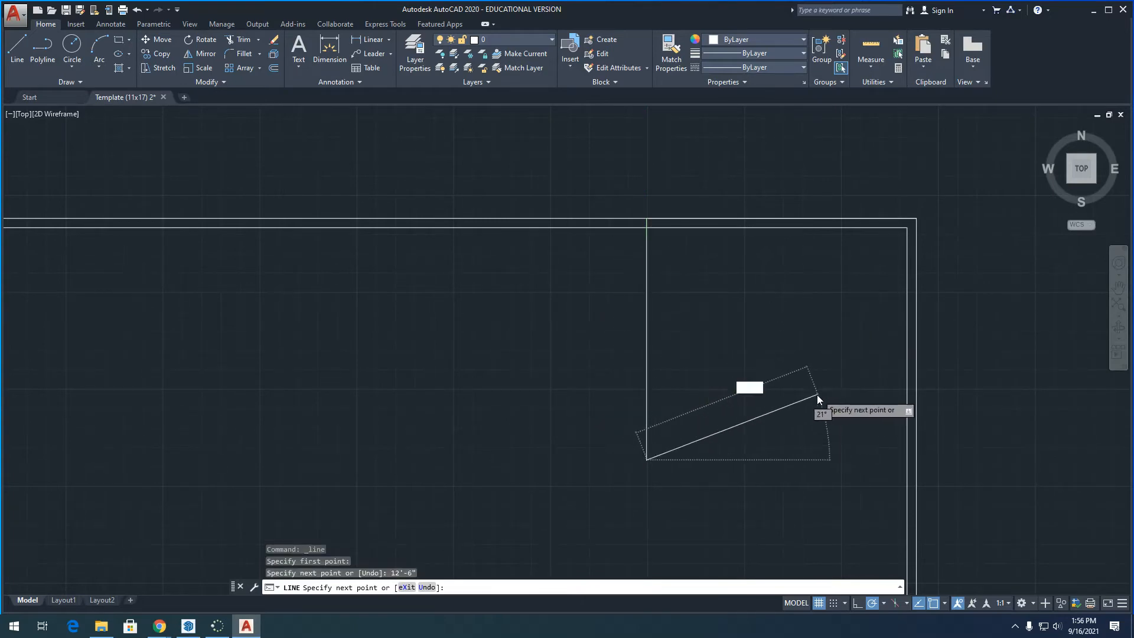
# - Continue the line horizontally from its lower end to the right wall's inner face, closing off the corner room
pyautogui.scroll(-2, 819, 402)
pyautogui.scroll(2, 823, 410)
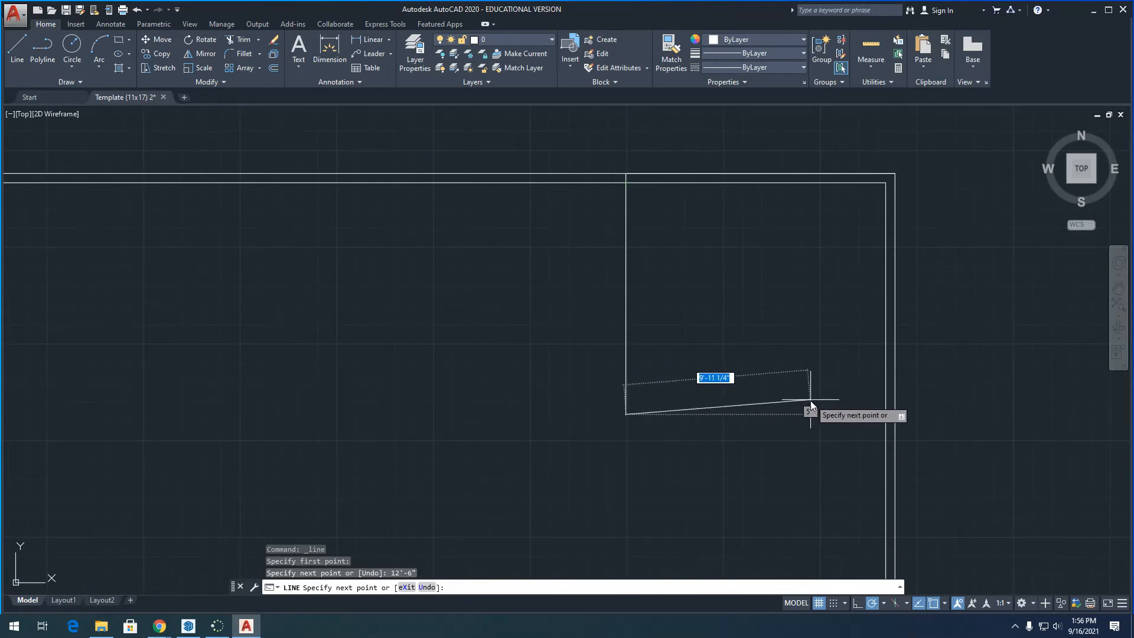
pyautogui.click(887, 416)
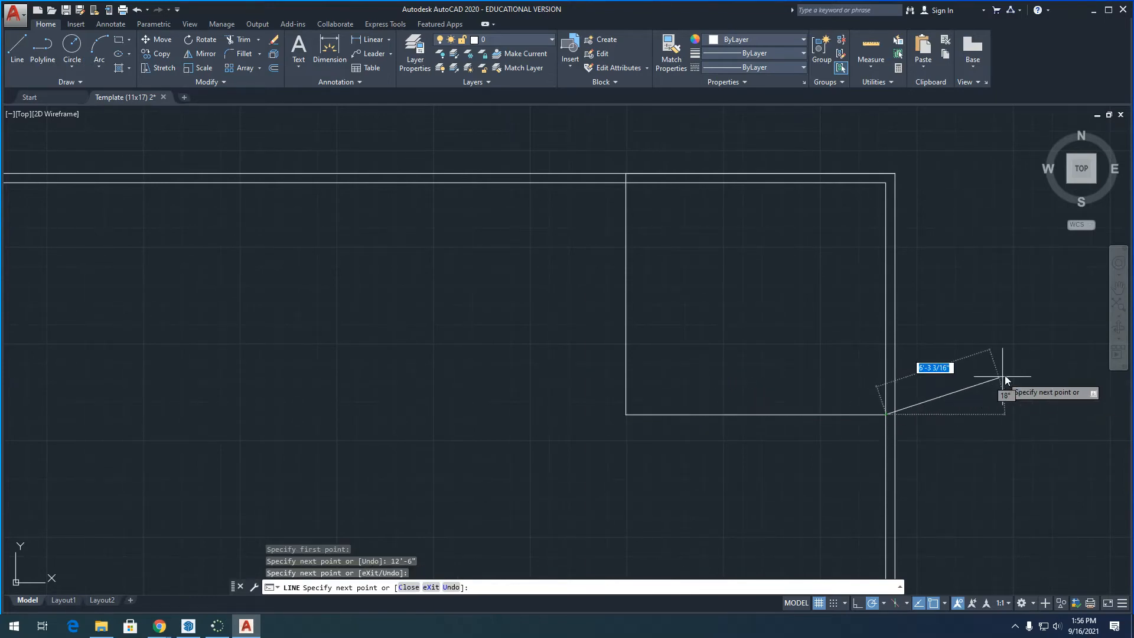
pyautogui.press('Escape')
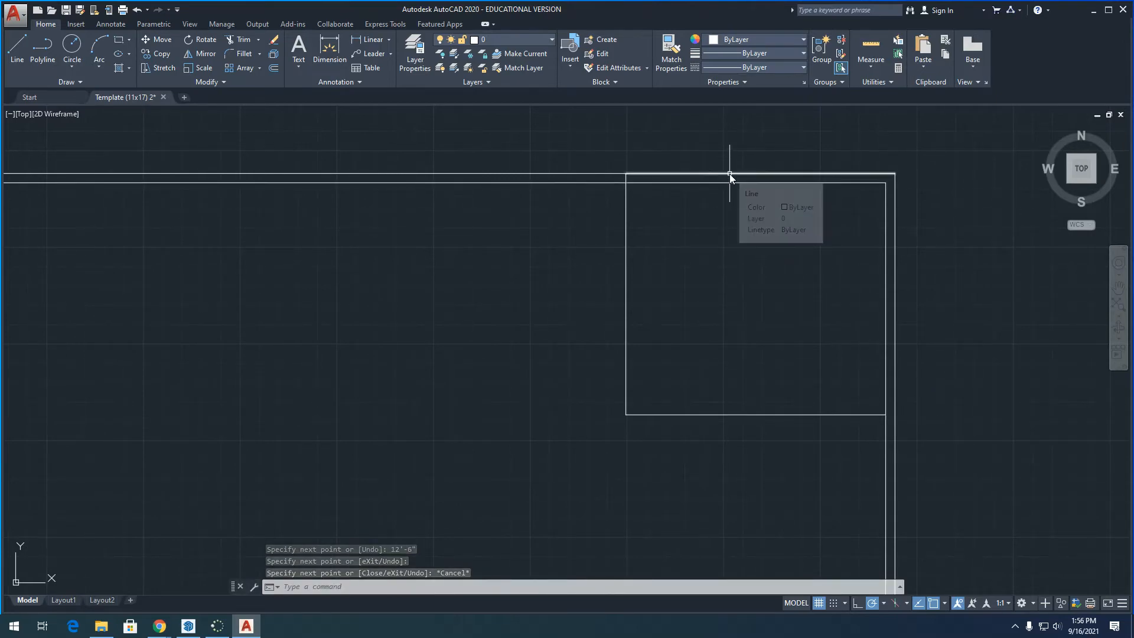
# - Erase the construction line lying along the upper outer wall line
pyautogui.click(689, 173)
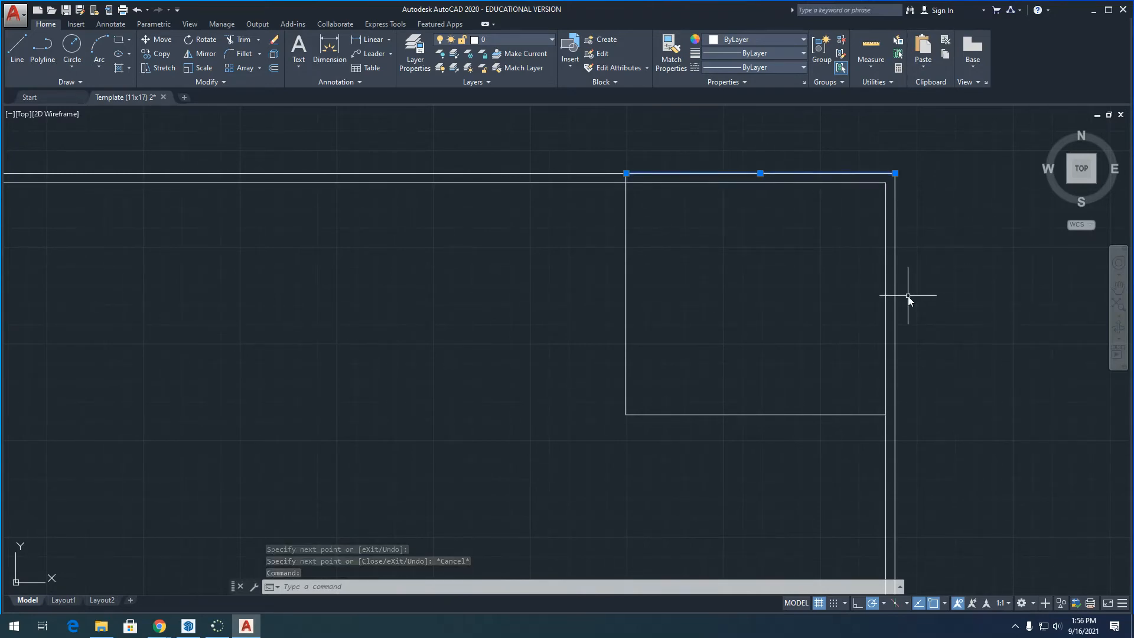
pyautogui.press('Delete')
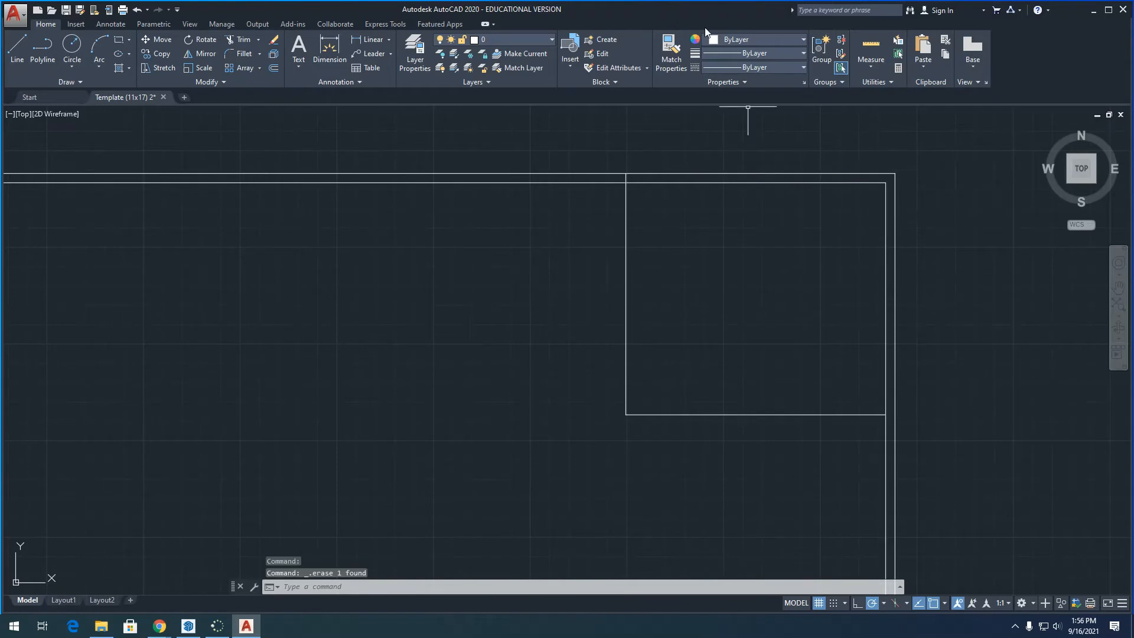
pyautogui.scroll(5, 643, 147)
pyautogui.click(597, 225)
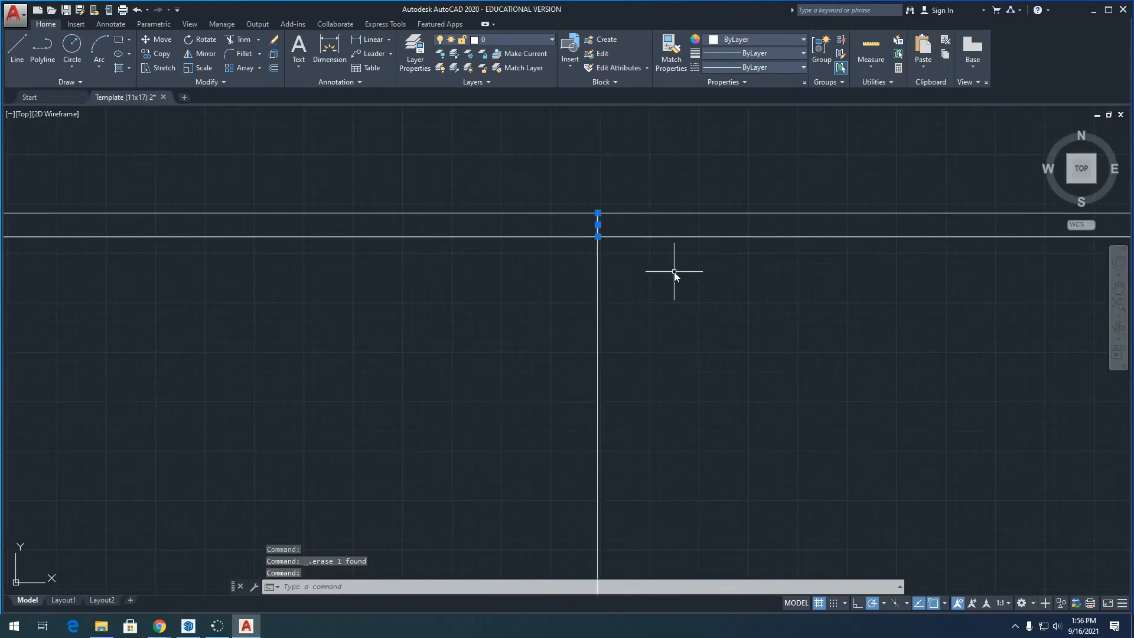
pyautogui.press('Escape')
pyautogui.scroll(-3, 650, 201)
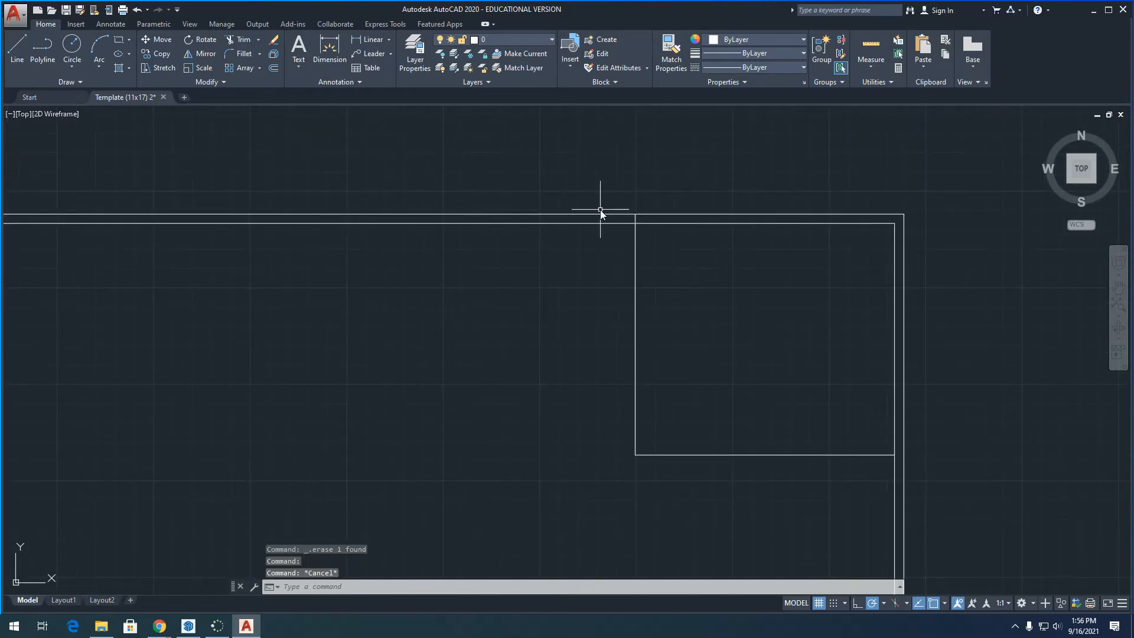
# - Draw a second room's outline: a 16' line leftward from the corner room's lower left corner, then straight up to the inner wall line
pyautogui.scroll(-2, 735, 324)
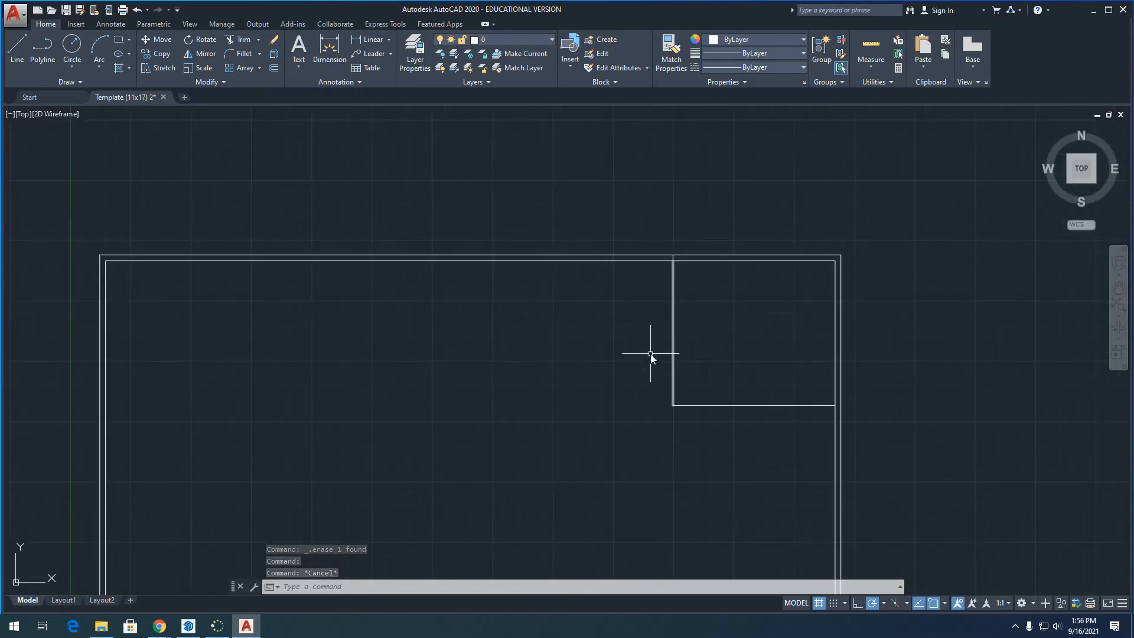
pyautogui.scroll(-2, 630, 354)
pyautogui.scroll(4, 636, 354)
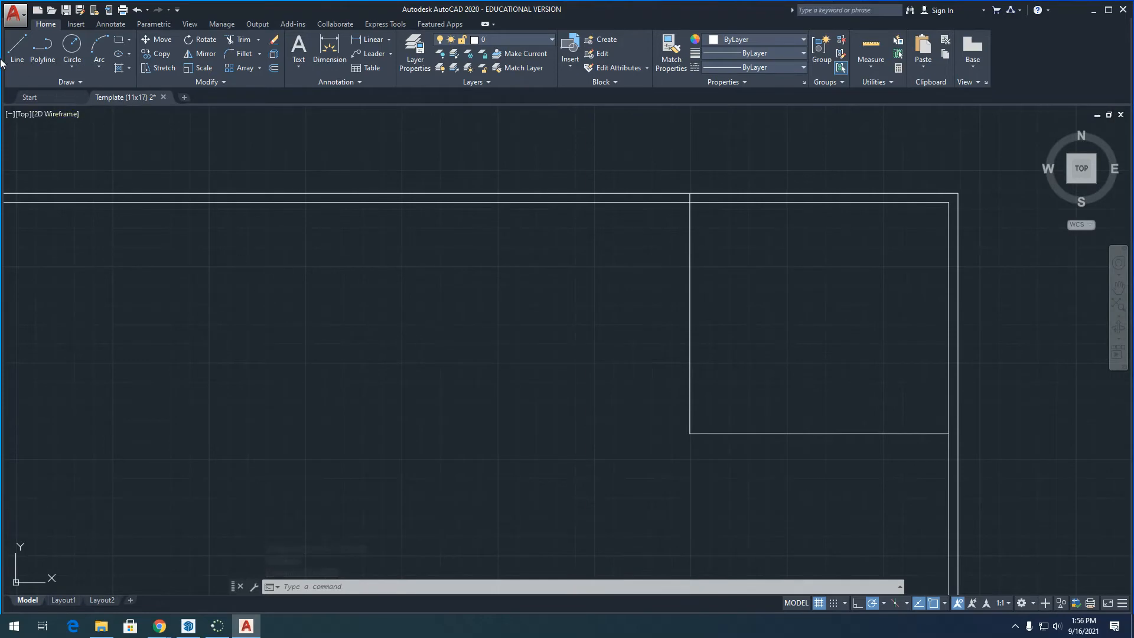
pyautogui.click(17, 50)
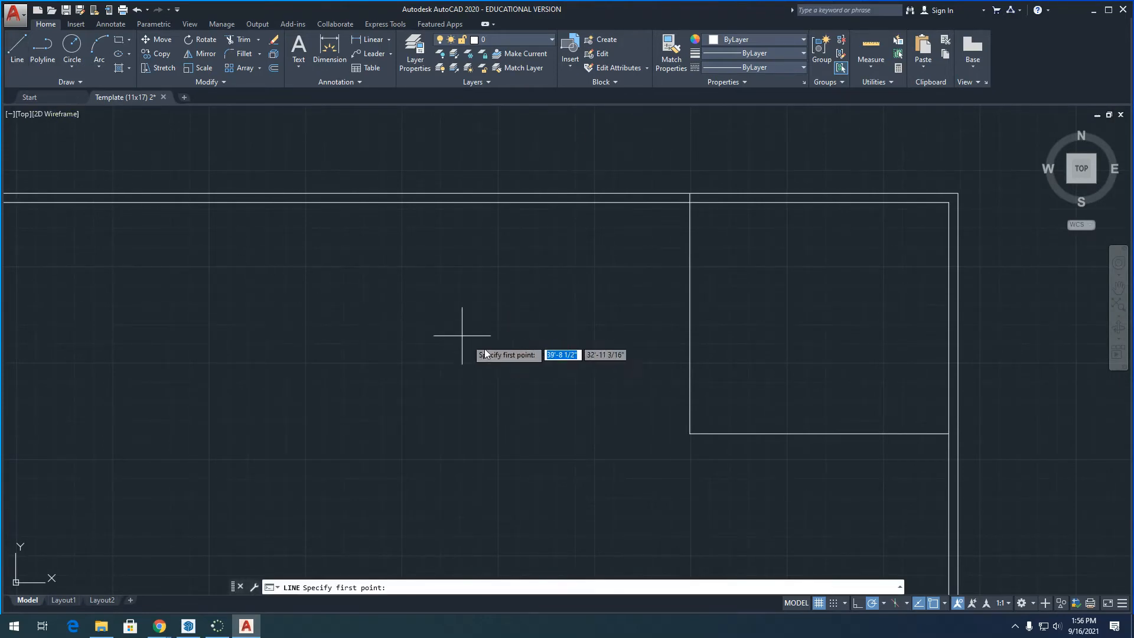
pyautogui.click(693, 437)
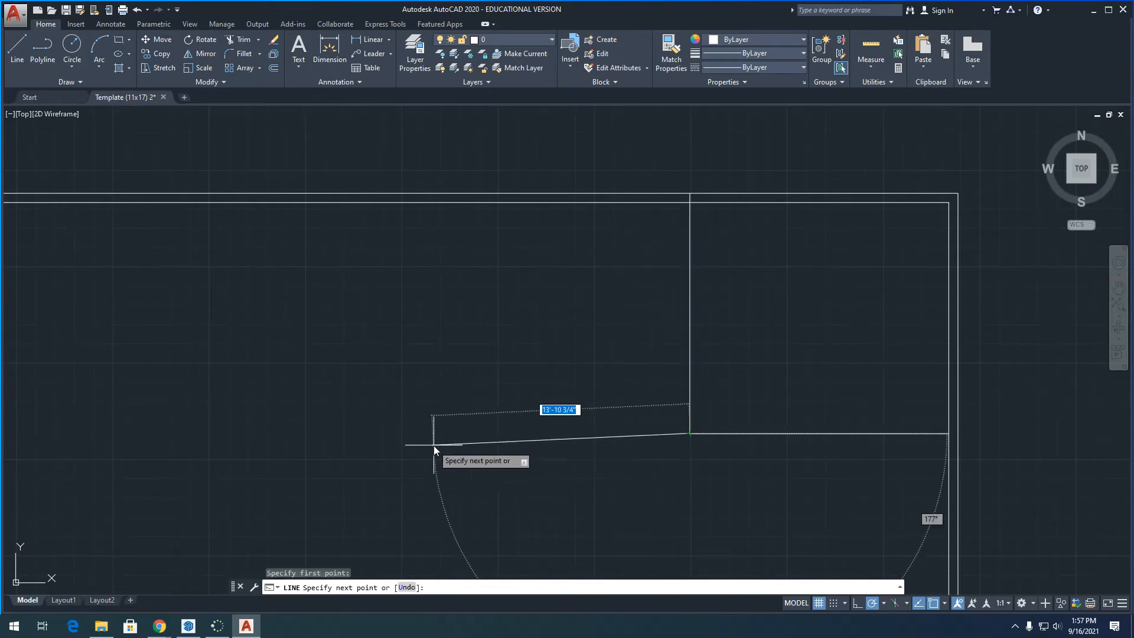
pyautogui.write("16'")
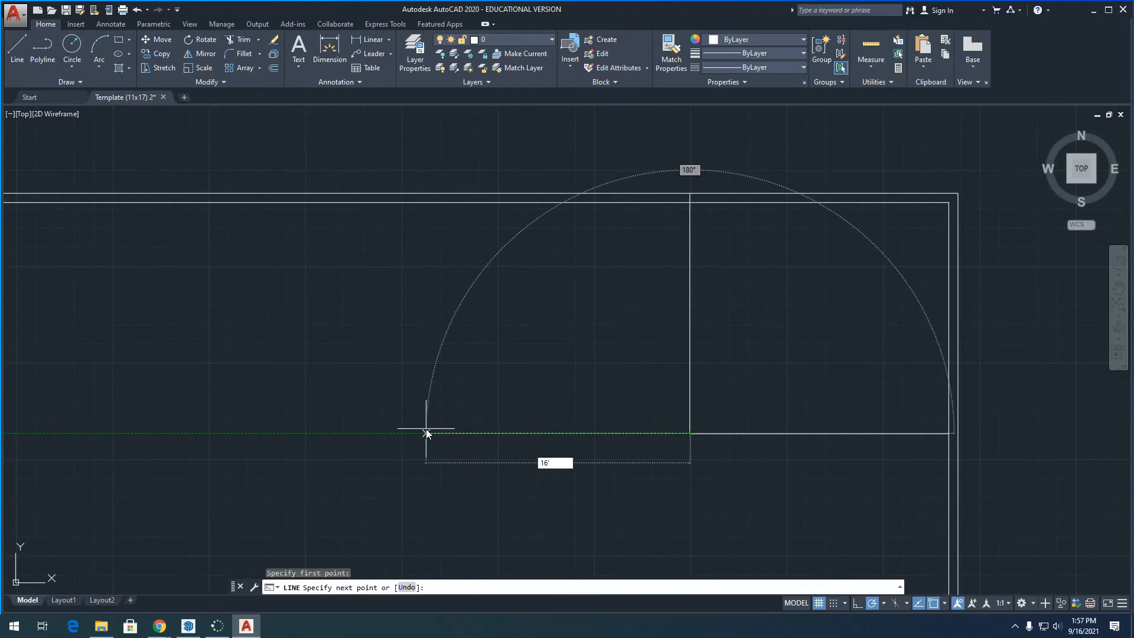
pyautogui.press('Return')
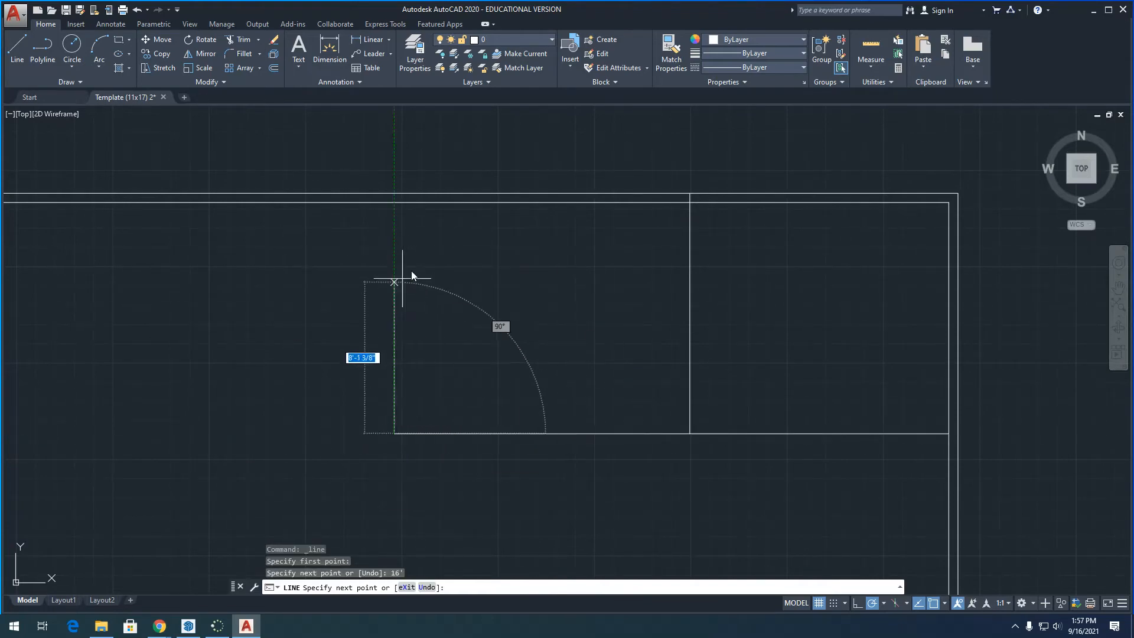
pyautogui.click(394, 204)
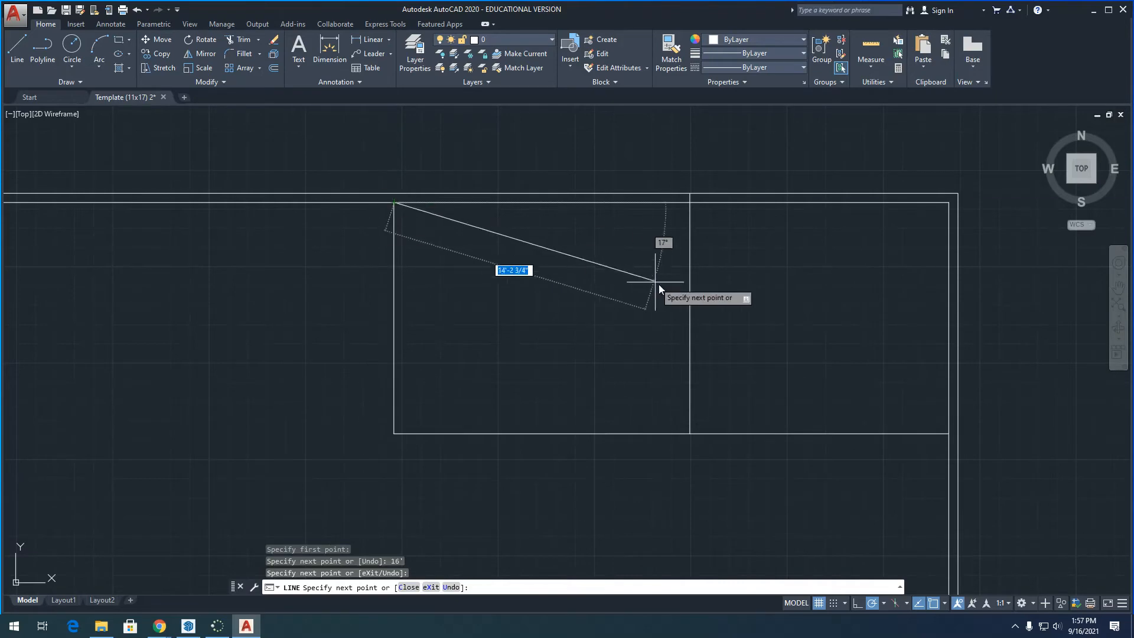
pyautogui.press('Escape')
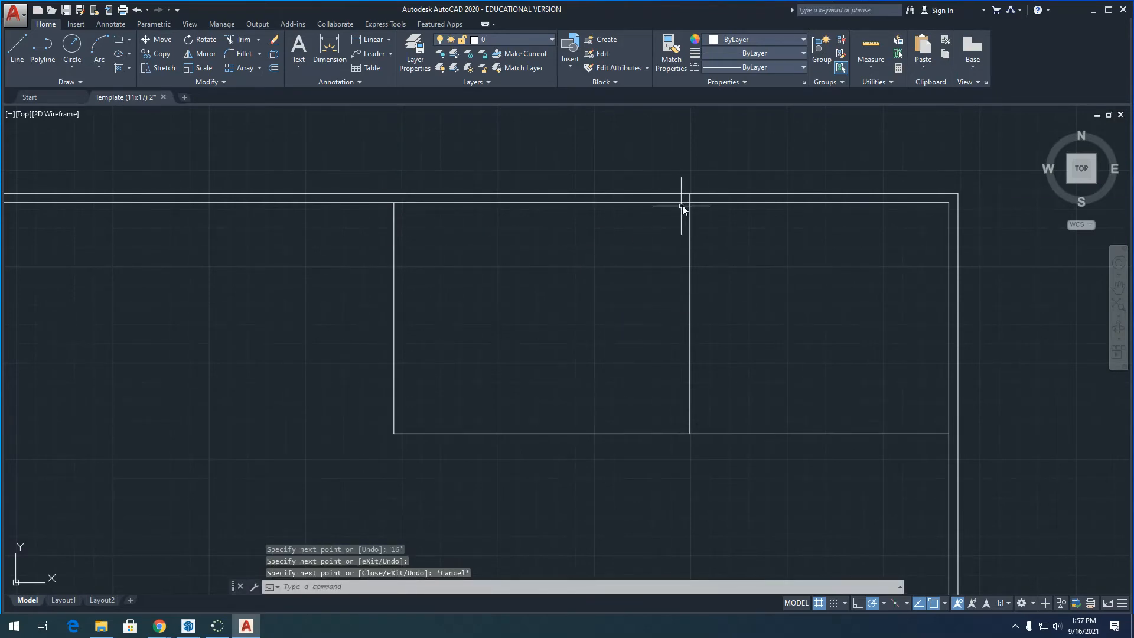
# - Erase the short line crossing the upper wall thickness above the partition between the two rooms
pyautogui.scroll(5, 682, 207)
pyautogui.scroll(-5, 567, 281)
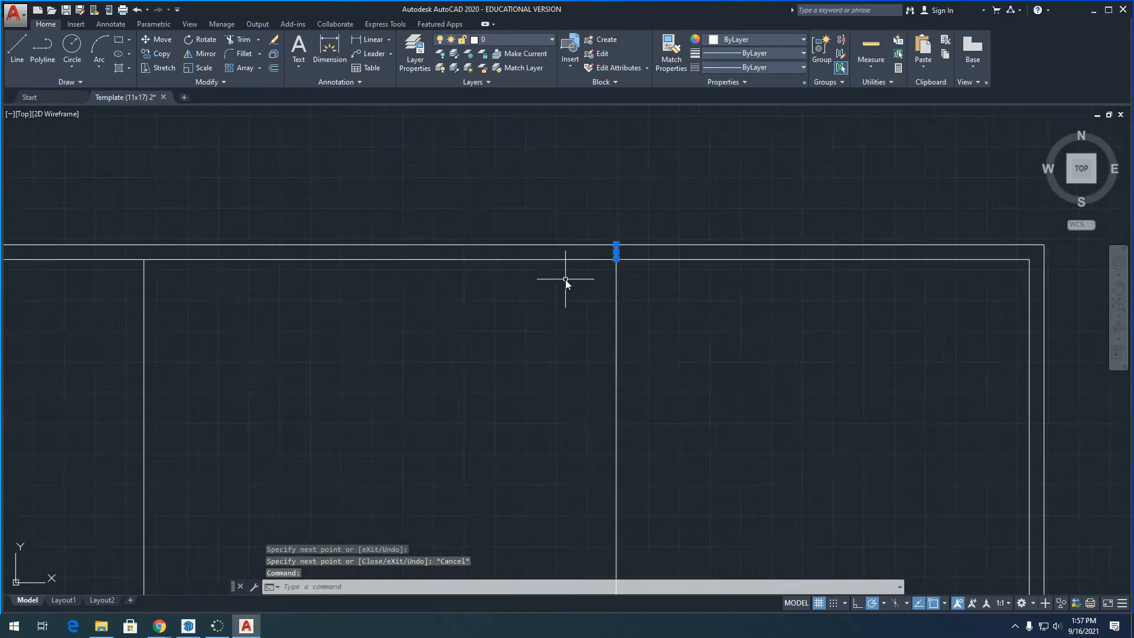
pyautogui.press('Delete')
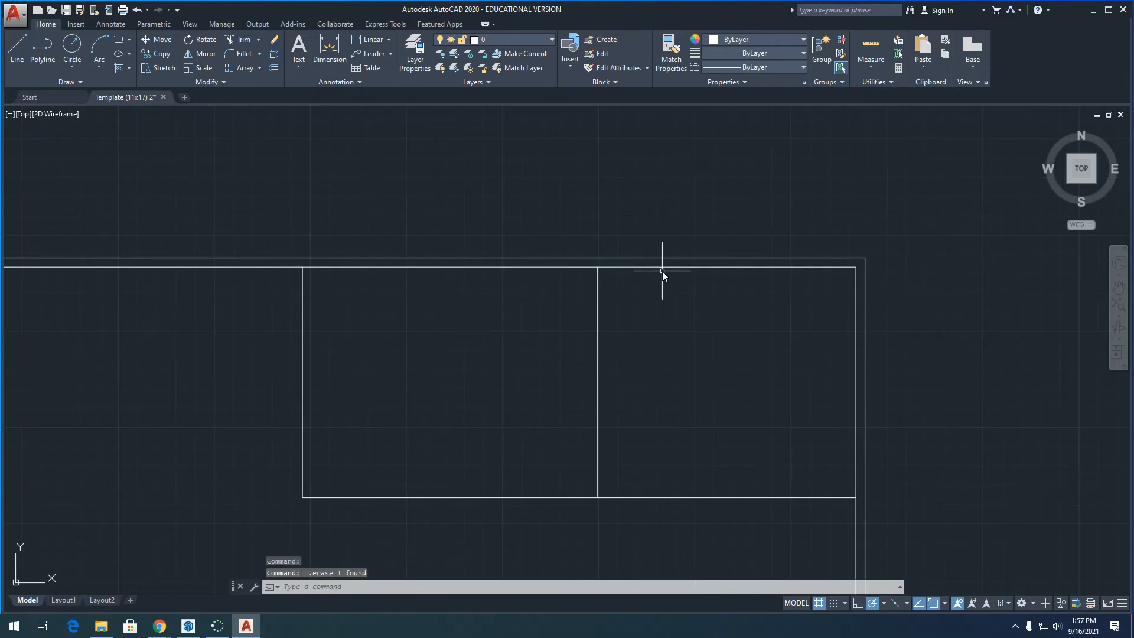
# - Offset the partition line between the two rooms 6" to the left
pyautogui.scroll(-2, 662, 271)
pyautogui.scroll(2, 732, 355)
pyautogui.scroll(-2, 732, 355)
pyautogui.scroll(2, 733, 355)
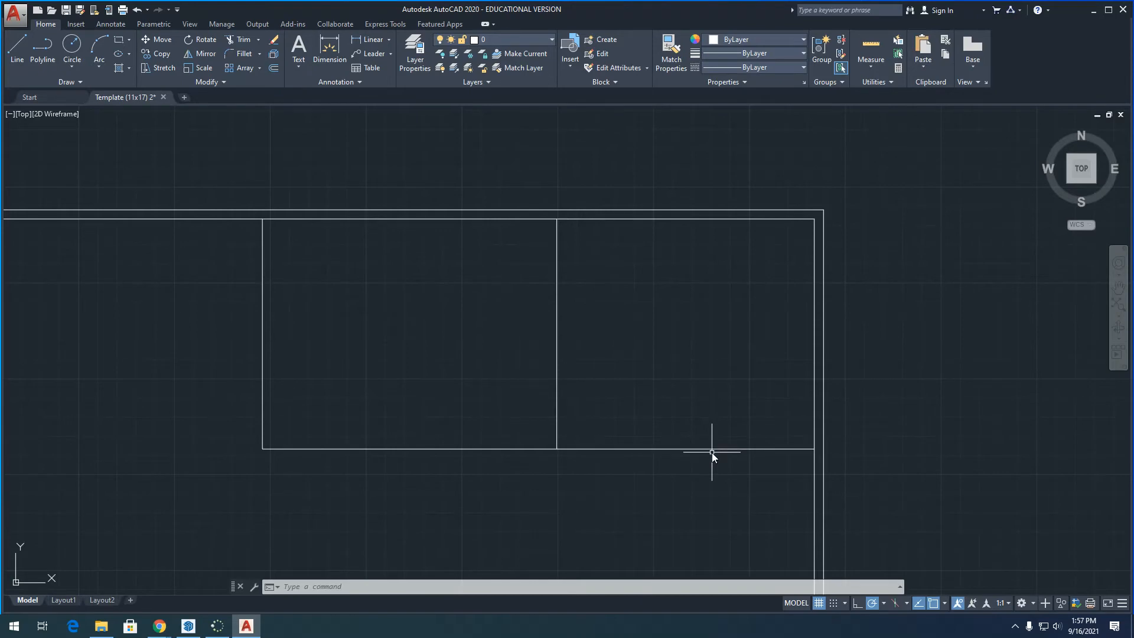
pyautogui.write('OFFSET')
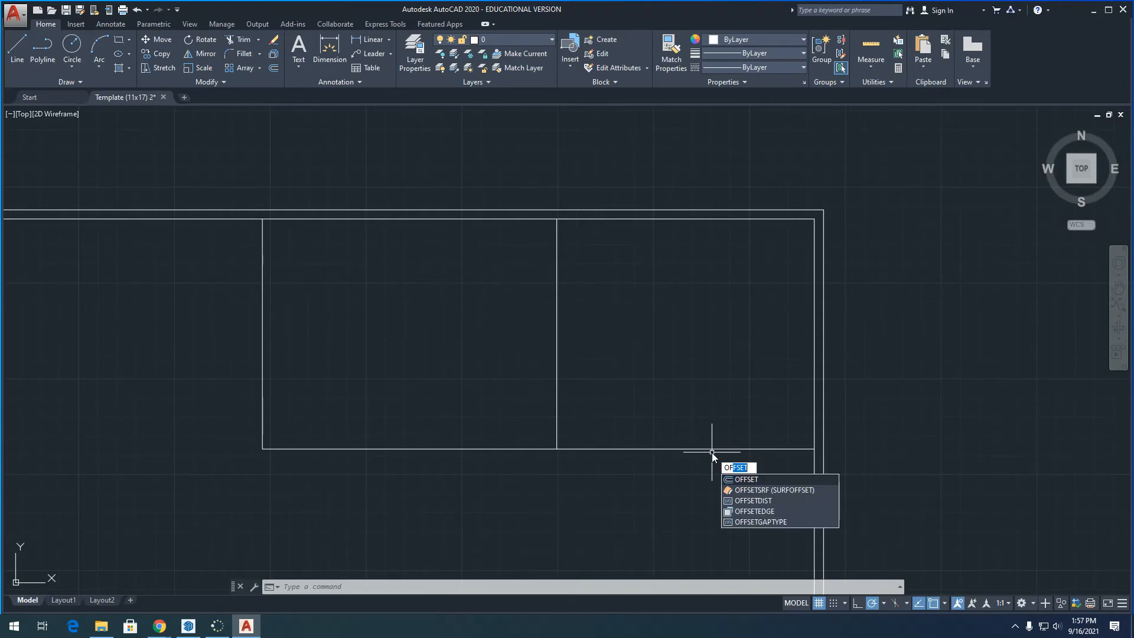
pyautogui.press('Return')
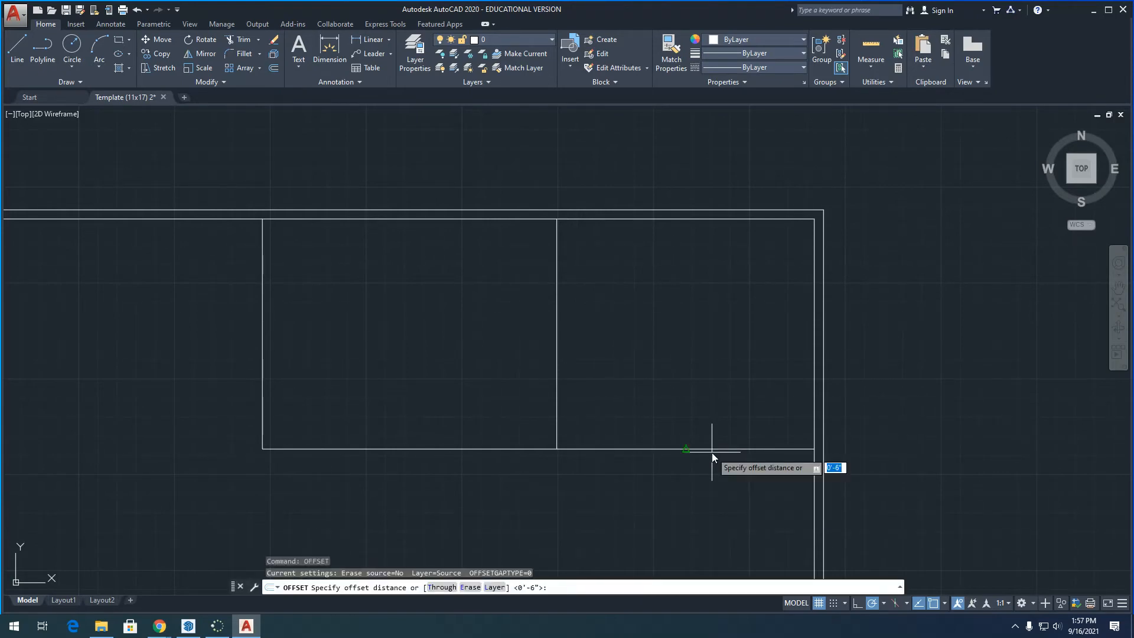
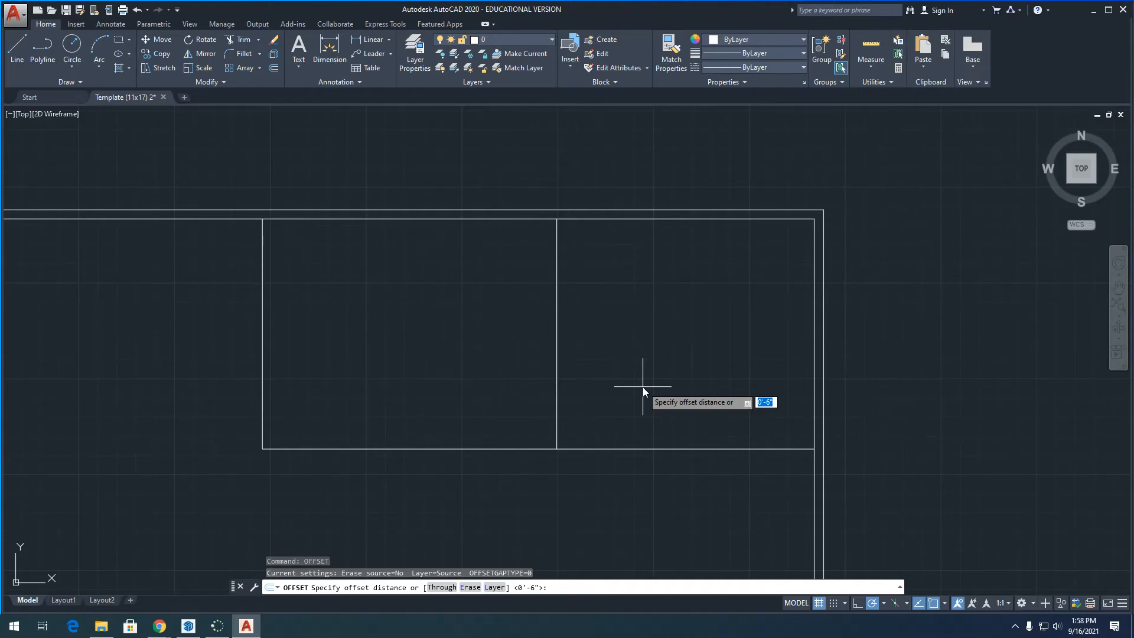
pyautogui.press('Return')
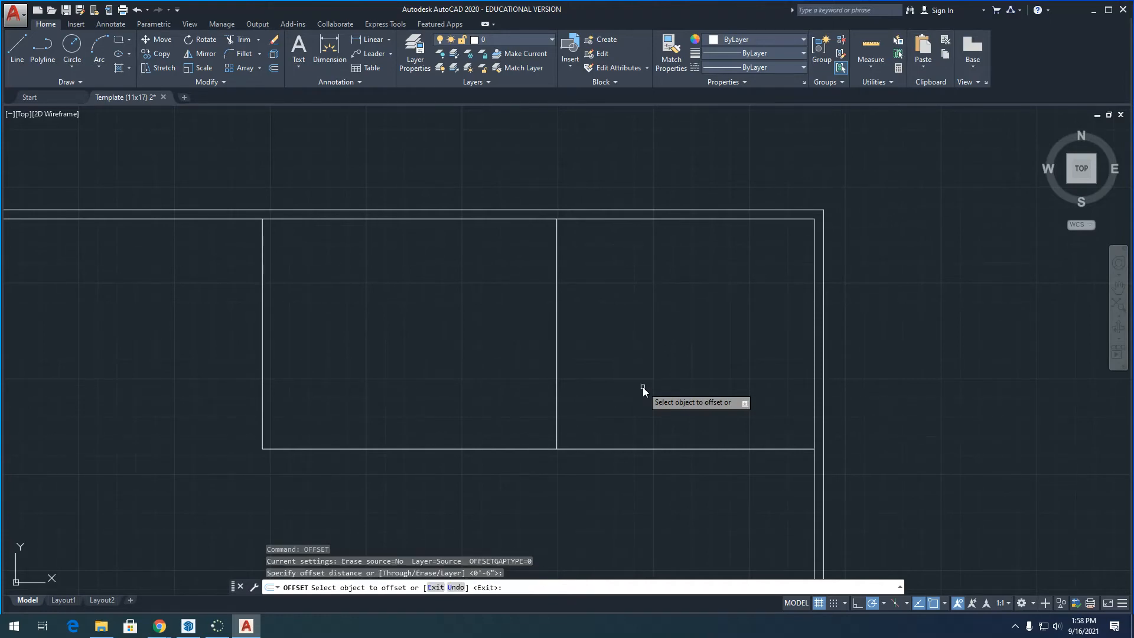
pyautogui.click(557, 296)
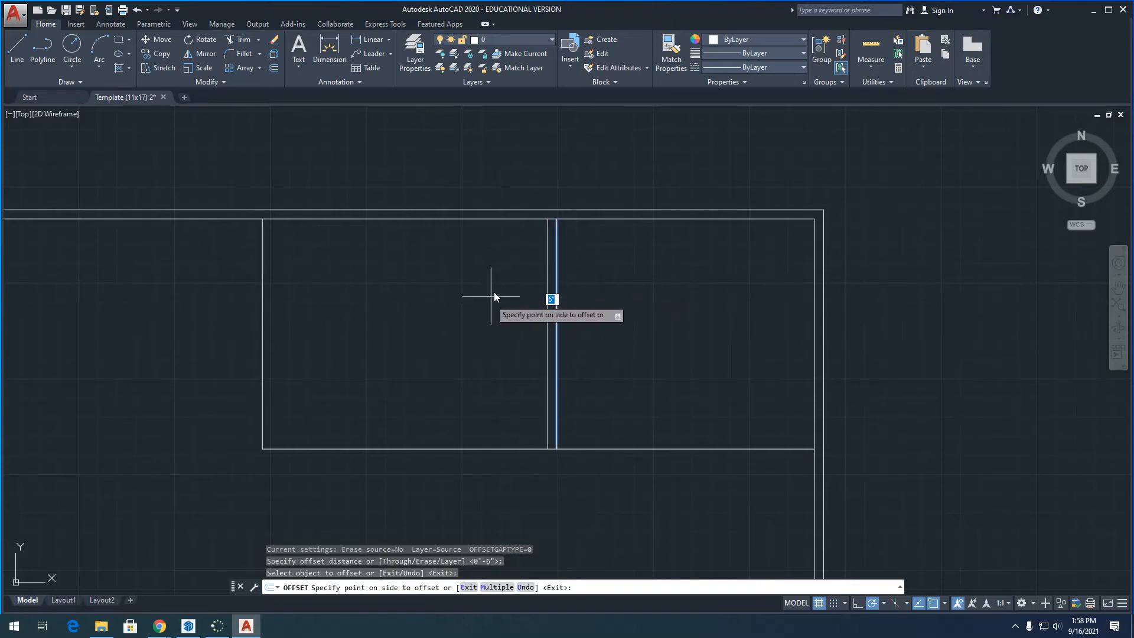
pyautogui.click(429, 317)
pyautogui.rightClick(647, 334)
pyautogui.click(652, 338)
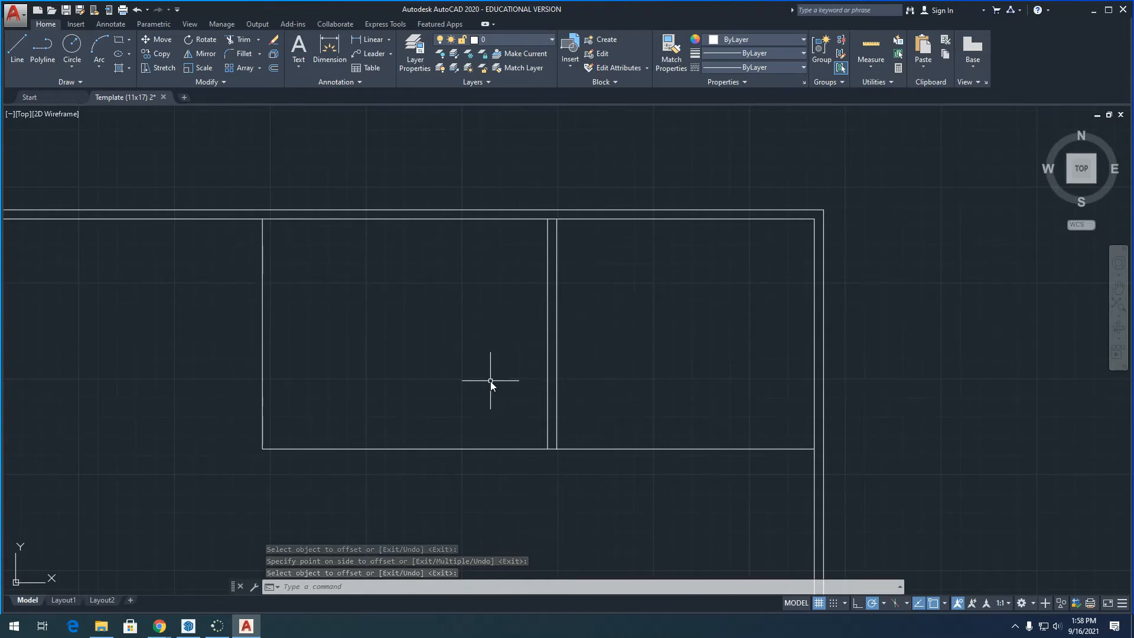
# - Offset the lower wall lines of both rooms 4" upward into the rooms
pyautogui.write('o')
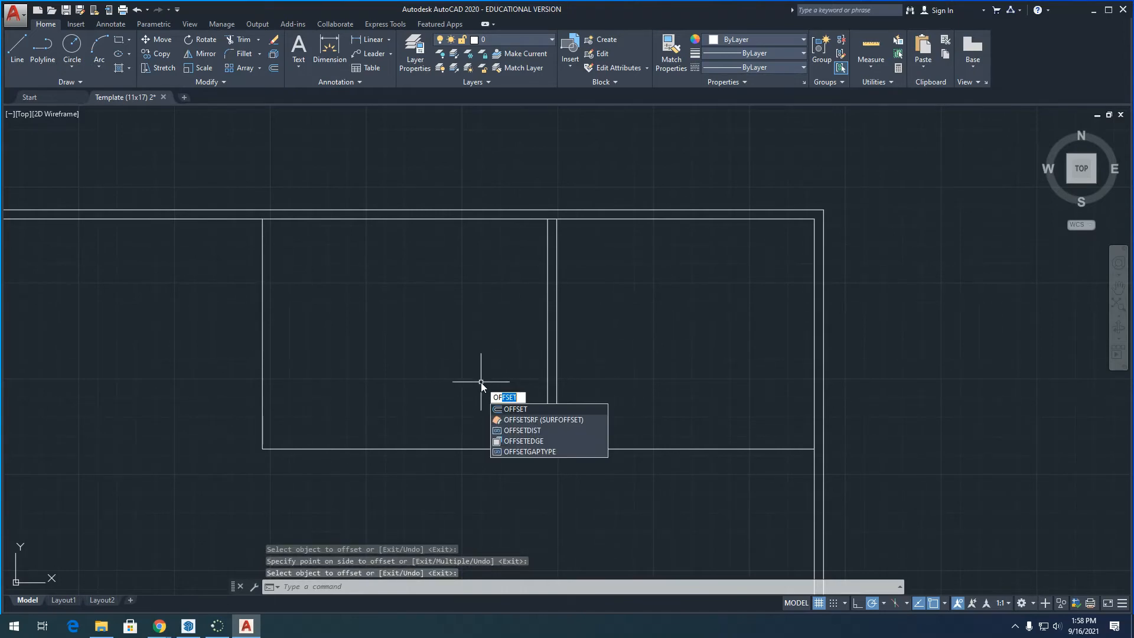
pyautogui.press('Return')
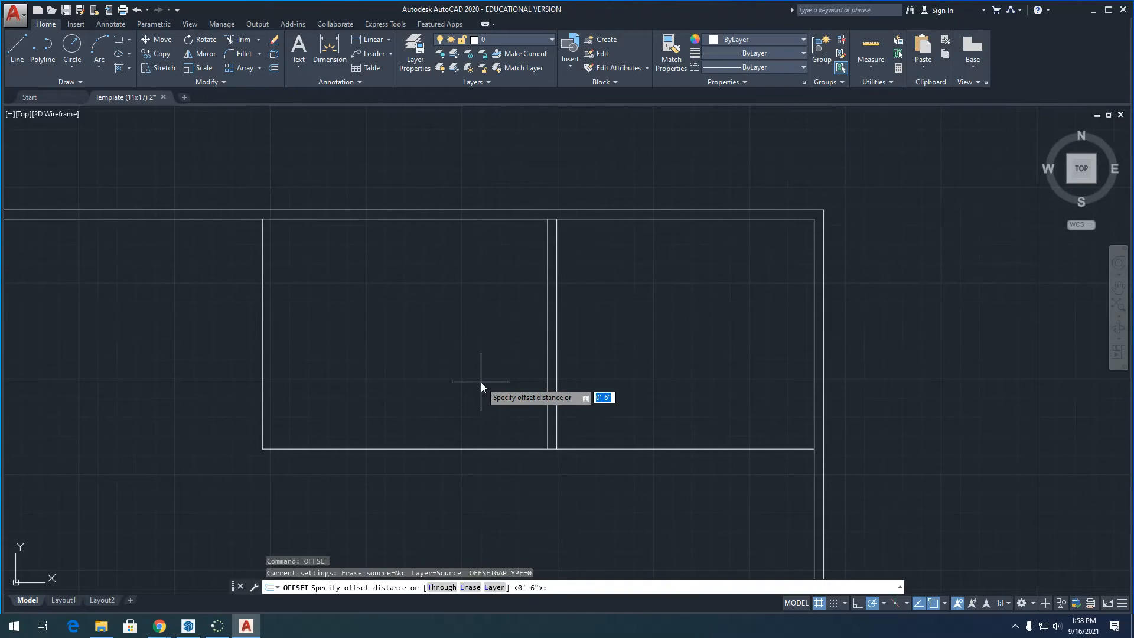
pyautogui.write('4')
pyautogui.press('Return')
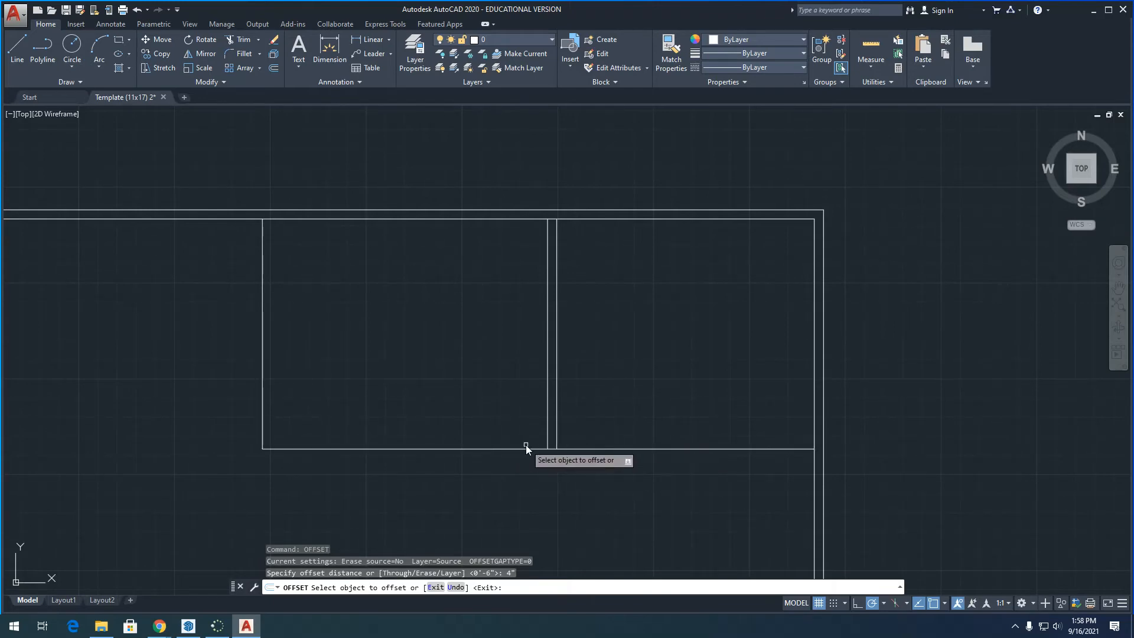
pyautogui.click(609, 448)
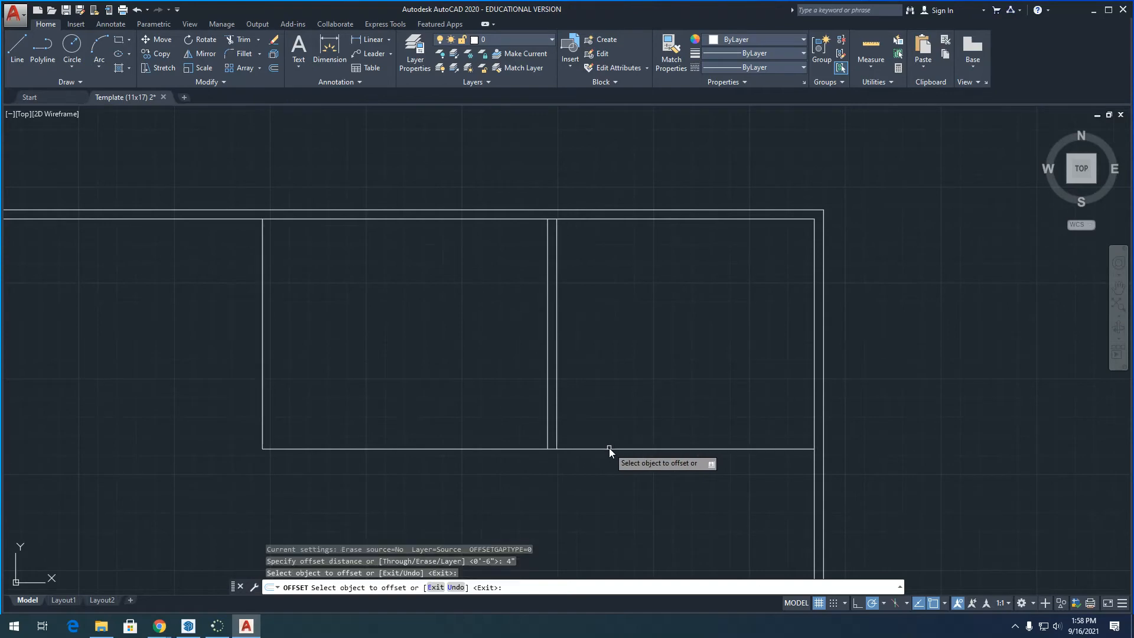
pyautogui.click(601, 448)
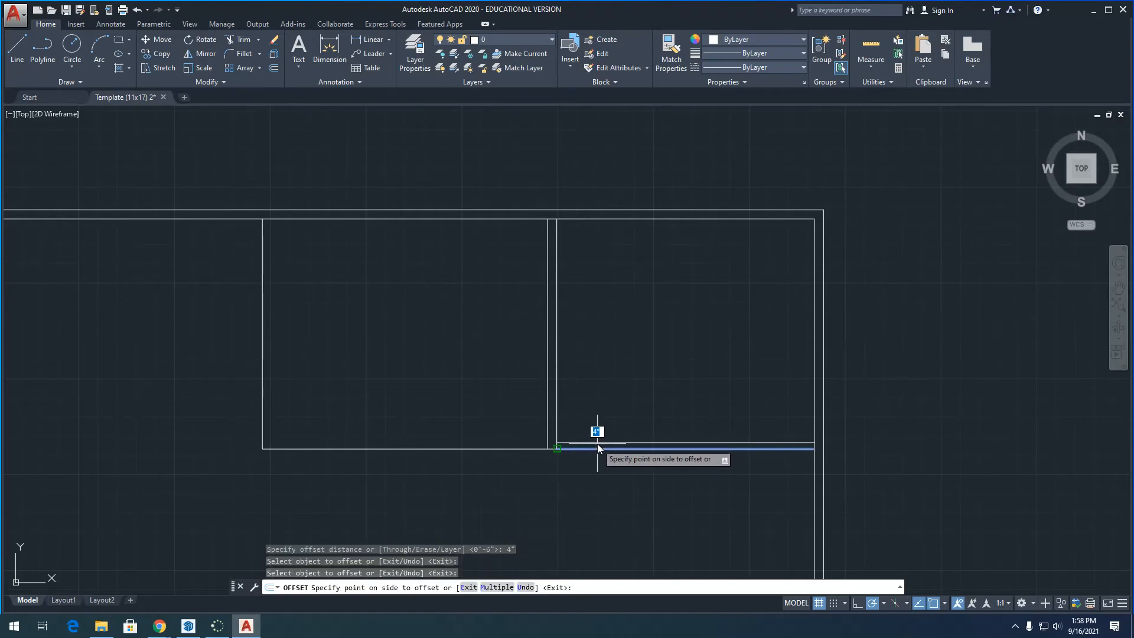
pyautogui.click(645, 438)
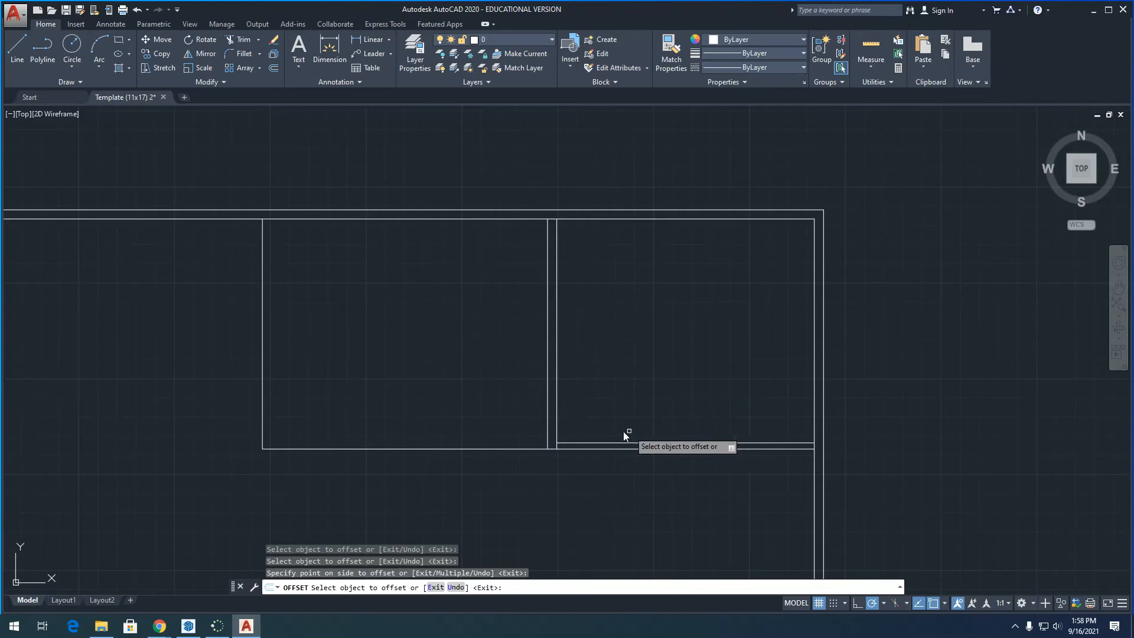
pyautogui.click(524, 448)
pyautogui.click(522, 438)
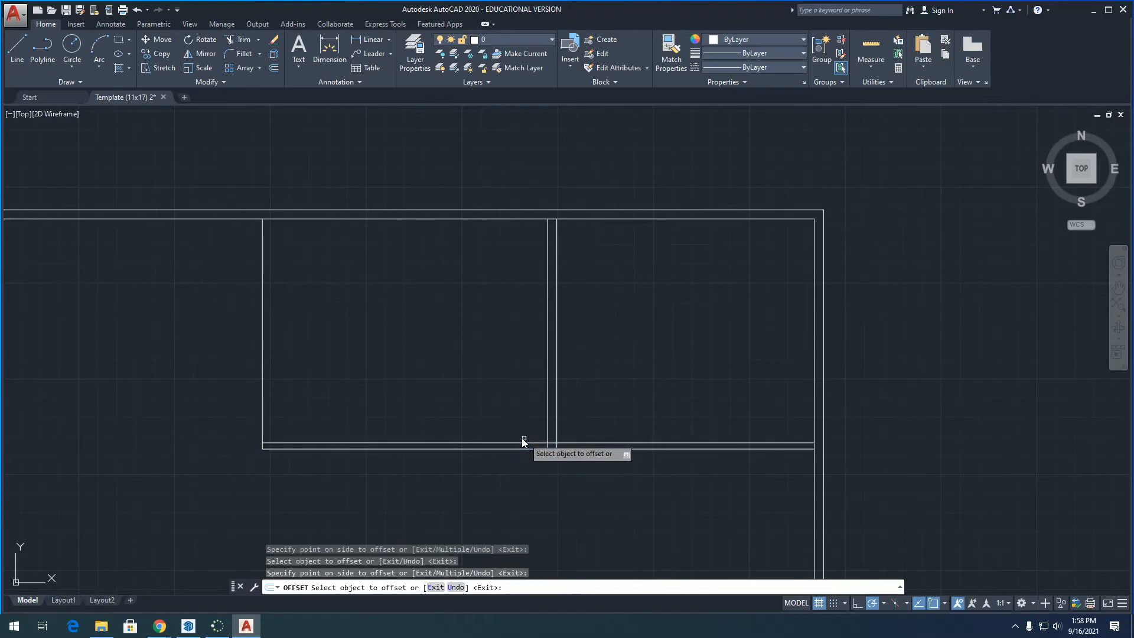
# - Offset the left room's left wall line 4" into the room, and erase the resulting copy
pyautogui.click(263, 409)
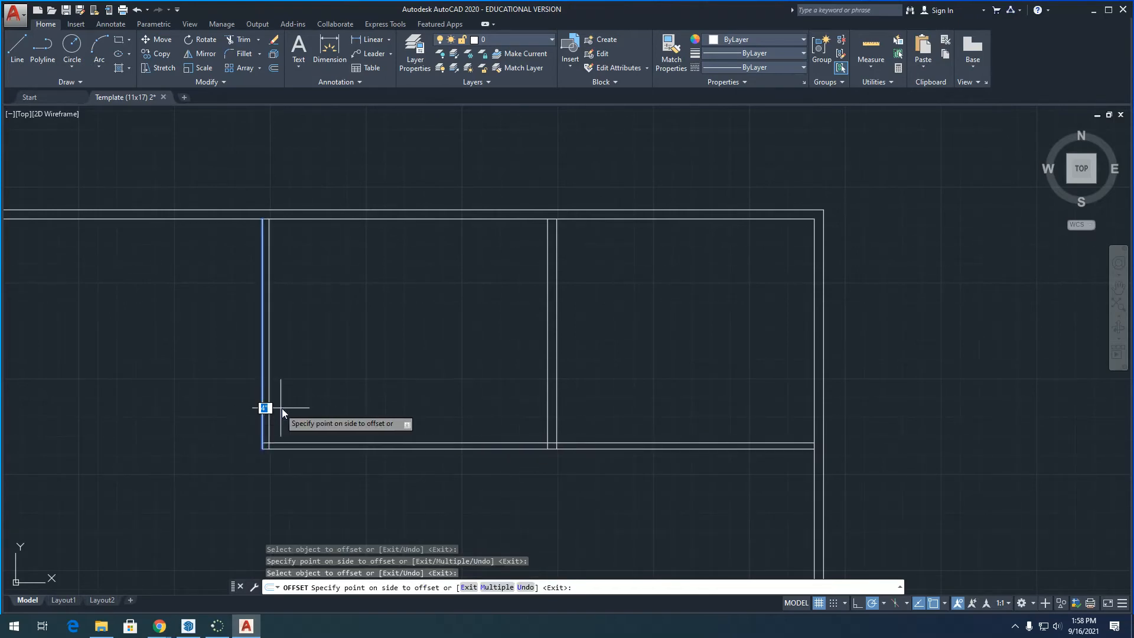
pyautogui.click(293, 410)
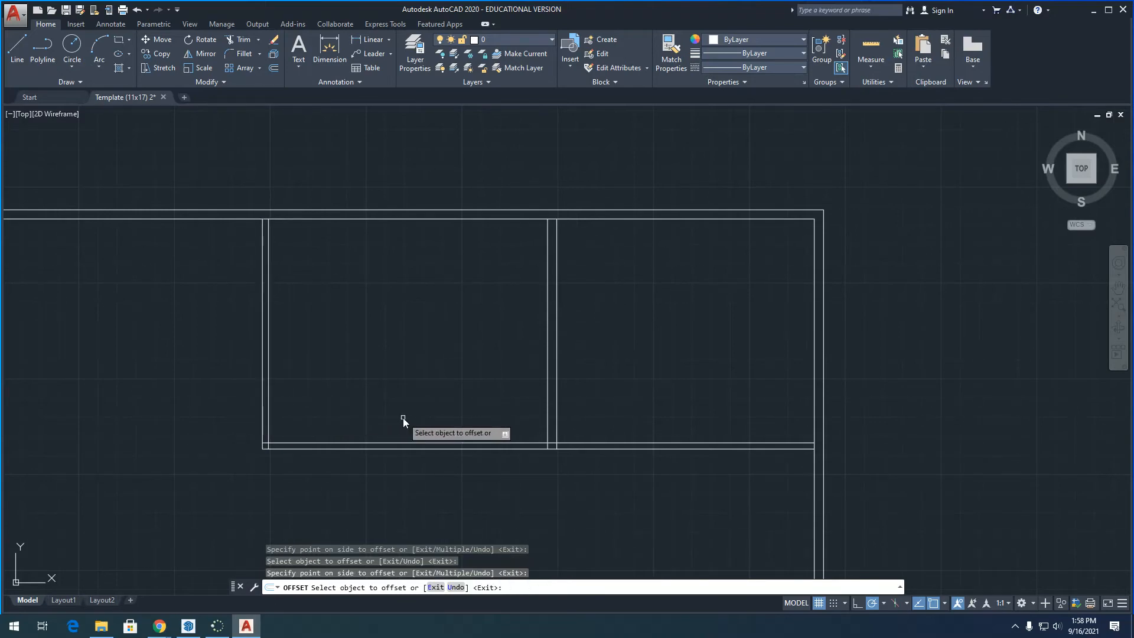
pyautogui.rightClick(403, 417)
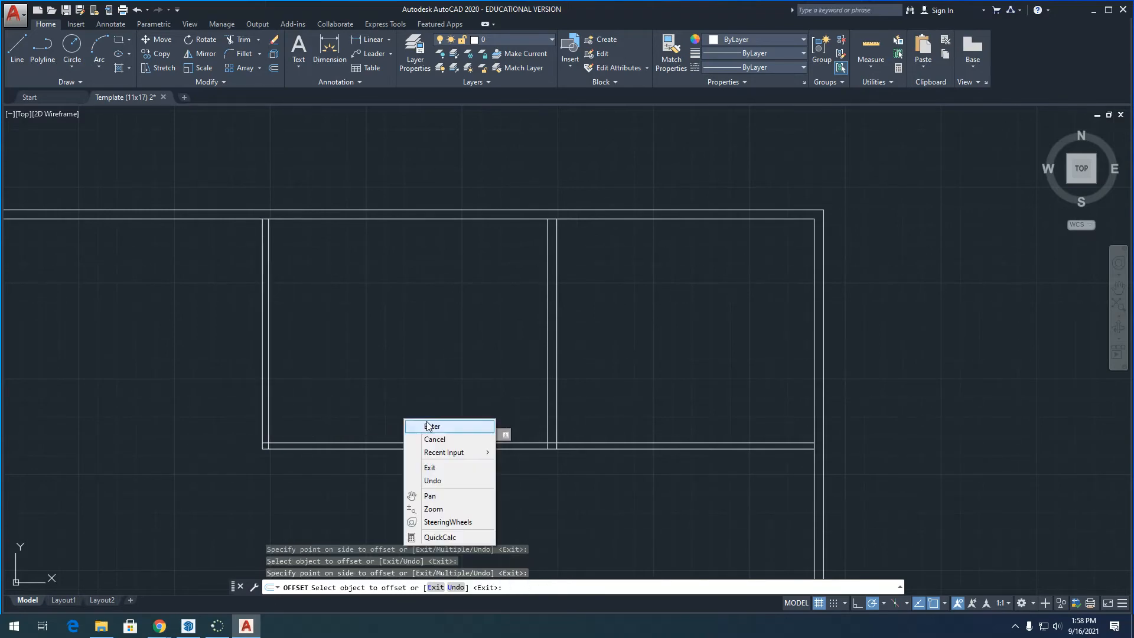
pyautogui.click(427, 421)
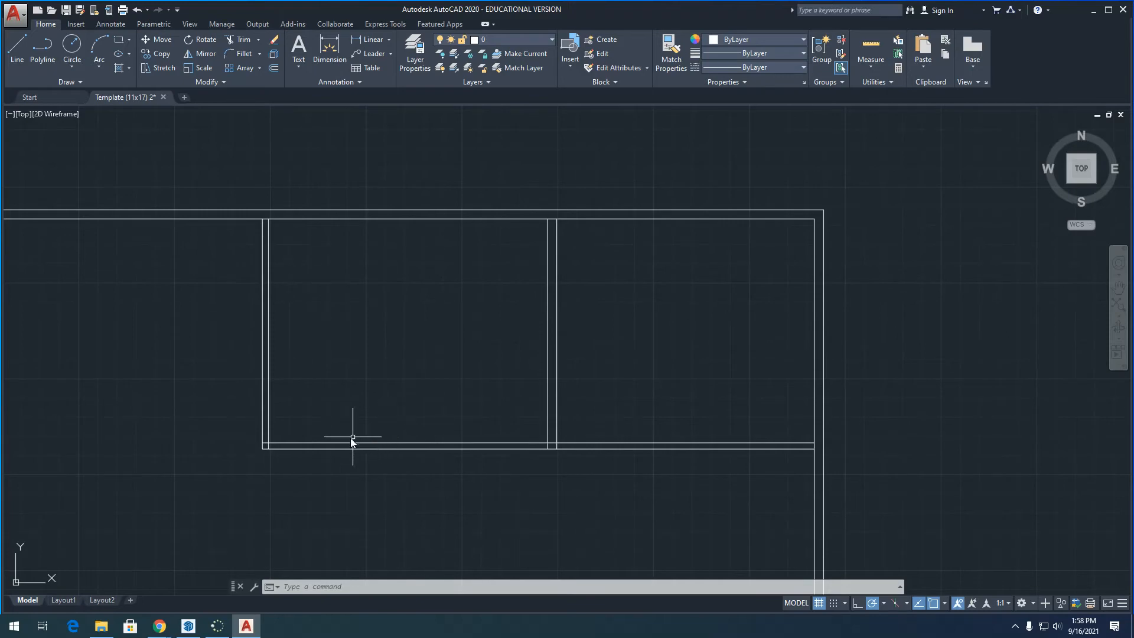
pyautogui.click(268, 432)
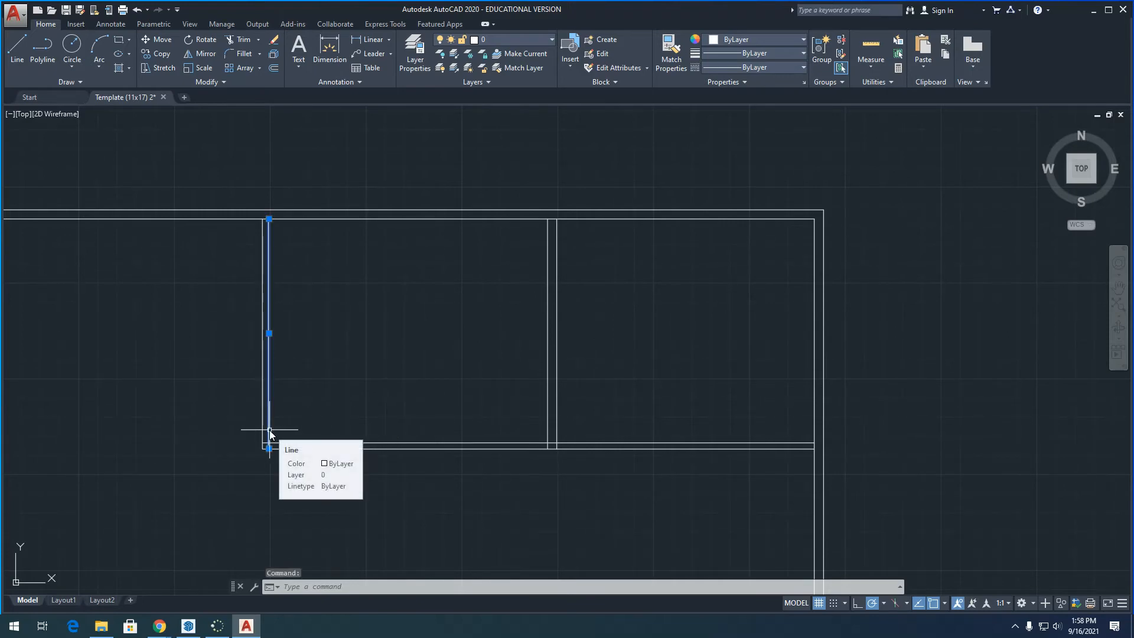
pyautogui.press('Delete')
# - Offset the left room's outer left wall line 4" to the right
pyautogui.write('off')
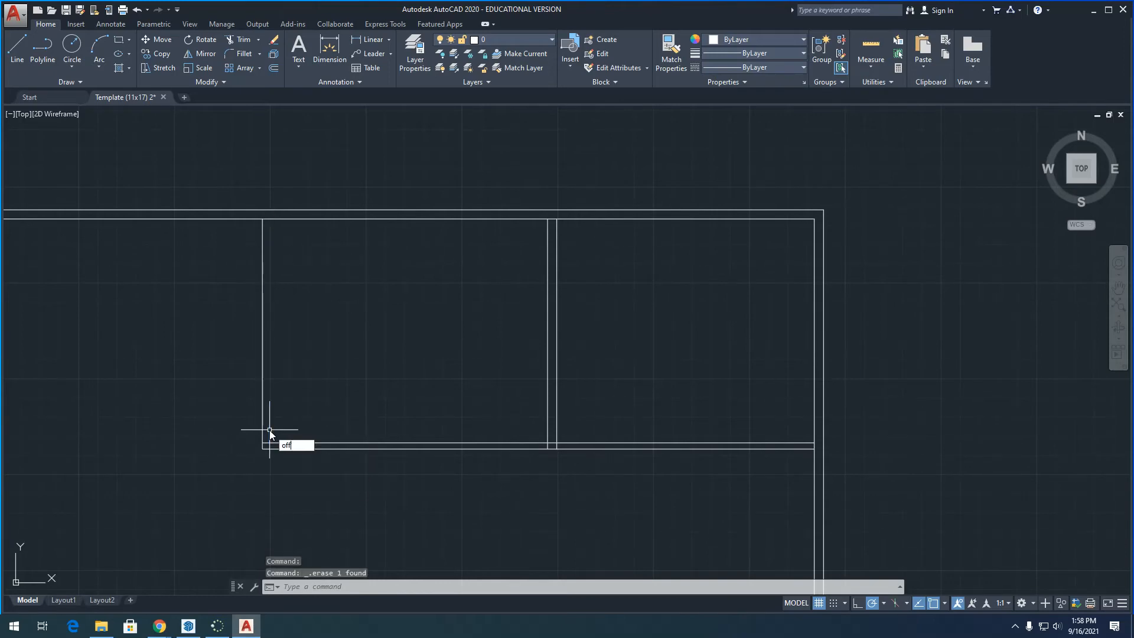
pyautogui.press('Return')
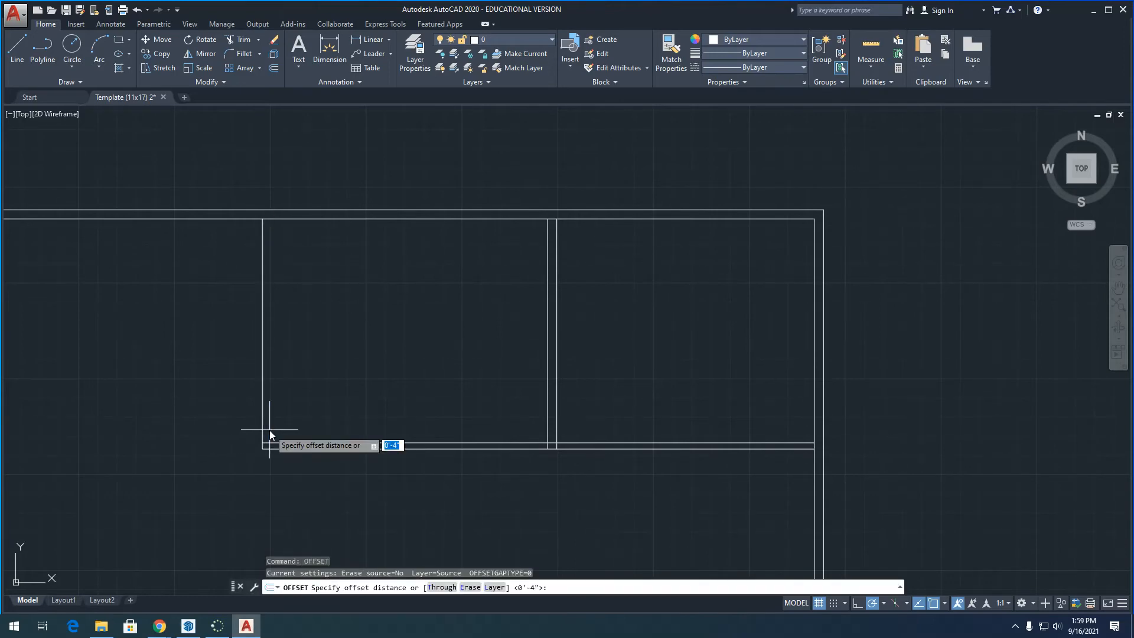
pyautogui.press('Return')
pyautogui.click(262, 427)
pyautogui.click(282, 424)
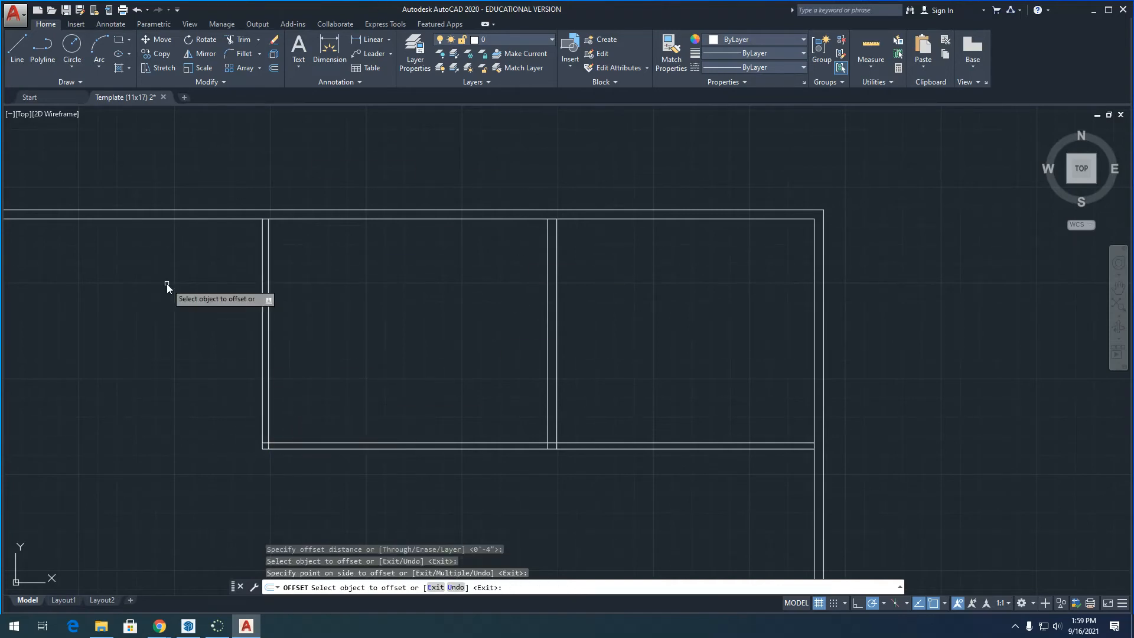
pyautogui.rightClick(350, 342)
pyautogui.click(368, 353)
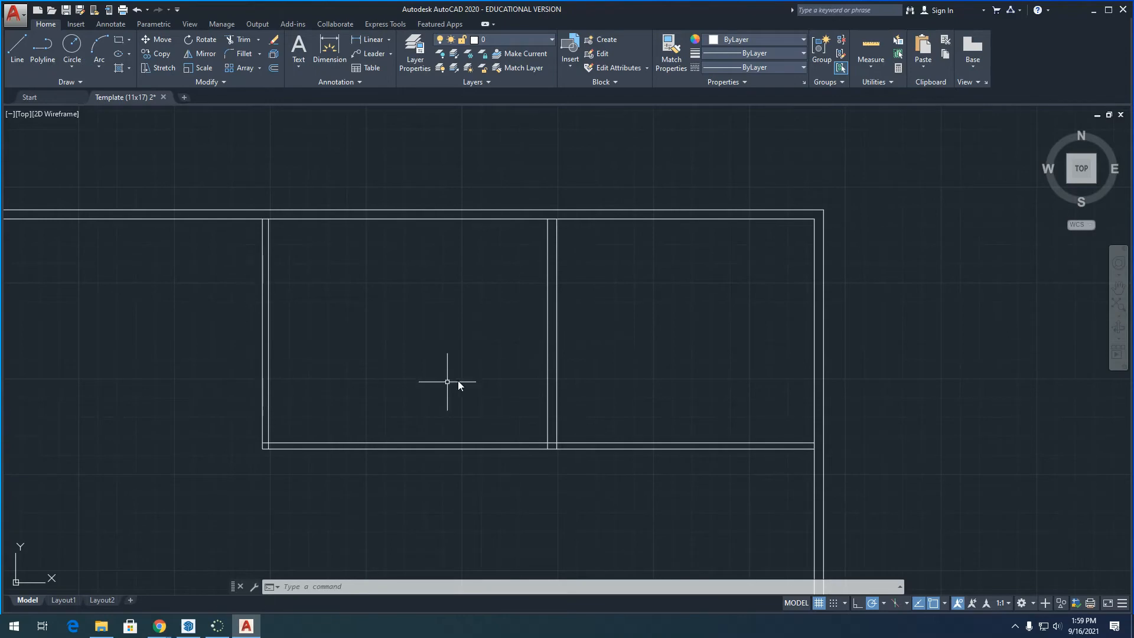
# - Trim the overlapping inner line ends at the left room's lower left corner, using both rooms' lines and the surrounding walls as cutting edges
pyautogui.write('trim')
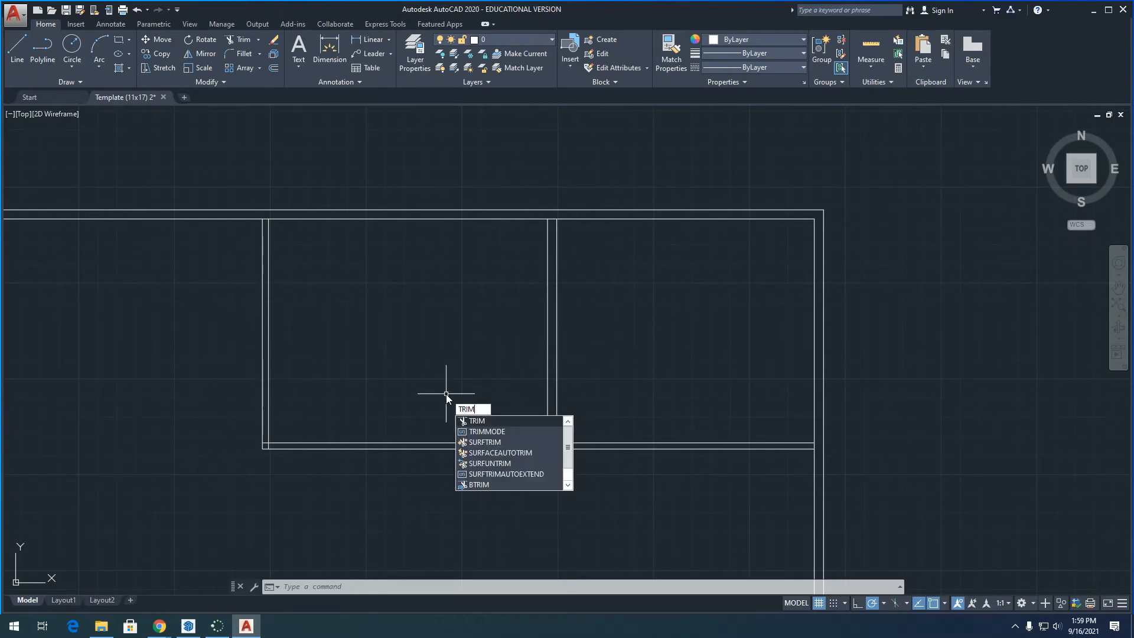
pyautogui.press('Return')
pyautogui.scroll(-8, 512, 284)
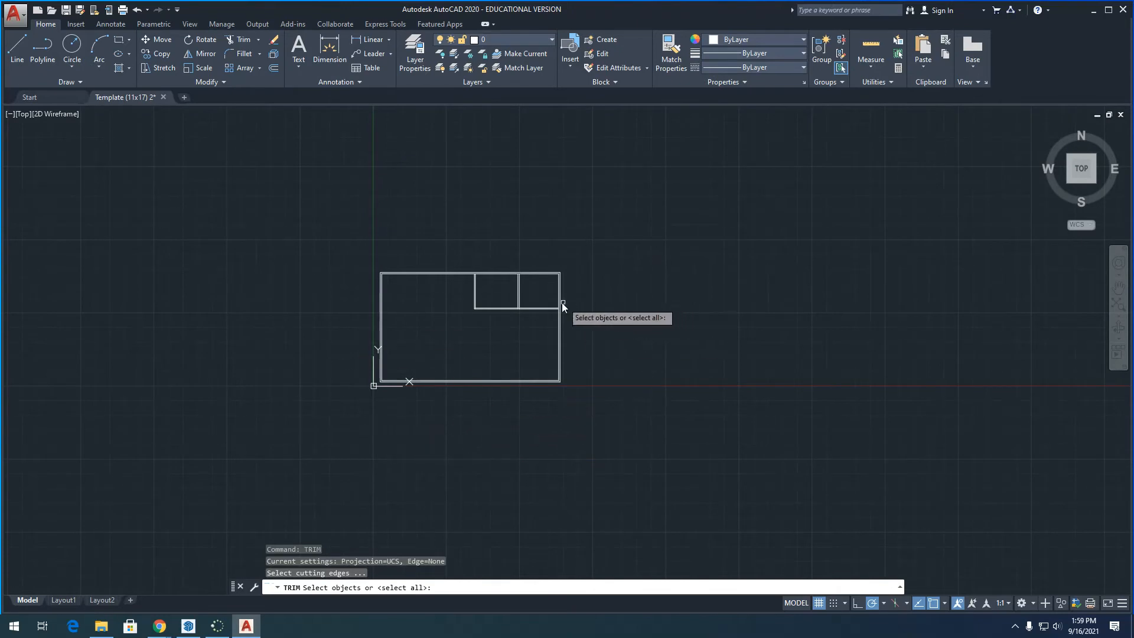
pyautogui.scroll(5, 543, 282)
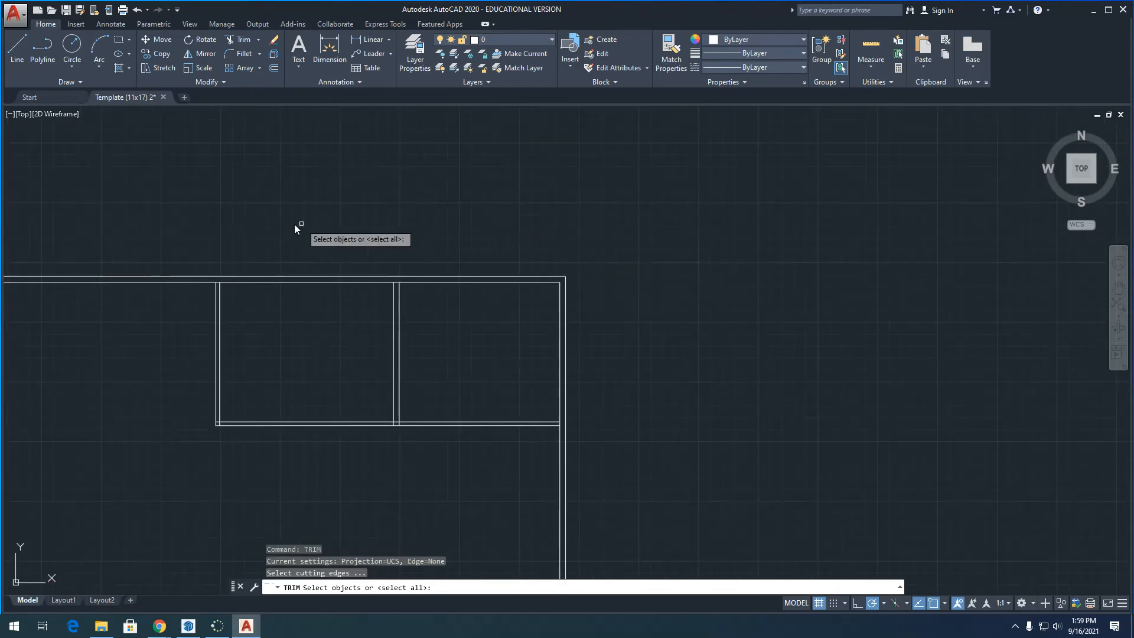
pyautogui.click(608, 205)
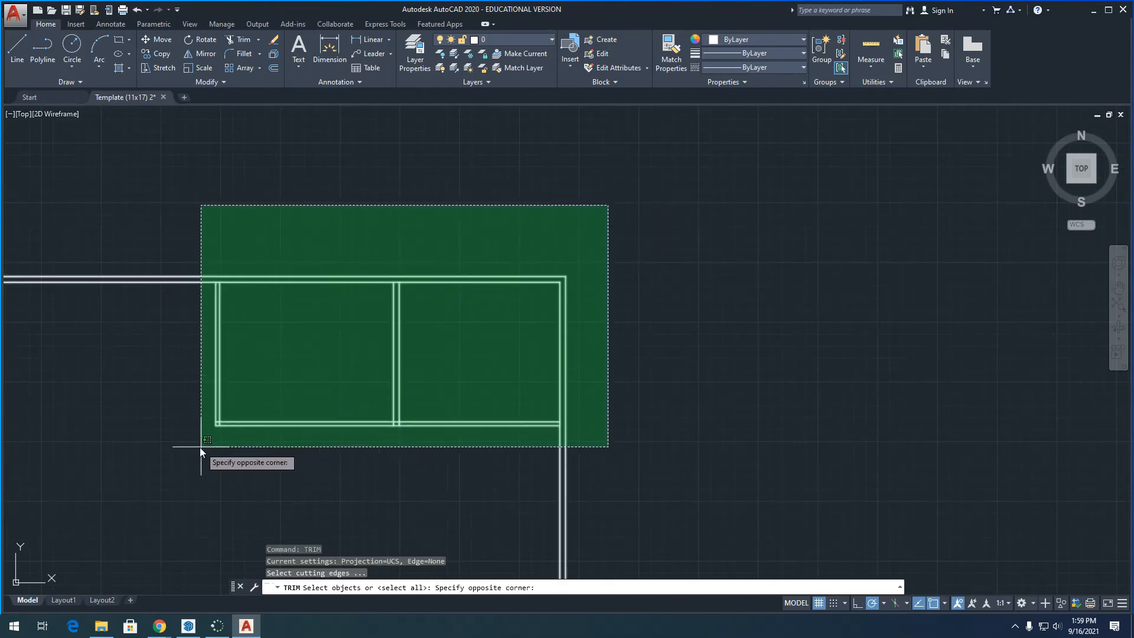
pyautogui.click(163, 456)
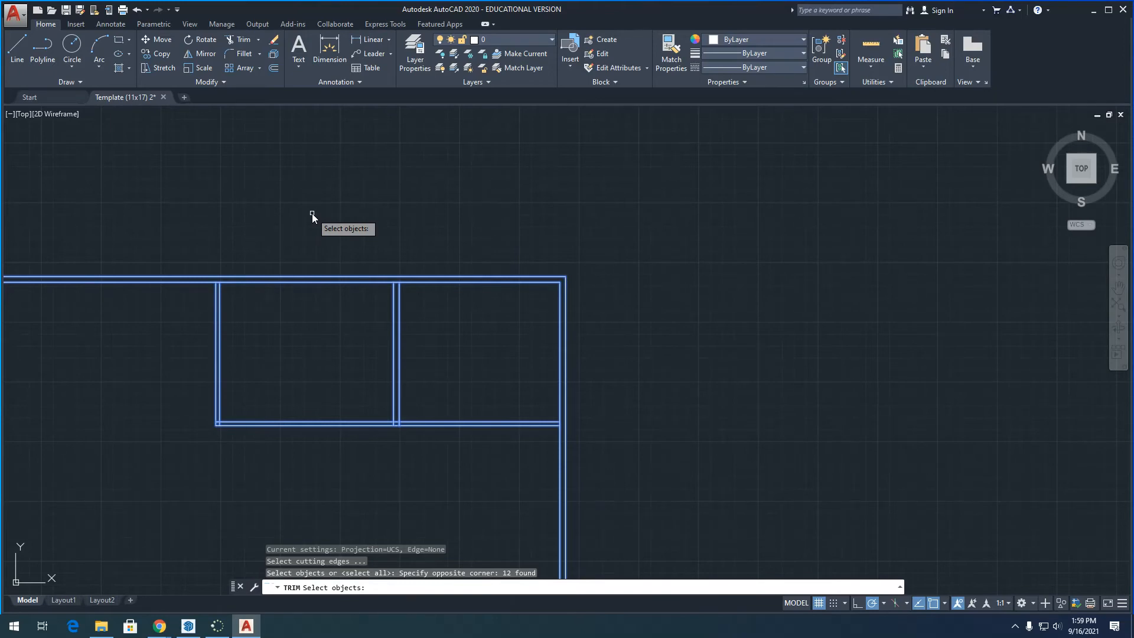
pyautogui.press('Return')
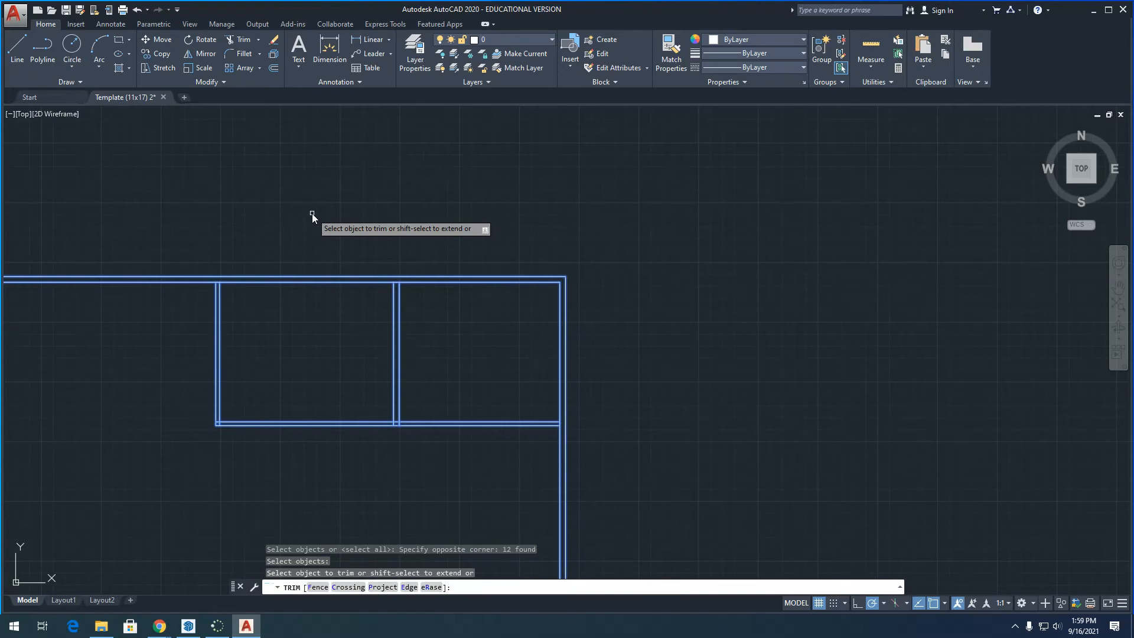
pyautogui.scroll(10, 204, 430)
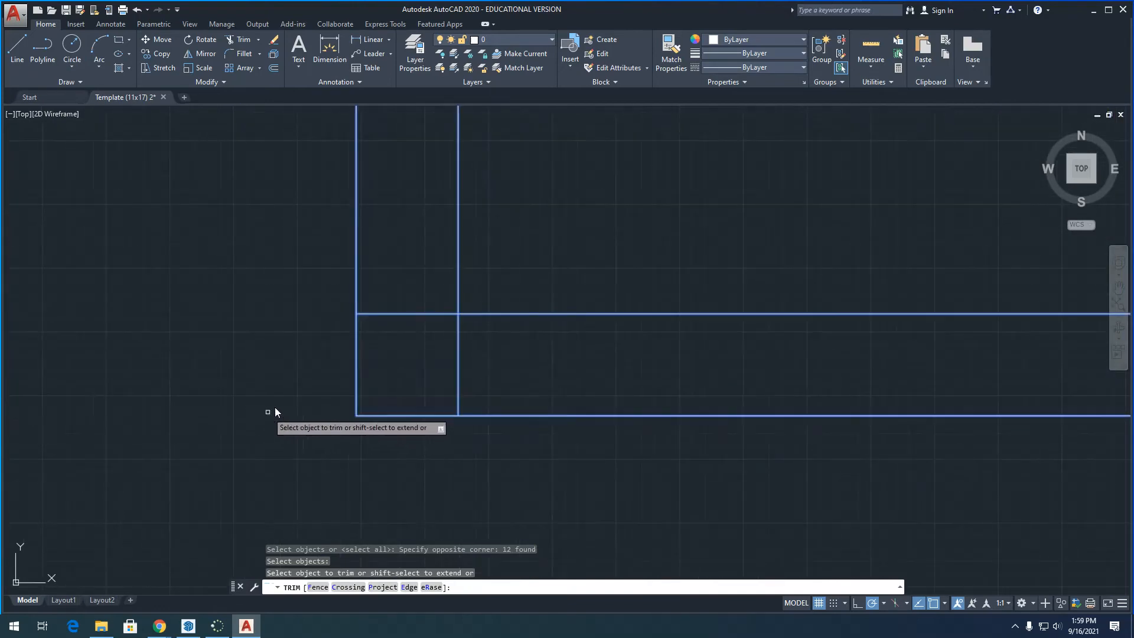
pyautogui.click(380, 315)
pyautogui.click(458, 358)
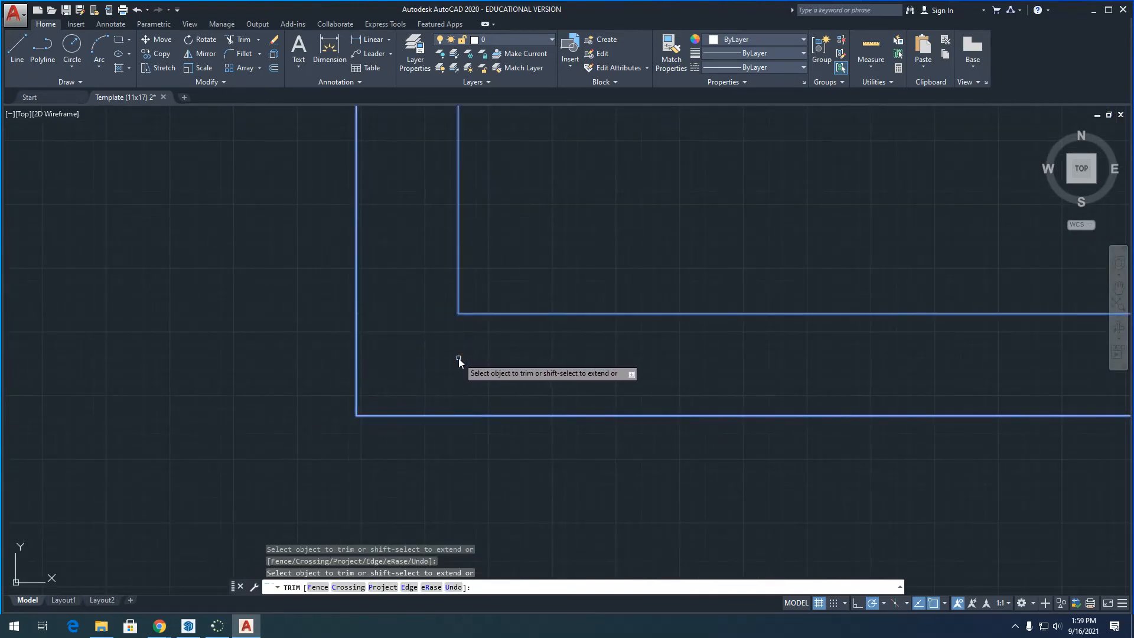
# - Trim the crossing line segments where the middle partition meets the lower wall, leaving an open T-junction
pyautogui.scroll(-5, 258, 326)
pyautogui.scroll(8, 461, 327)
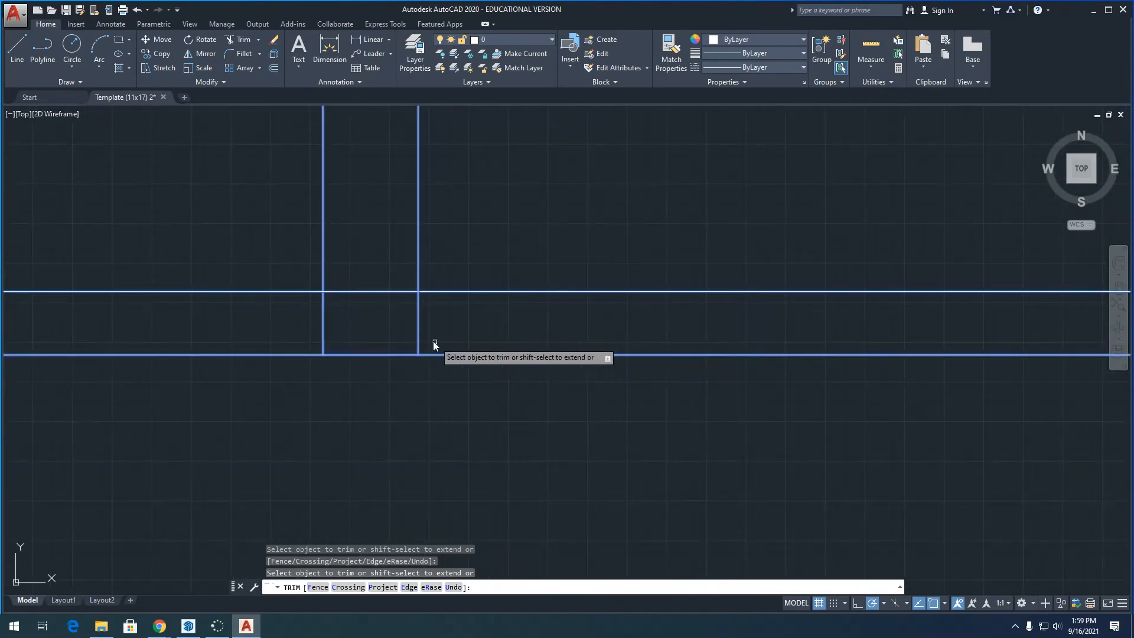
pyautogui.click(419, 331)
pyautogui.click(392, 290)
pyautogui.click(323, 320)
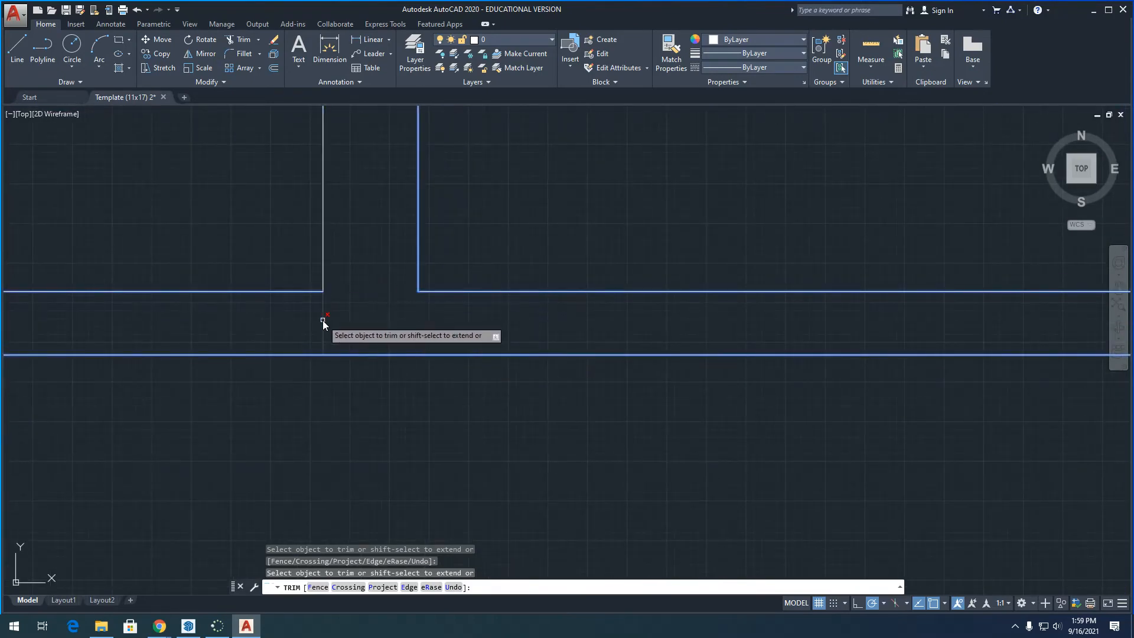
# - Trim the right exterior wall's inner line between the two lines of the rooms' lower wall
pyautogui.scroll(-5, 306, 338)
pyautogui.scroll(6, 488, 332)
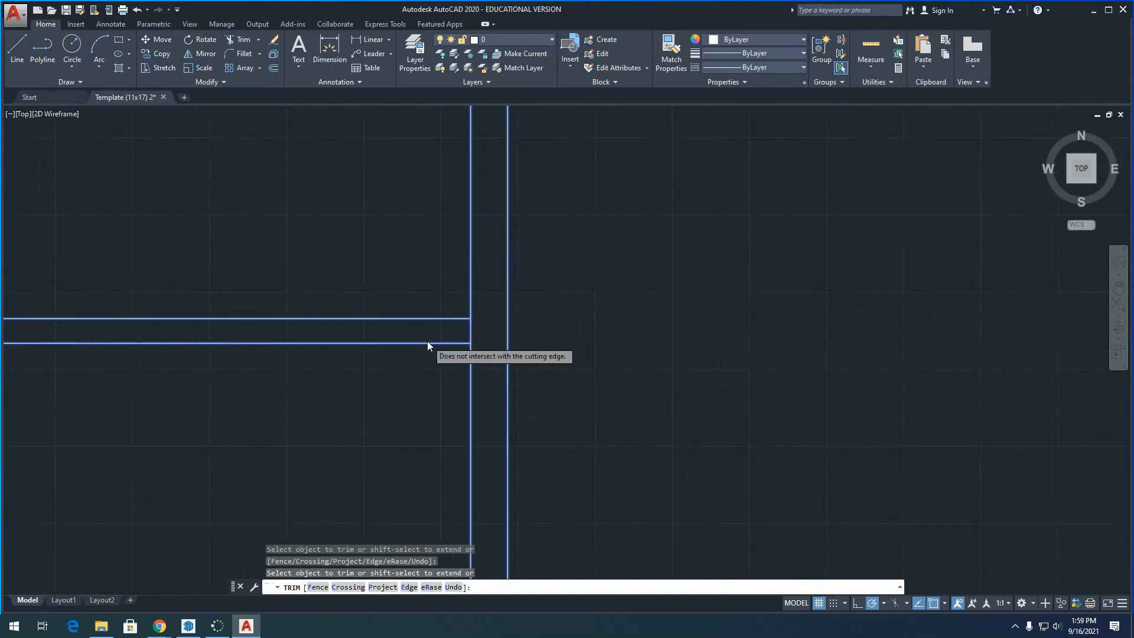
pyautogui.scroll(-8, 603, 317)
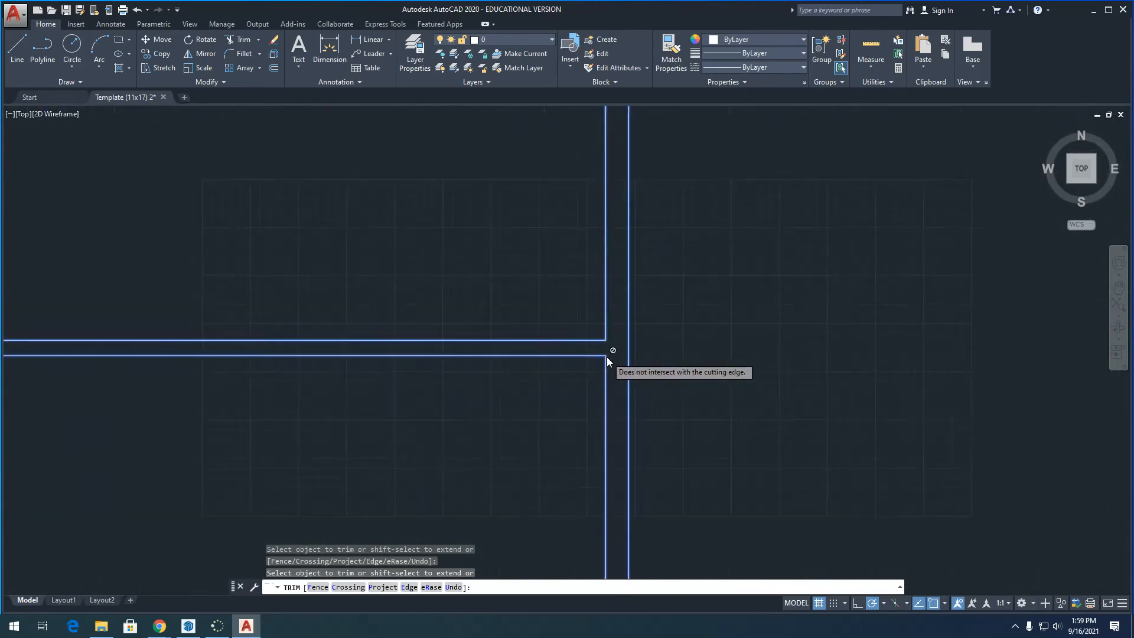
# - Trim the upper exterior wall's inner line between the lines of the middle partition and of the left room's left wall
pyautogui.scroll(5, 448, 224)
pyautogui.click(495, 194)
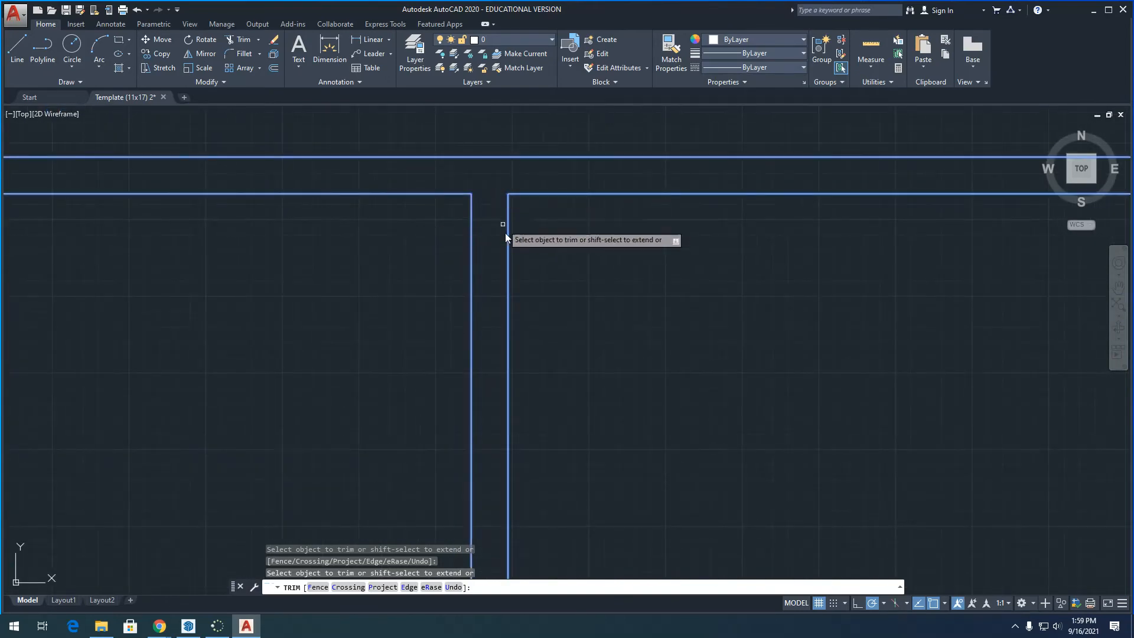
pyautogui.scroll(-6, 510, 259)
pyautogui.scroll(11, 223, 250)
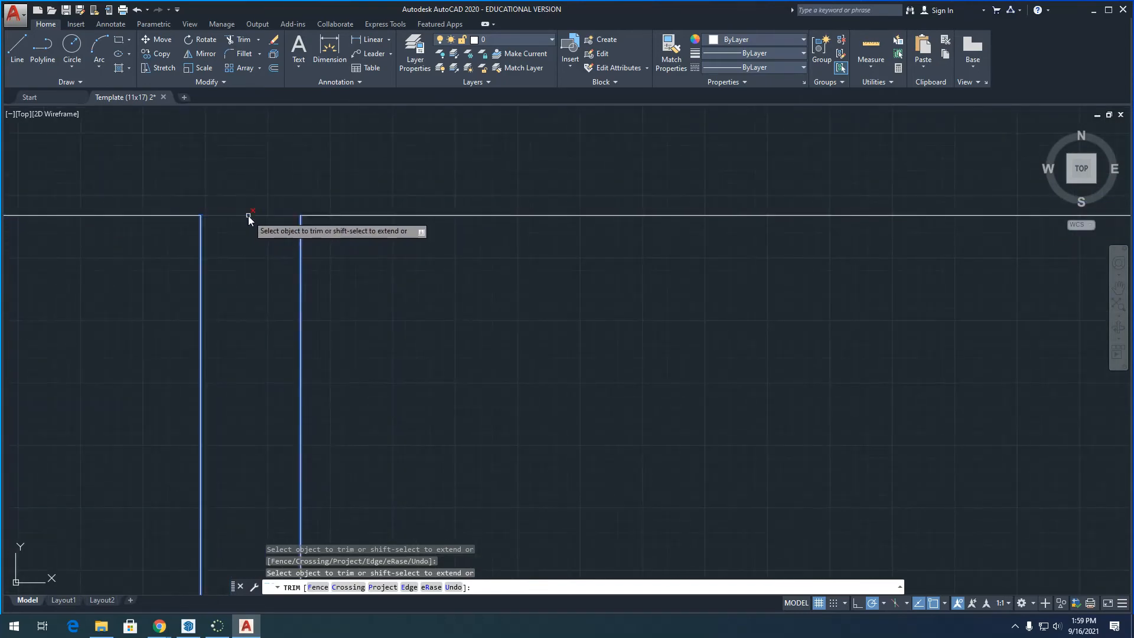
pyautogui.click(248, 215)
pyautogui.scroll(-10, 261, 223)
pyautogui.scroll(2, 424, 264)
pyautogui.scroll(-2, 424, 264)
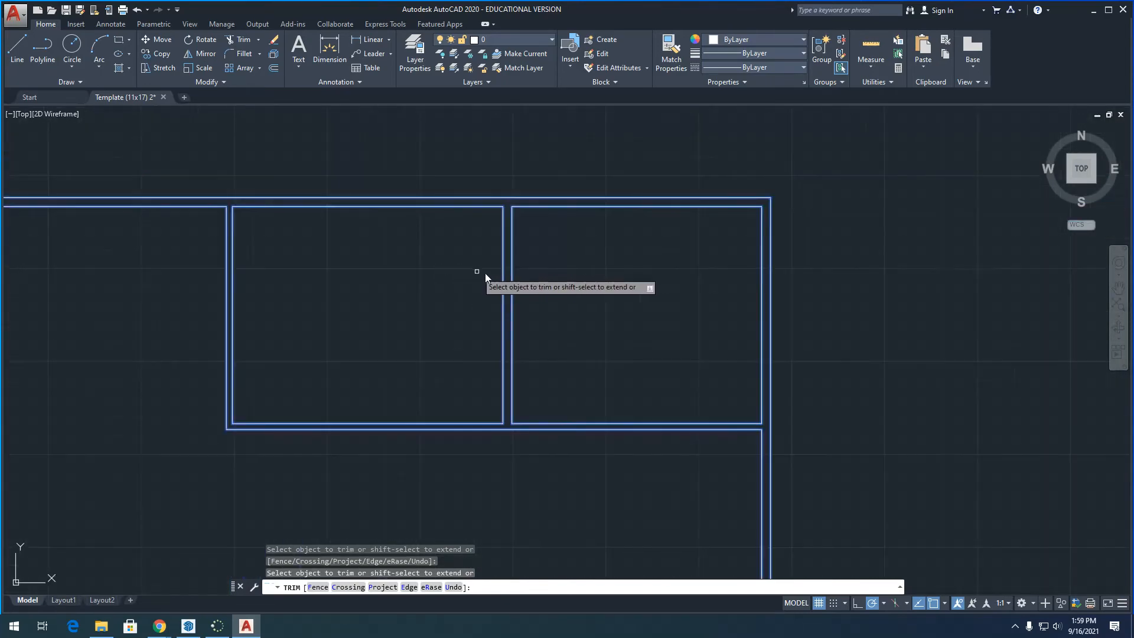
pyautogui.rightClick(593, 294)
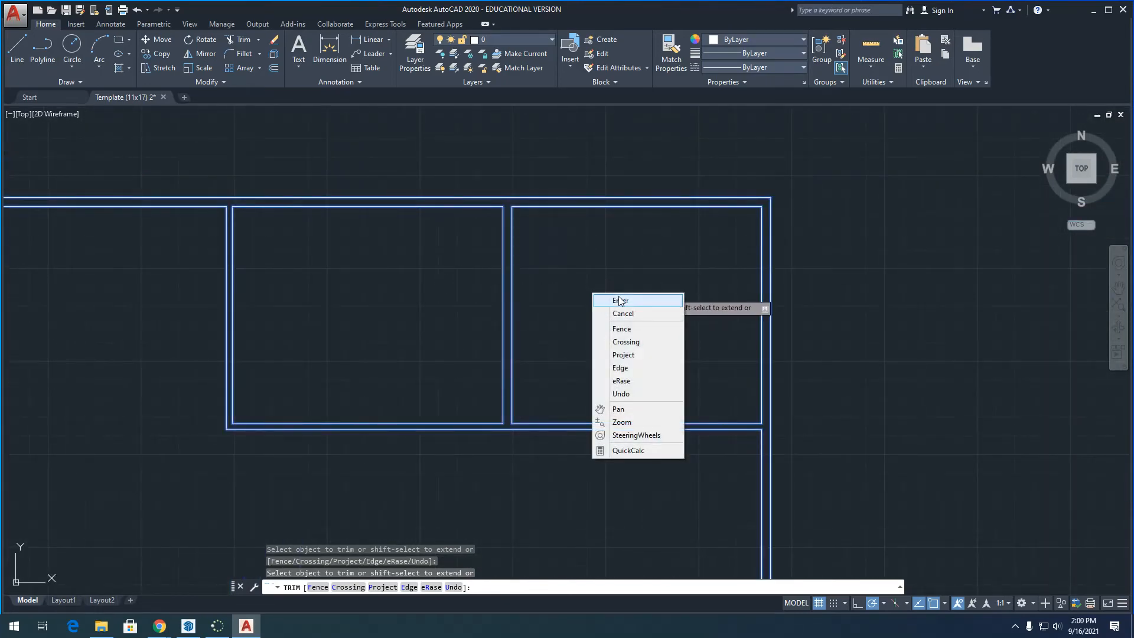
pyautogui.click(620, 301)
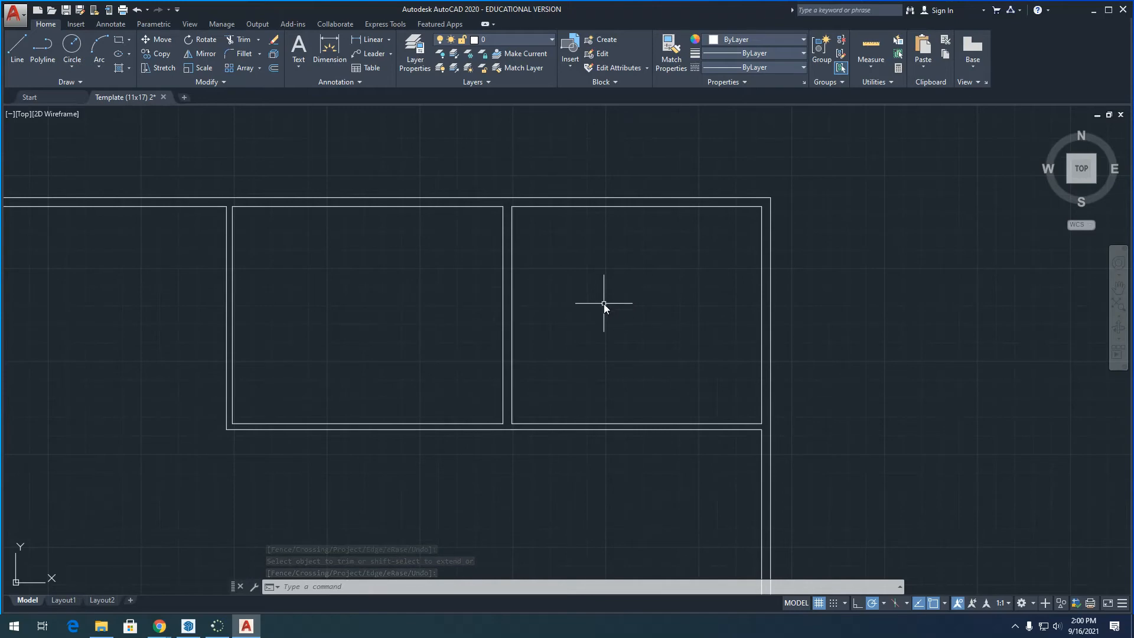
# - Dimension the building's overall width between the upper outer corners, placing the dimension line above the plan
pyautogui.scroll(-3, 580, 307)
pyautogui.scroll(1, 572, 287)
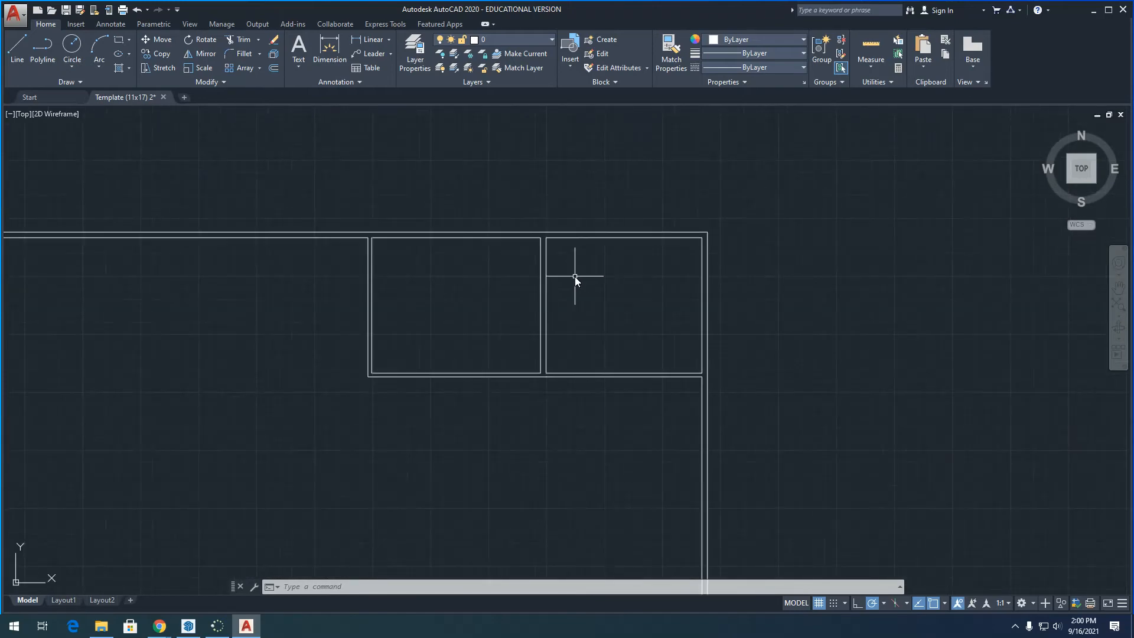
pyautogui.scroll(-2, 575, 276)
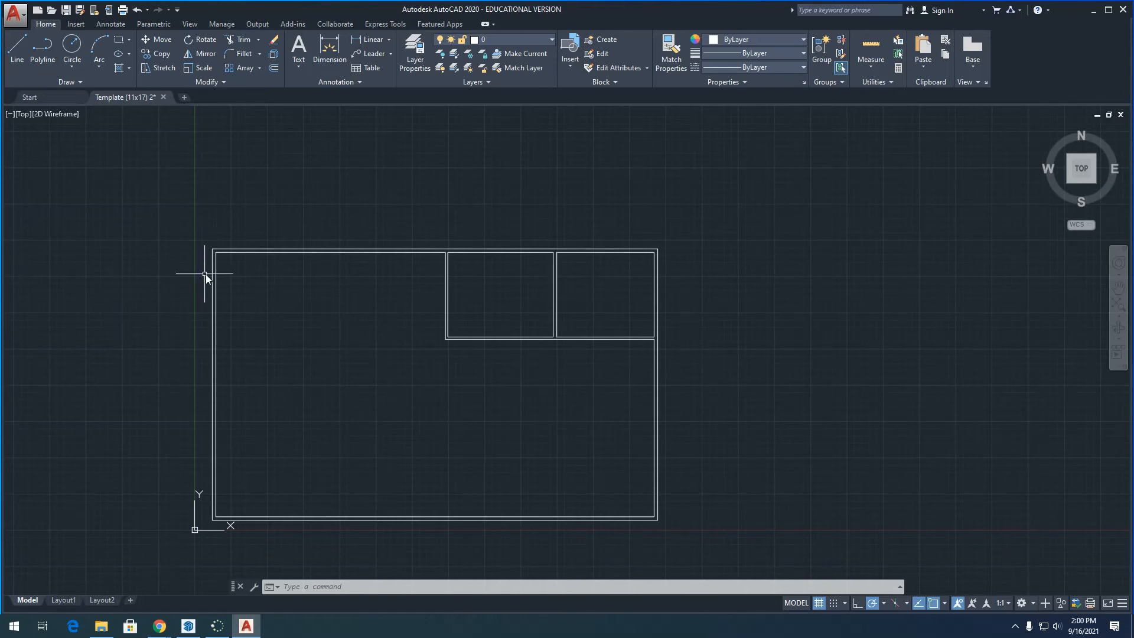
pyautogui.click(328, 46)
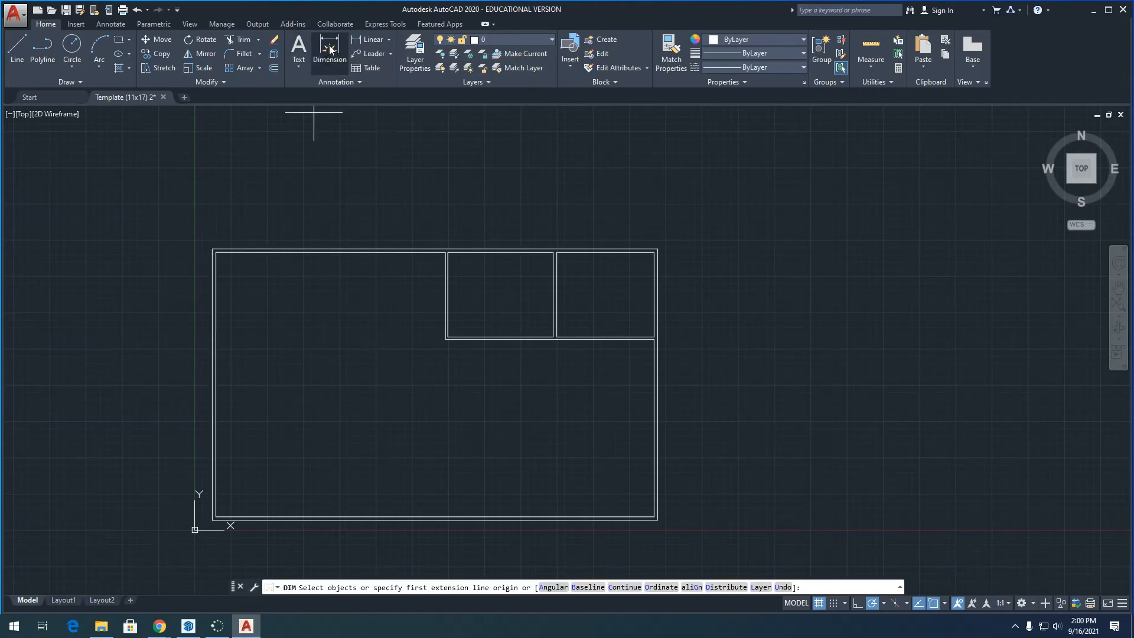
pyautogui.scroll(4, 222, 216)
pyautogui.scroll(-4, 165, 342)
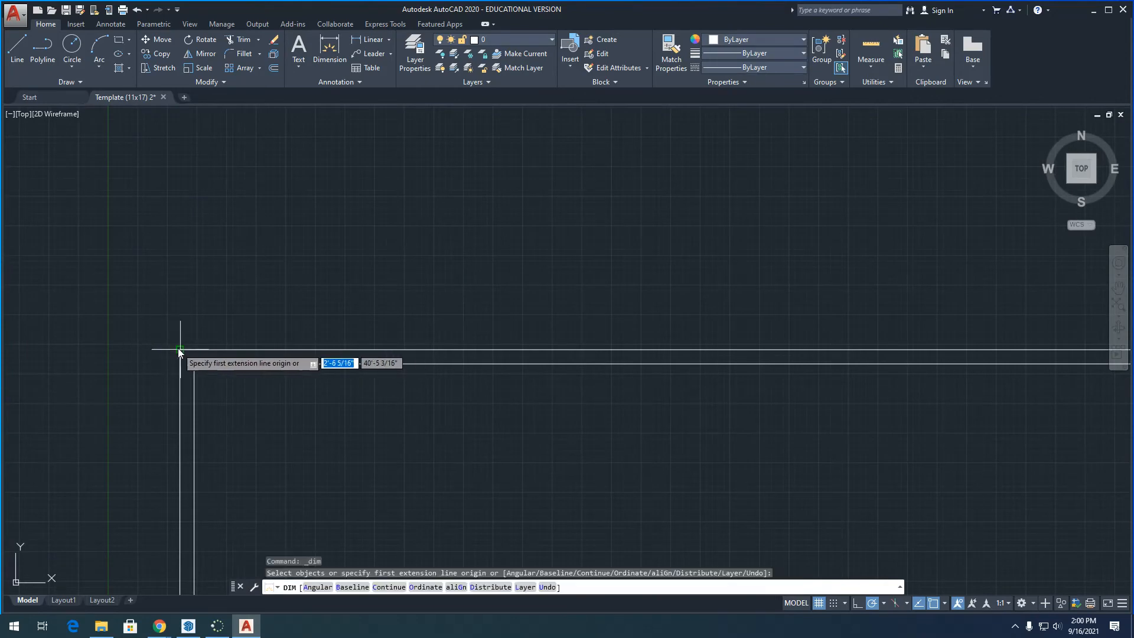
pyautogui.click(179, 349)
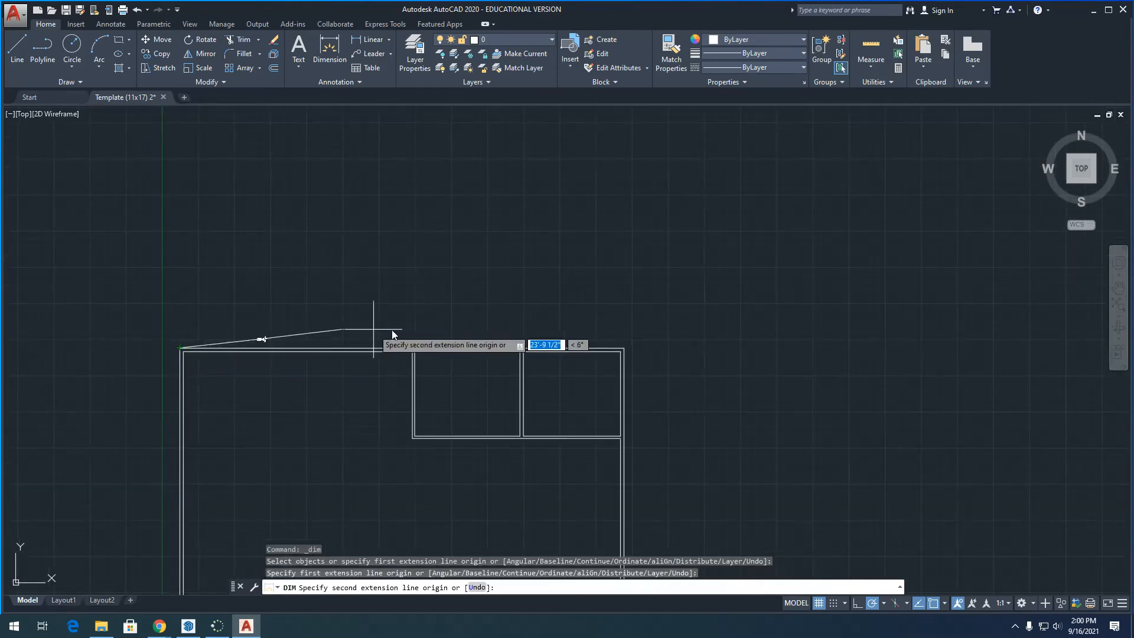
pyautogui.click(623, 348)
pyautogui.click(622, 312)
pyautogui.scroll(3, 391, 313)
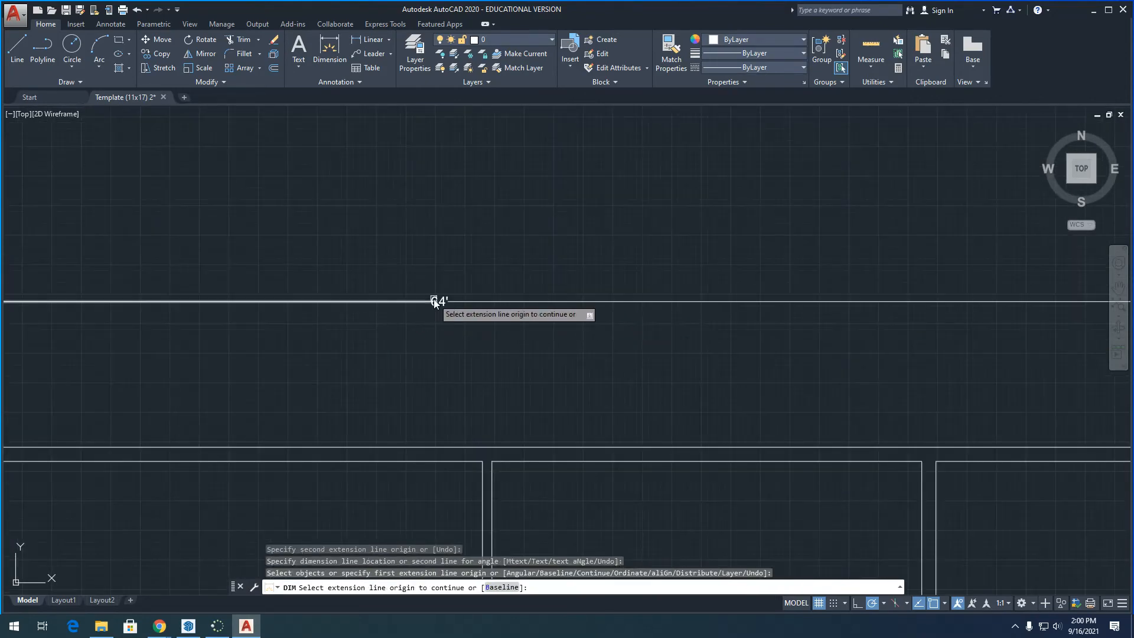
# - Dimension the building's overall height between the outer corners of the left exterior wall, placing the dimension line outside that wall
pyautogui.scroll(-6, 435, 299)
pyautogui.scroll(6, 349, 303)
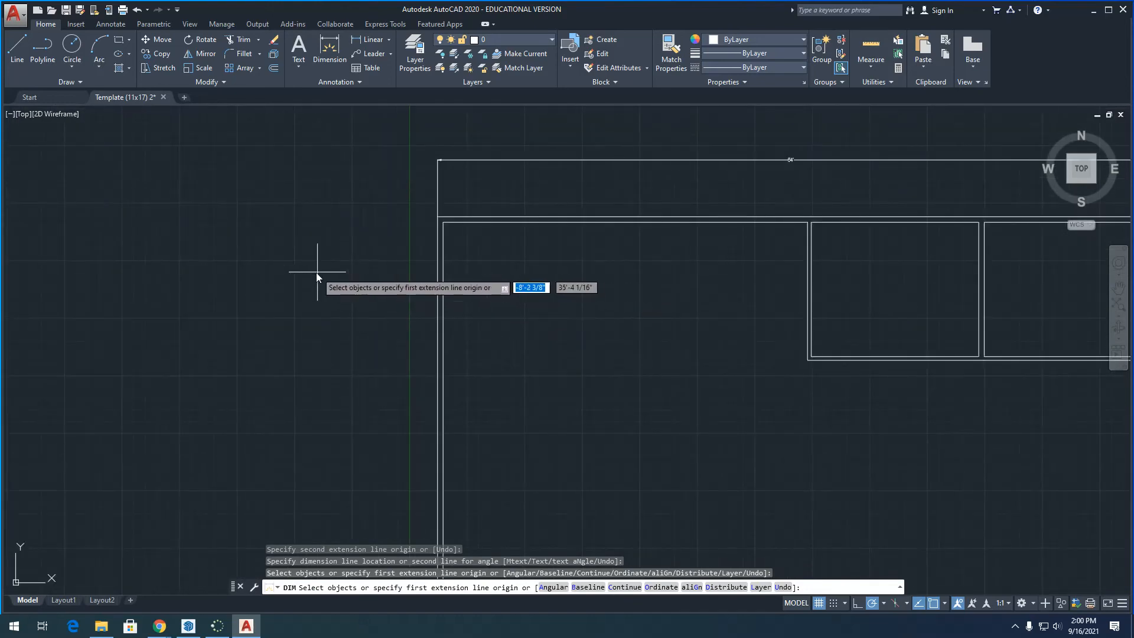
pyautogui.scroll(-4, 318, 270)
pyautogui.scroll(2, 318, 260)
pyautogui.scroll(3, 319, 256)
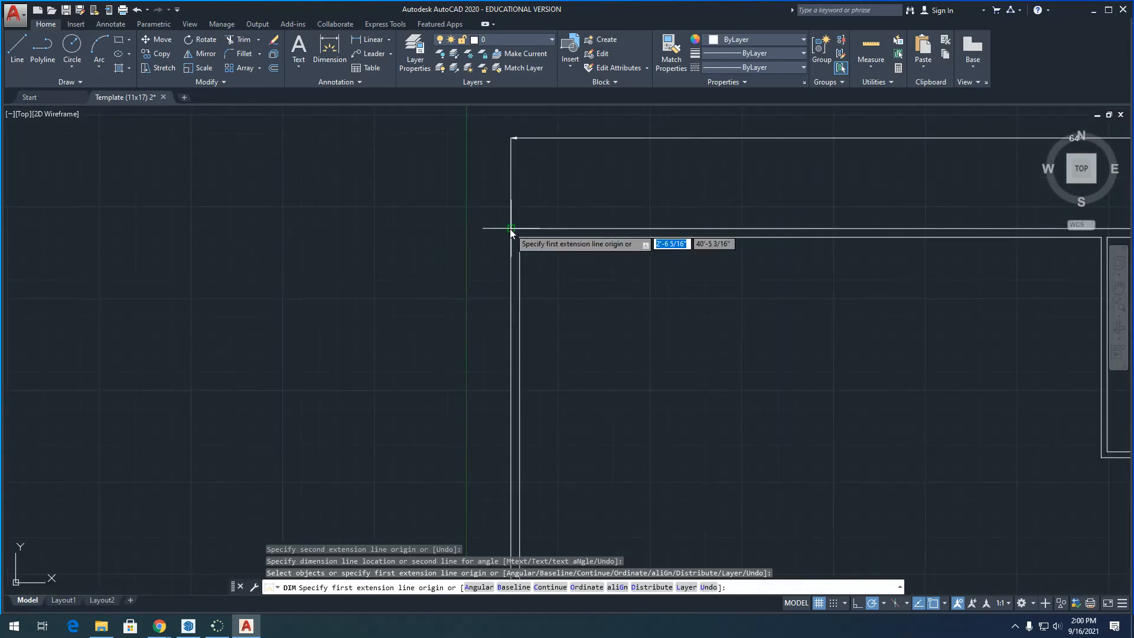
pyautogui.click(511, 228)
pyautogui.scroll(-6, 511, 228)
pyautogui.scroll(6, 516, 302)
pyautogui.scroll(6, 474, 461)
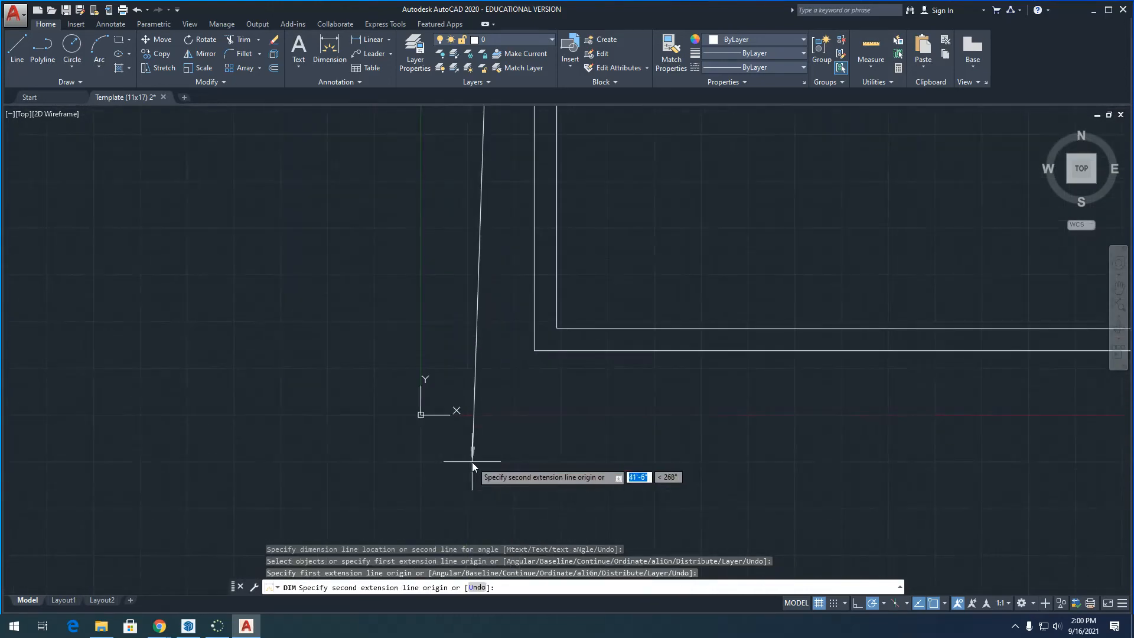
pyautogui.click(533, 352)
pyautogui.scroll(-6, 523, 379)
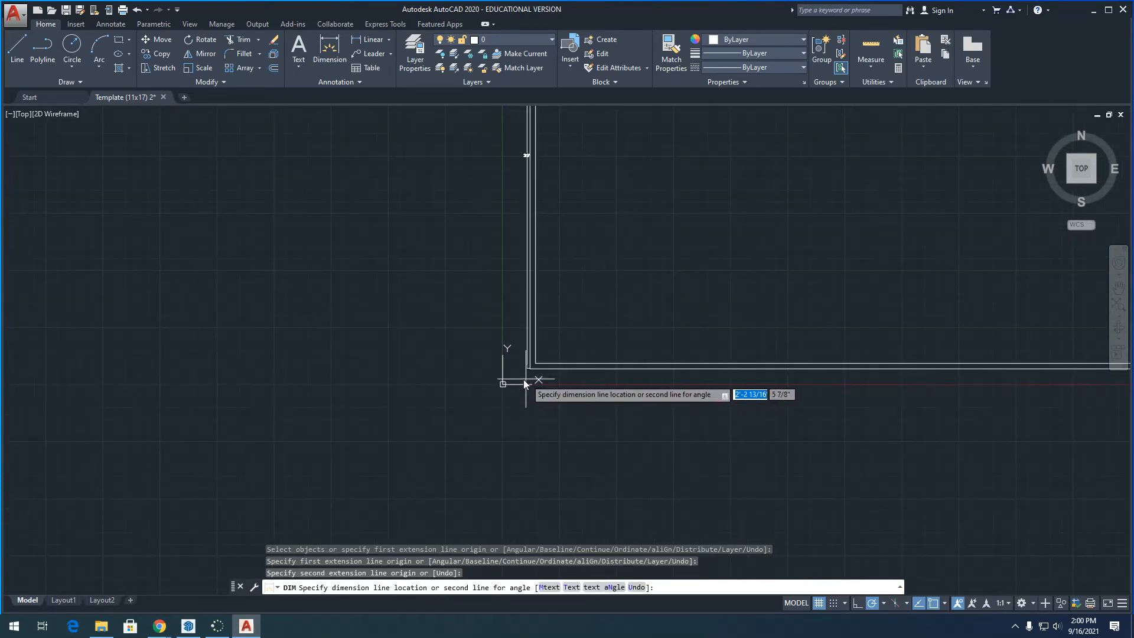
pyautogui.click(476, 306)
pyautogui.scroll(-5, 437, 302)
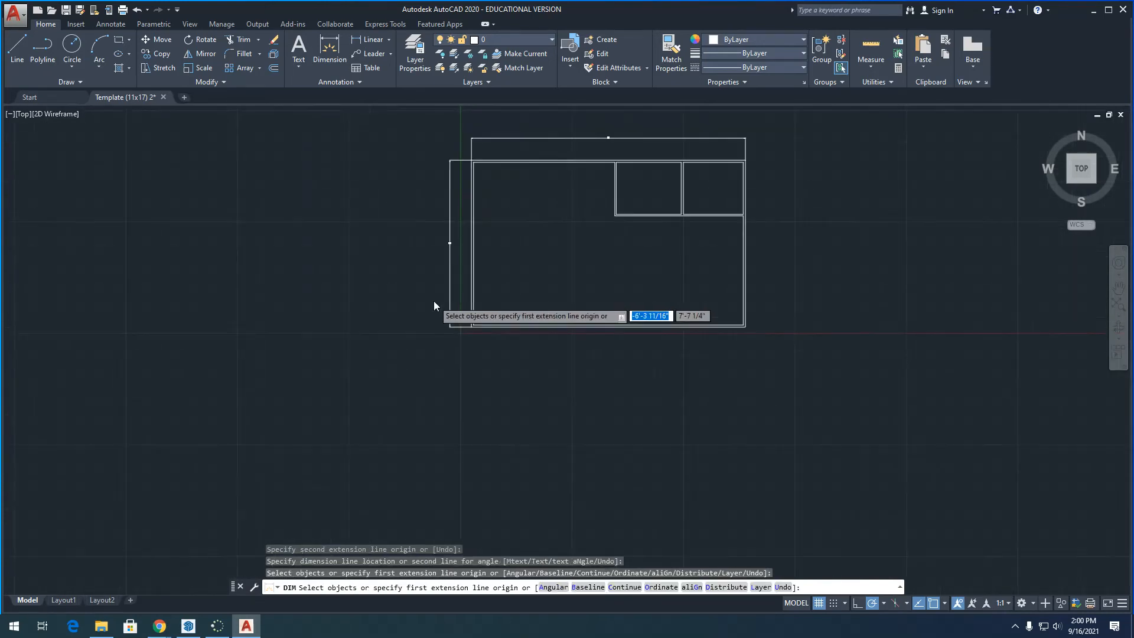
# - Dimension from the right exterior wall's outer face to the middle partition's right face, placing the dimension line below the overall width dimension
pyautogui.scroll(3, 458, 255)
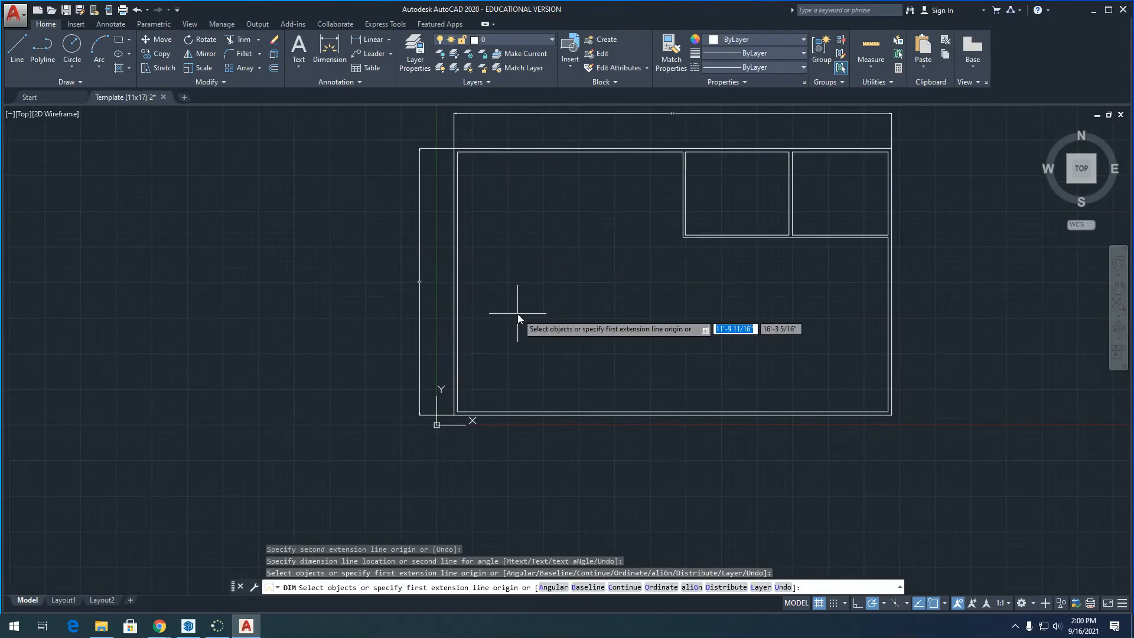
pyautogui.scroll(-6, 518, 313)
pyautogui.scroll(6, 555, 290)
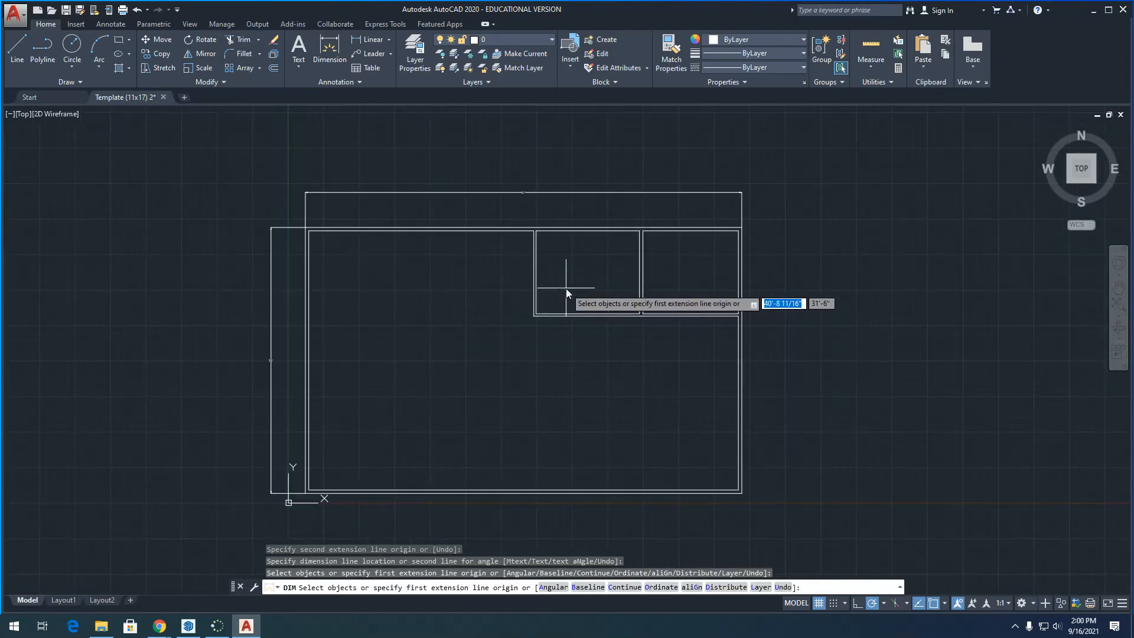
pyautogui.scroll(3, 656, 235)
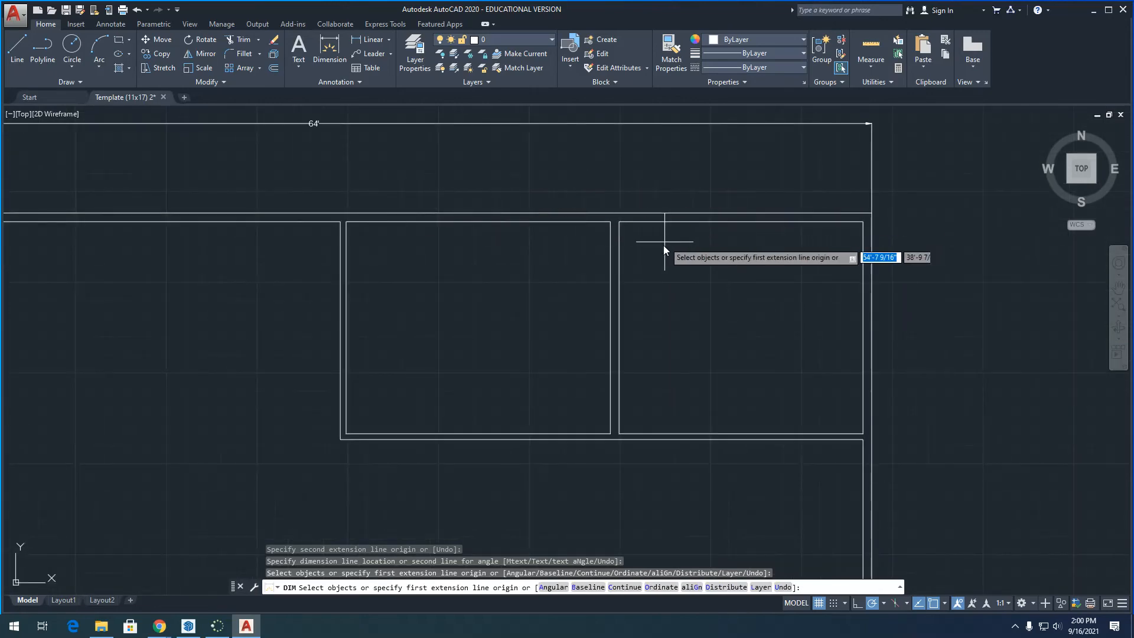
pyautogui.scroll(5, 865, 210)
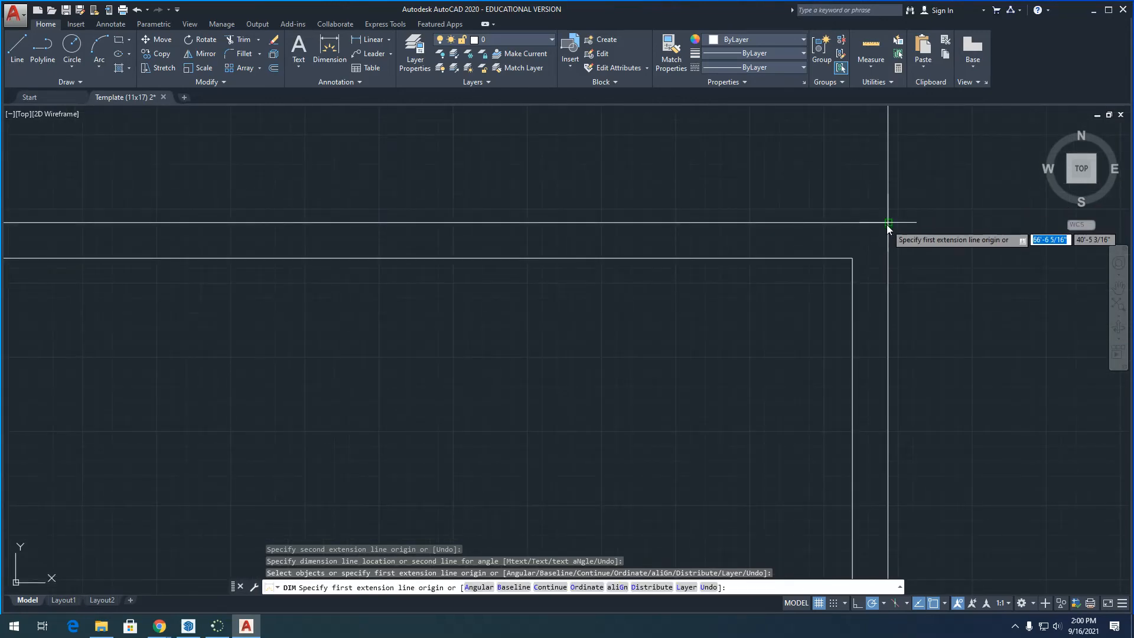
pyautogui.scroll(-4, 860, 276)
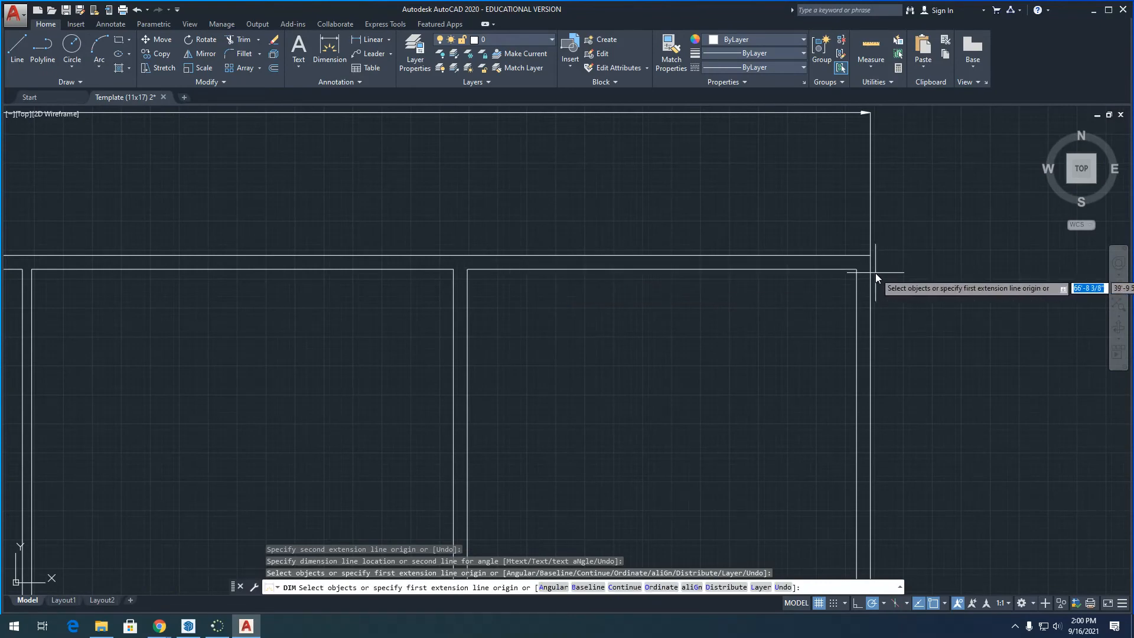
pyautogui.scroll(4, 875, 273)
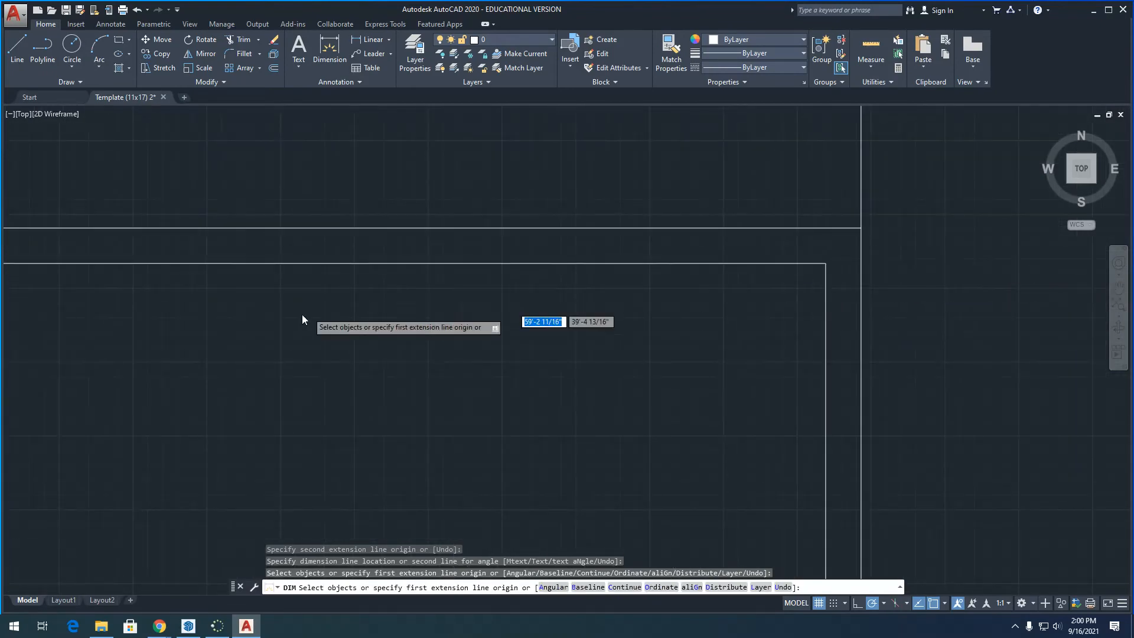
pyautogui.scroll(-6, 303, 315)
pyautogui.scroll(6, 387, 284)
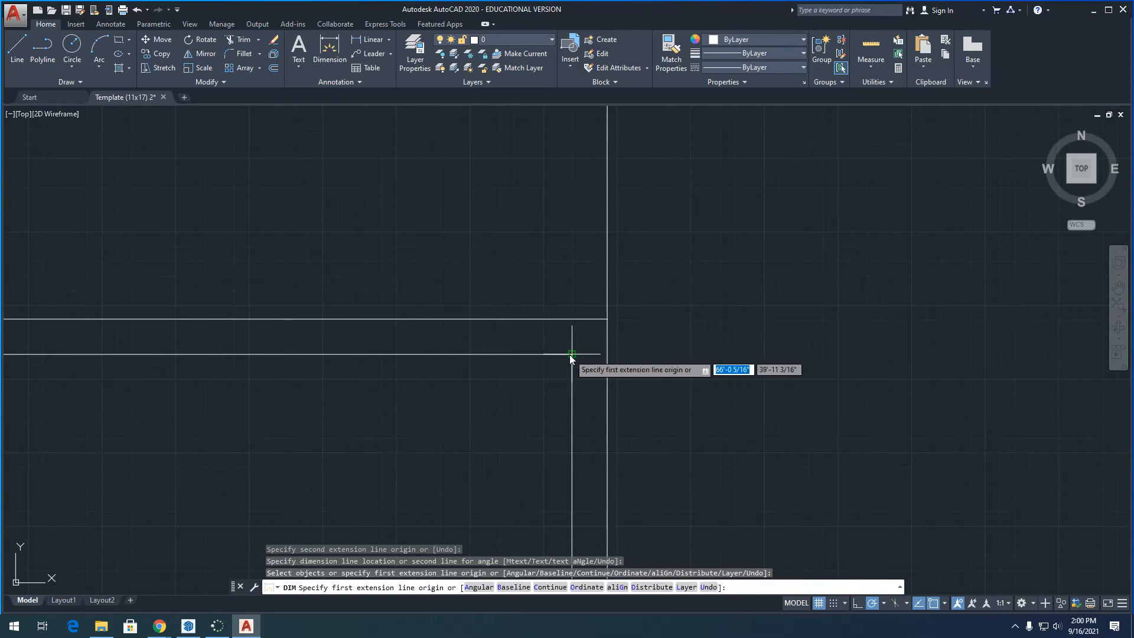
pyautogui.click(607, 354)
pyautogui.scroll(-5, 745, 307)
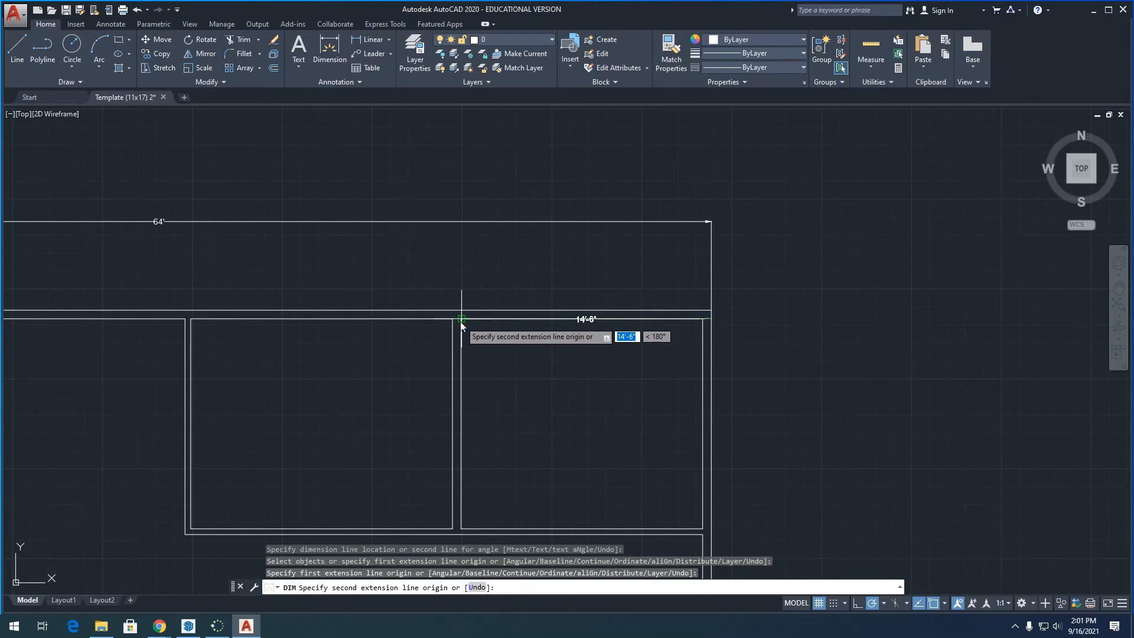
pyautogui.scroll(8, 460, 321)
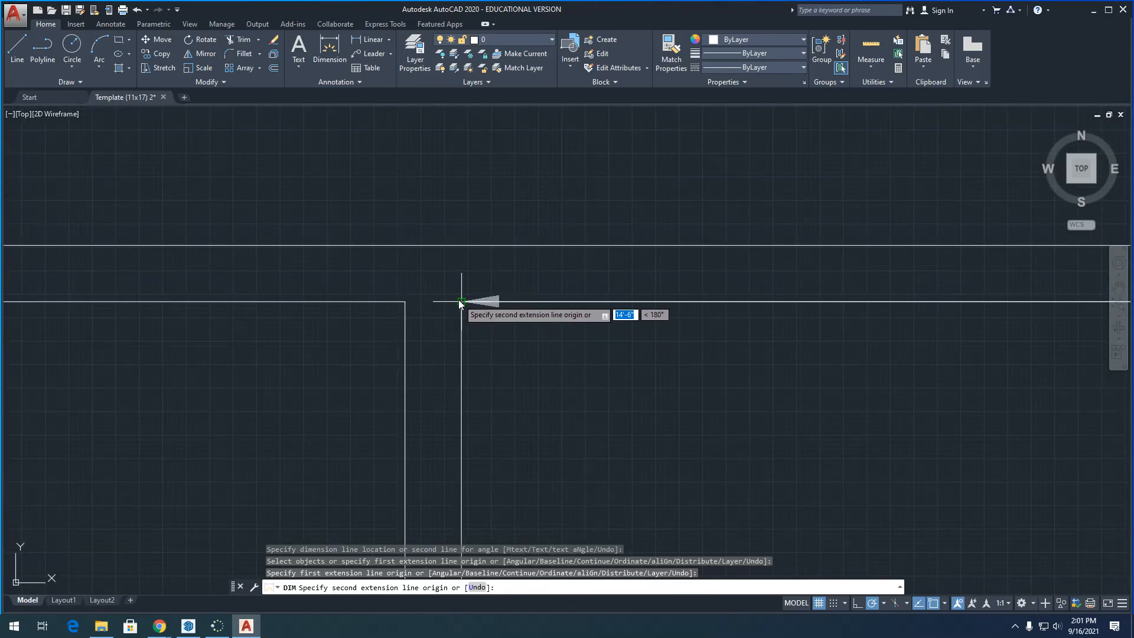
pyautogui.scroll(-3, 458, 300)
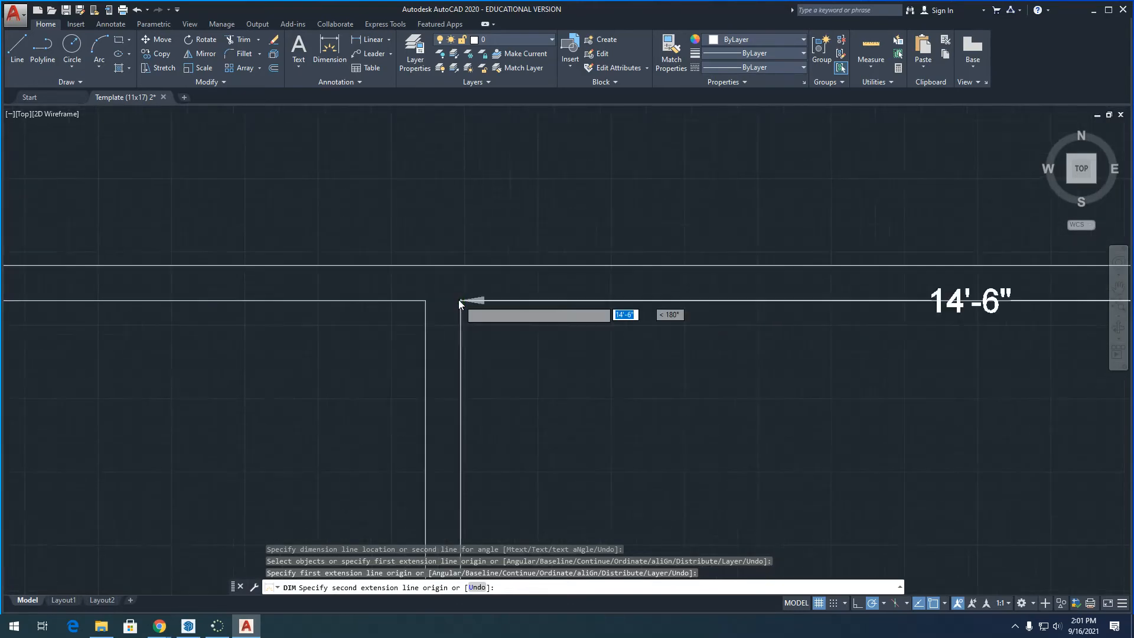
pyautogui.scroll(8, 459, 299)
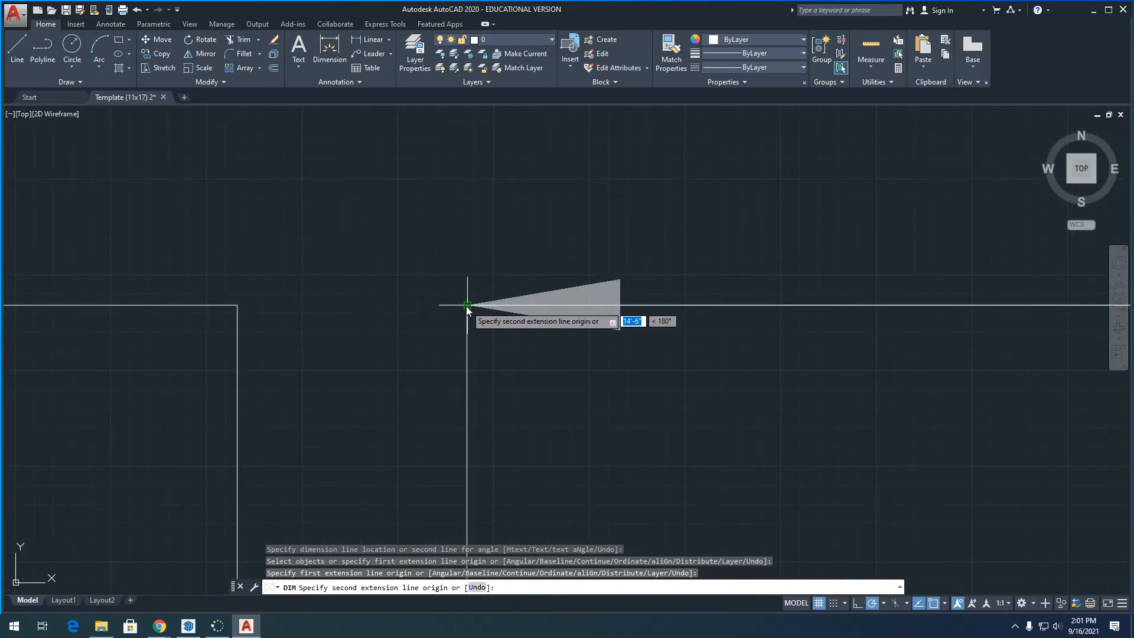
pyautogui.click(466, 306)
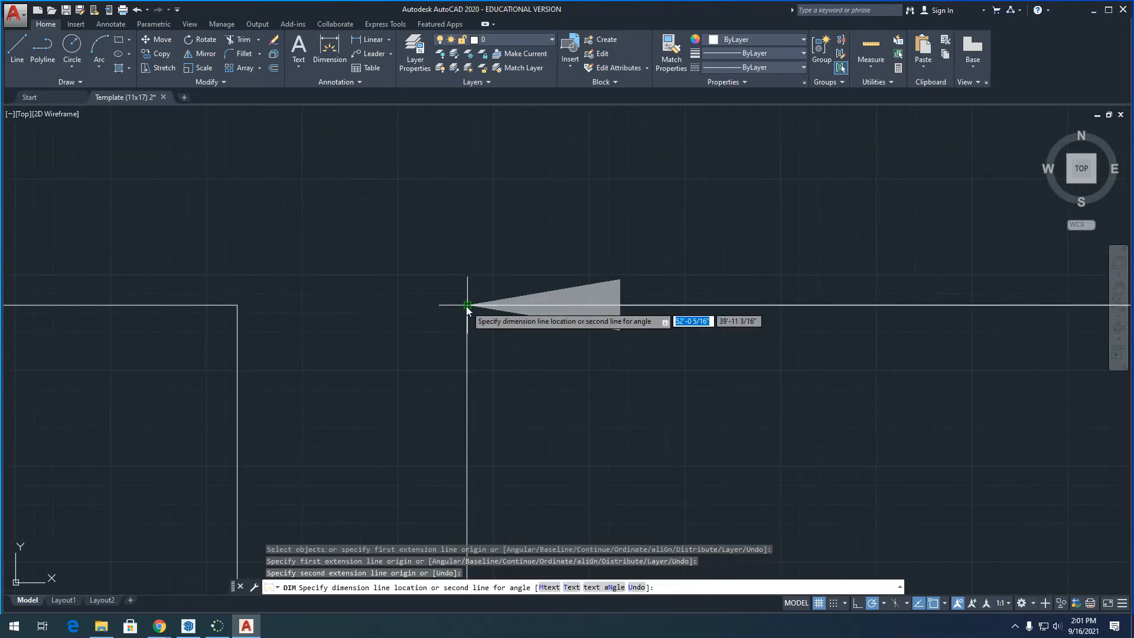
pyautogui.scroll(-4, 466, 307)
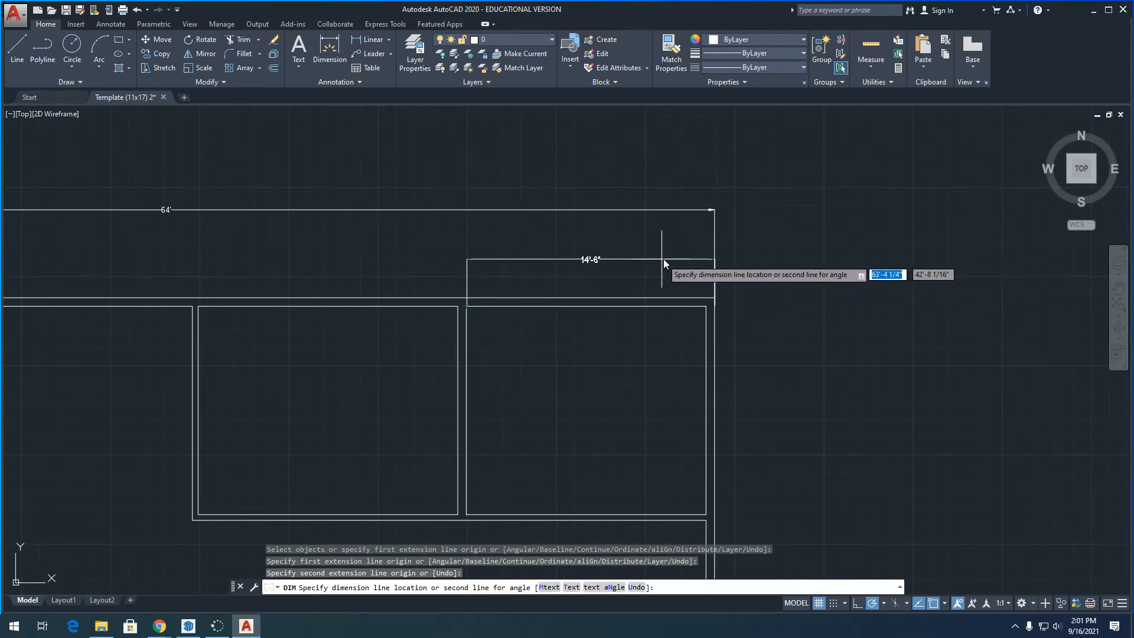
pyautogui.click(714, 251)
# - Dimension from the middle partition's right face to the left room's left wall outer face, aligning its dimension line with the neighbouring room dimension
pyautogui.scroll(2, 593, 272)
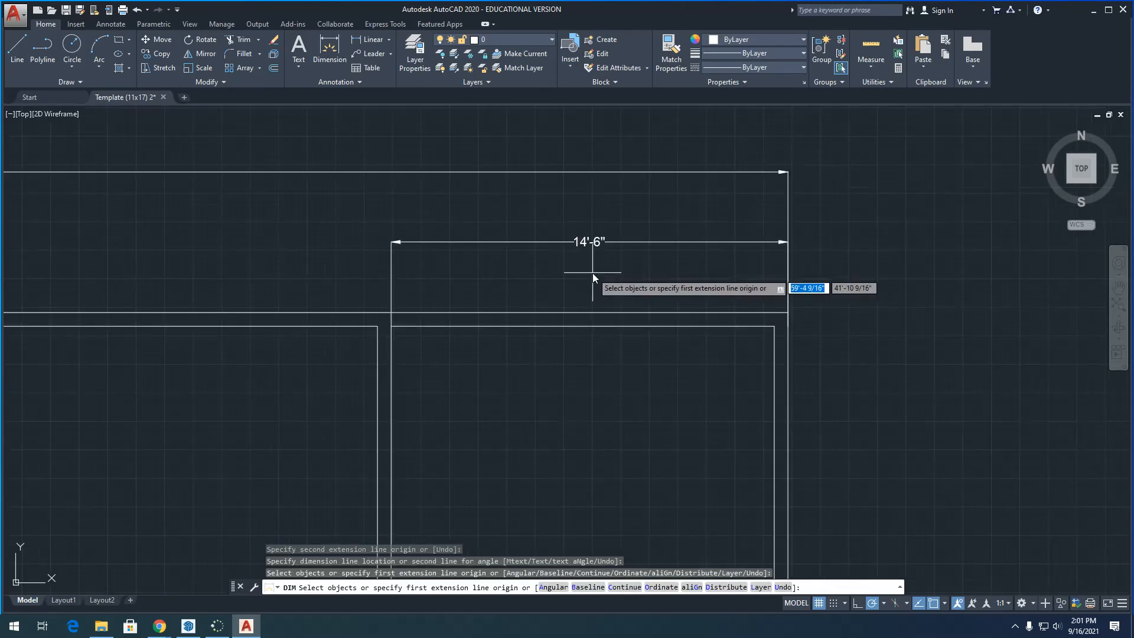
pyautogui.scroll(-2, 776, 250)
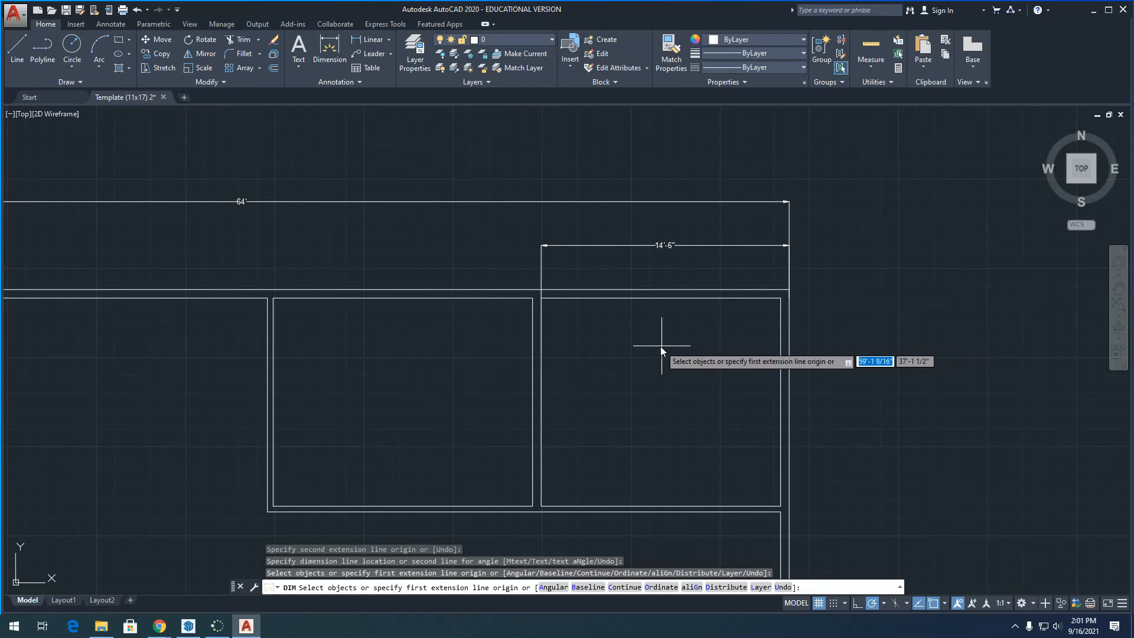
pyautogui.scroll(4, 525, 281)
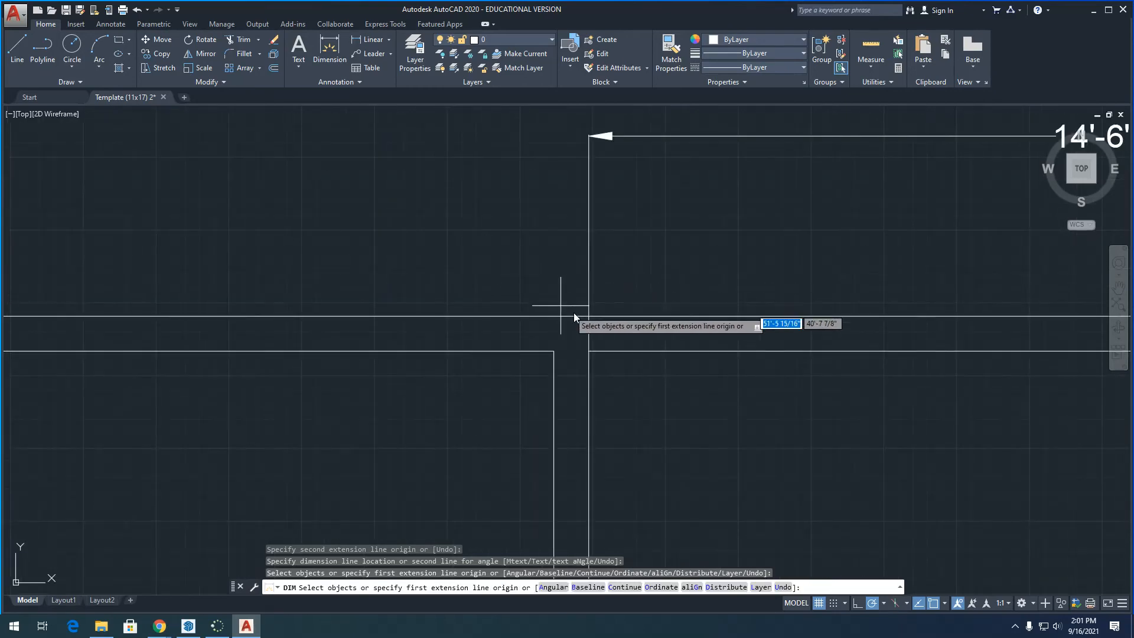
pyautogui.click(589, 352)
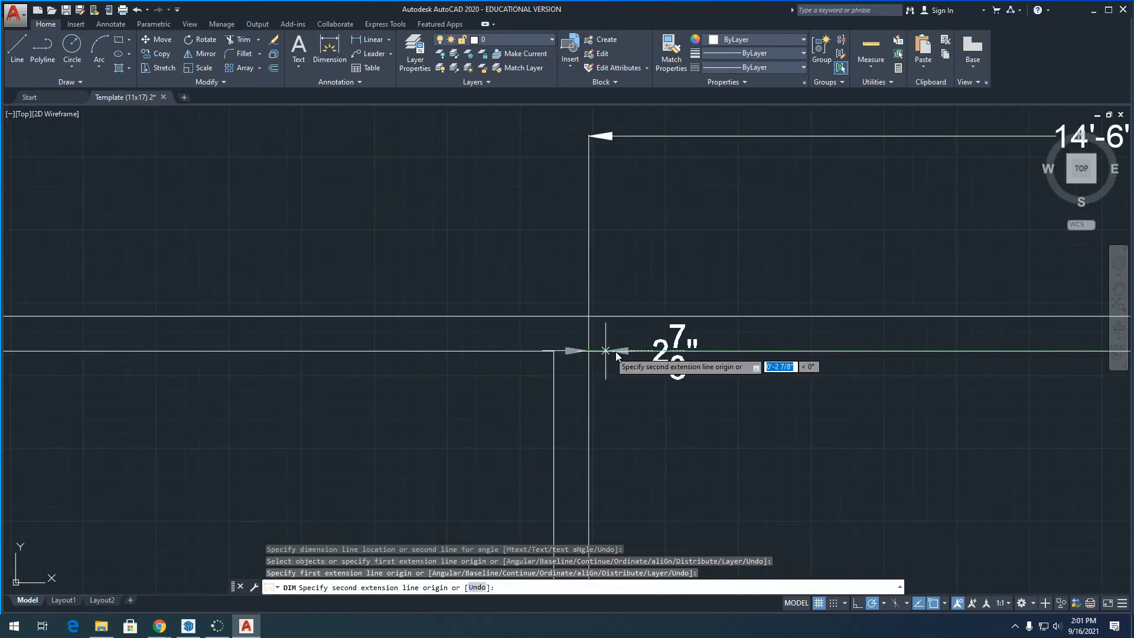
pyautogui.scroll(-4, 615, 352)
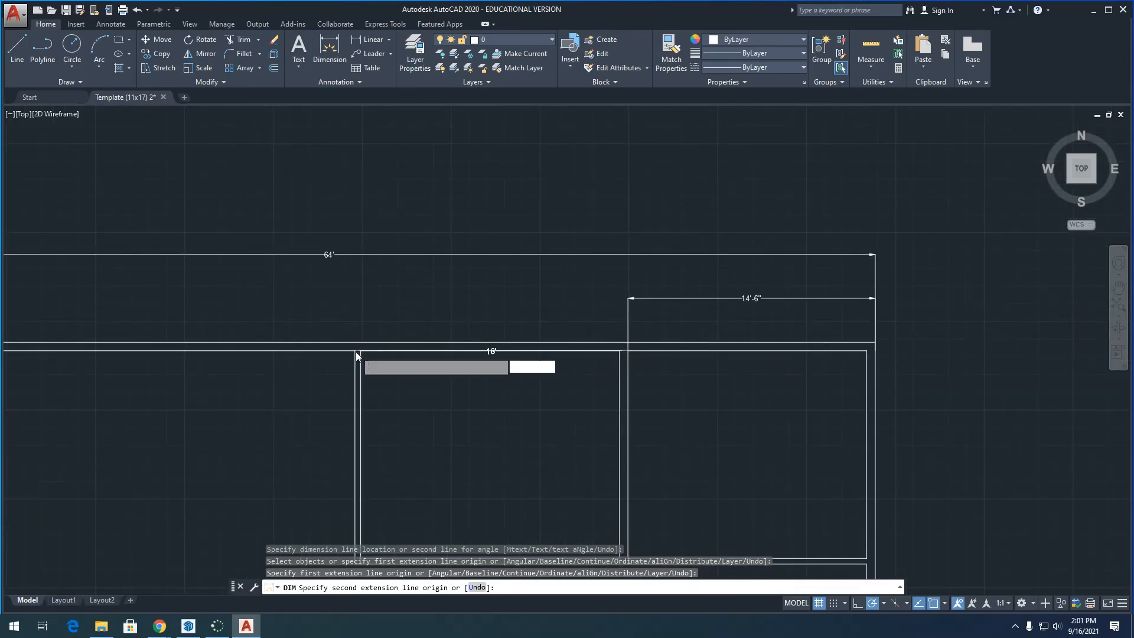
pyautogui.scroll(4, 356, 352)
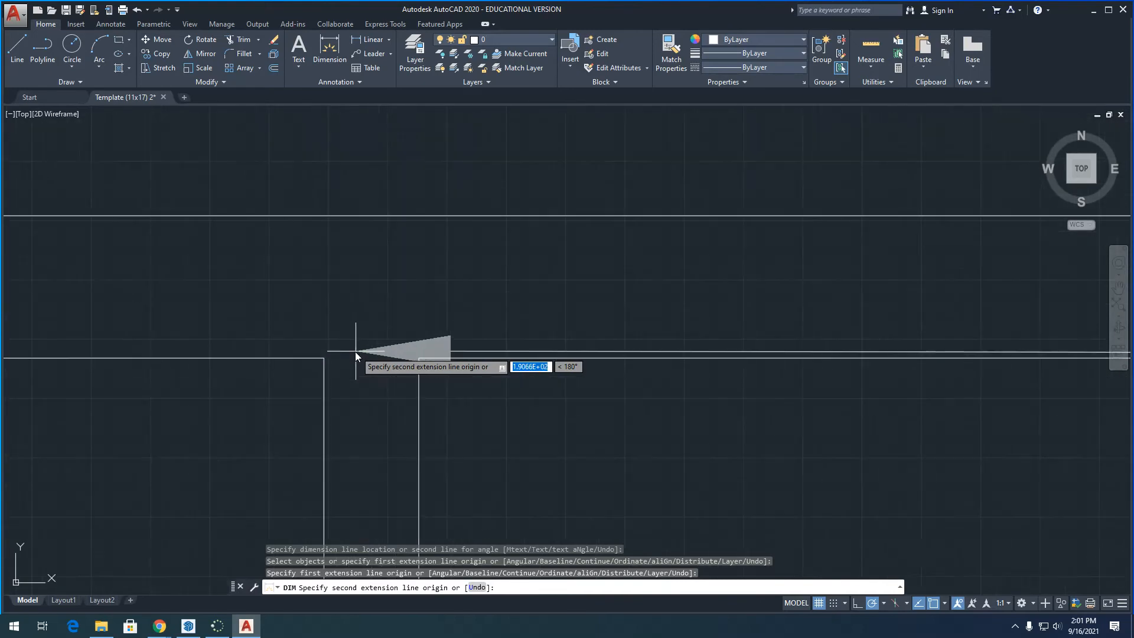
pyautogui.click(325, 359)
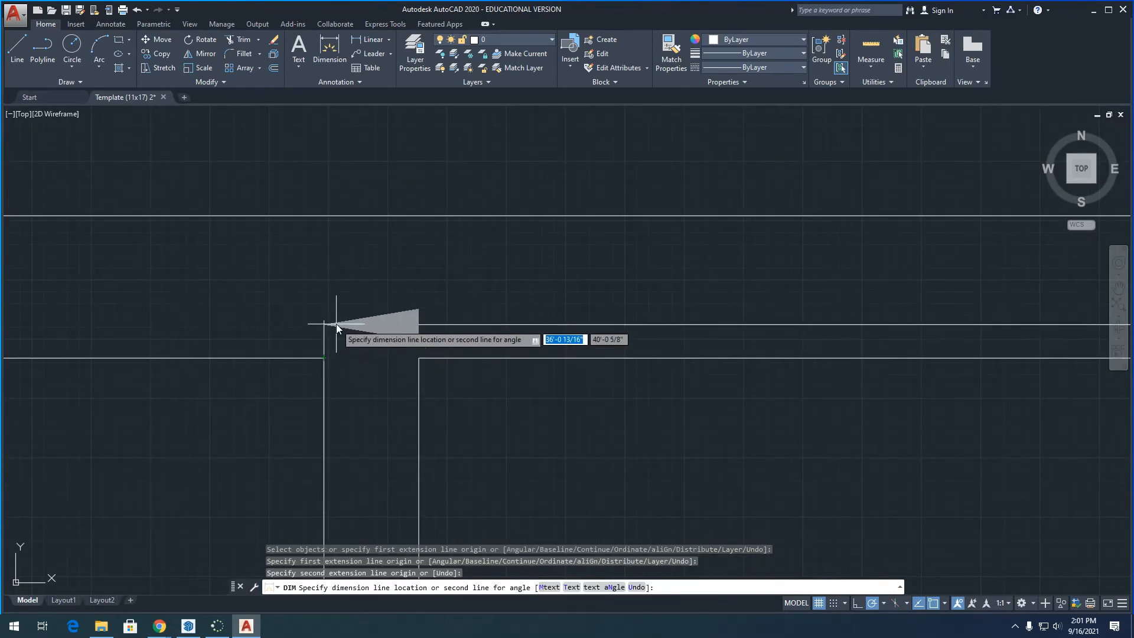
pyautogui.scroll(-4, 338, 320)
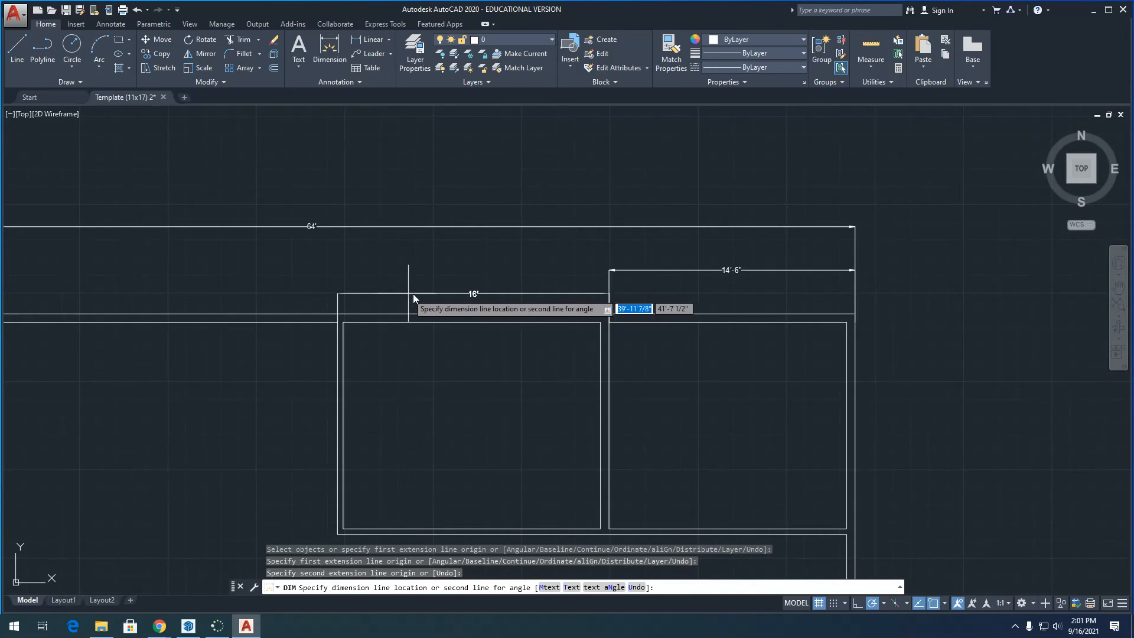
pyautogui.scroll(5, 535, 277)
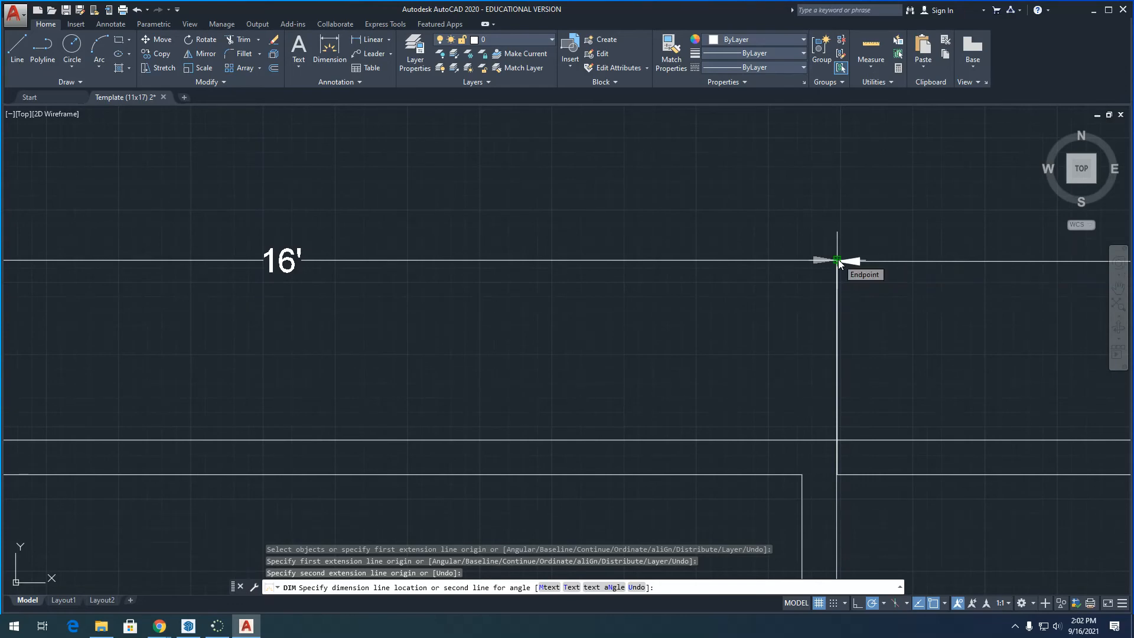
pyautogui.scroll(8, 839, 262)
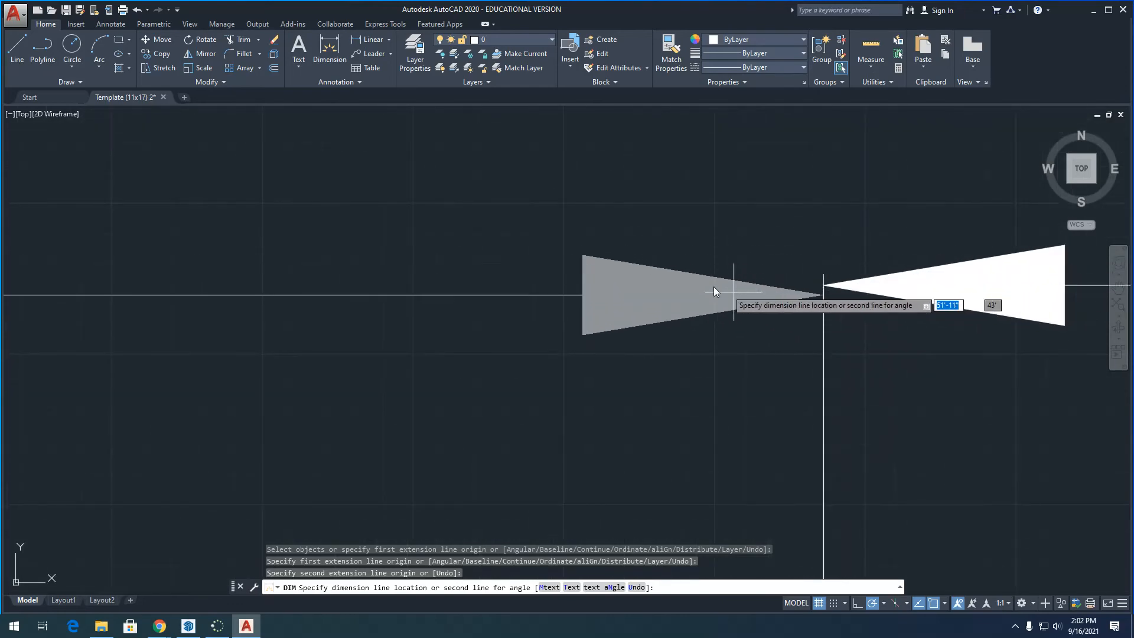
pyautogui.scroll(-5, 714, 290)
pyautogui.scroll(9, 742, 282)
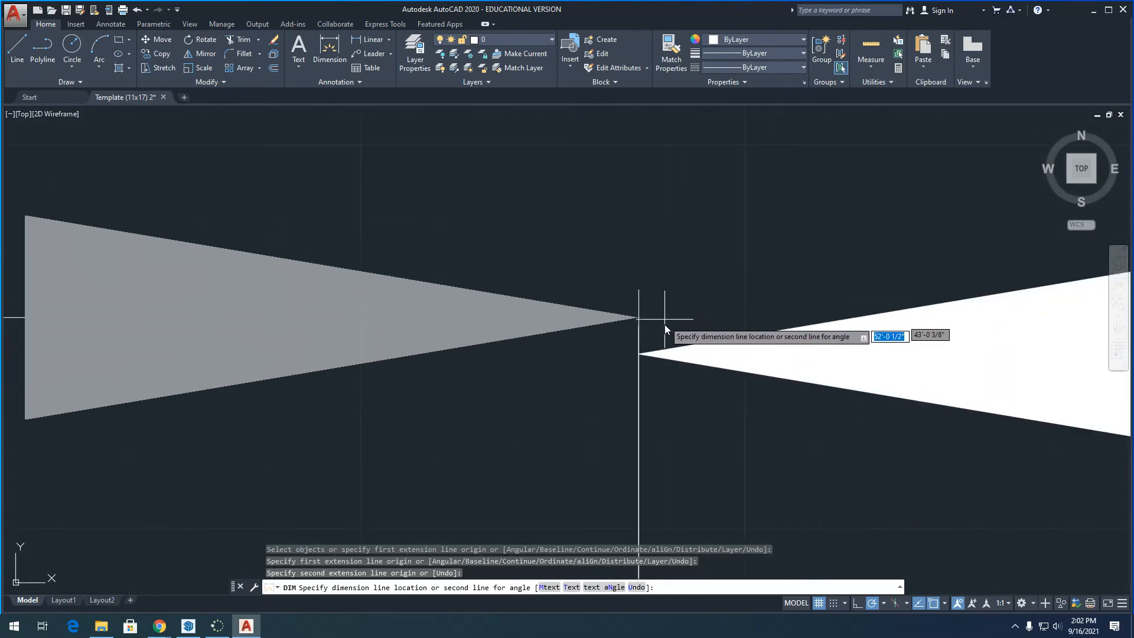
pyautogui.click(639, 355)
pyautogui.scroll(-10, 650, 337)
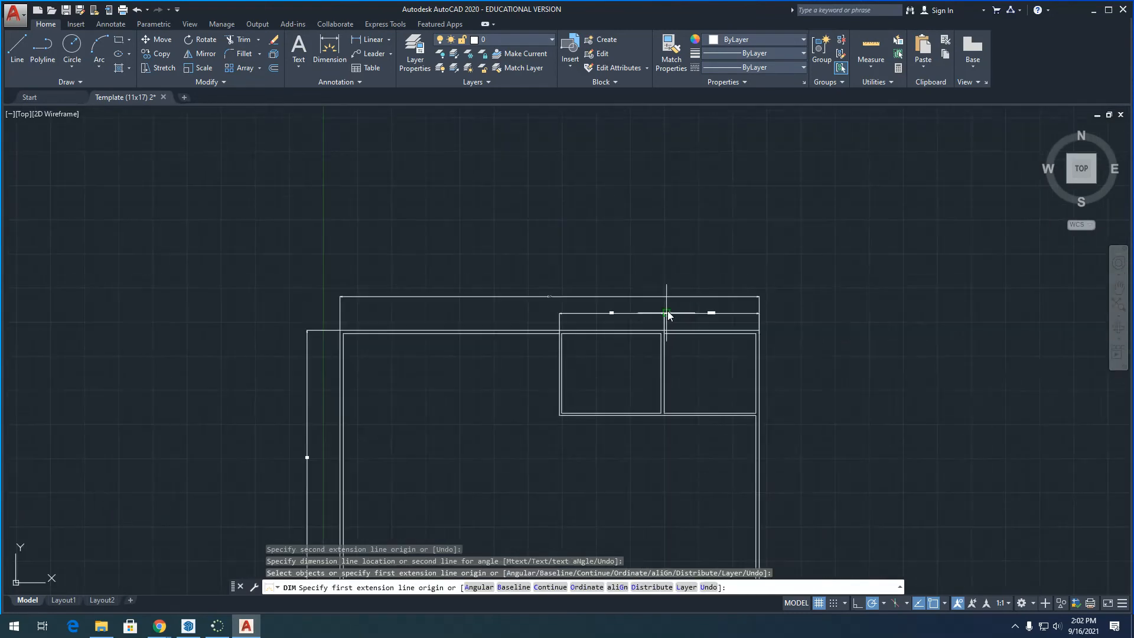
pyautogui.scroll(5, 653, 359)
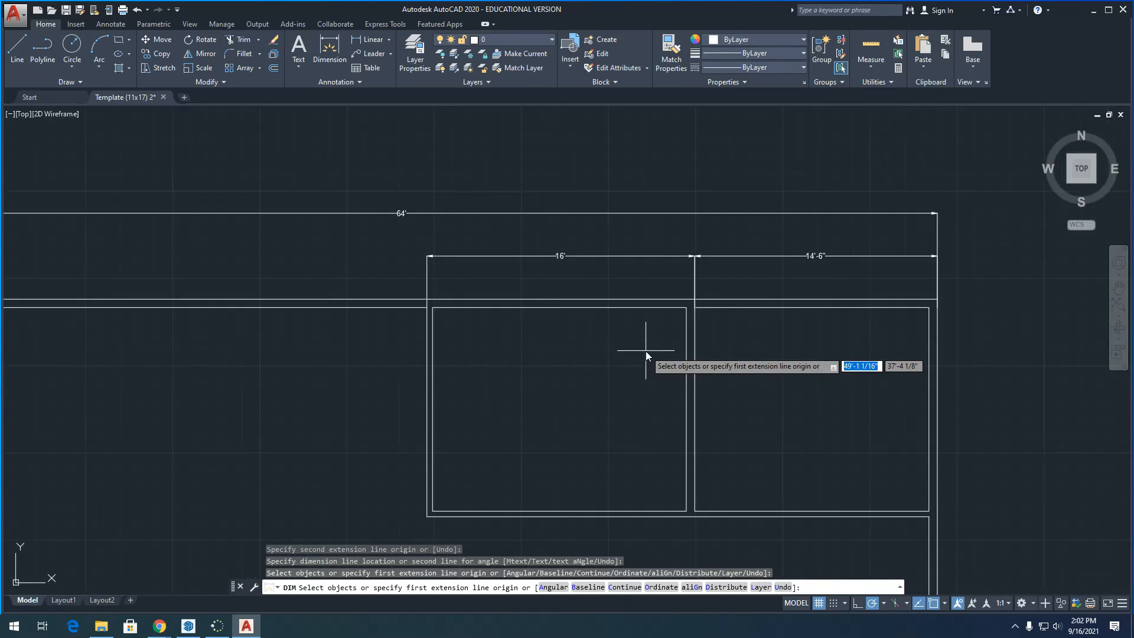
pyautogui.scroll(-3, 678, 316)
pyautogui.scroll(-2, 674, 321)
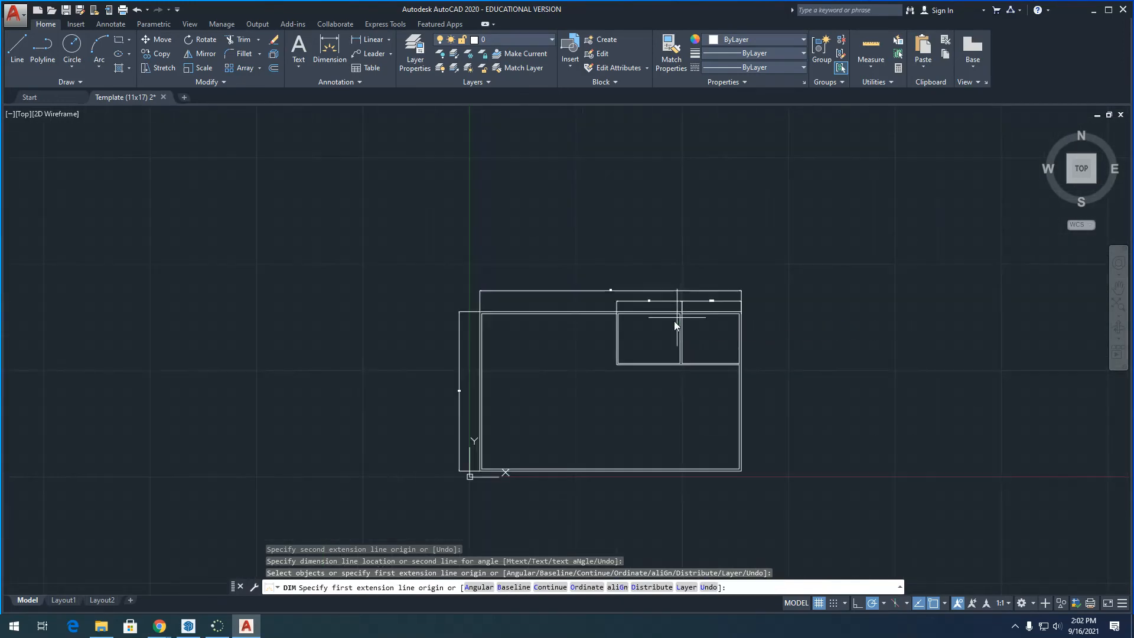
pyautogui.scroll(2, 675, 325)
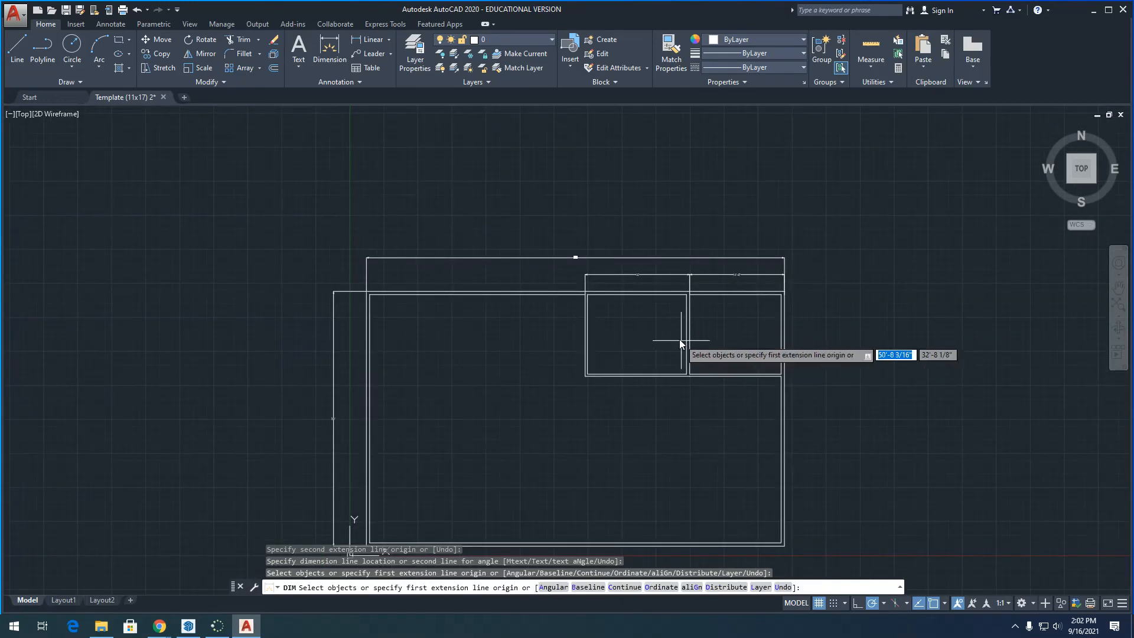
pyautogui.press('Escape')
# - Examine the floor plan and the overall and room dimensions placed around it
pyautogui.scroll(3, 596, 296)
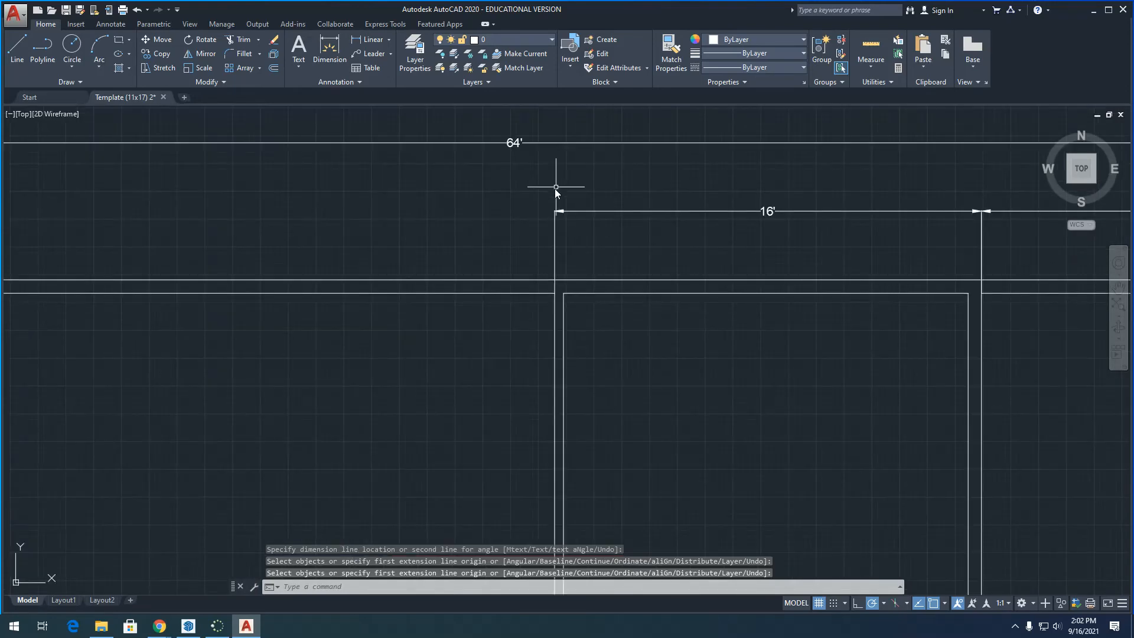
pyautogui.scroll(-4, 721, 246)
pyautogui.scroll(-4, 752, 248)
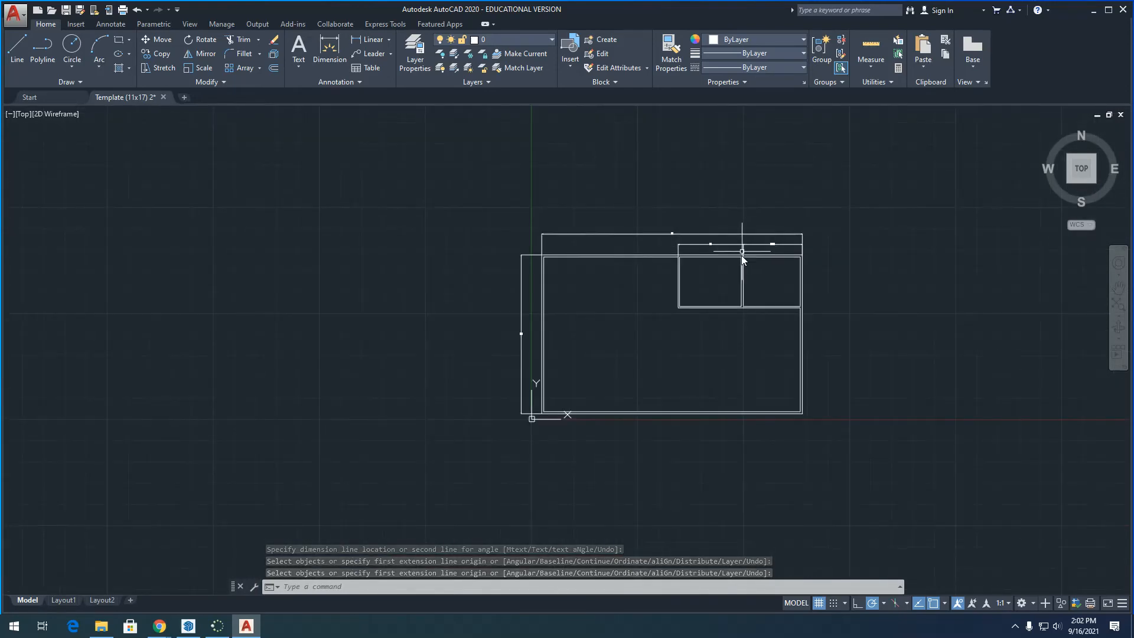
pyautogui.scroll(3, 744, 260)
pyautogui.scroll(-3, 496, 223)
pyautogui.scroll(2, 531, 242)
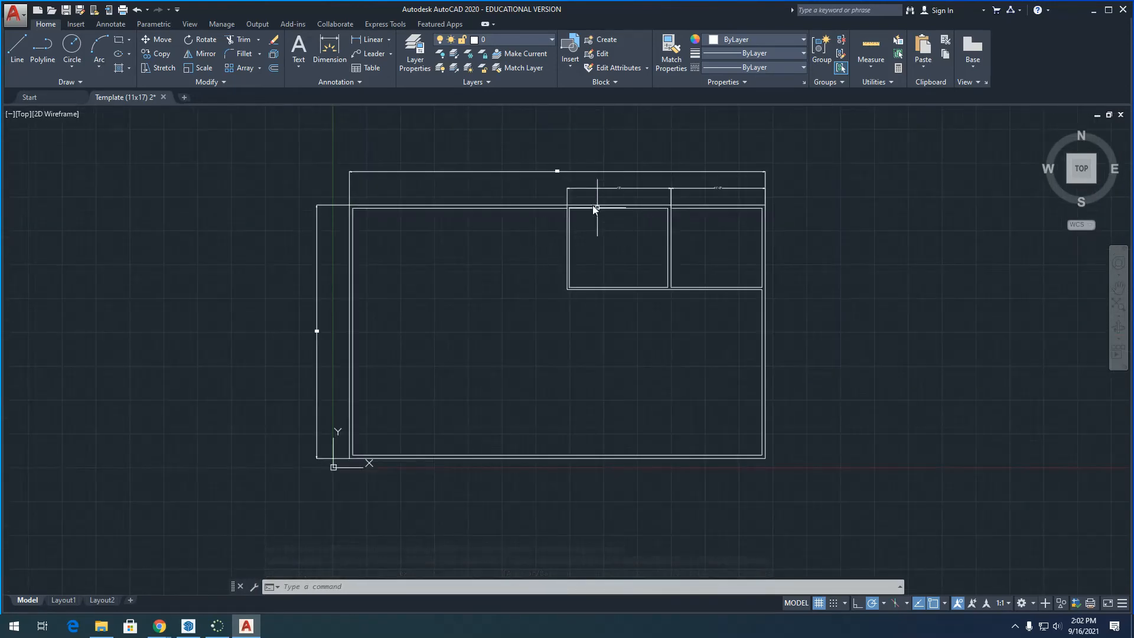
pyautogui.scroll(-2, 544, 159)
pyautogui.scroll(4, 529, 152)
pyautogui.scroll(-2, 528, 148)
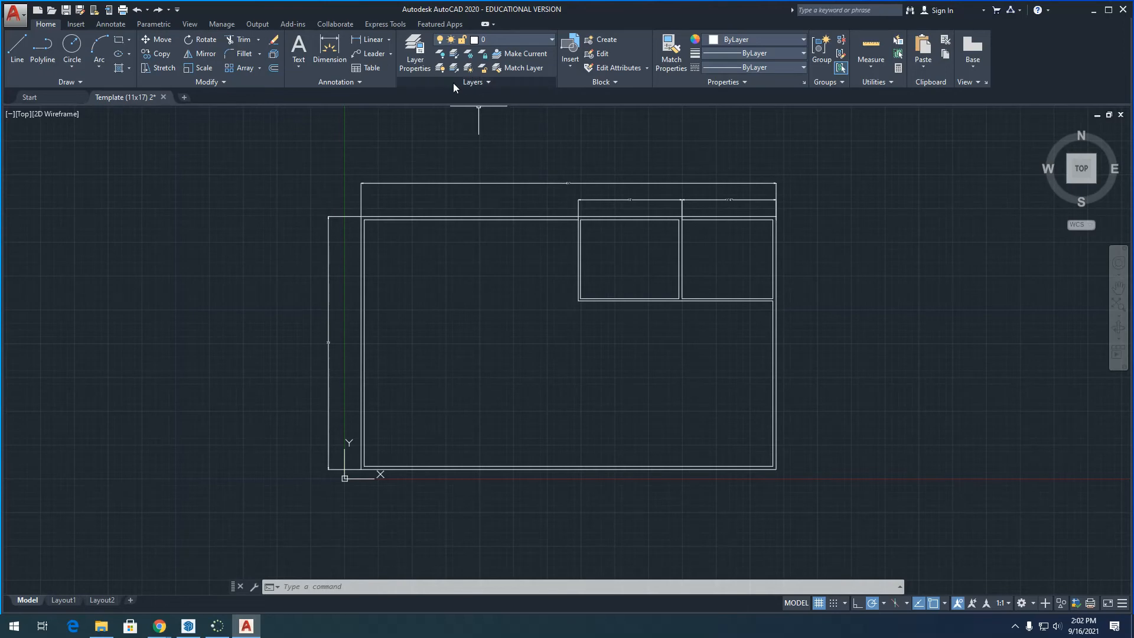
pyautogui.click(488, 83)
pyautogui.moveTo(460, 78)
pyautogui.mouseDown()
pyautogui.moveTo(289, 174)
pyautogui.moveTo(459, 82)
pyautogui.moveTo(439, 84)
pyautogui.mouseUp()
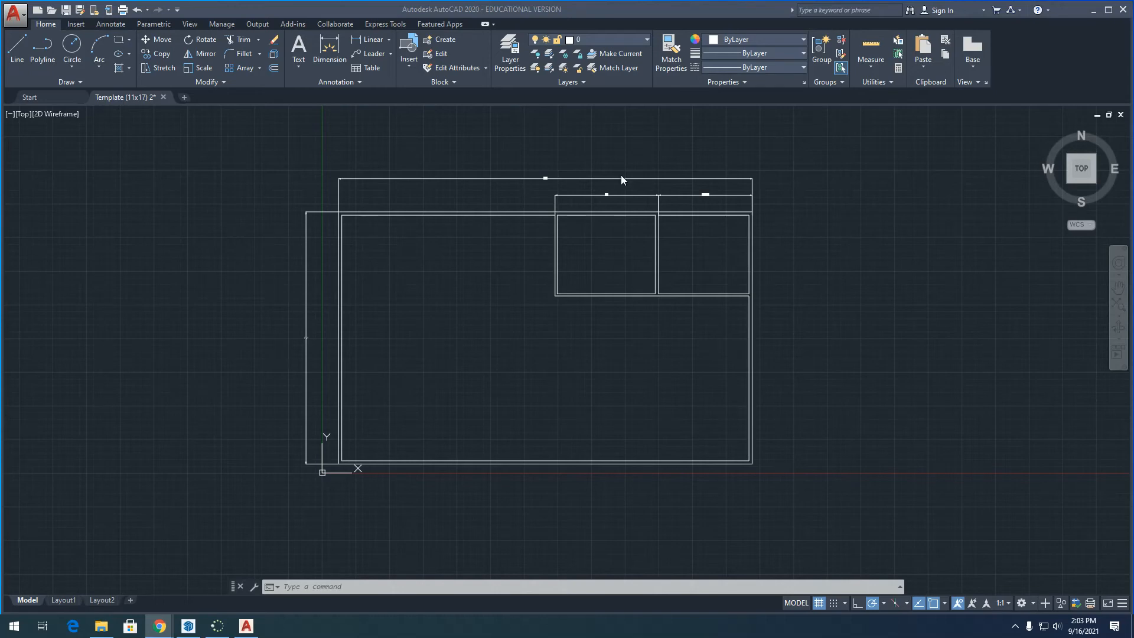
pyautogui.press('Escape')
pyautogui.press('Escape')
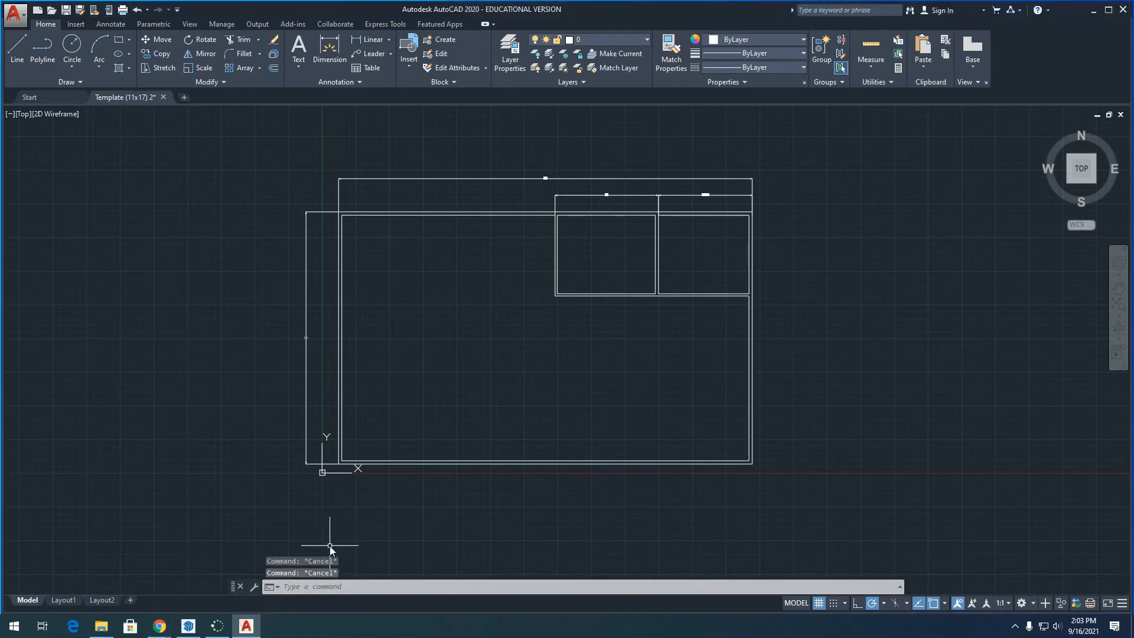
pyautogui.write('layers')
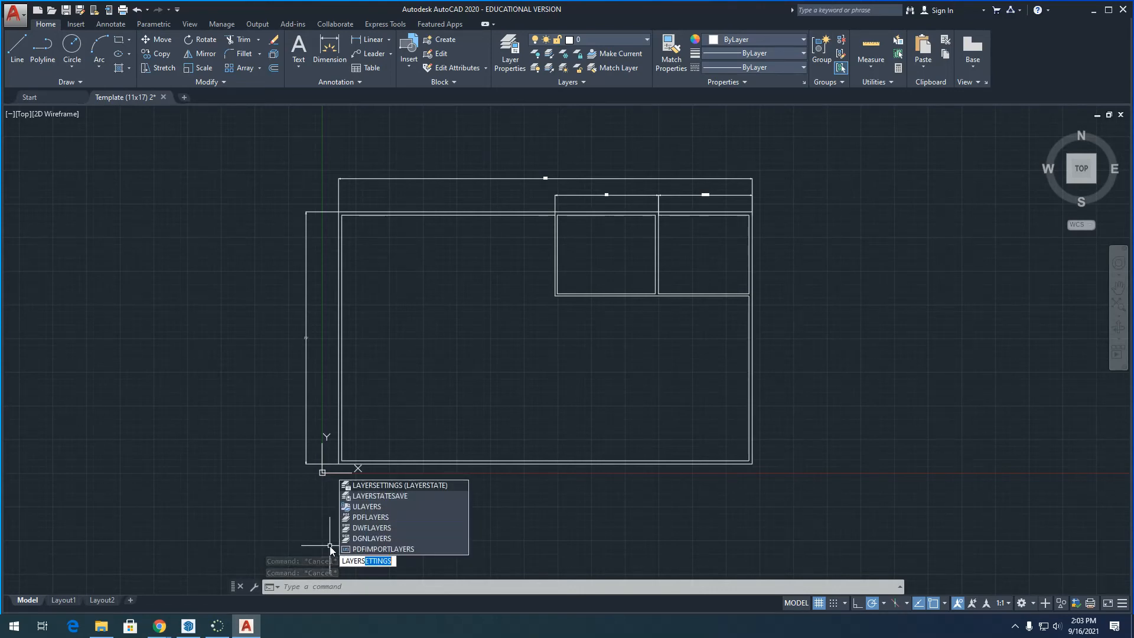
pyautogui.press('BackSpace')
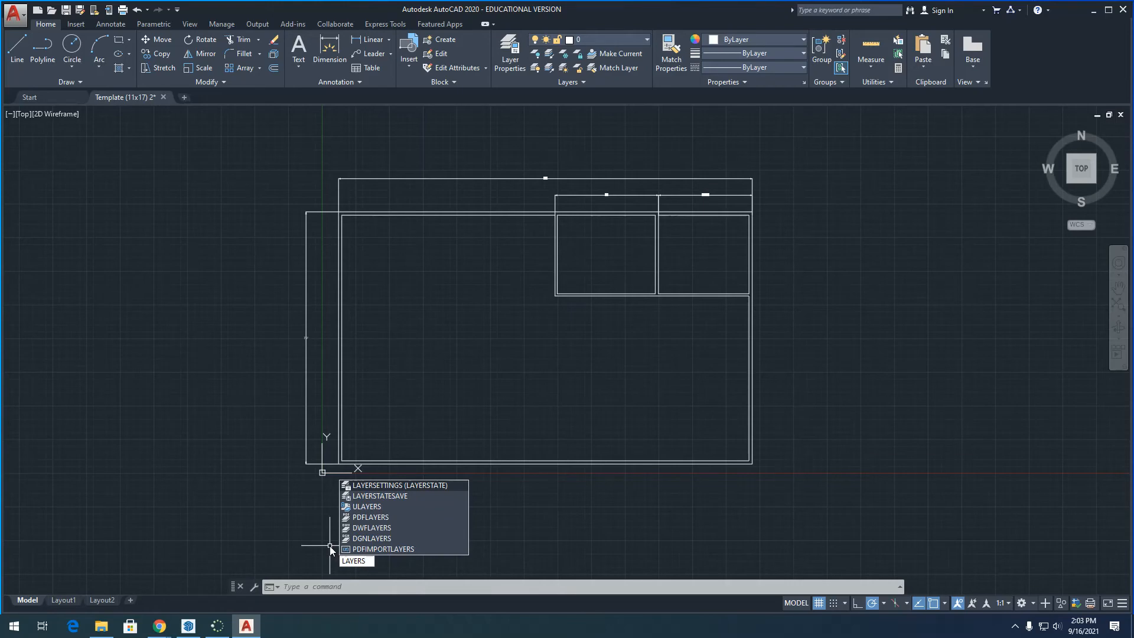
pyautogui.press('Return')
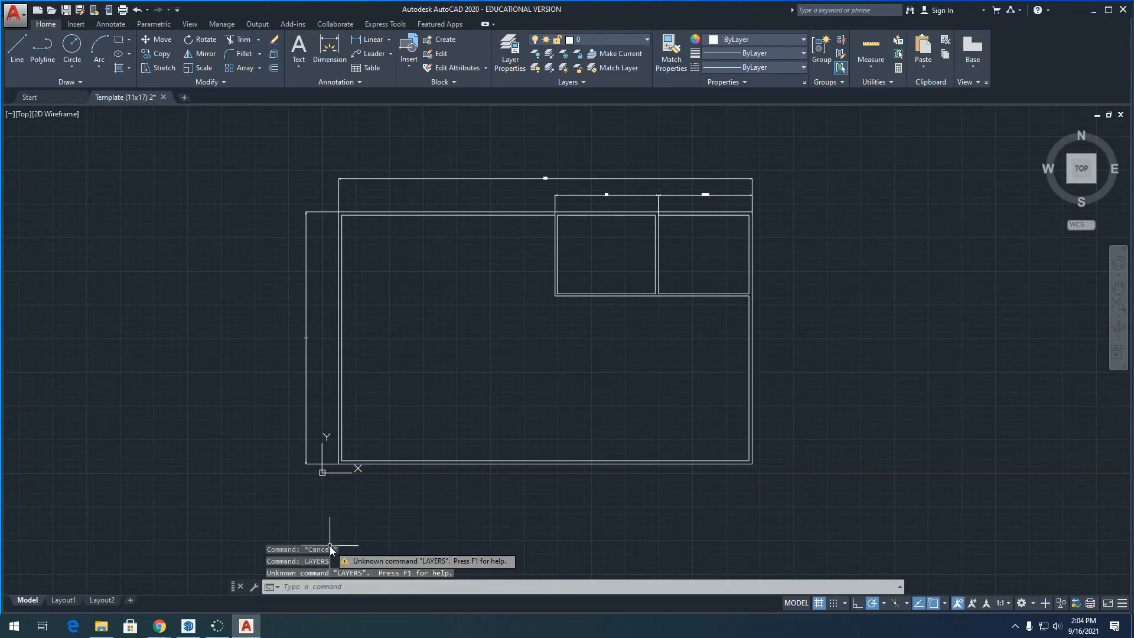
# - Open the Layer Properties Manager with the LAYER command and dock it beside the drawing, wide enough to show all its columns
pyautogui.write('LAYER')
pyautogui.press('Return')
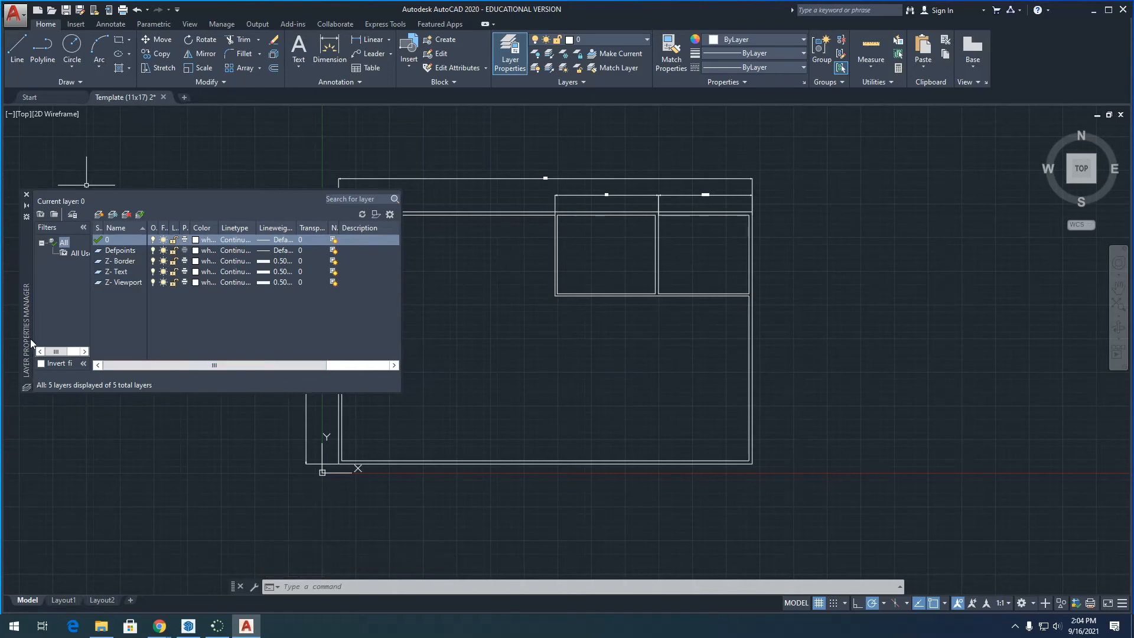
pyautogui.moveTo(24, 261)
pyautogui.mouseDown()
pyautogui.moveTo(25, 243)
pyautogui.moveTo(17, 247)
pyautogui.mouseUp()
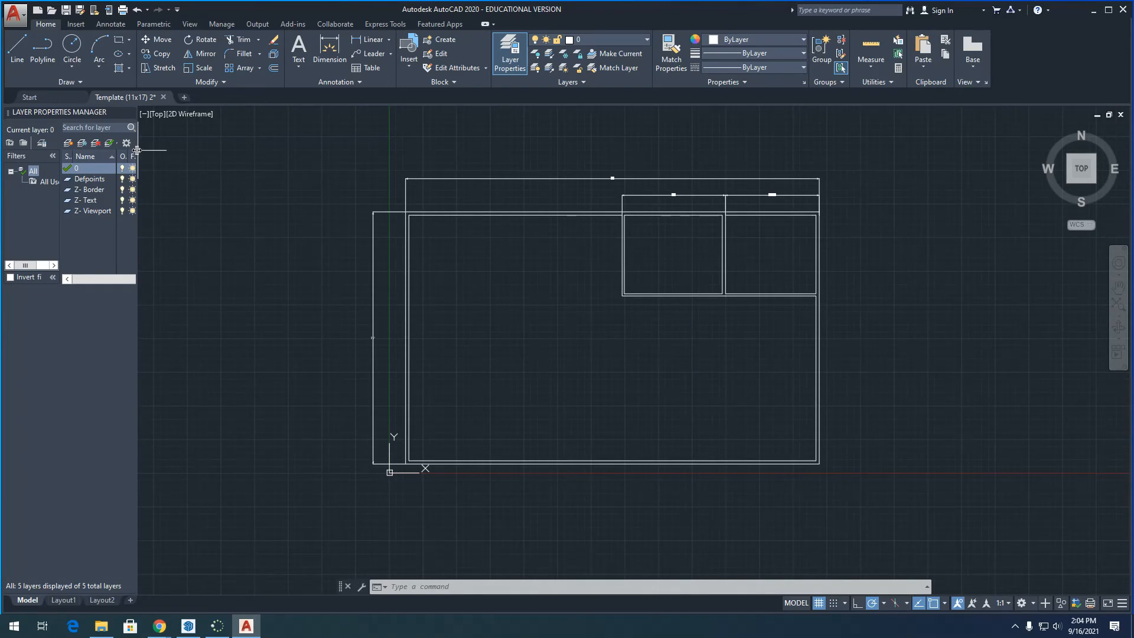
pyautogui.moveTo(137, 152)
pyautogui.mouseDown()
pyautogui.moveTo(302, 154)
pyautogui.moveTo(320, 169)
pyautogui.moveTo(406, 176)
pyautogui.mouseUp()
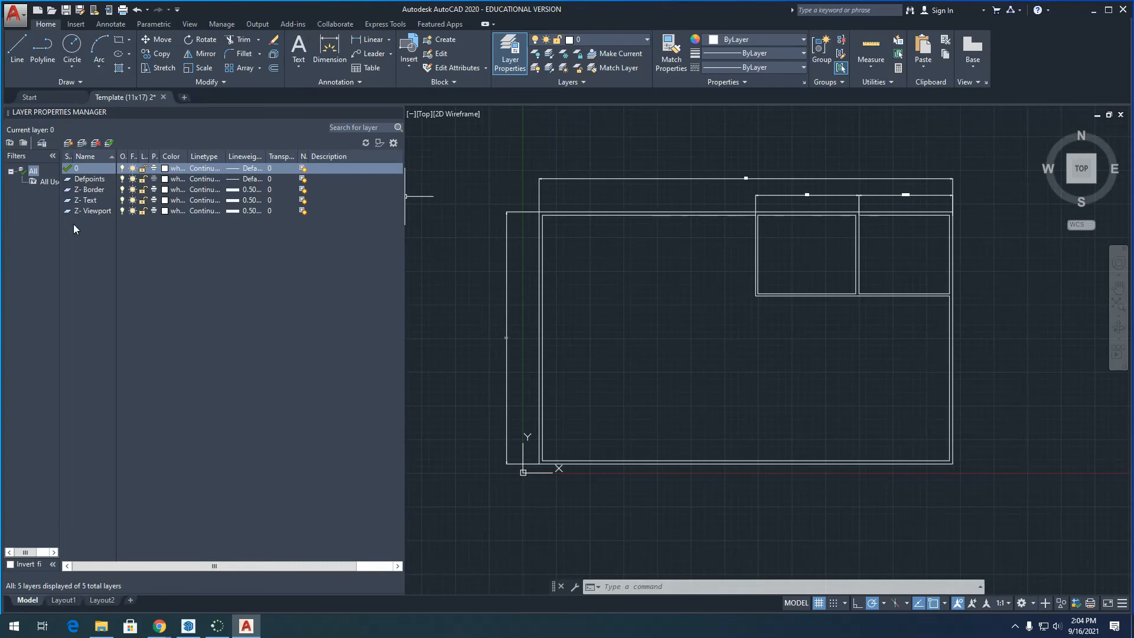
# - Create two new layers named Walls and Dims
pyautogui.click(68, 143)
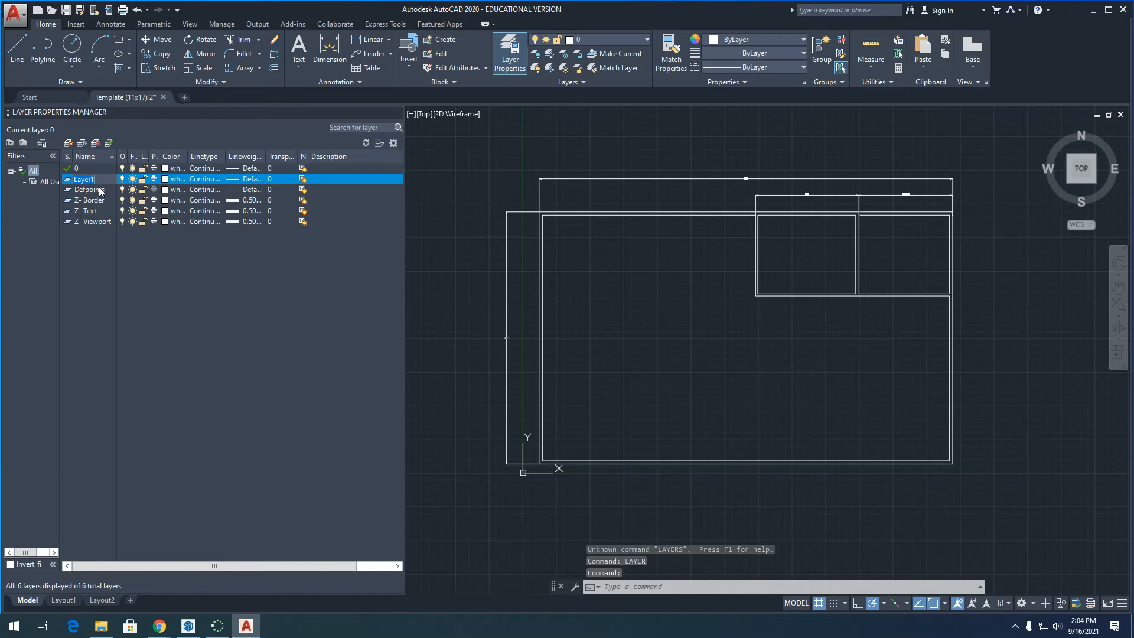
pyautogui.write('Walls')
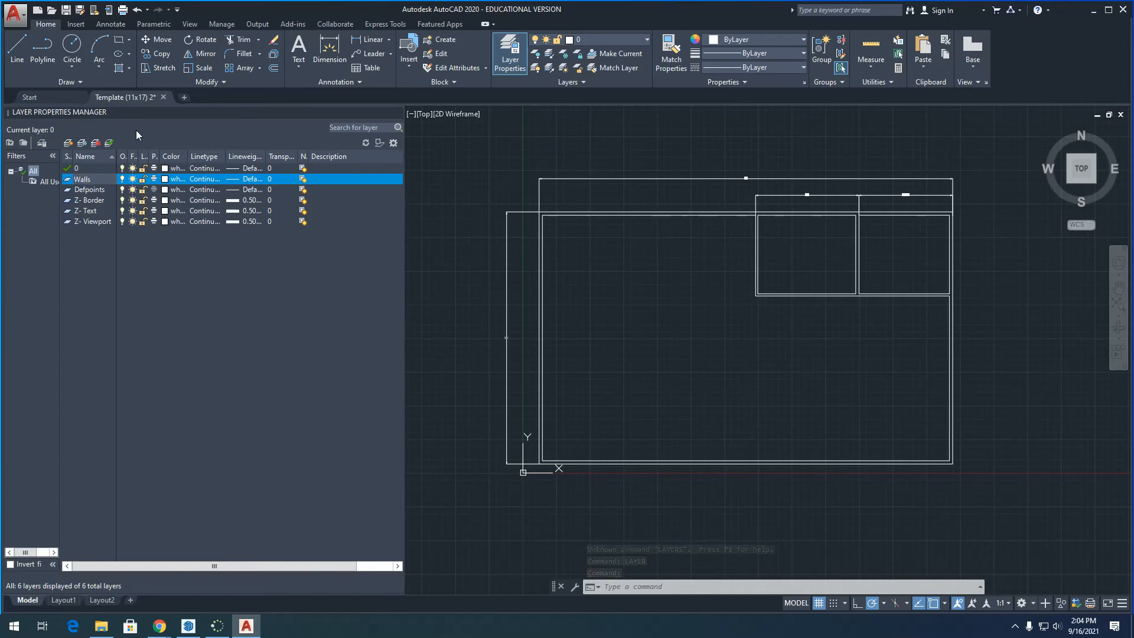
pyautogui.press('Return')
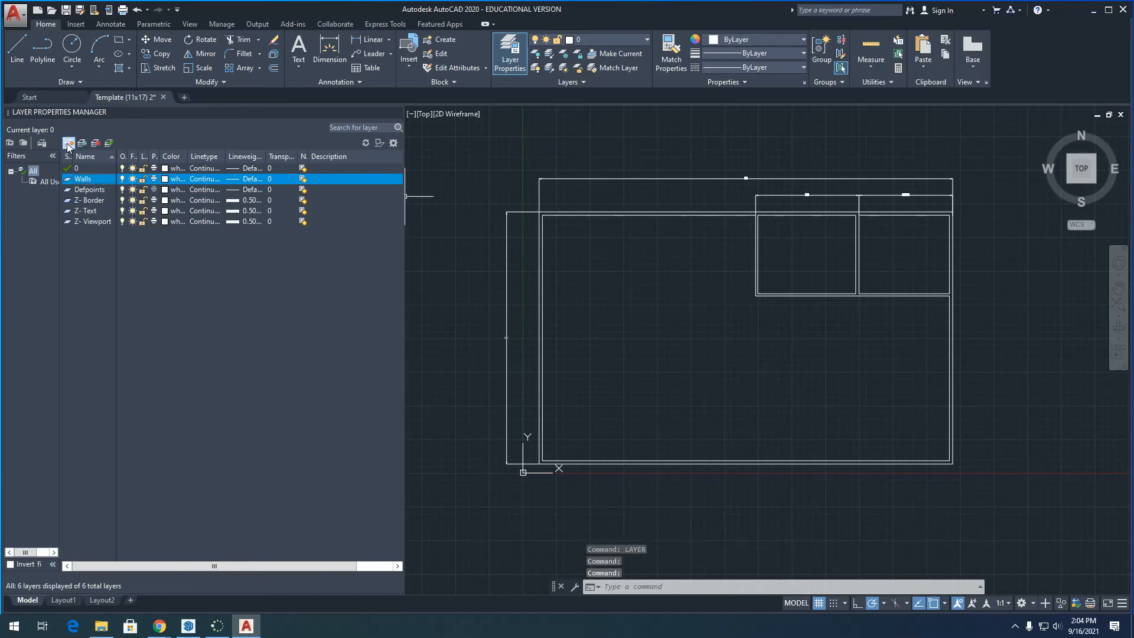
pyautogui.click(68, 144)
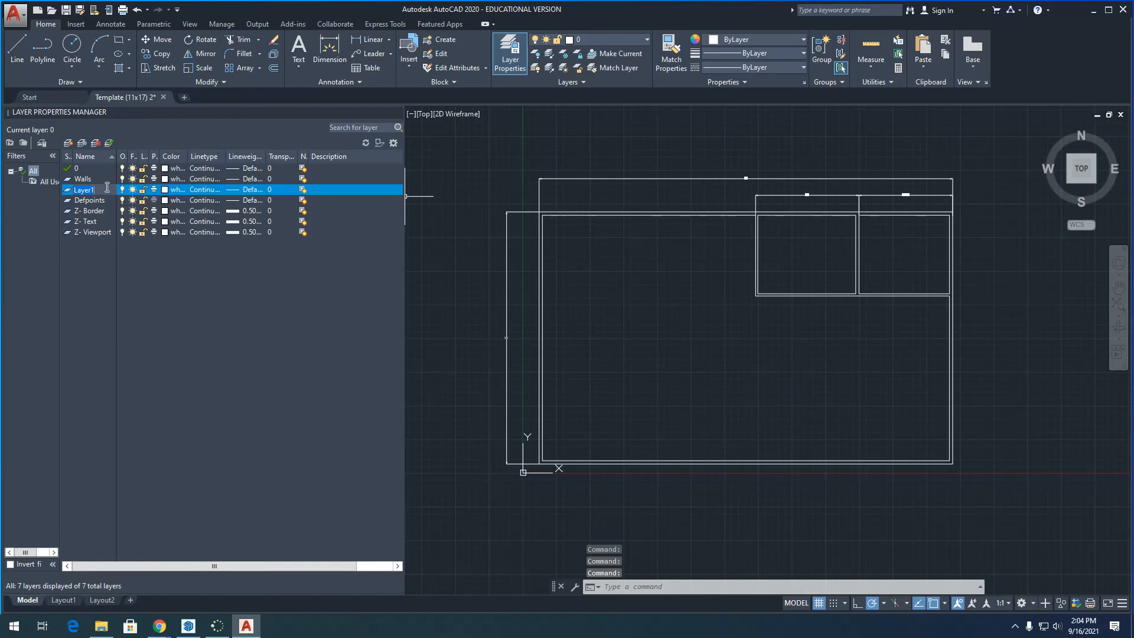
pyautogui.write('Dims')
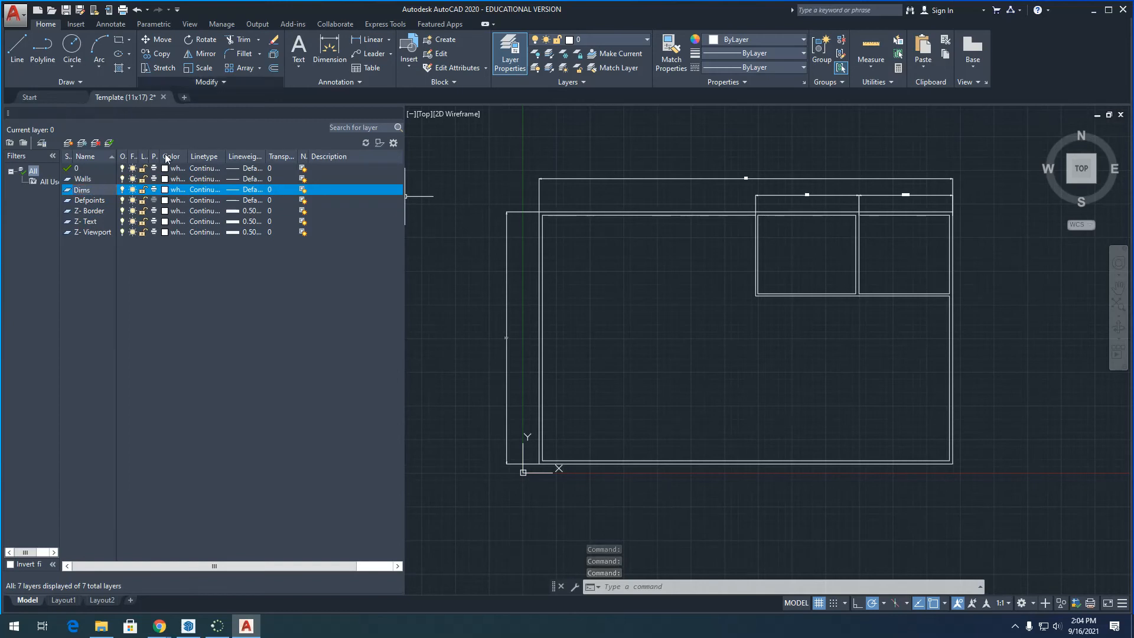
pyautogui.press('Return')
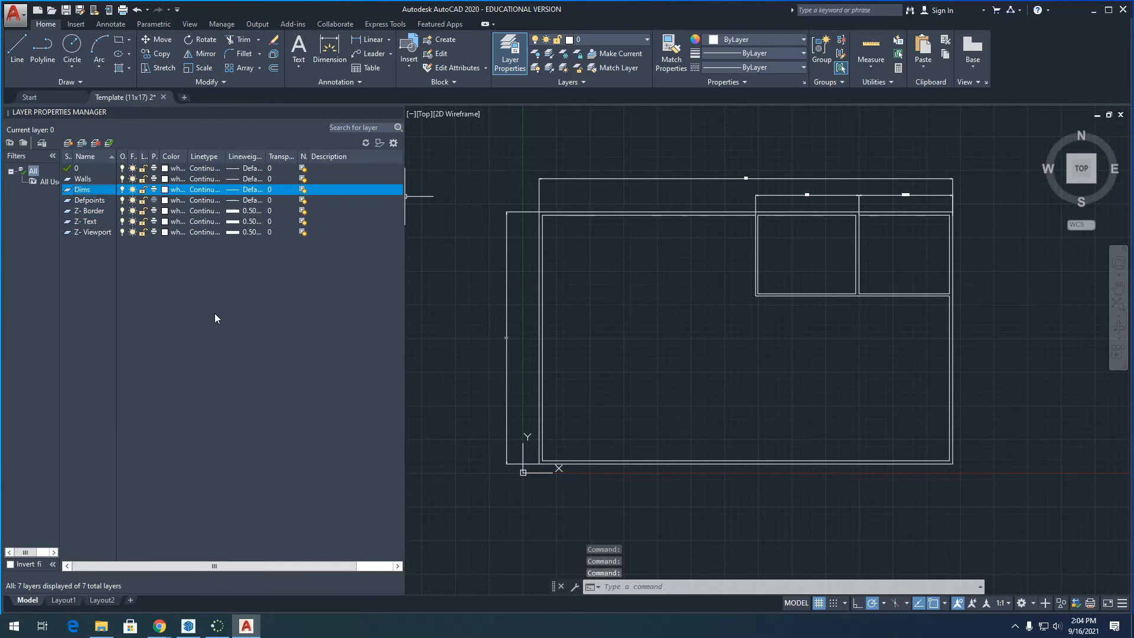
# - Set the Dims layer's color to index color 130
pyautogui.click(165, 179)
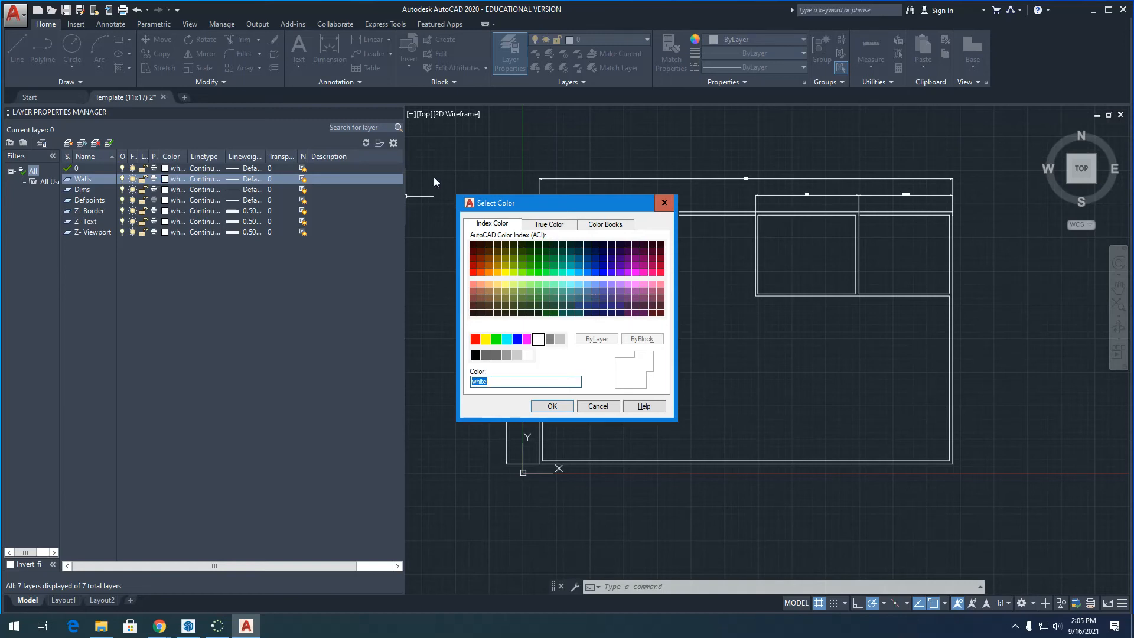
pyautogui.click(665, 203)
pyautogui.click(165, 191)
pyautogui.click(166, 190)
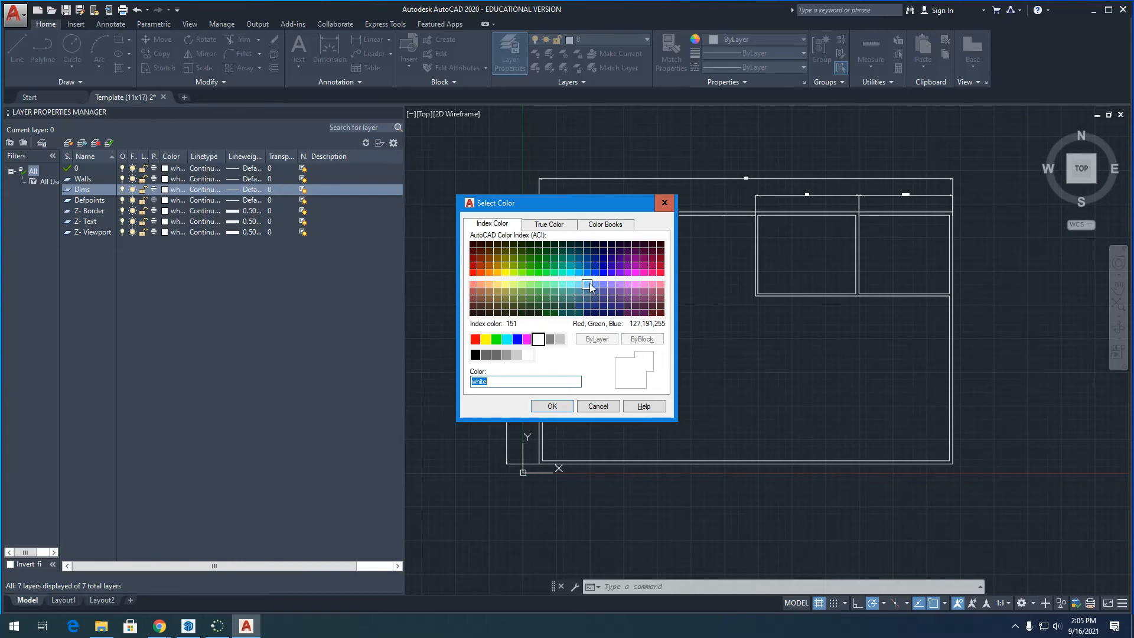
pyautogui.click(572, 272)
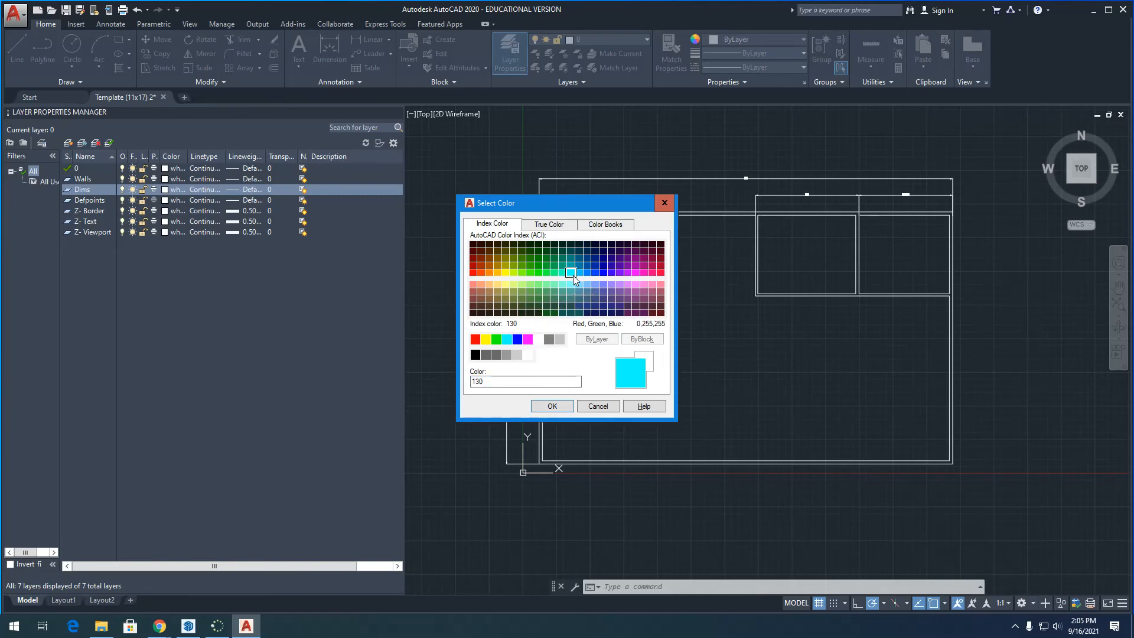
pyautogui.click(552, 406)
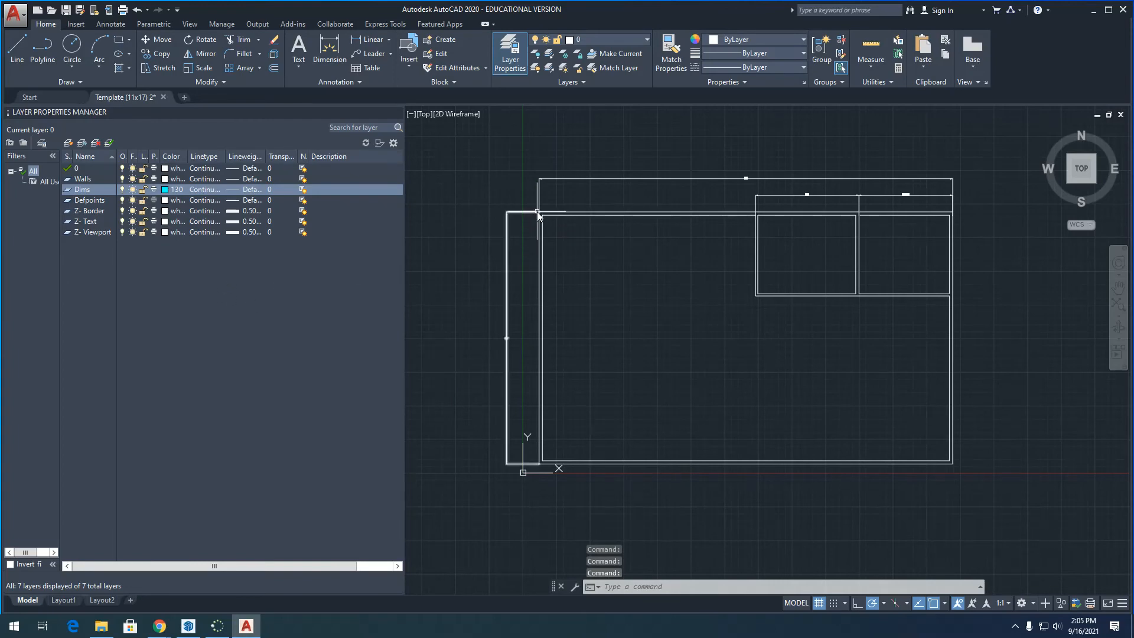
# - Open the Properties palette for the overall horizontal dimension above the floor plan
pyautogui.scroll(-2, 563, 210)
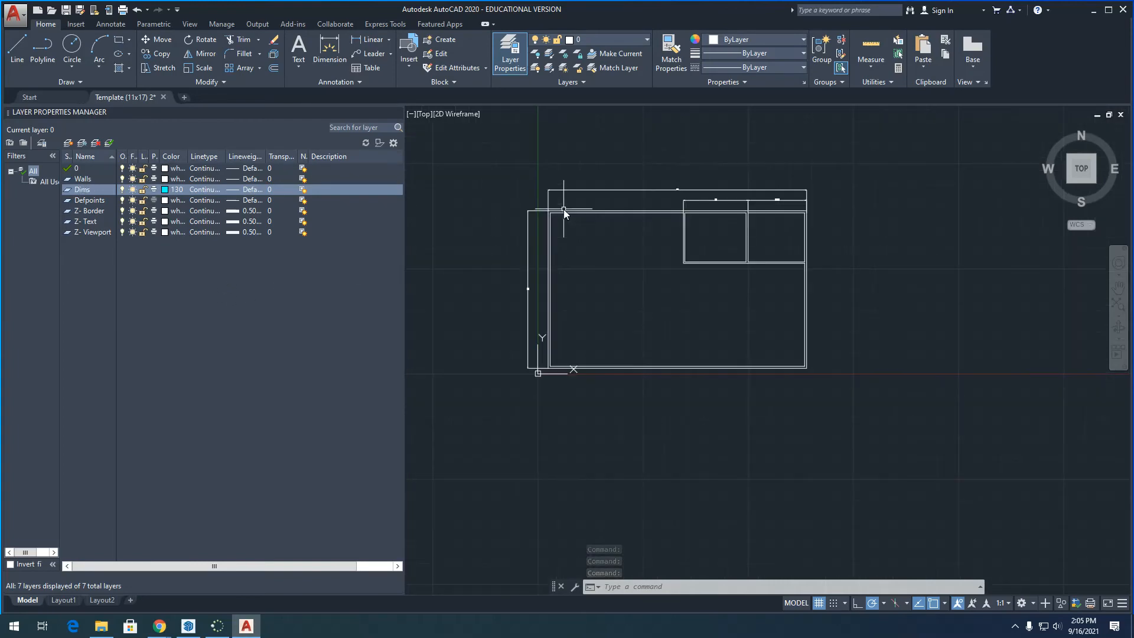
pyautogui.scroll(4, 673, 180)
pyautogui.scroll(-2, 600, 203)
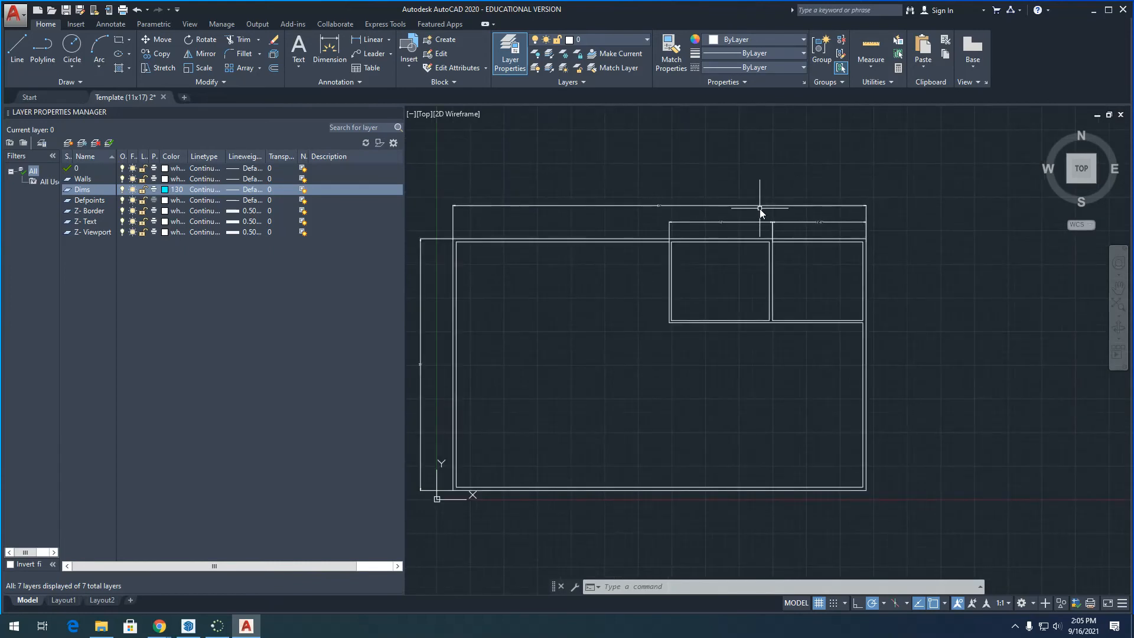
pyautogui.click(760, 207)
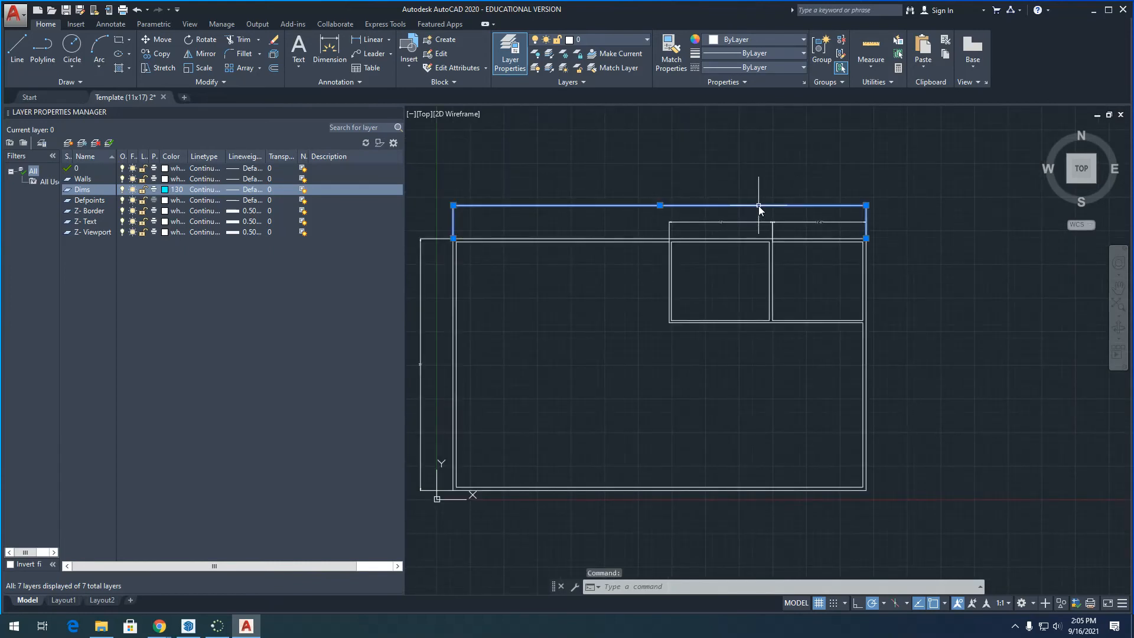
pyautogui.rightClick(684, 205)
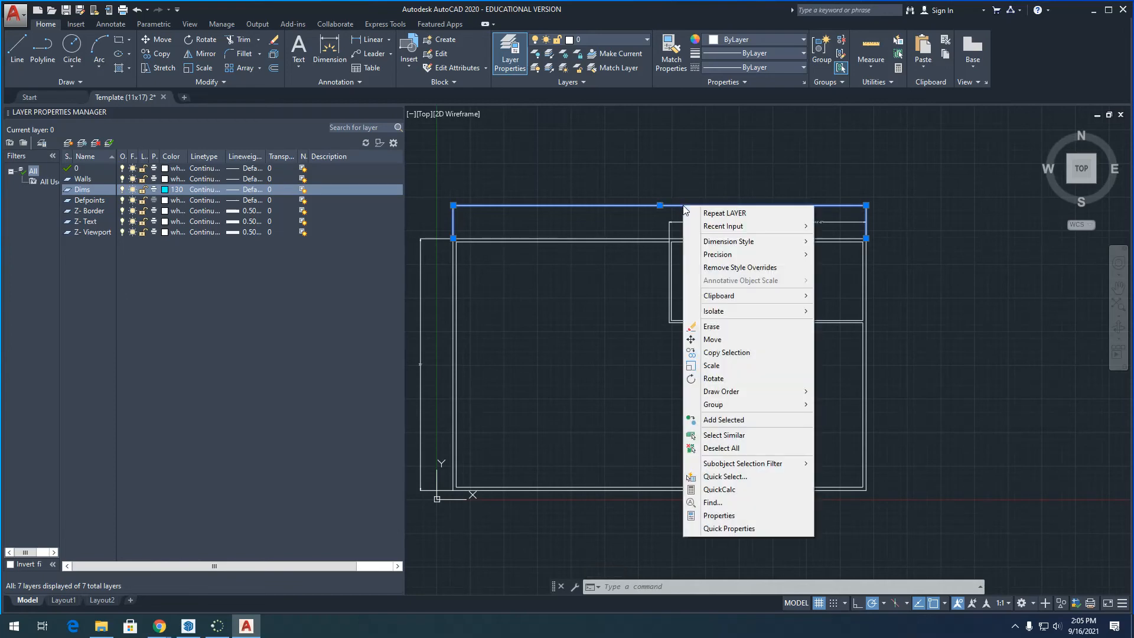
pyautogui.click(719, 517)
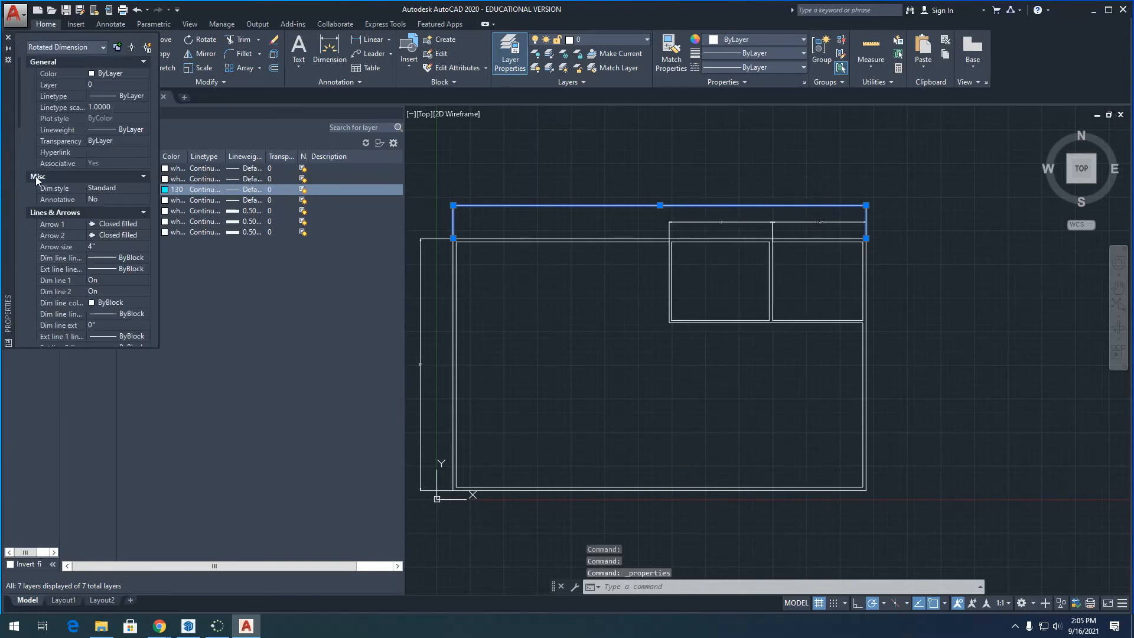
# - Dock the Properties palette beneath the Layer Properties Manager, narrow both palettes, and make the Properties section taller
pyautogui.moveTo(12, 318); pyautogui.dragTo(1, 502)
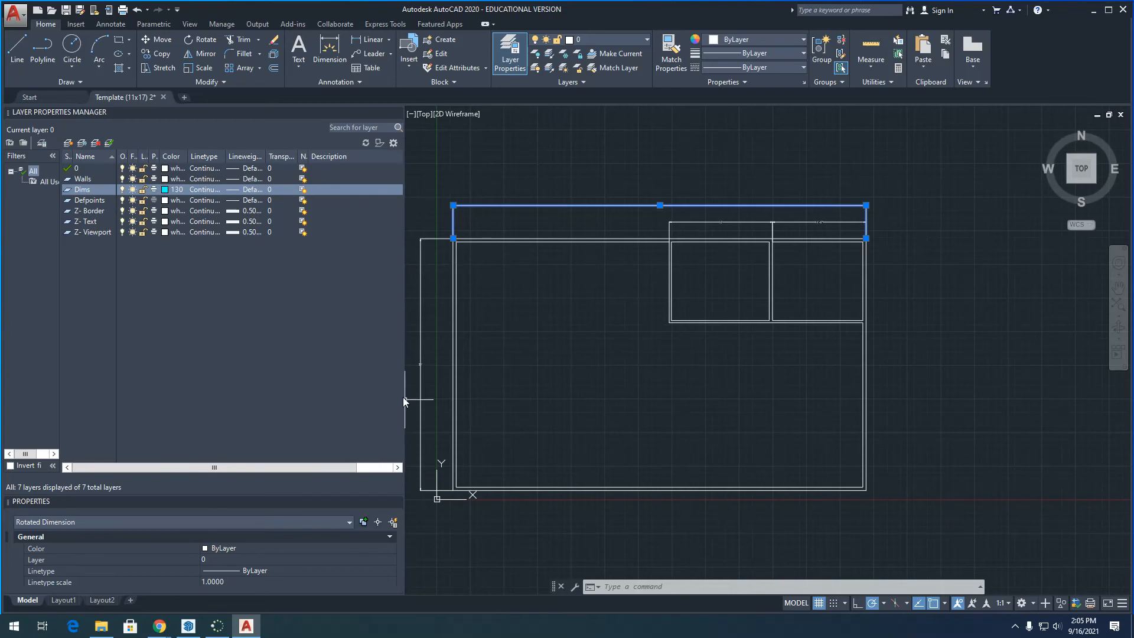
pyautogui.moveTo(403, 396); pyautogui.dragTo(352, 390)
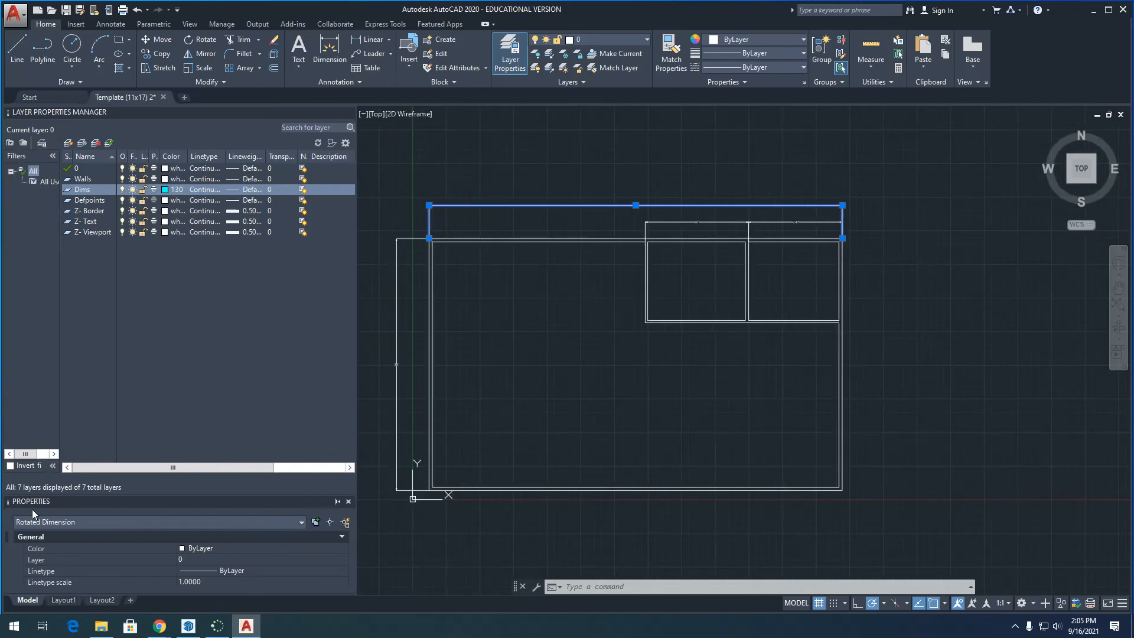
pyautogui.click(175, 470)
pyautogui.moveTo(220, 493); pyautogui.dragTo(206, 418)
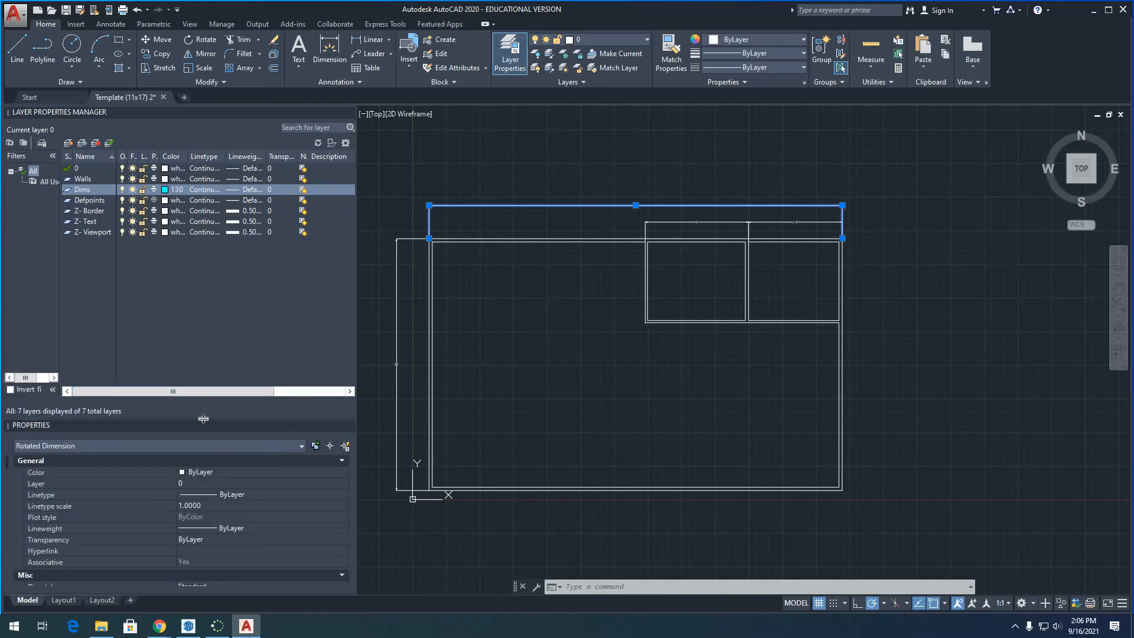
pyautogui.moveTo(204, 419); pyautogui.dragTo(207, 346)
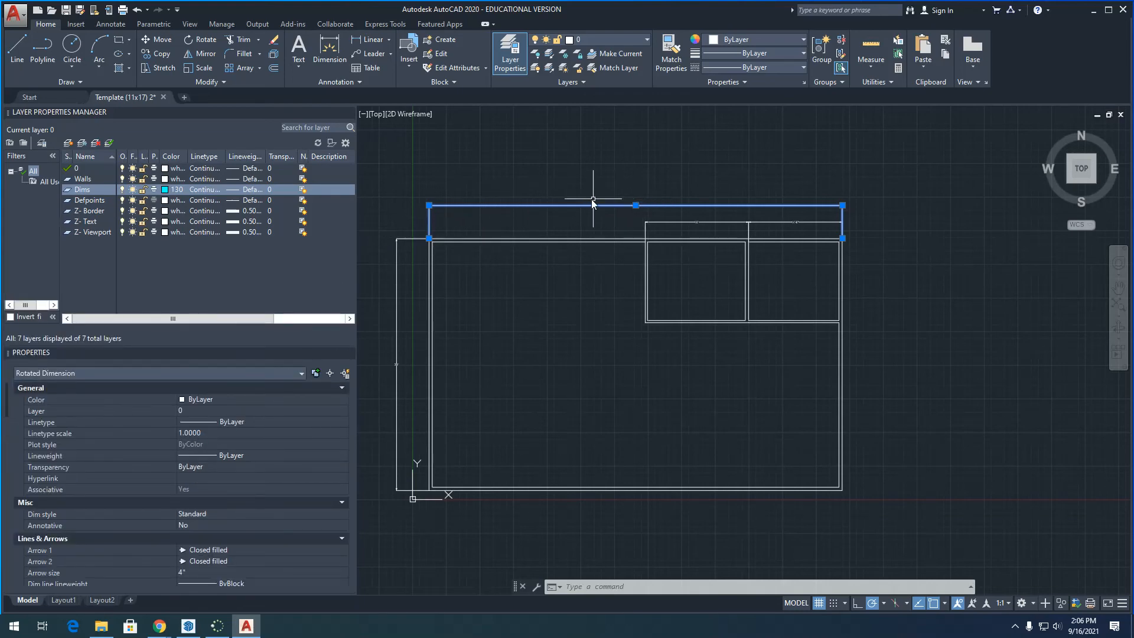
# - Move the overall horizontal dimension to the Dims layer and clear the selection
pyautogui.press('XF86AudioLowerVolume')
pyautogui.click(180, 415)
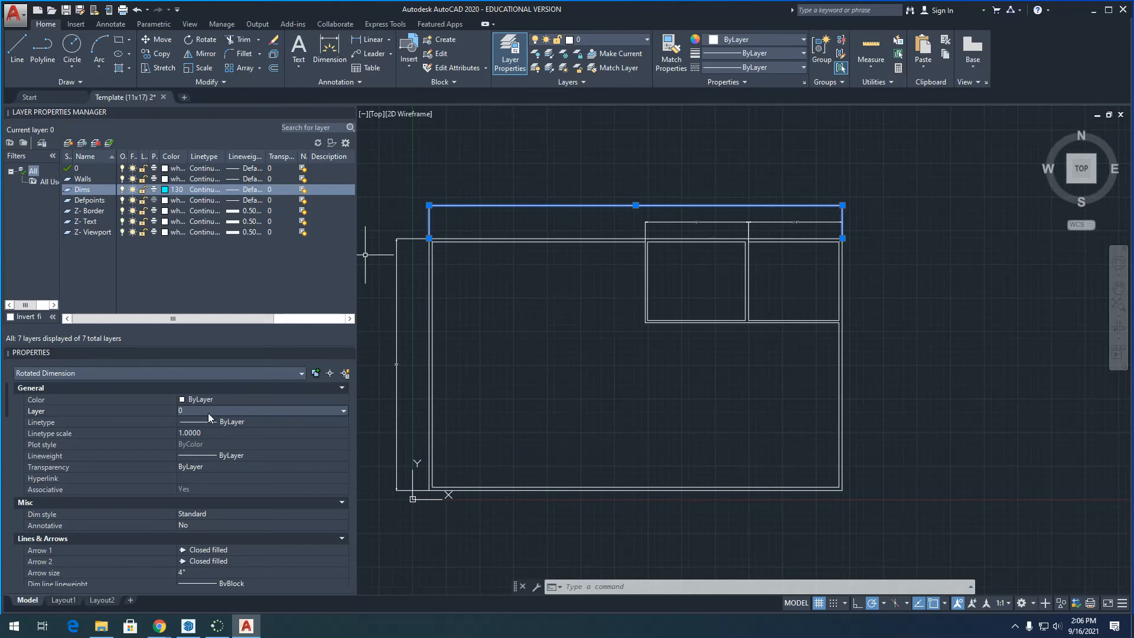
pyautogui.click(343, 412)
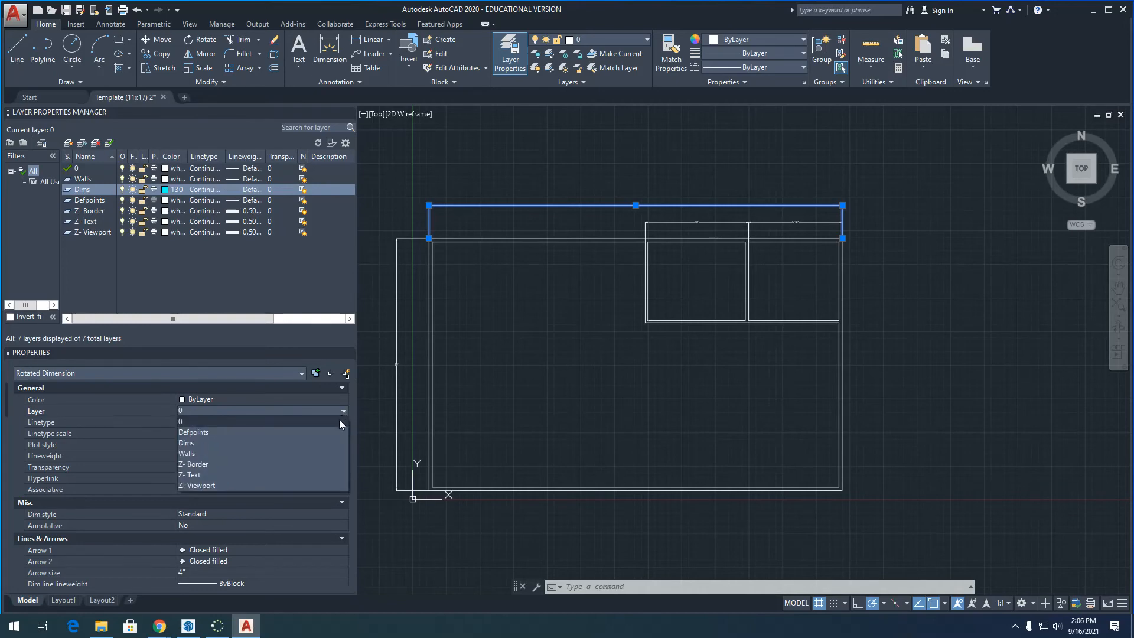
pyautogui.click(214, 444)
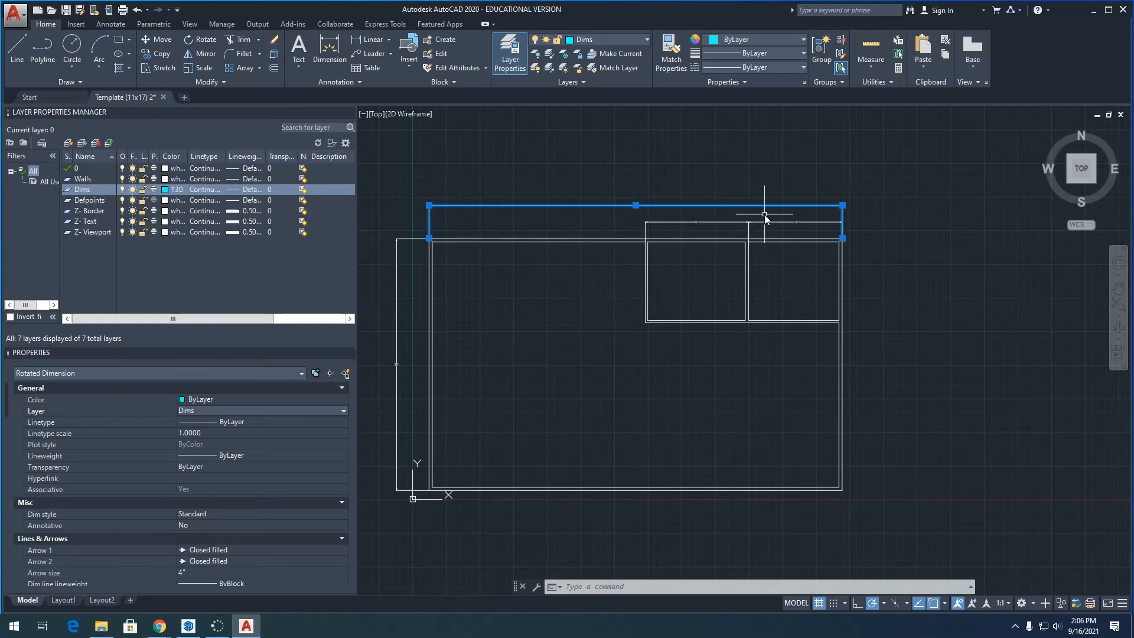
pyautogui.press('Escape')
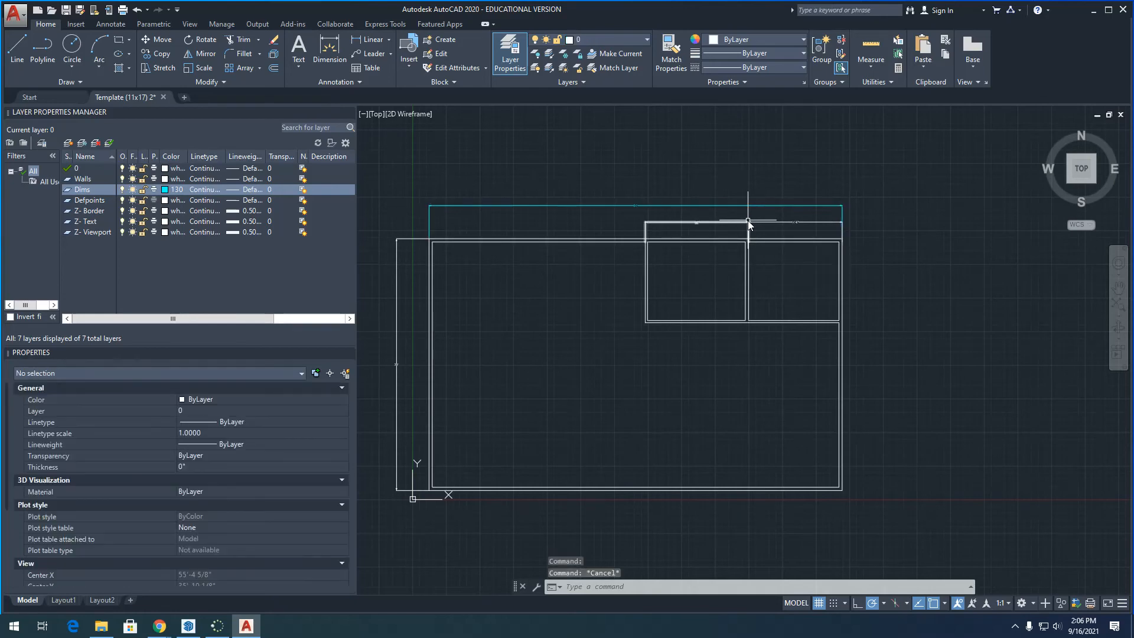
# - Move the two room dimensions above the plan to the Dims layer
pyautogui.click(761, 216)
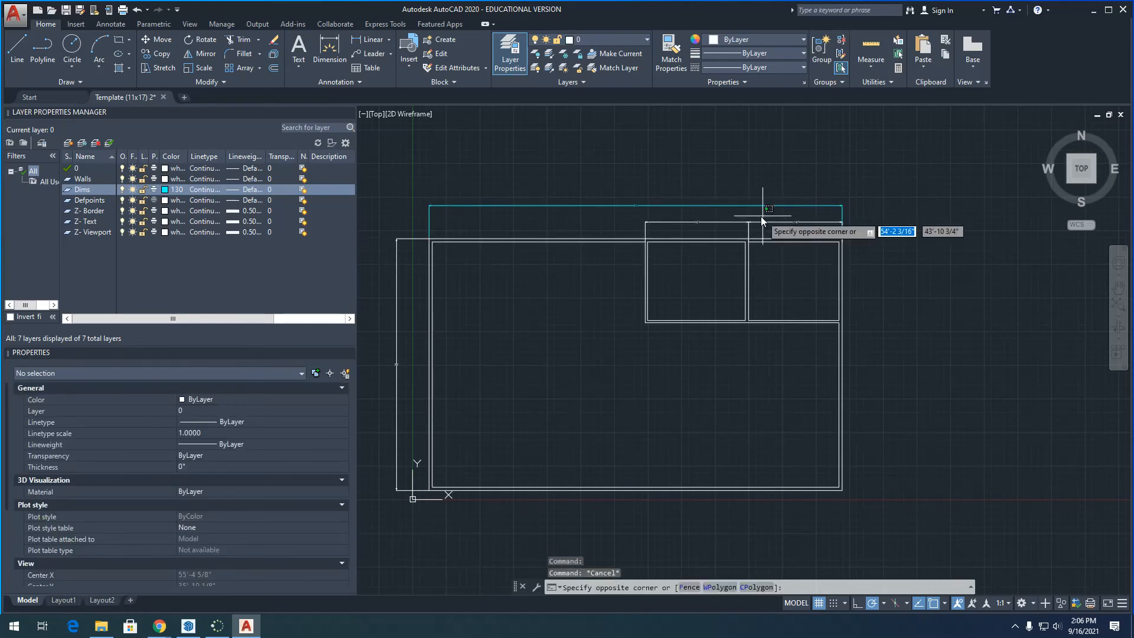
pyautogui.click(730, 229)
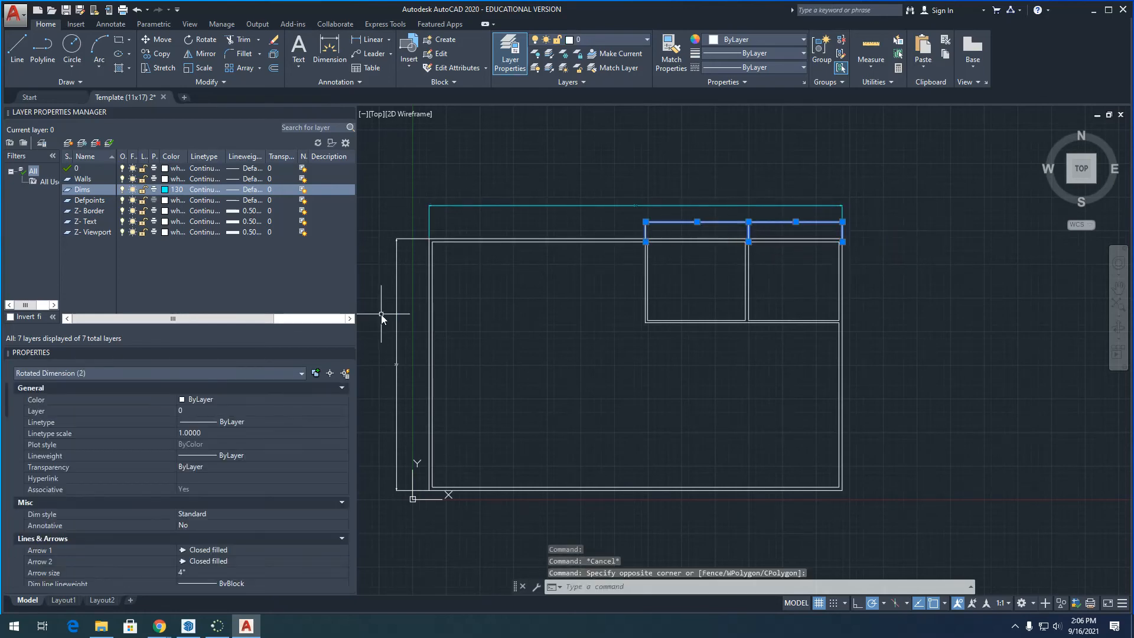
pyautogui.click(193, 408)
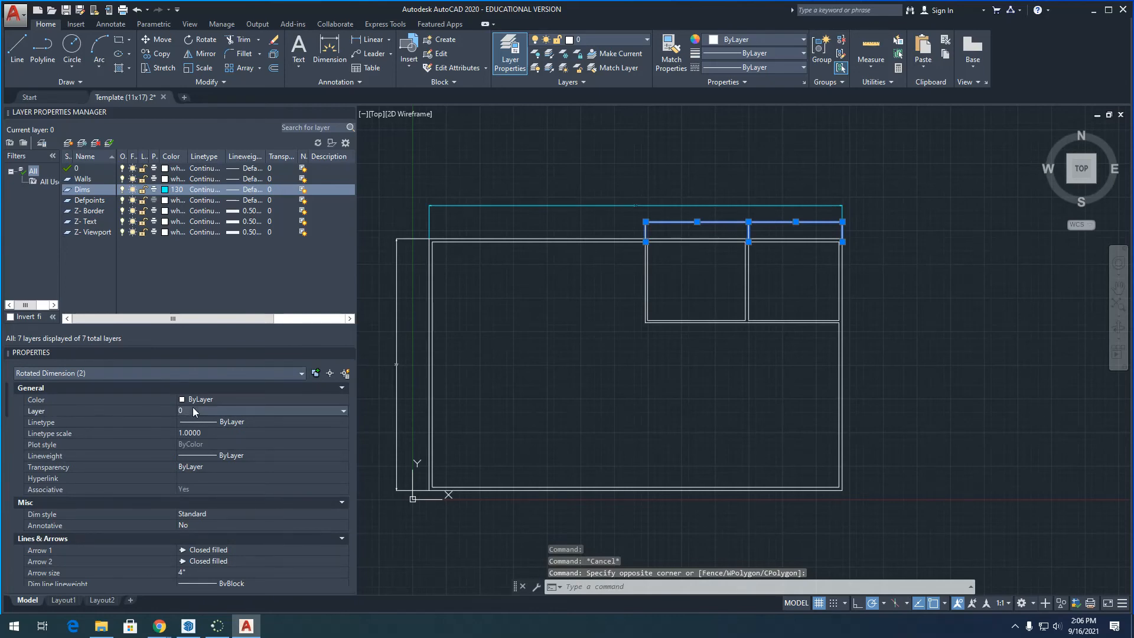
pyautogui.click(335, 410)
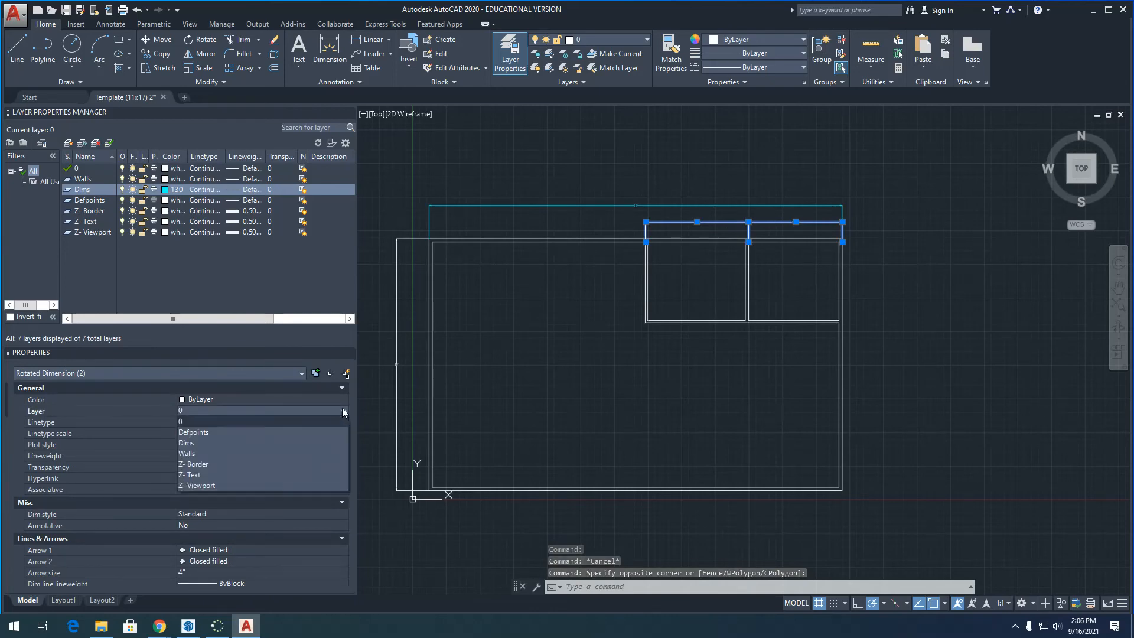
pyautogui.click(201, 445)
pyautogui.press('Escape')
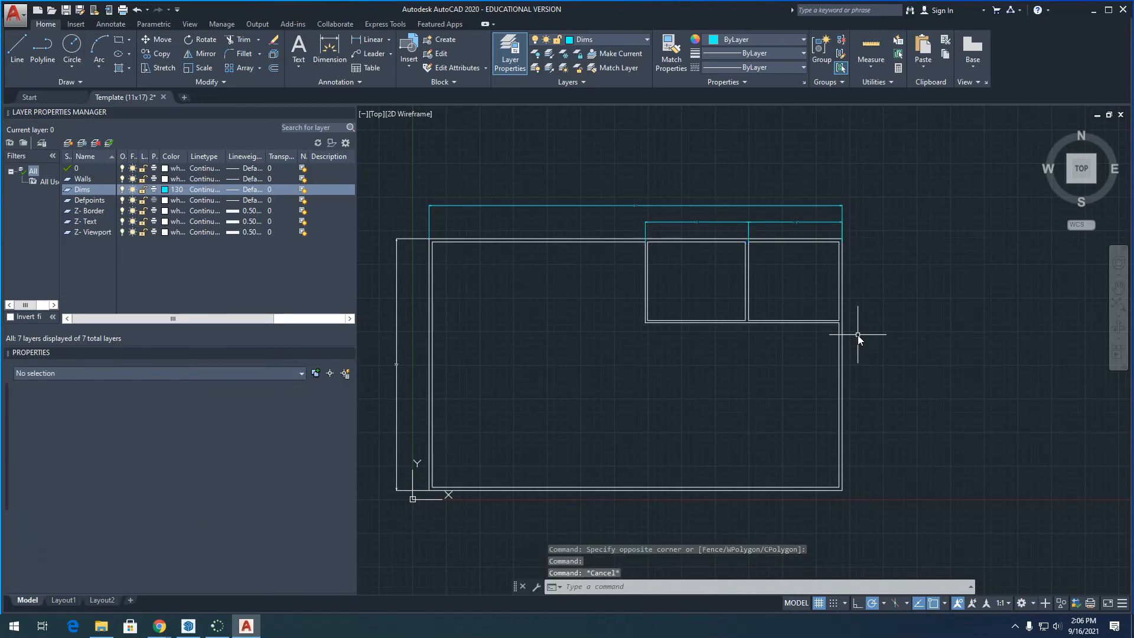
# - Move the overall vertical dimension beside the plan's left wall to the Dims layer
pyautogui.scroll(8, 737, 181)
pyautogui.scroll(-4, 738, 181)
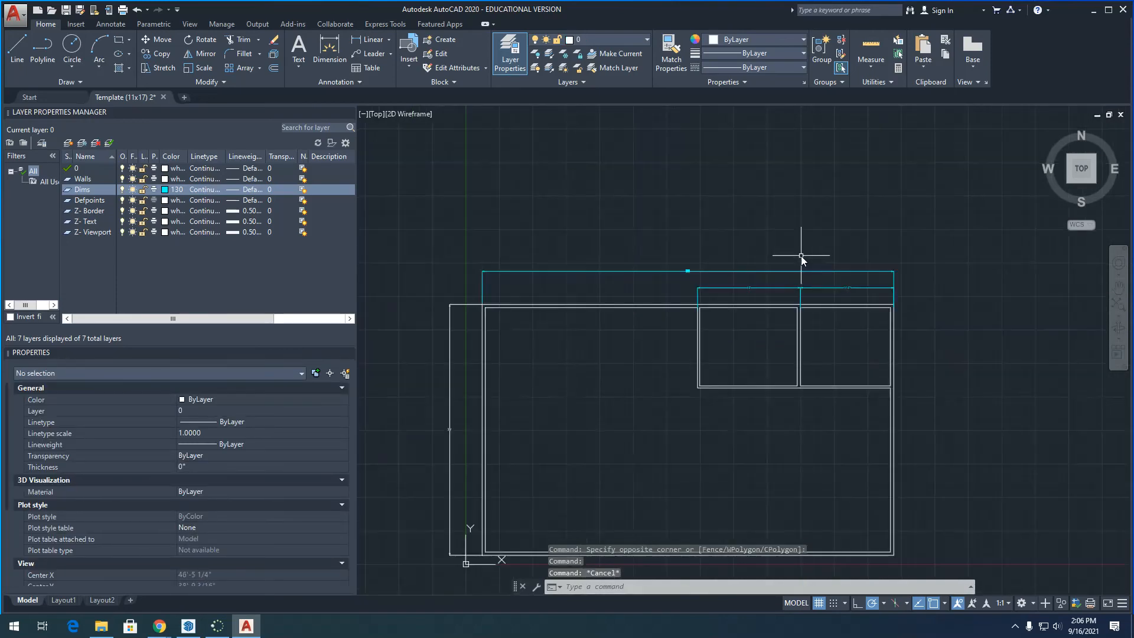
pyautogui.scroll(4, 580, 246)
pyautogui.click(549, 199)
pyautogui.click(534, 207)
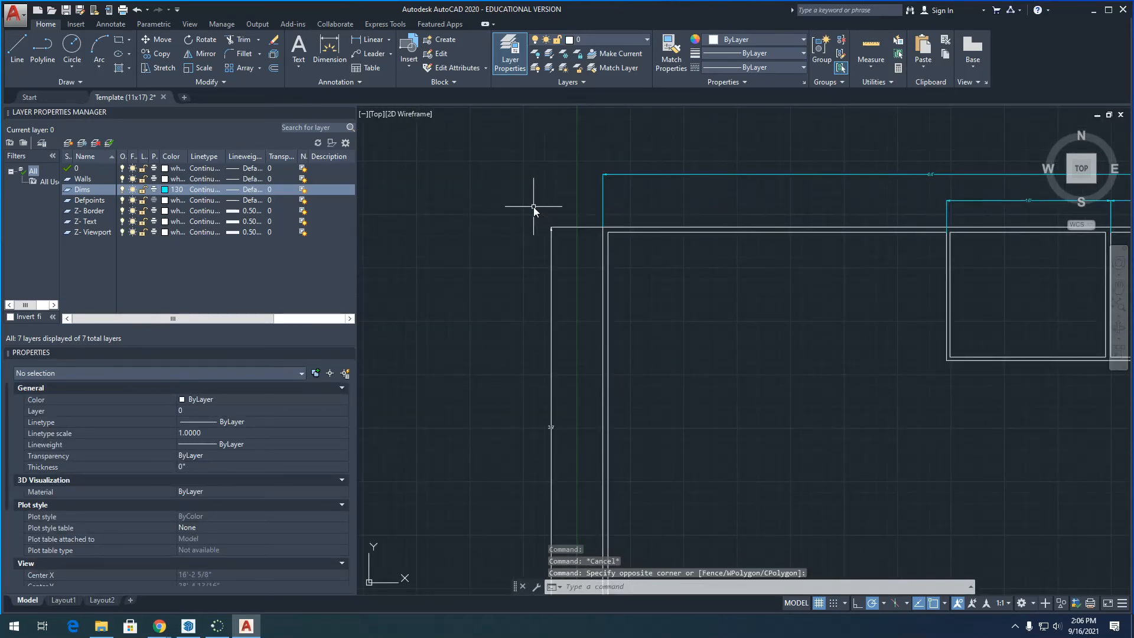
pyautogui.click(572, 204)
pyautogui.click(536, 248)
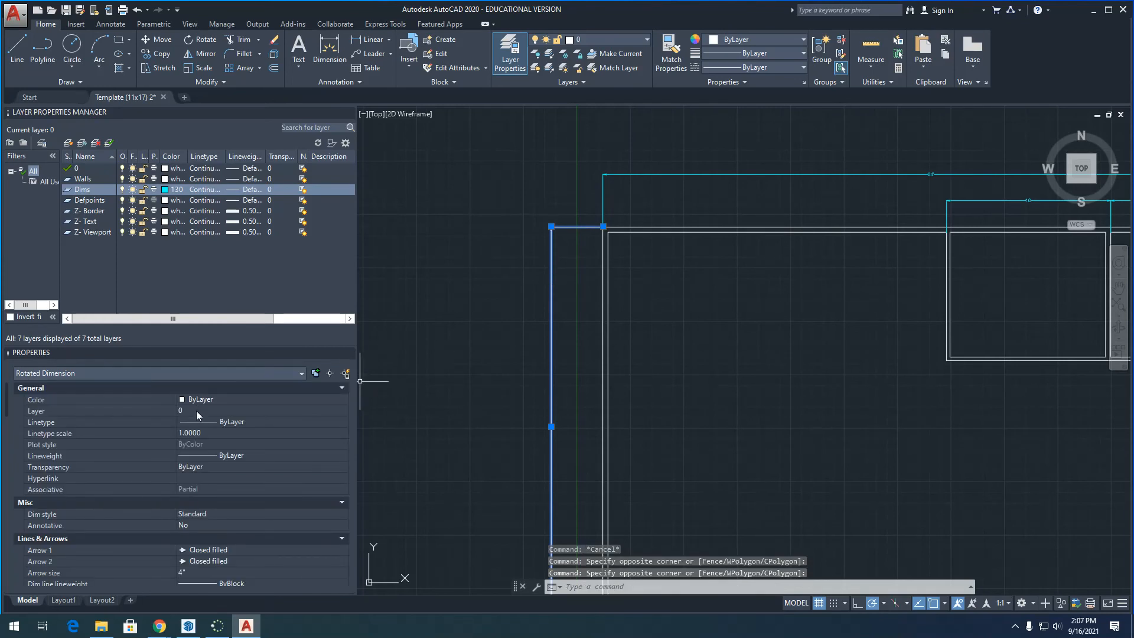
pyautogui.click(201, 410)
pyautogui.click(343, 410)
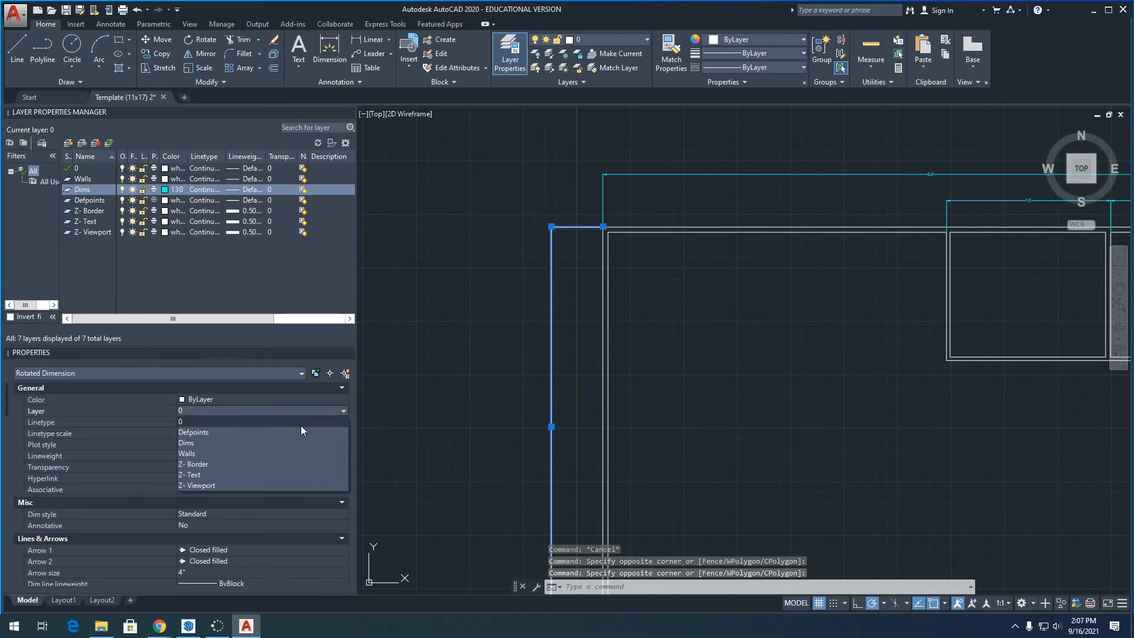
pyautogui.click(268, 443)
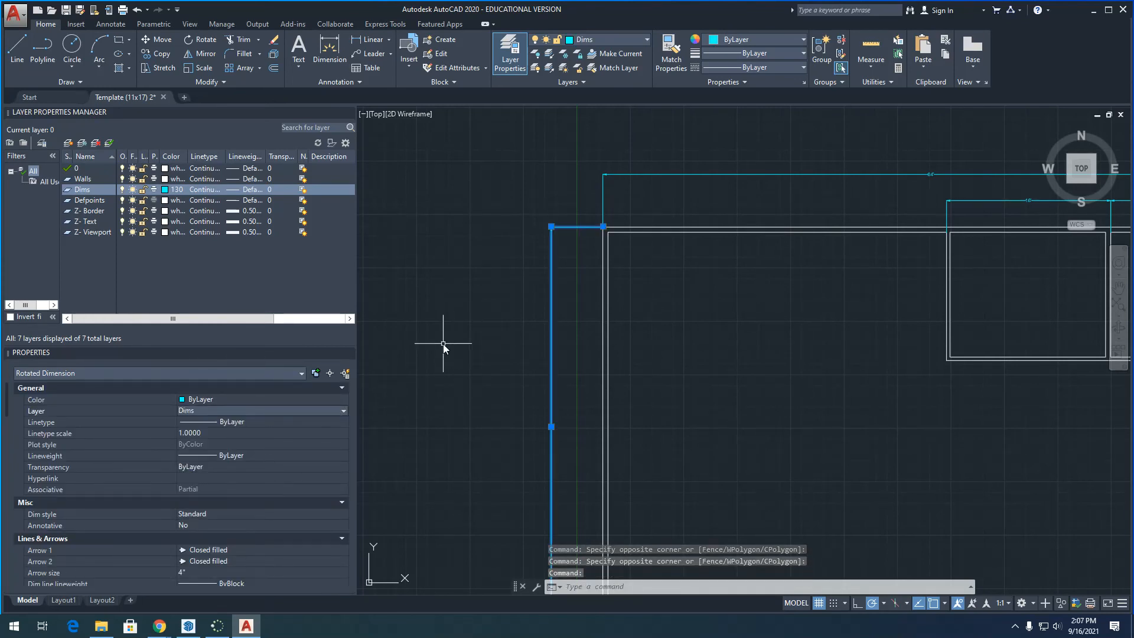
pyautogui.press('Escape')
# - Examine the dimensions around the plan and review the Dims layer's color setting, keeping index color 130
pyautogui.scroll(-5, 443, 343)
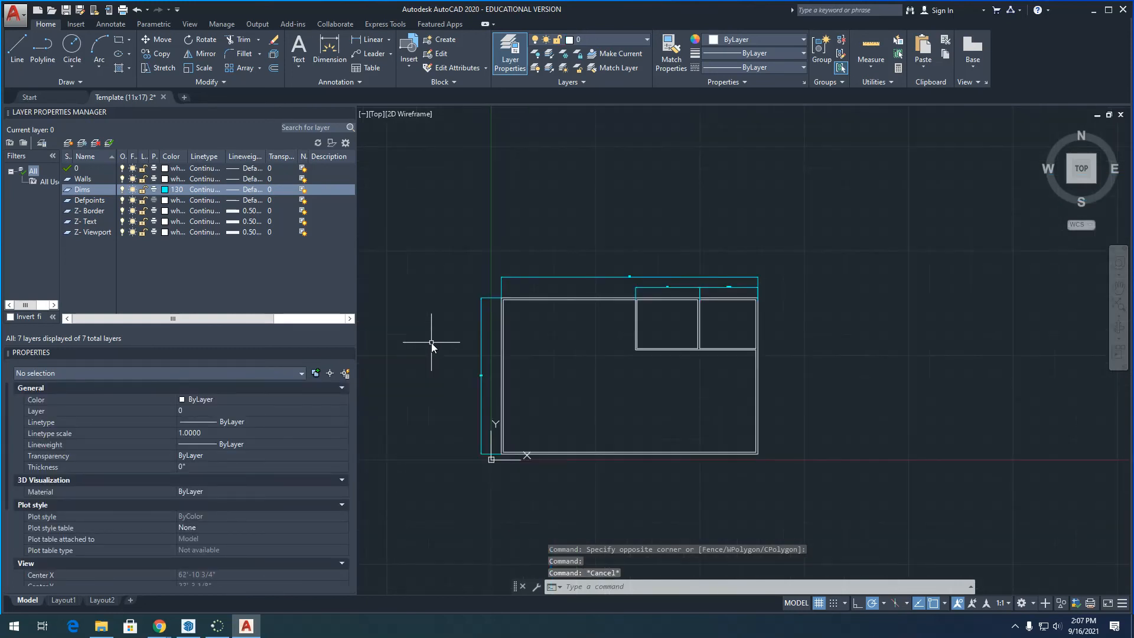
pyautogui.scroll(2, 494, 414)
pyautogui.scroll(2, 494, 414)
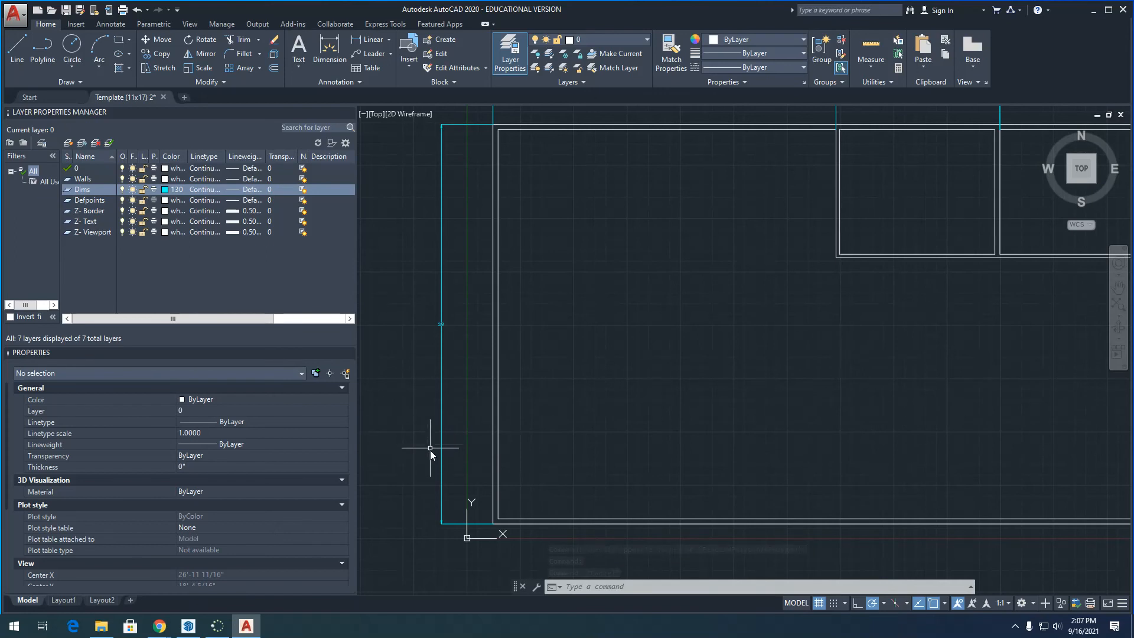
pyautogui.scroll(-2, 434, 459)
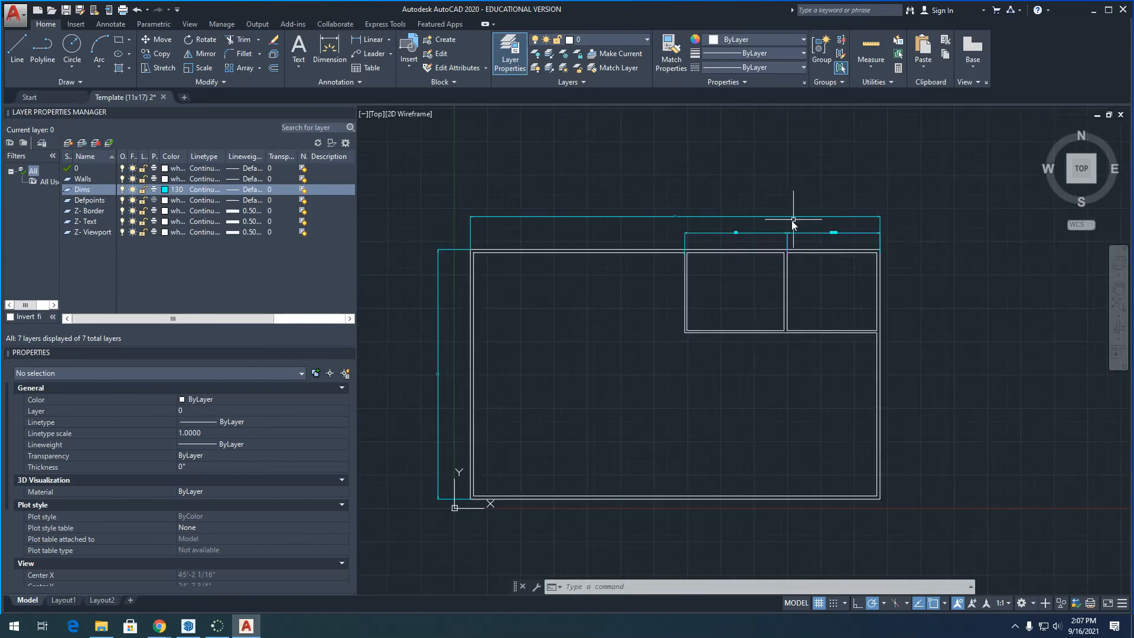
pyautogui.click(165, 189)
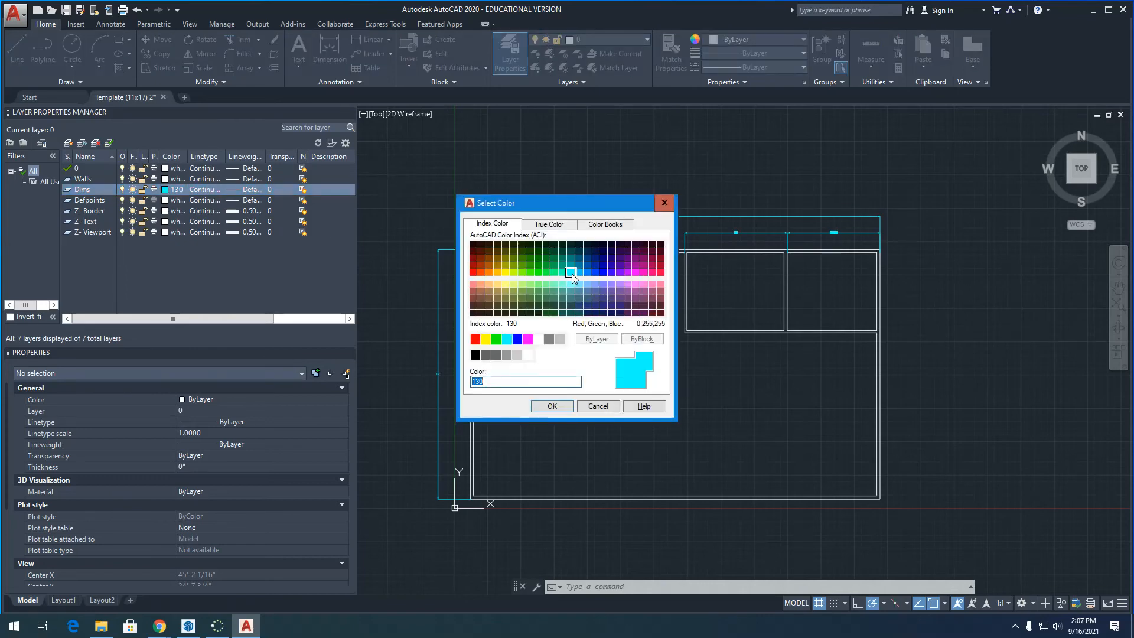
pyautogui.click(555, 407)
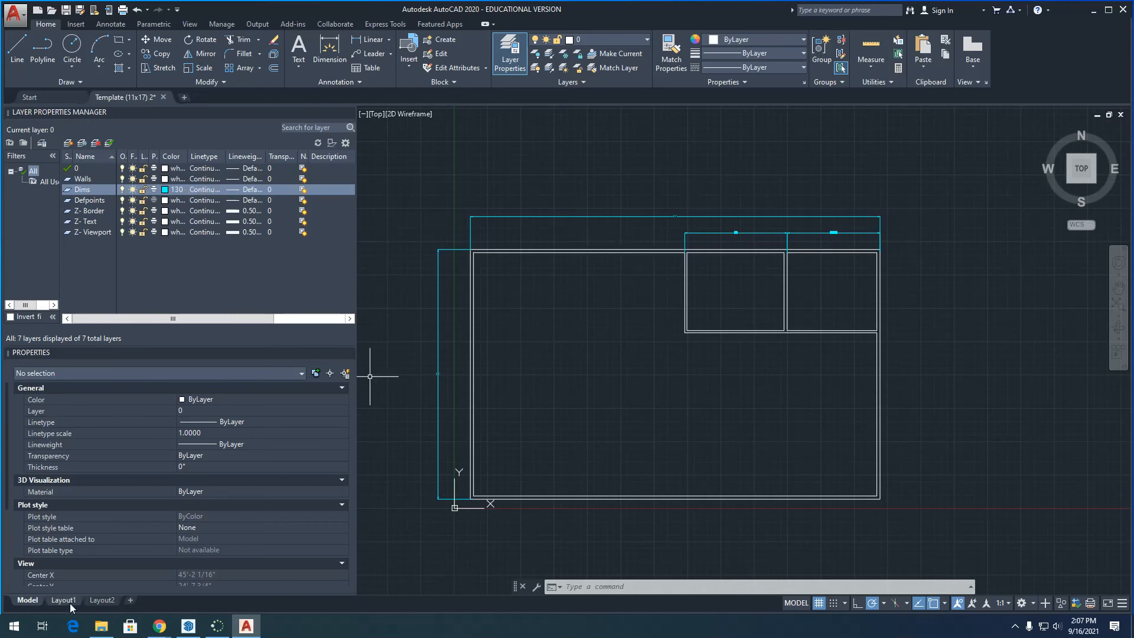
# - Switch from model space to Layout1 to show the floor plan on its sheet
pyautogui.scroll(-4, 653, 336)
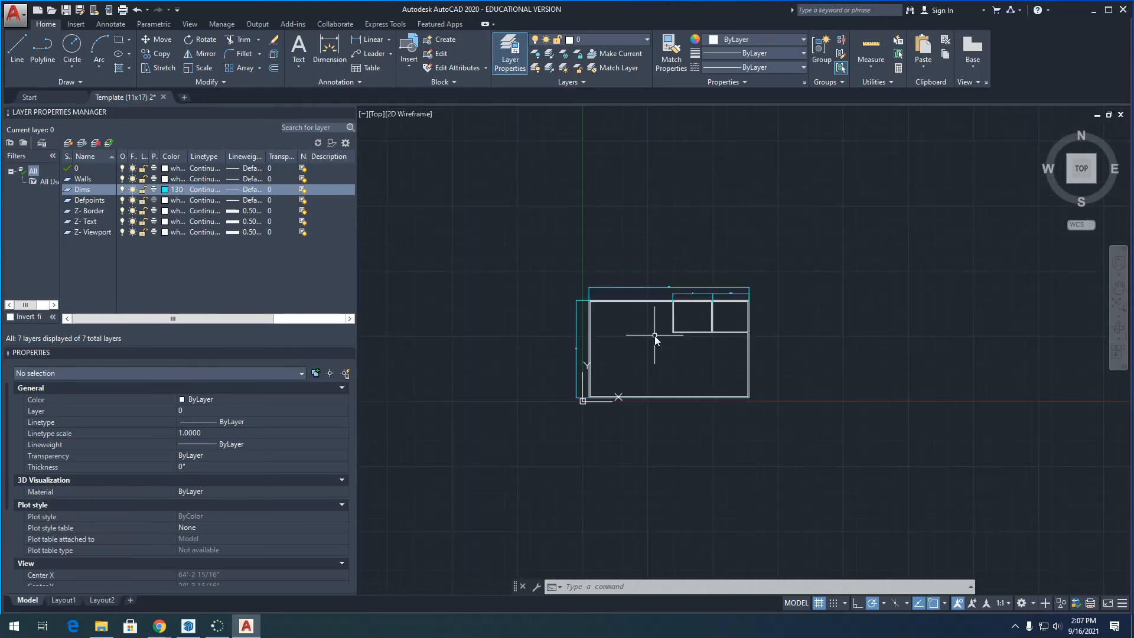
pyautogui.scroll(8, 654, 336)
pyautogui.scroll(-4, 654, 335)
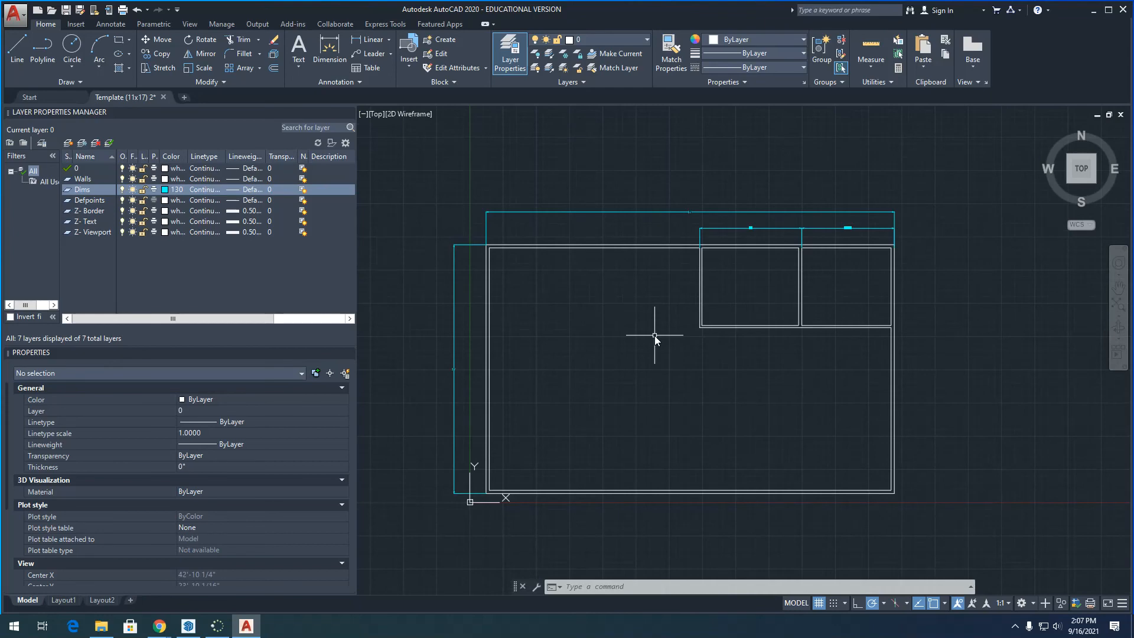
pyautogui.click(64, 601)
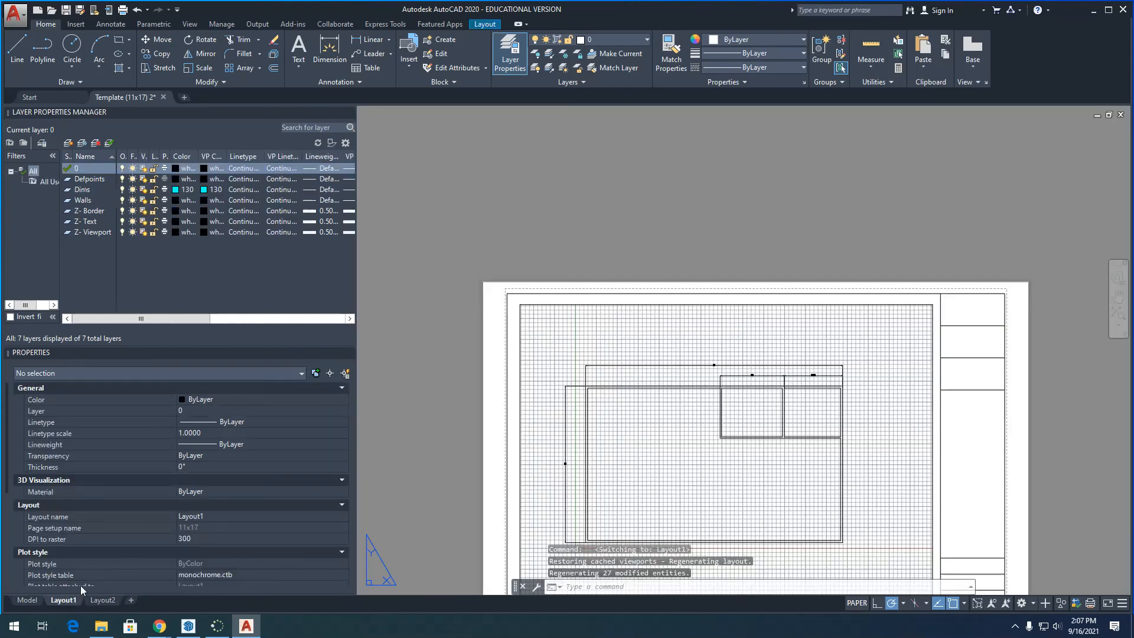
# - Shrink the floor plan viewport on the sheet to about 9 7/16" wide, keeping its height
pyautogui.scroll(-4, 557, 172)
pyautogui.scroll(4, 566, 227)
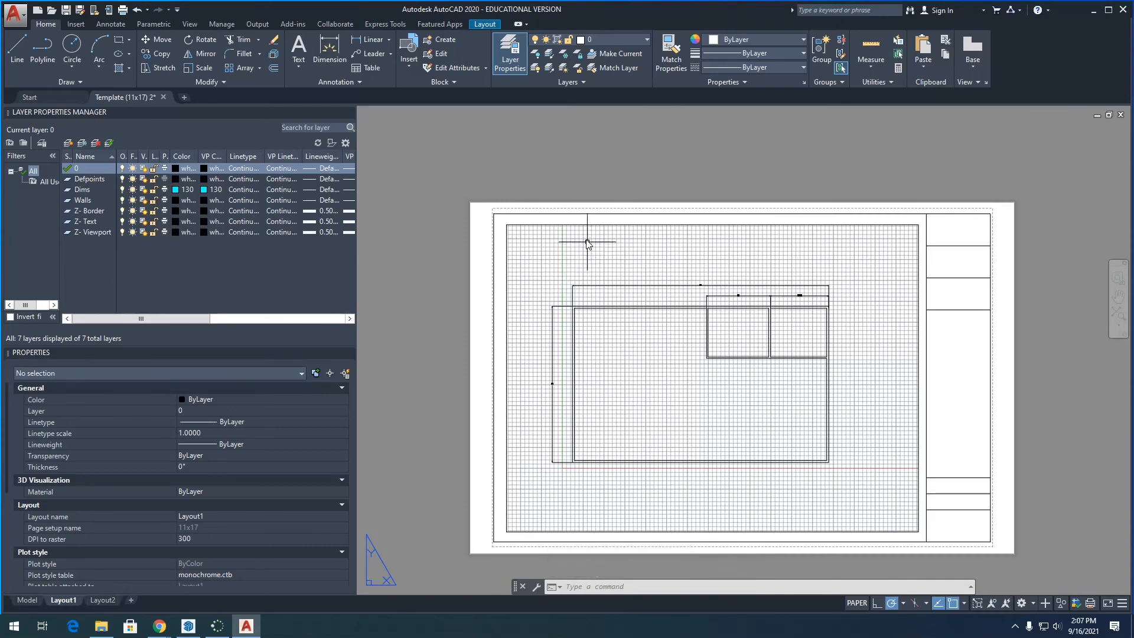
pyautogui.click(630, 225)
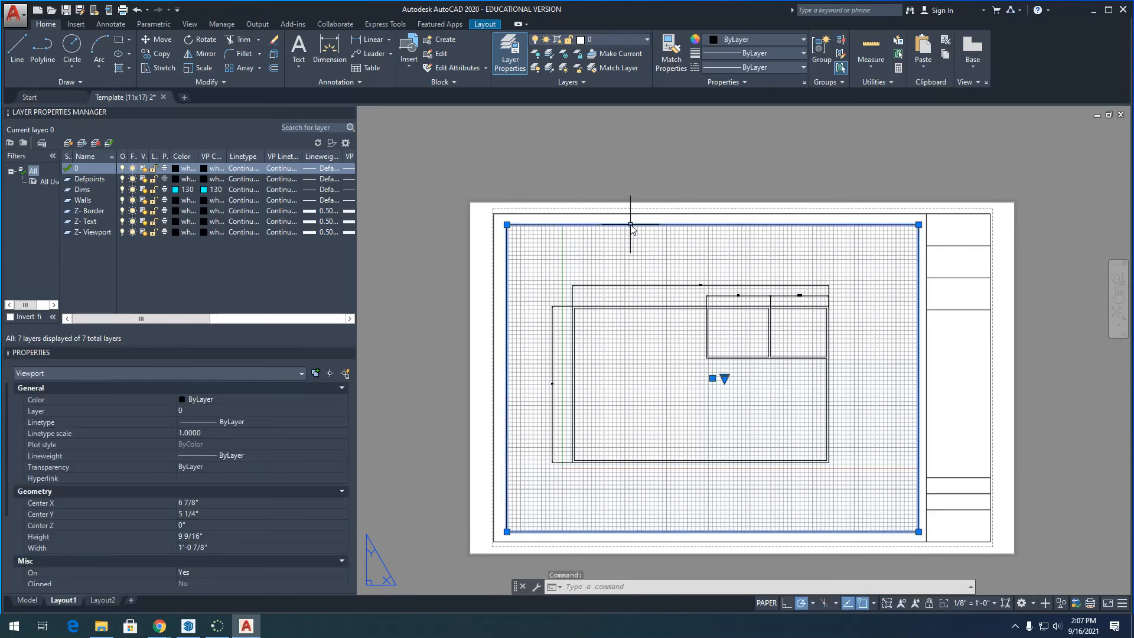
pyautogui.click(918, 532)
pyautogui.click(810, 532)
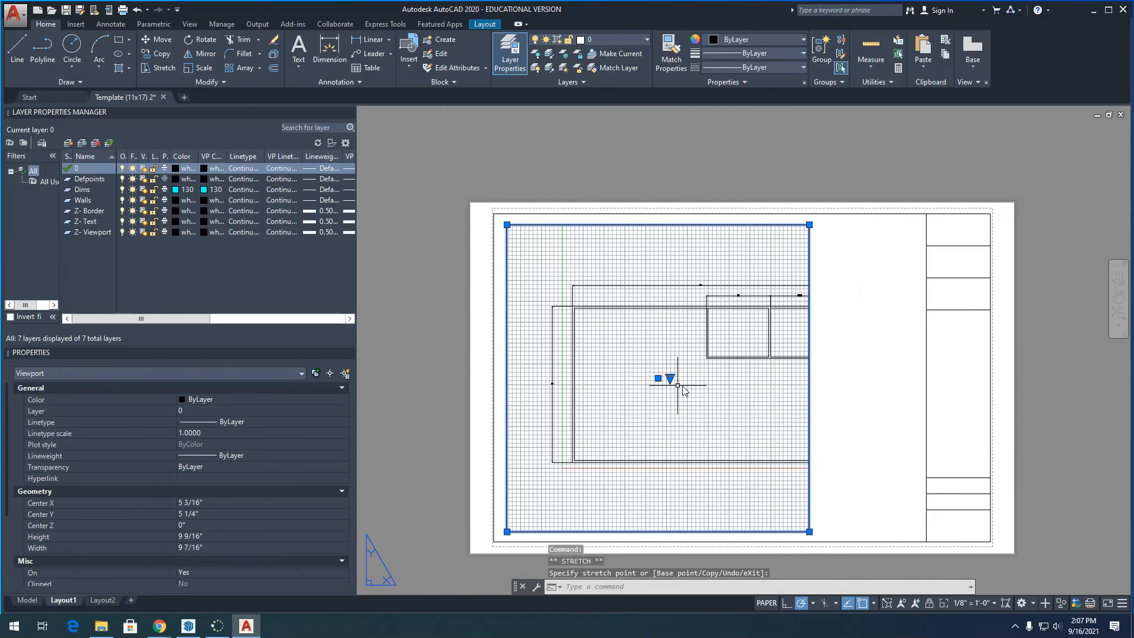
# - Widen the viewport toward the title block to about 1'-0 7/16", keeping its height, and deselect it
pyautogui.scroll(-2, 489, 357)
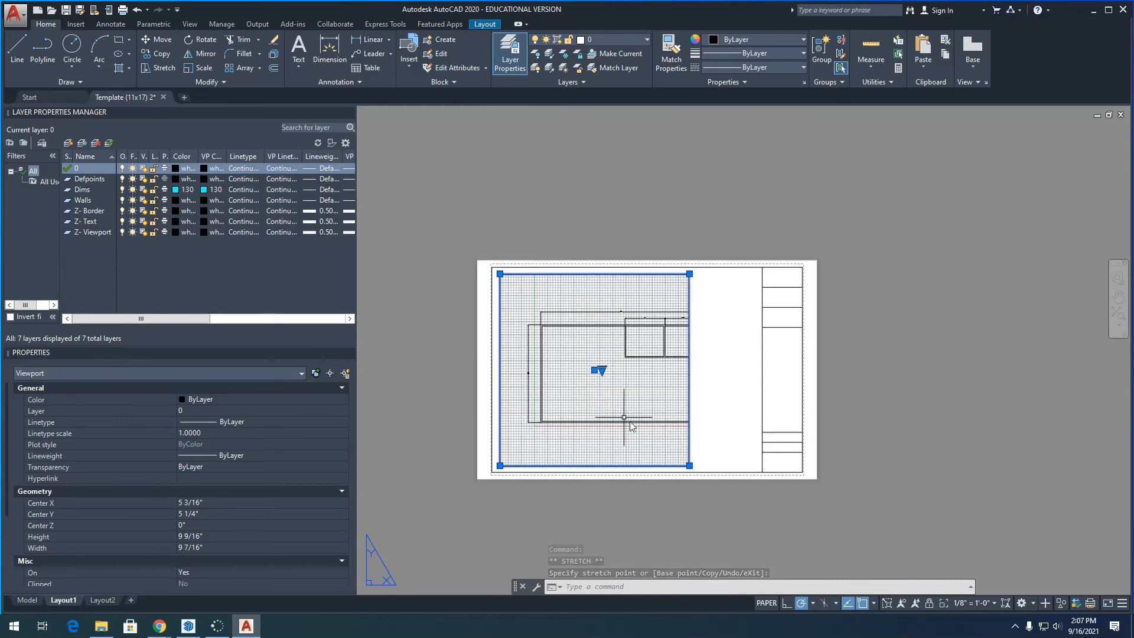
pyautogui.scroll(4, 630, 419)
pyautogui.scroll(-2, 637, 430)
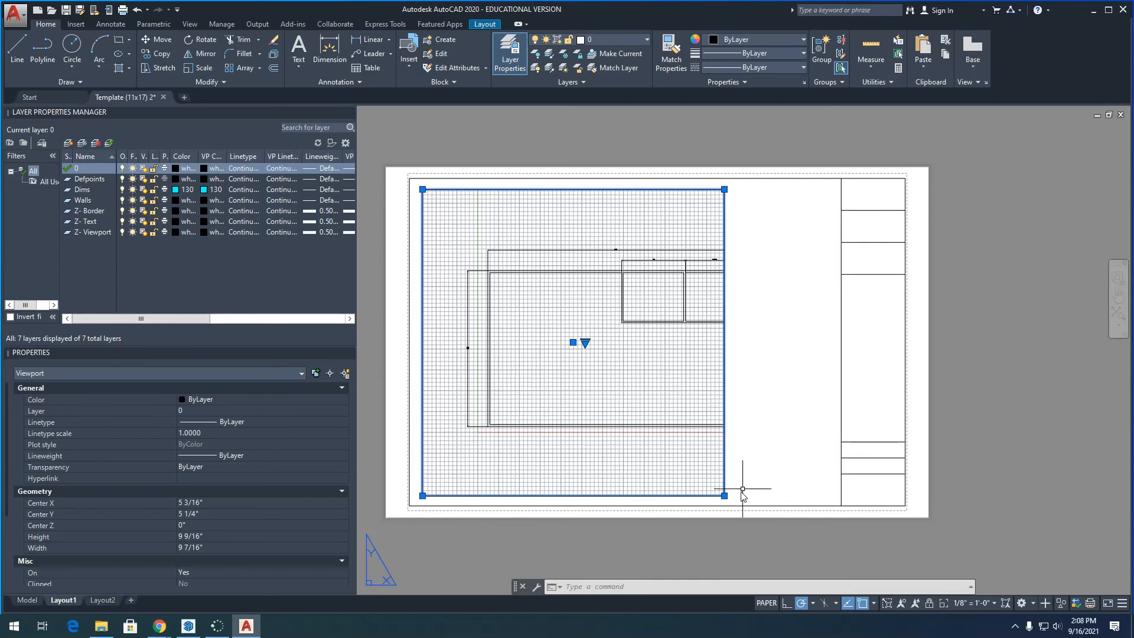
pyautogui.click(724, 496)
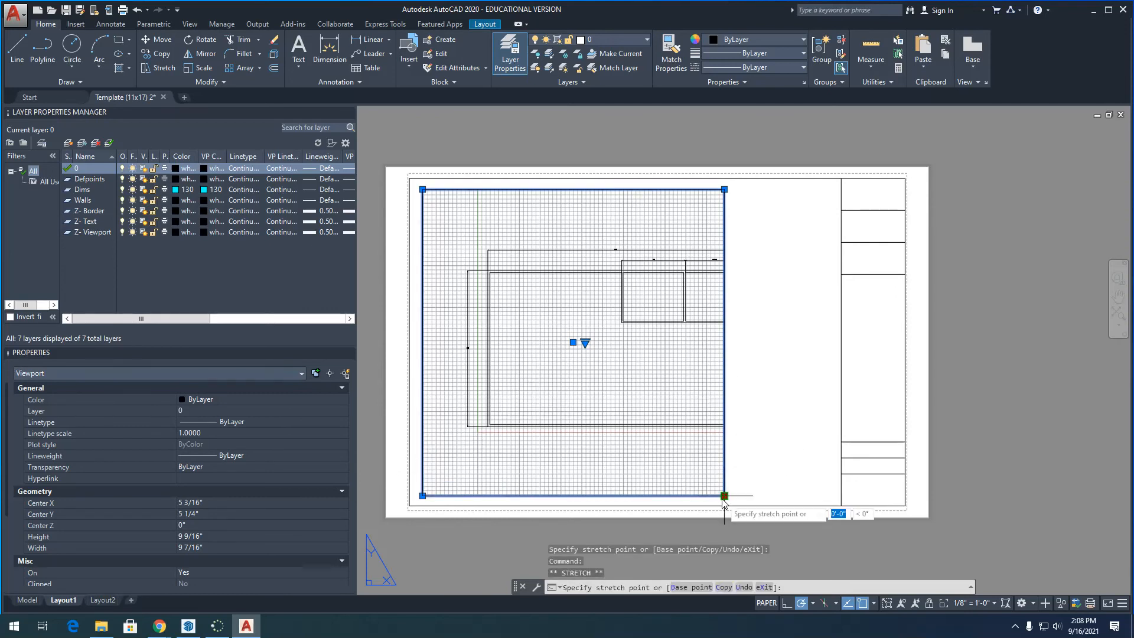
pyautogui.click(819, 496)
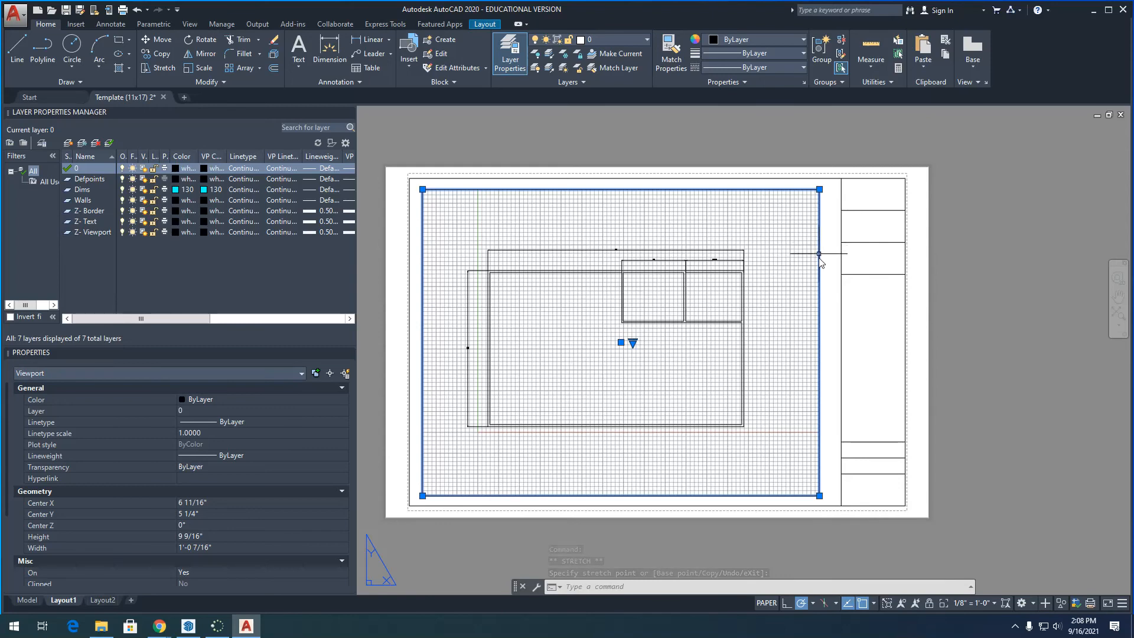
pyautogui.press('Escape')
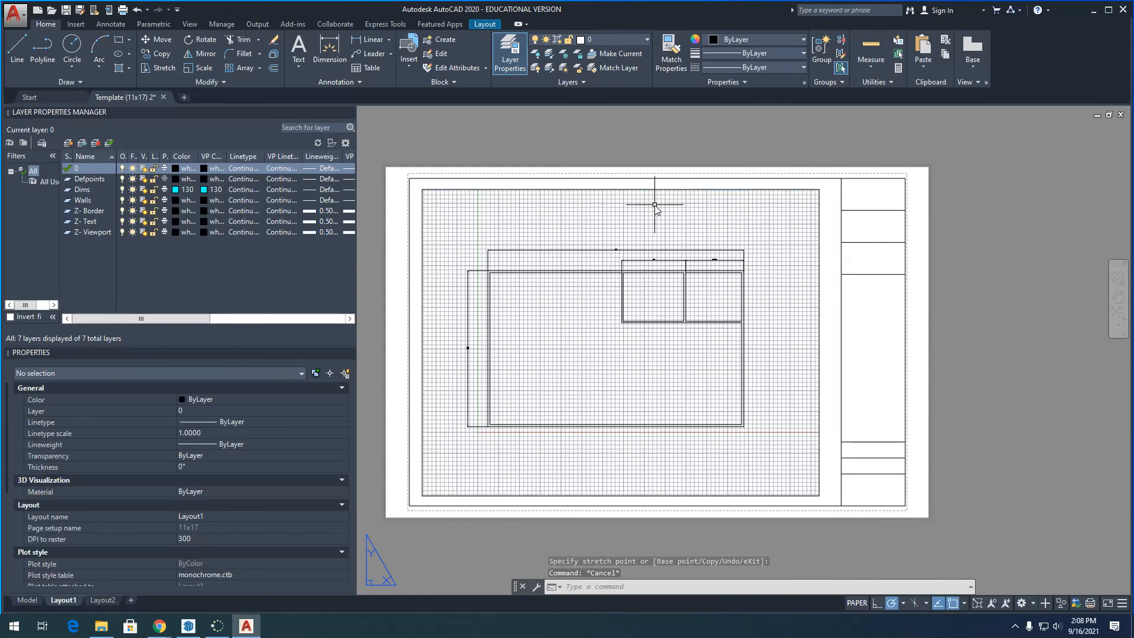
# - Examine the floor plan, its dimensions and the viewport frame on the Layout1 sheet
pyautogui.scroll(-2, 933, 296)
pyautogui.scroll(4, 841, 254)
pyautogui.scroll(-2, 840, 254)
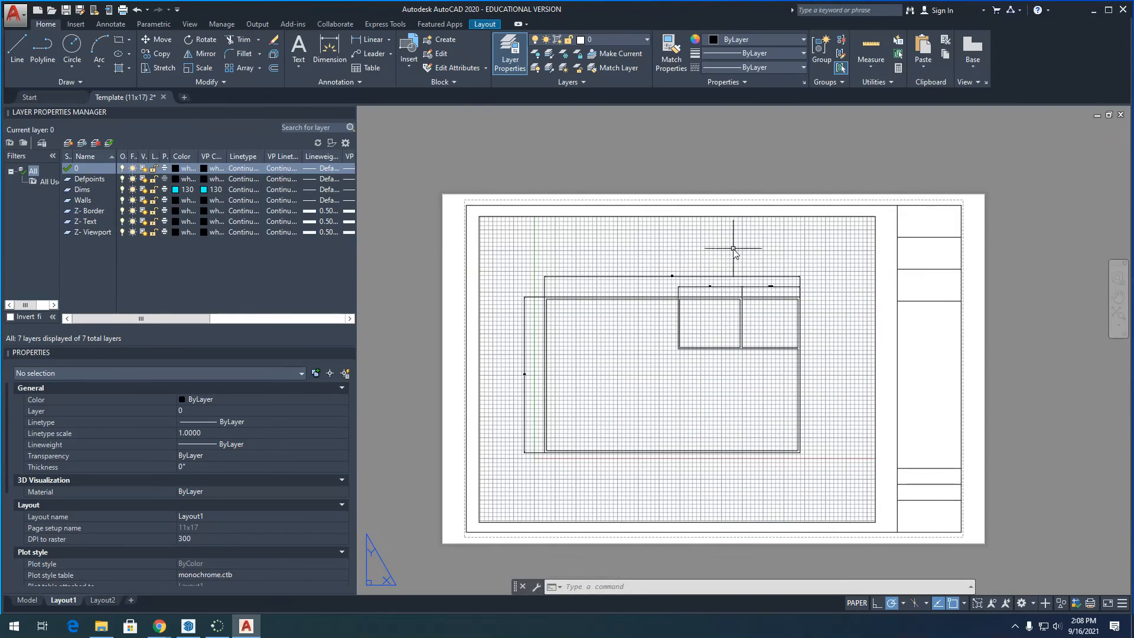
pyautogui.scroll(-2, 645, 240)
pyautogui.scroll(6, 673, 224)
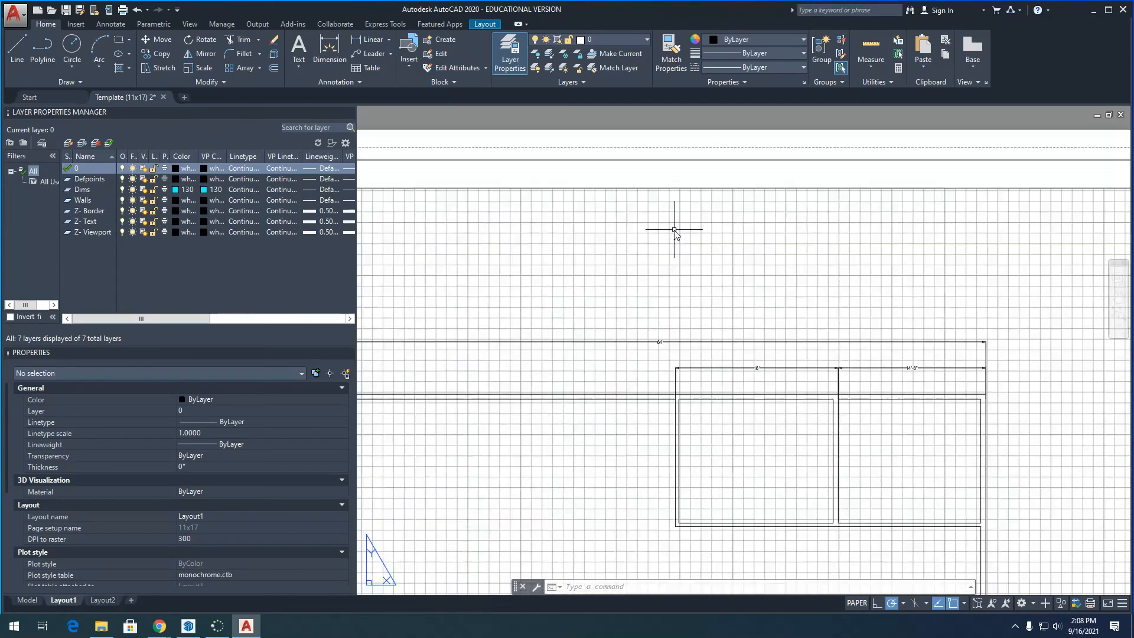
pyautogui.scroll(-4, 704, 273)
pyautogui.scroll(2, 732, 319)
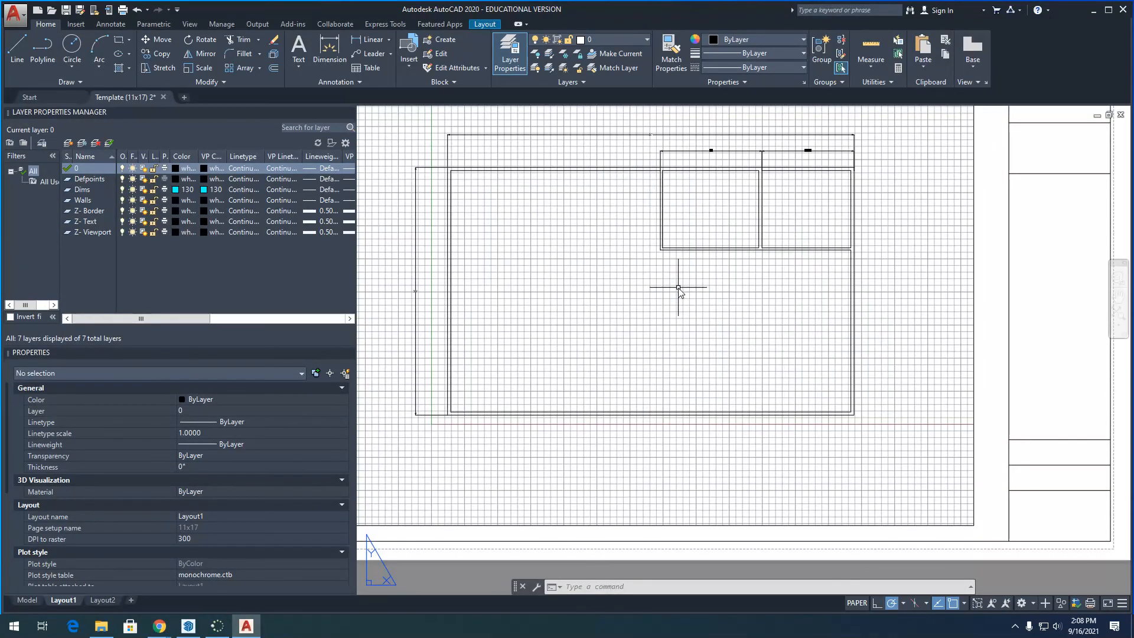
pyautogui.scroll(2, 698, 244)
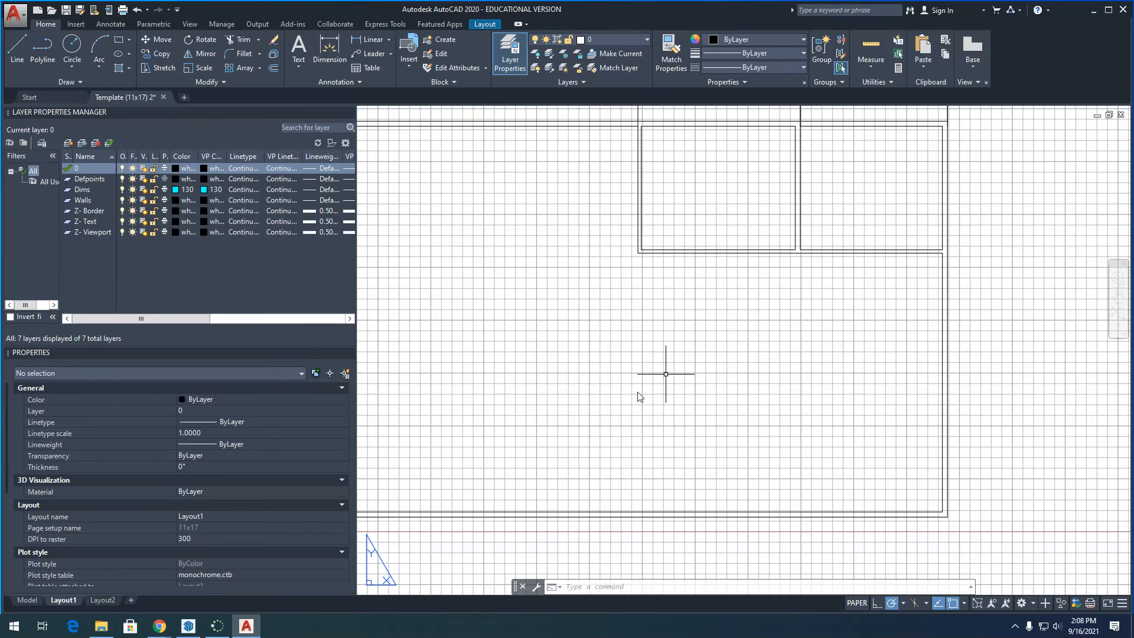
pyautogui.scroll(-4, 602, 413)
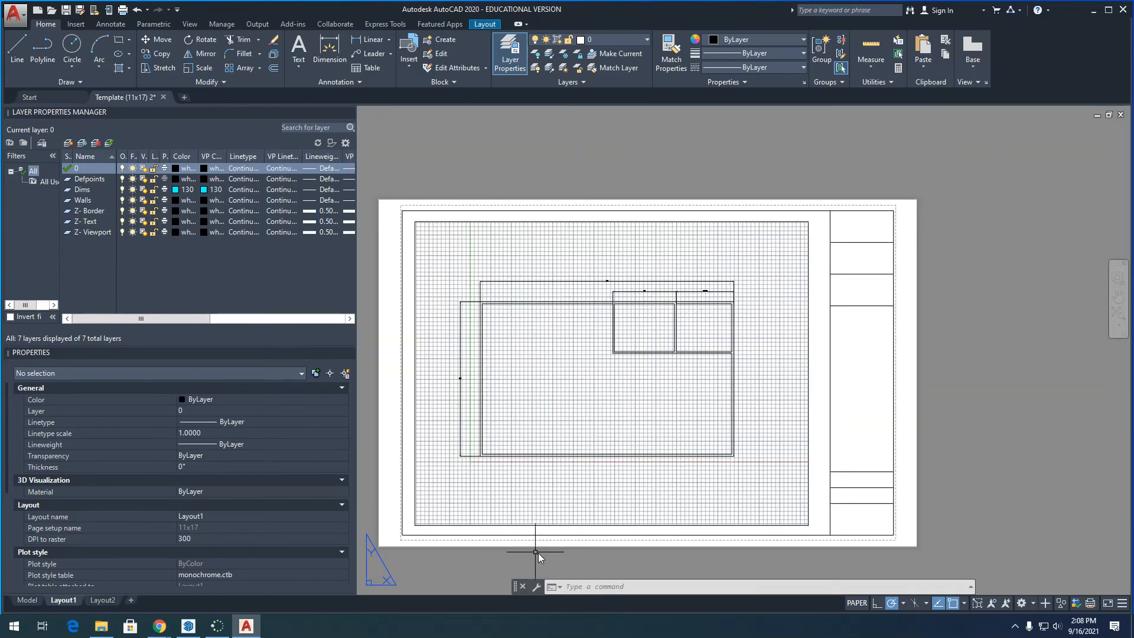
# - Activate the floor plan viewport and try different zoom scales for the plan inside it
pyautogui.doubleClick(554, 386)
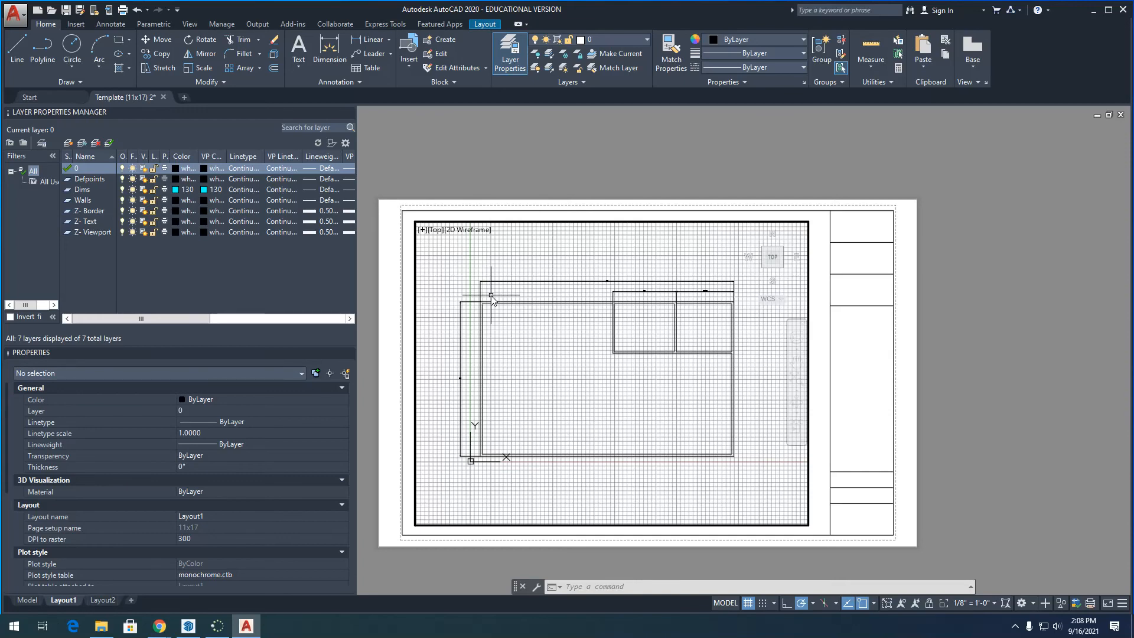
pyautogui.scroll(3, 520, 329)
pyautogui.scroll(-4, 522, 331)
pyautogui.scroll(3, 523, 332)
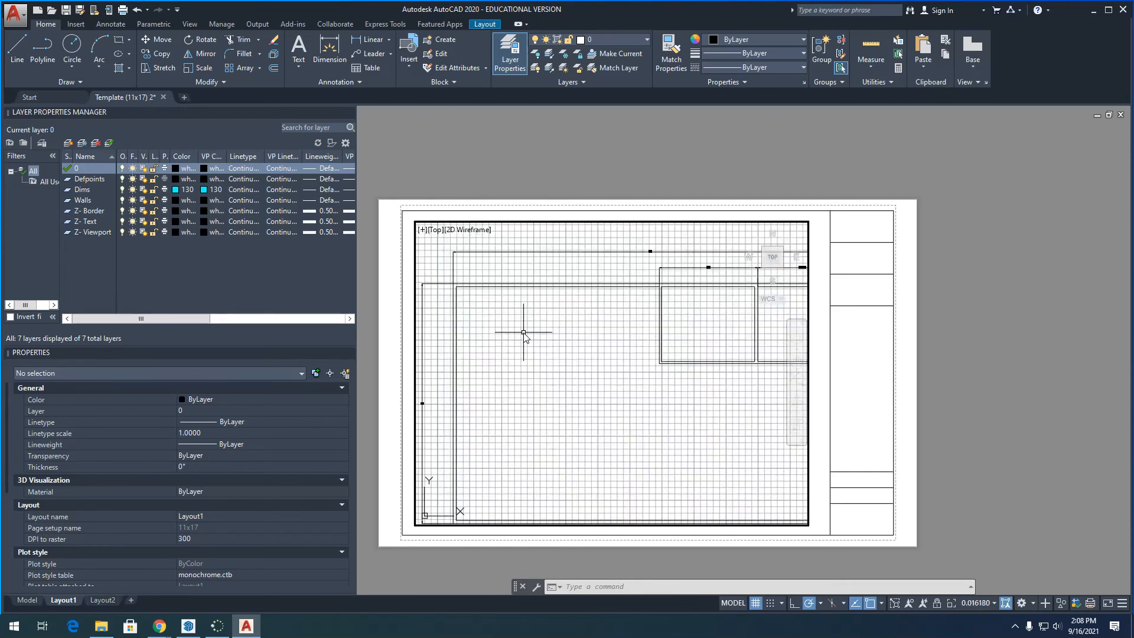
pyautogui.scroll(-1, 524, 334)
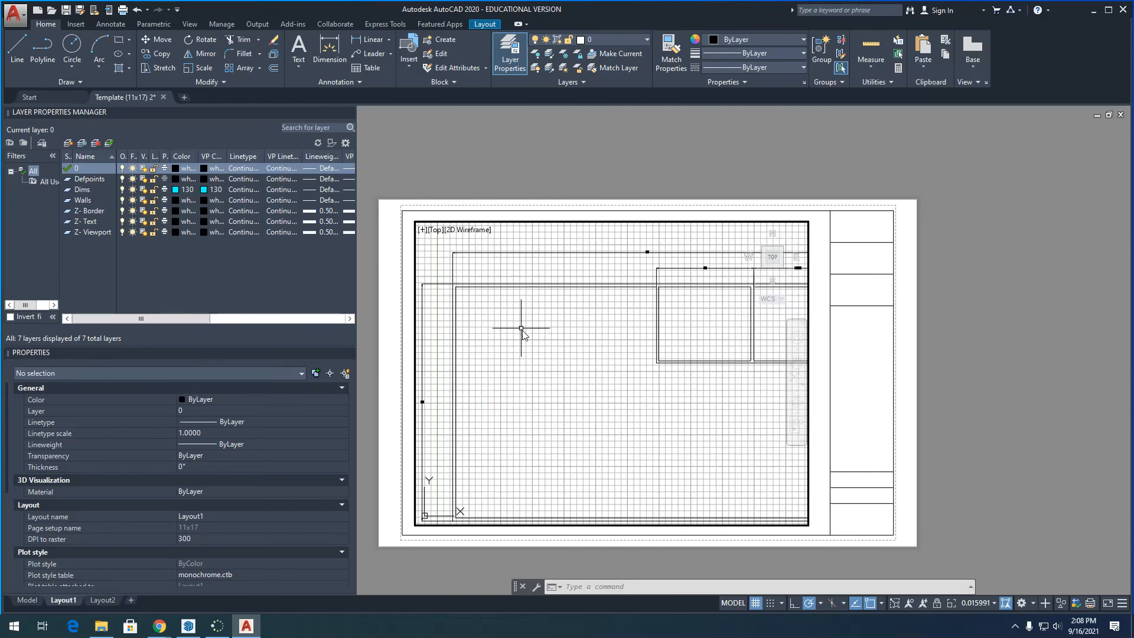
pyautogui.scroll(-1, 523, 334)
pyautogui.scroll(-2, 530, 337)
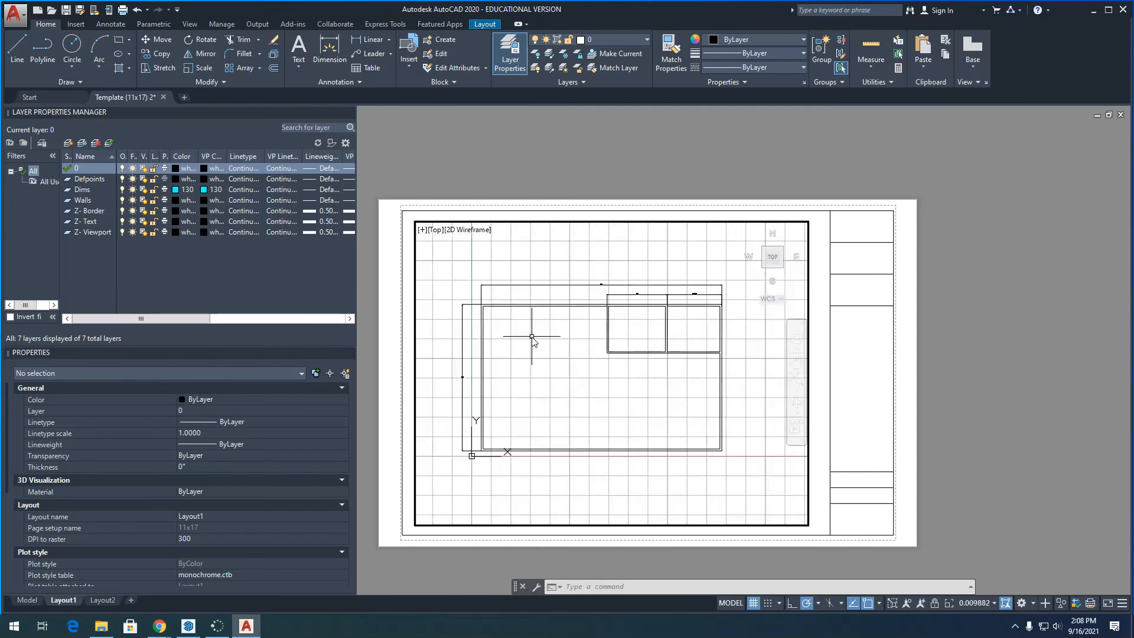
pyautogui.scroll(2, 498, 385)
pyautogui.scroll(-3, 498, 385)
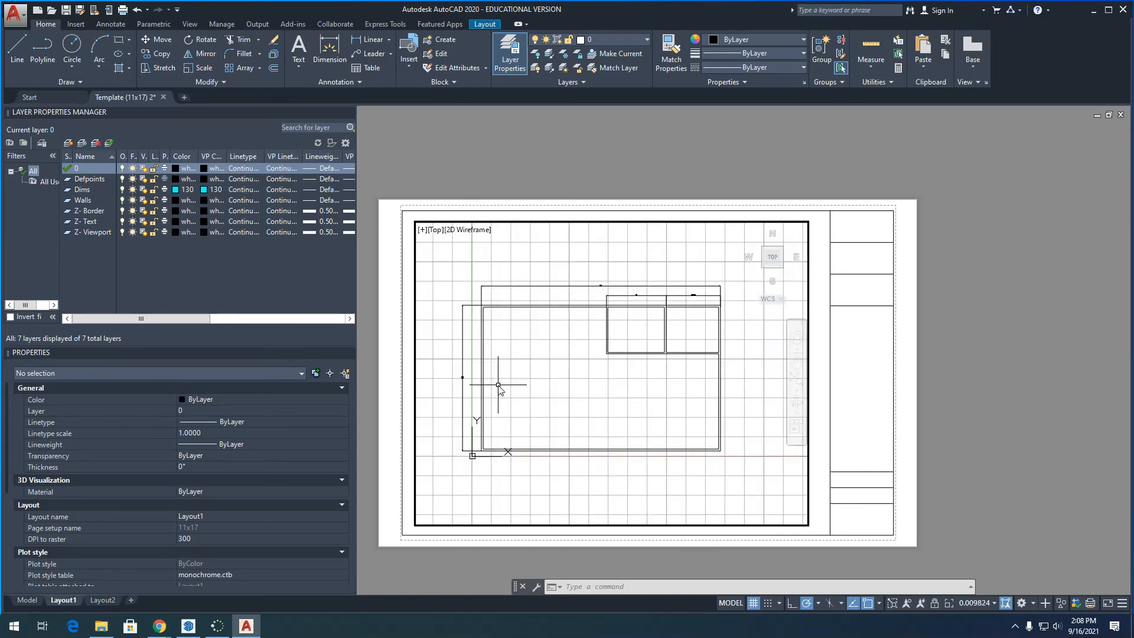
pyautogui.scroll(-1, 523, 368)
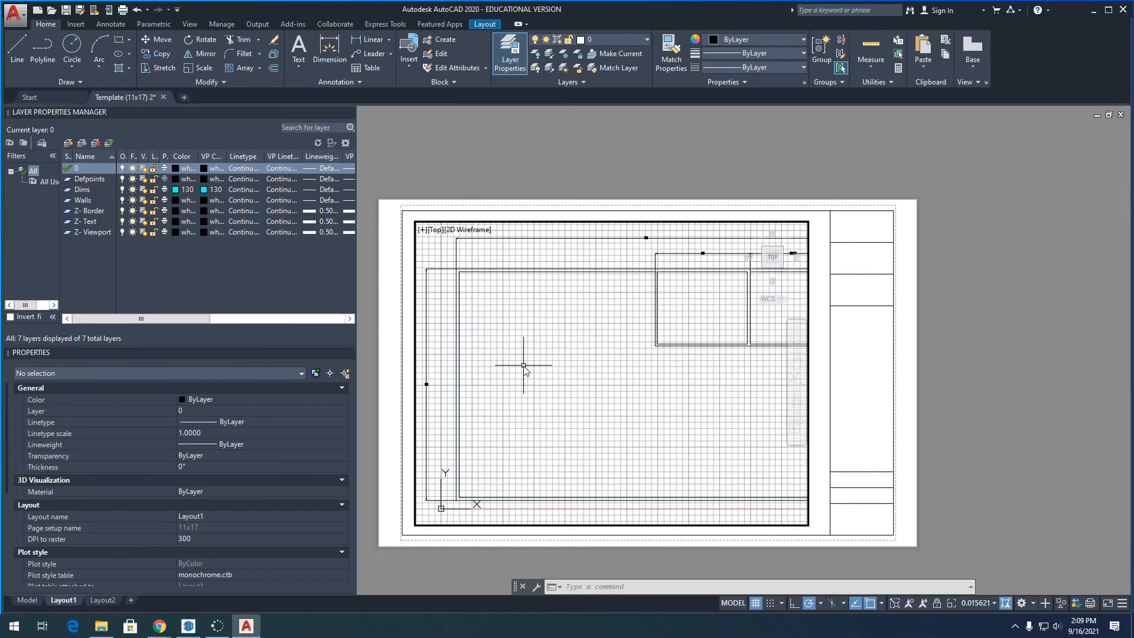
# - Turn off the grid inside the viewport and rescale the plan to about 0.0096 so it fits within the frame
pyautogui.click(755, 603)
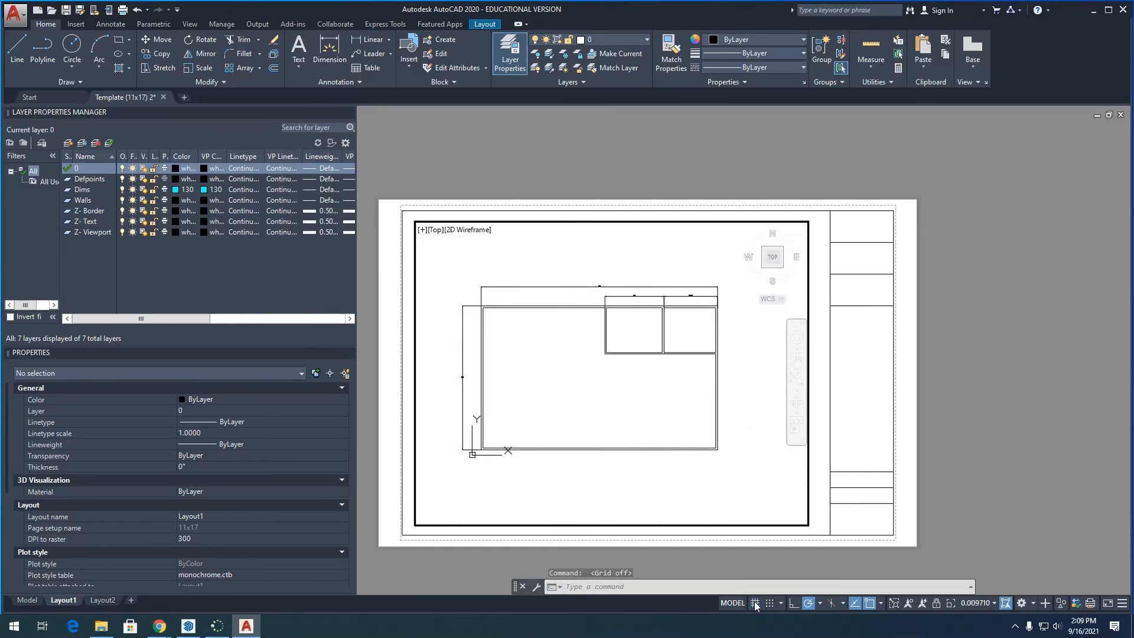
pyautogui.scroll(2, 508, 331)
pyautogui.scroll(-1, 517, 329)
pyautogui.scroll(1, 534, 365)
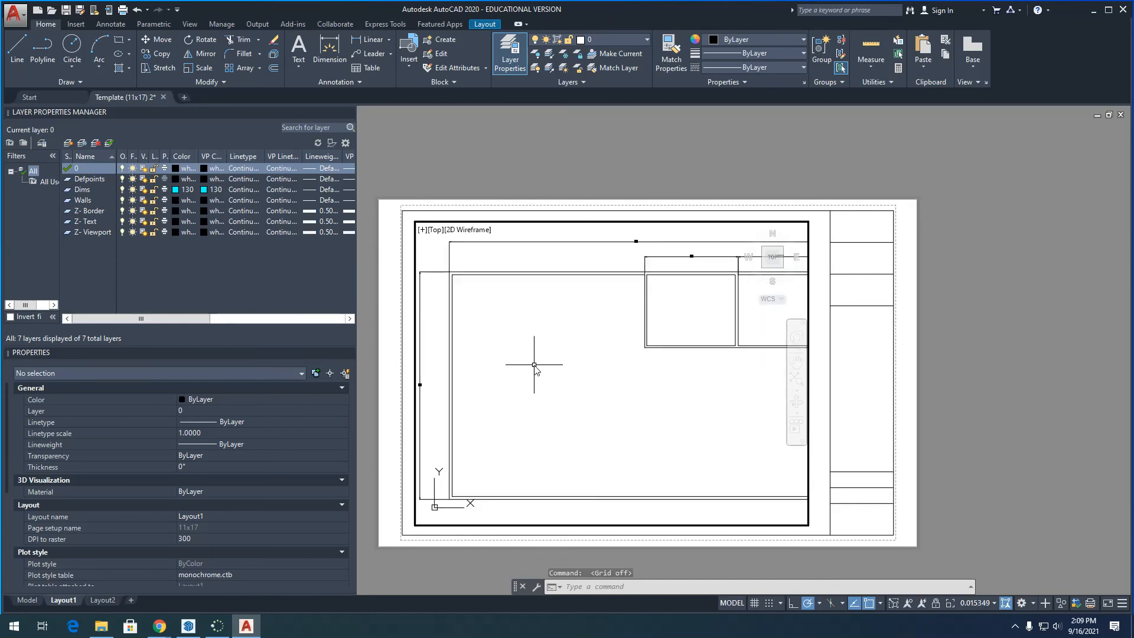
pyautogui.scroll(-2, 535, 365)
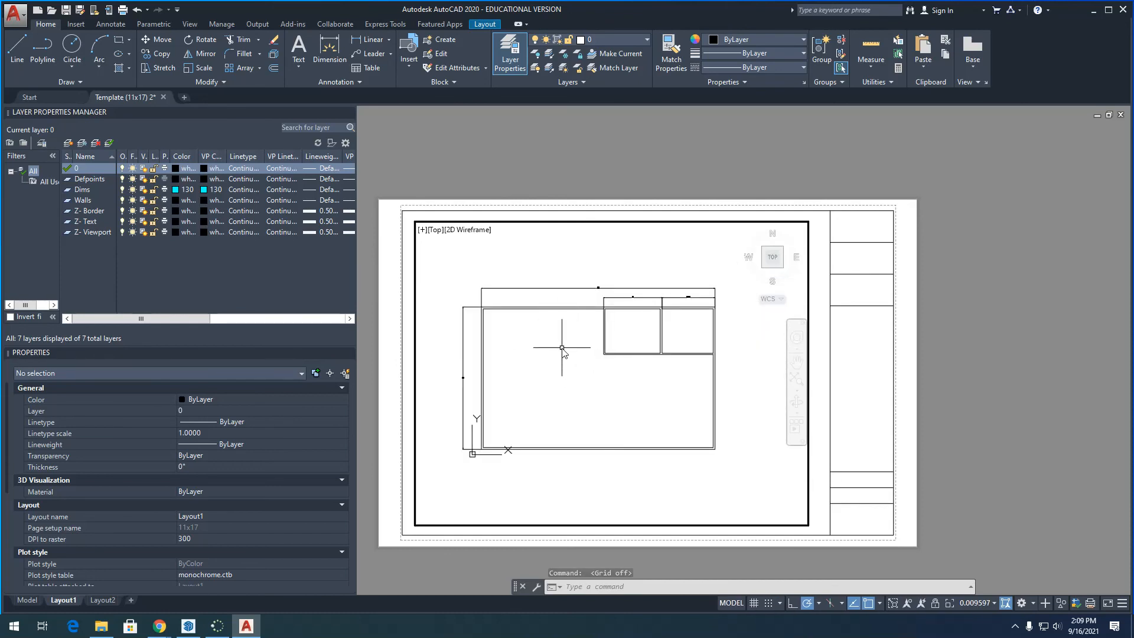
# - Reposition the floor plan near the middle of the viewport and return to paper space
pyautogui.moveTo(562, 348); pyautogui.dragTo(573, 357, button='middle')
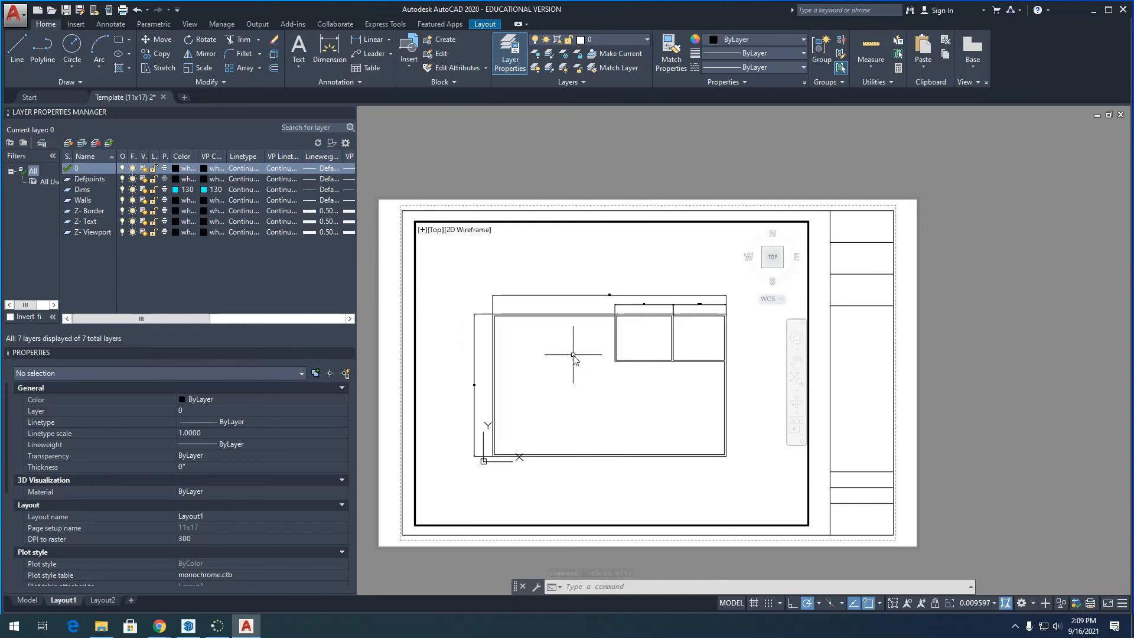
pyautogui.moveTo(532, 341); pyautogui.dragTo(549, 350, button='middle')
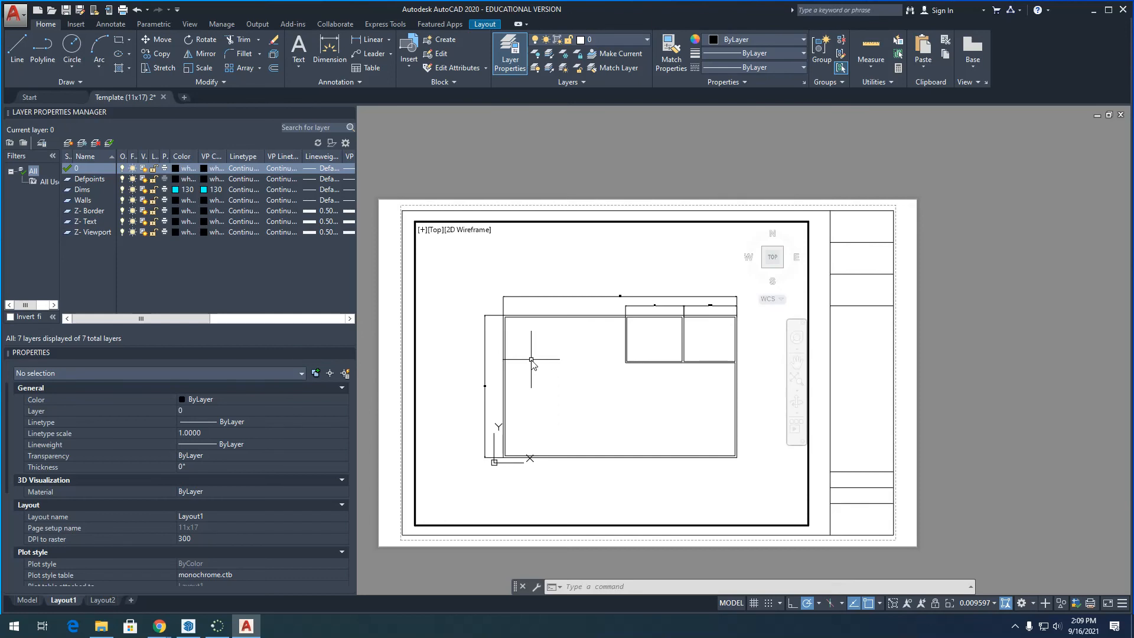
pyautogui.moveTo(531, 354)
pyautogui.mouseDown(button='middle')
pyautogui.moveTo(603, 347)
pyautogui.moveTo(458, 321)
pyautogui.moveTo(488, 380)
pyautogui.moveTo(530, 359)
pyautogui.mouseUp(button='middle')
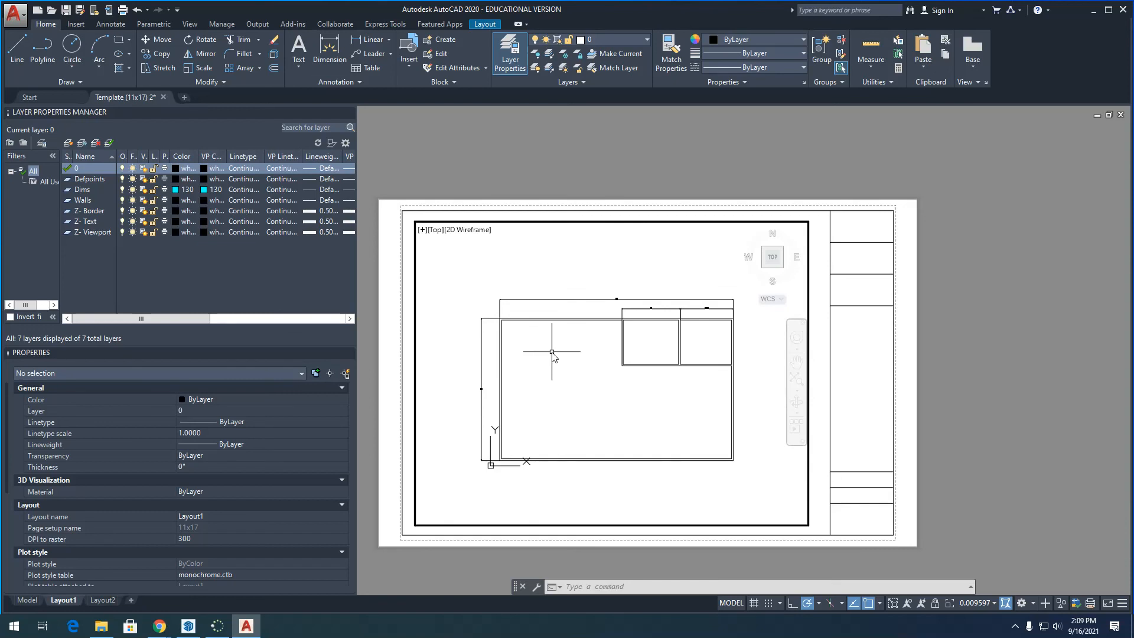
pyautogui.doubleClick(985, 304)
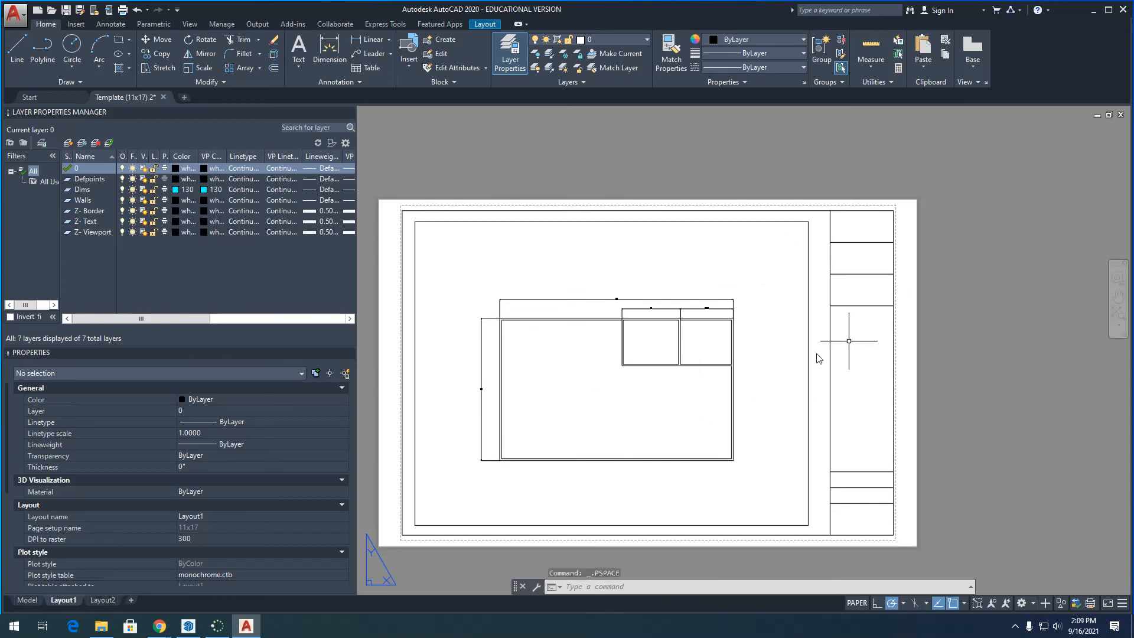
# - Inspect the repositioned plan, its dimension text and the title block in paper space
pyautogui.scroll(4, 600, 363)
pyautogui.scroll(-6, 600, 363)
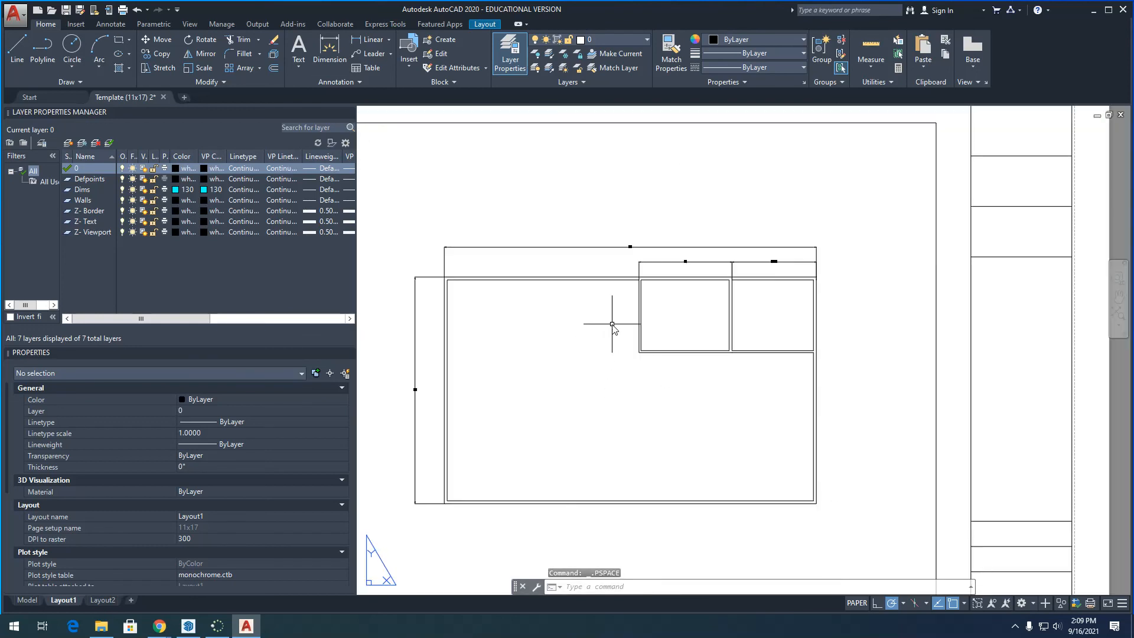
pyautogui.scroll(4, 681, 344)
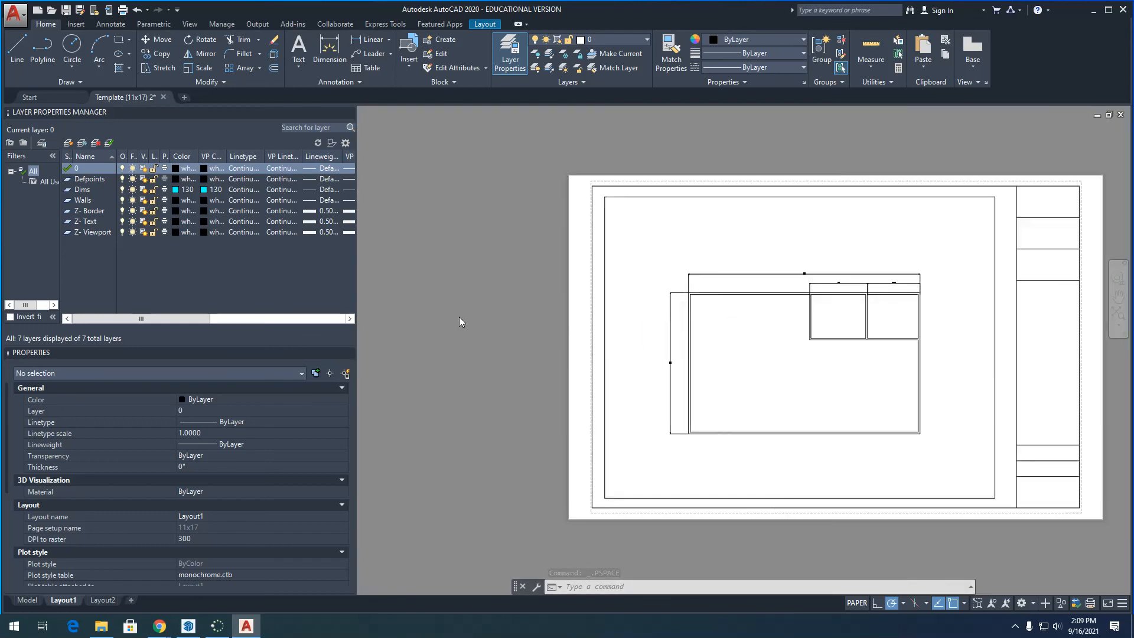
pyautogui.scroll(-1, 681, 343)
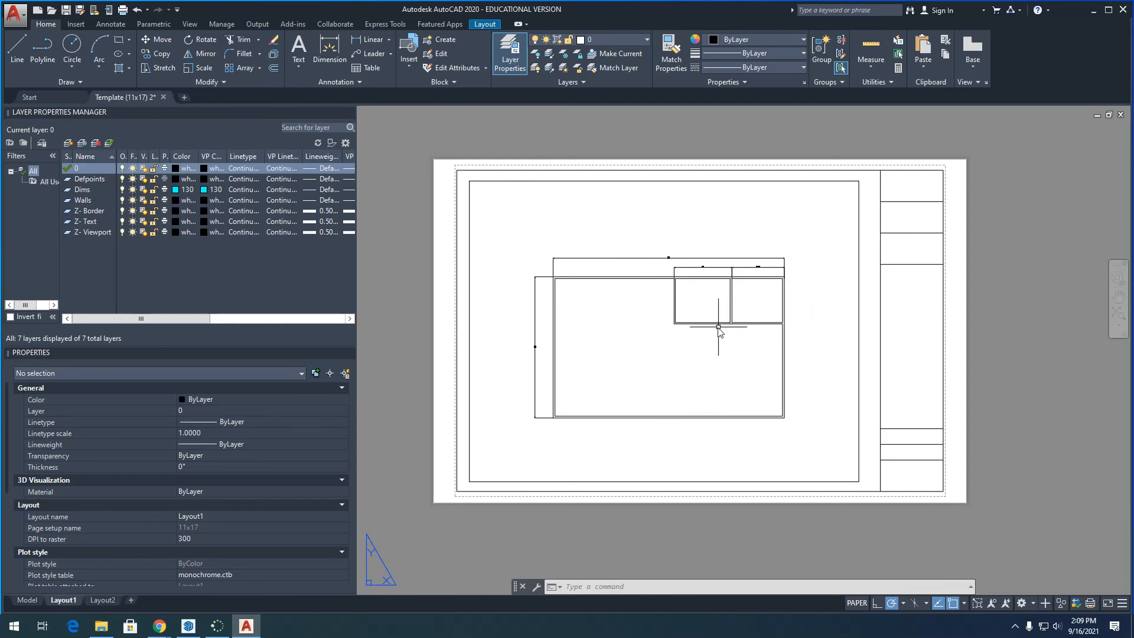
pyautogui.scroll(2, 678, 319)
pyautogui.scroll(-2, 739, 310)
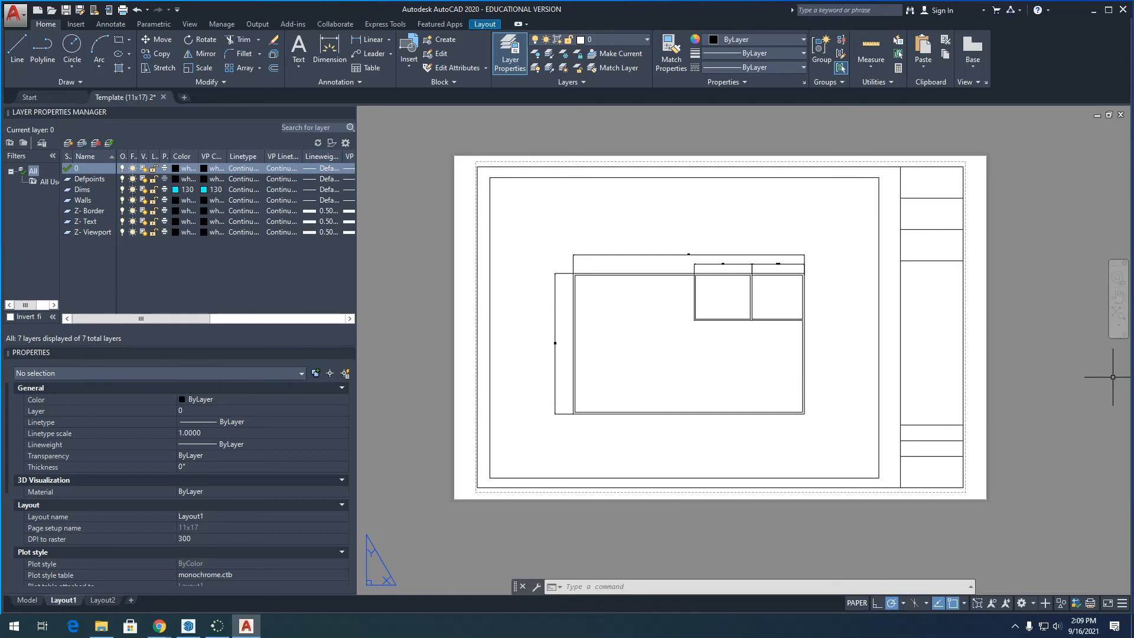
pyautogui.hotkey('alt', 'Tab')
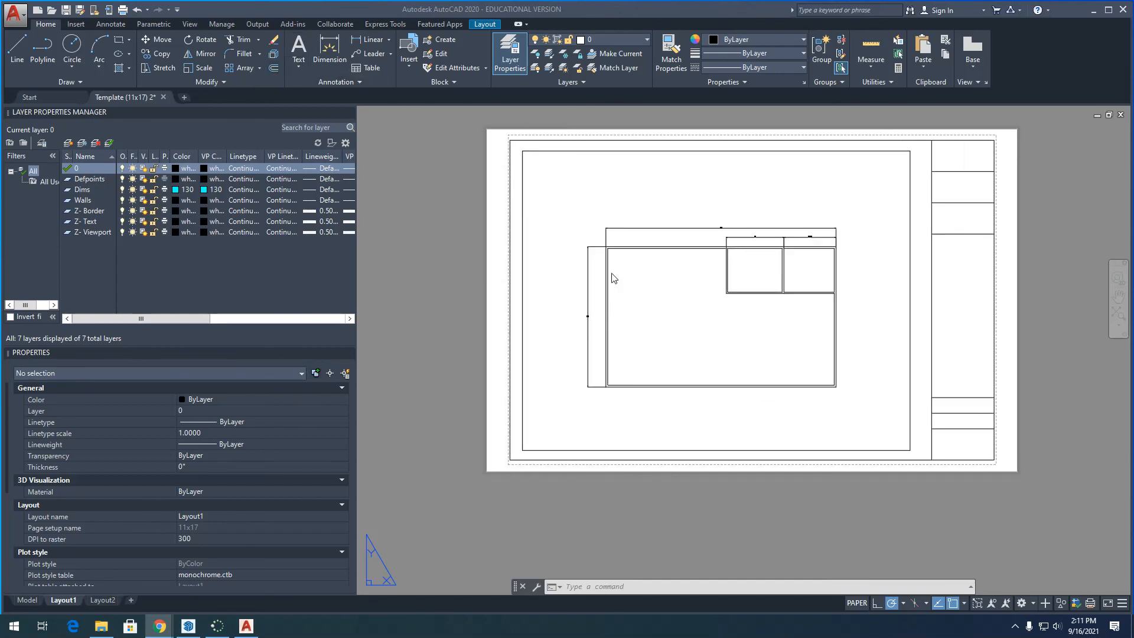
pyautogui.scroll(2, 613, 273)
pyautogui.scroll(-2, 570, 297)
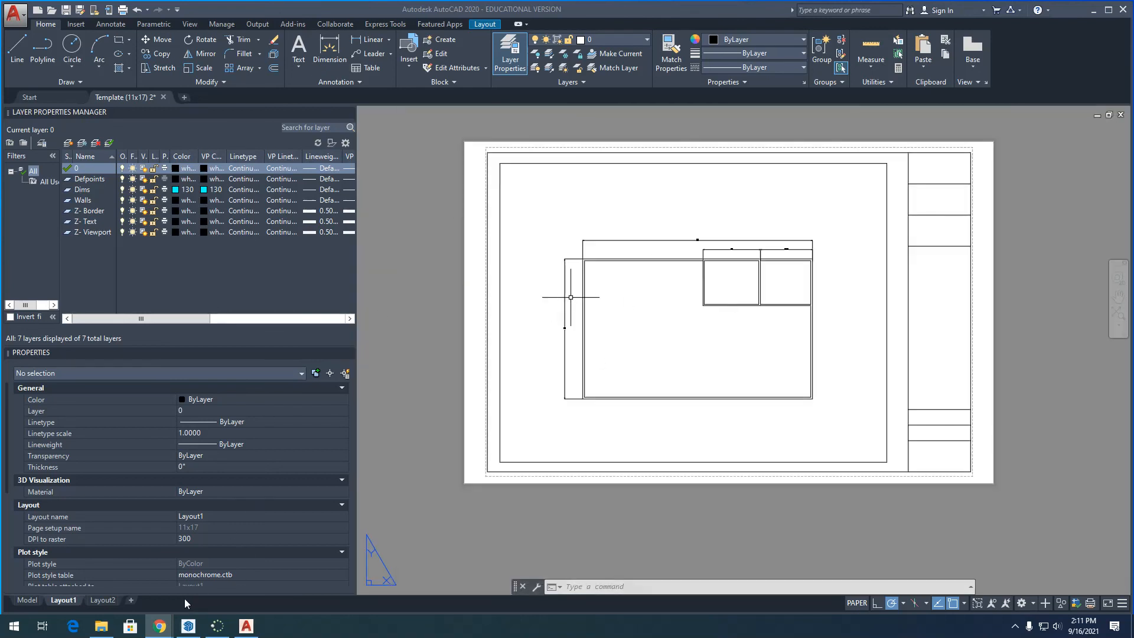
# - Switch from Layout1 back to model space to view the floor plan with its colored dimensions
pyautogui.moveTo(26, 600)
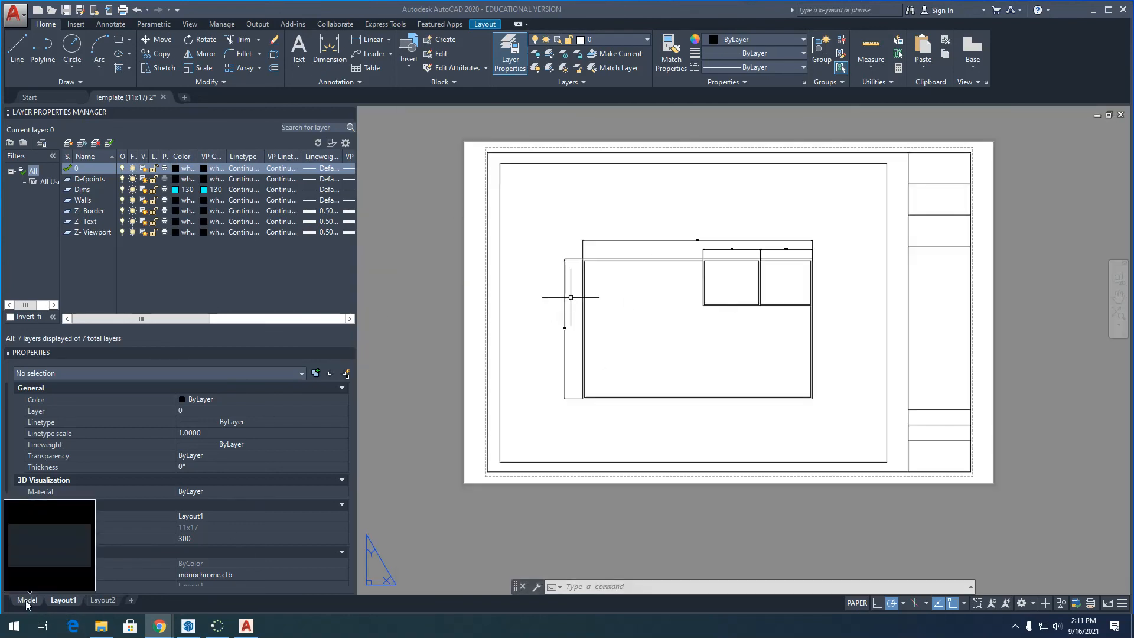
pyautogui.click(25, 600)
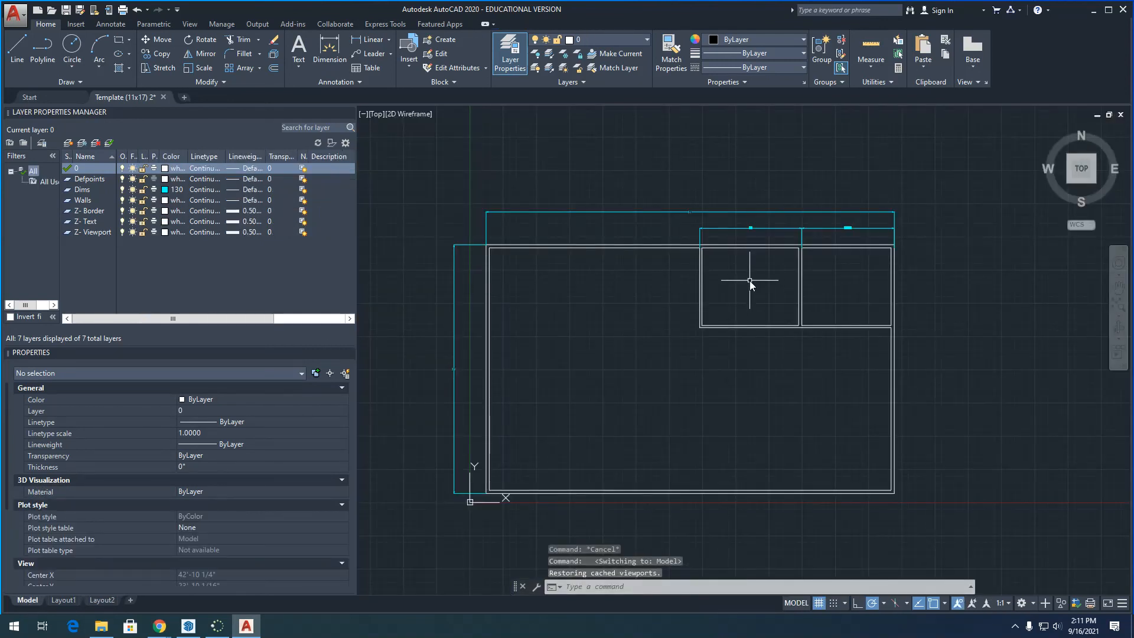
pyautogui.scroll(2, 709, 286)
pyautogui.scroll(-2, 673, 287)
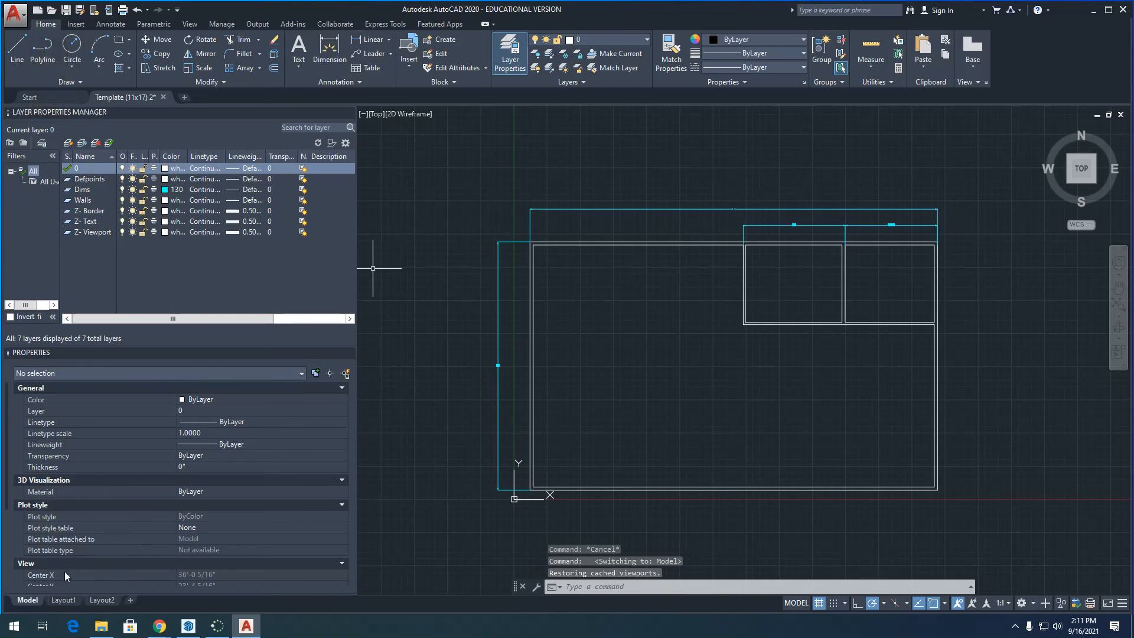
# - Save the drawing under the new name Studio Apartment AutoCAD in the Activities folder of the personal network home drive
pyautogui.moveTo(61, 601)
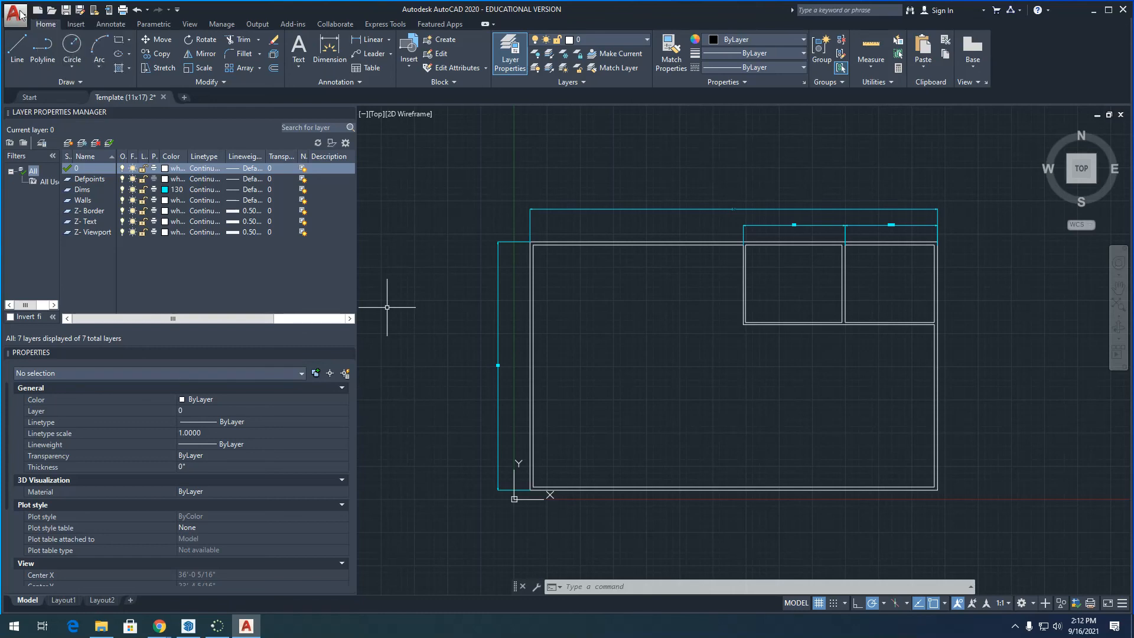
pyautogui.click(80, 11)
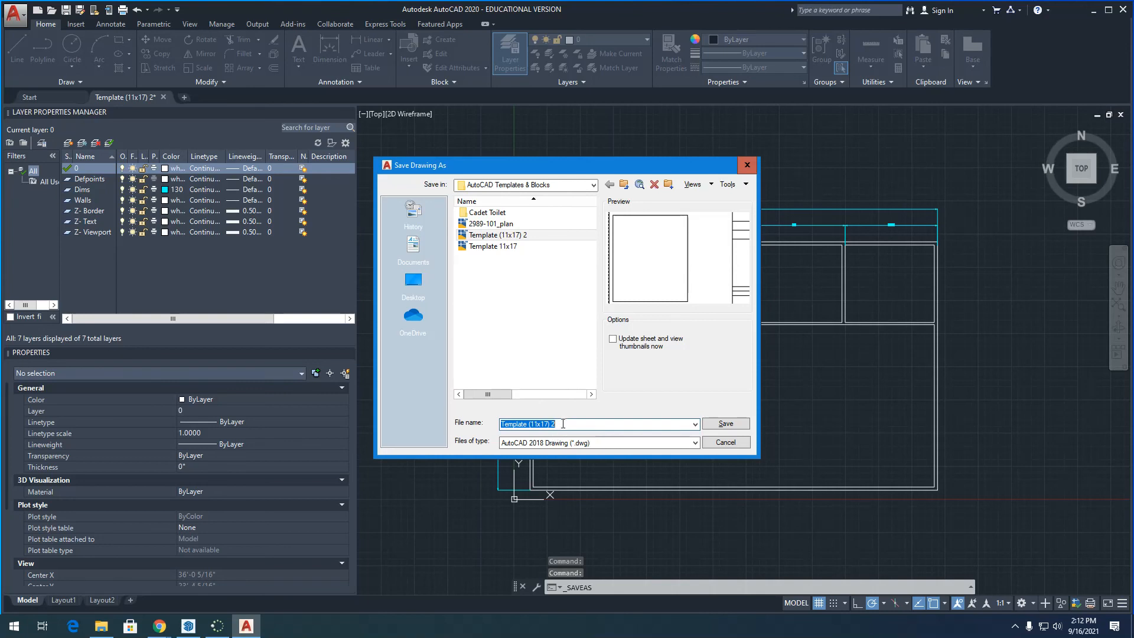
pyautogui.write('St')
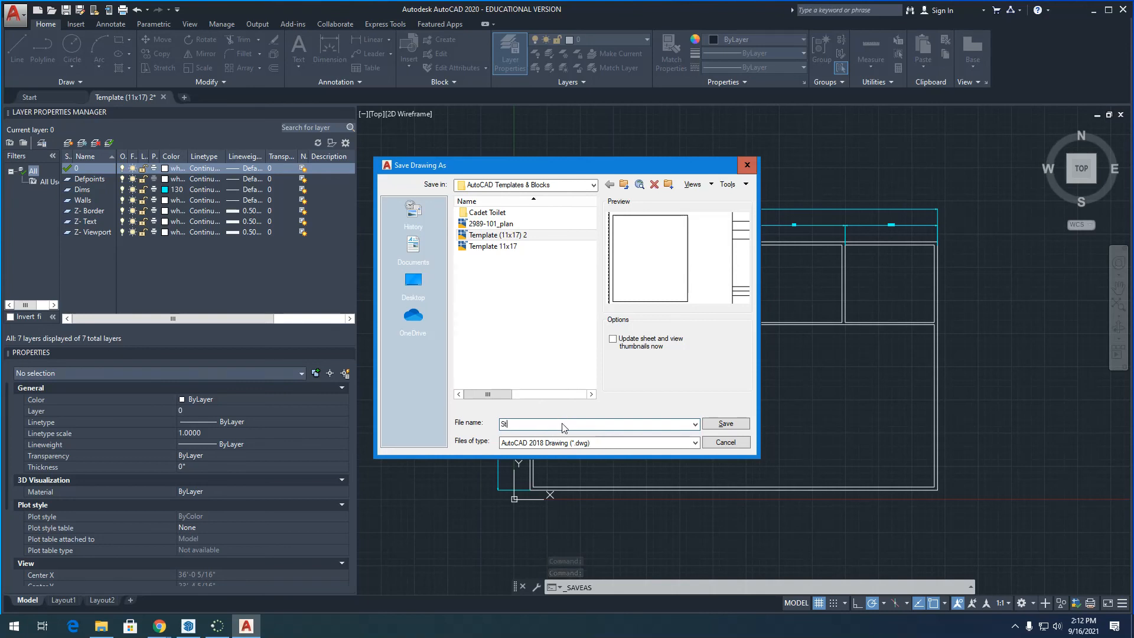
pyautogui.write('udio Apar')
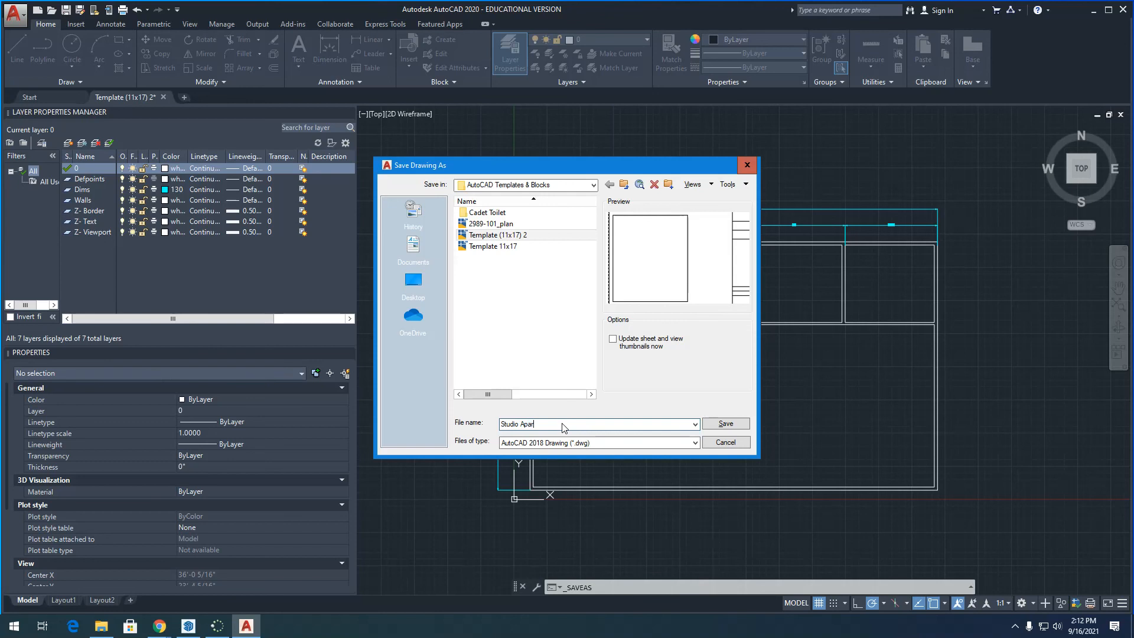
pyautogui.write('tment AutoCAD')
pyautogui.click(544, 185)
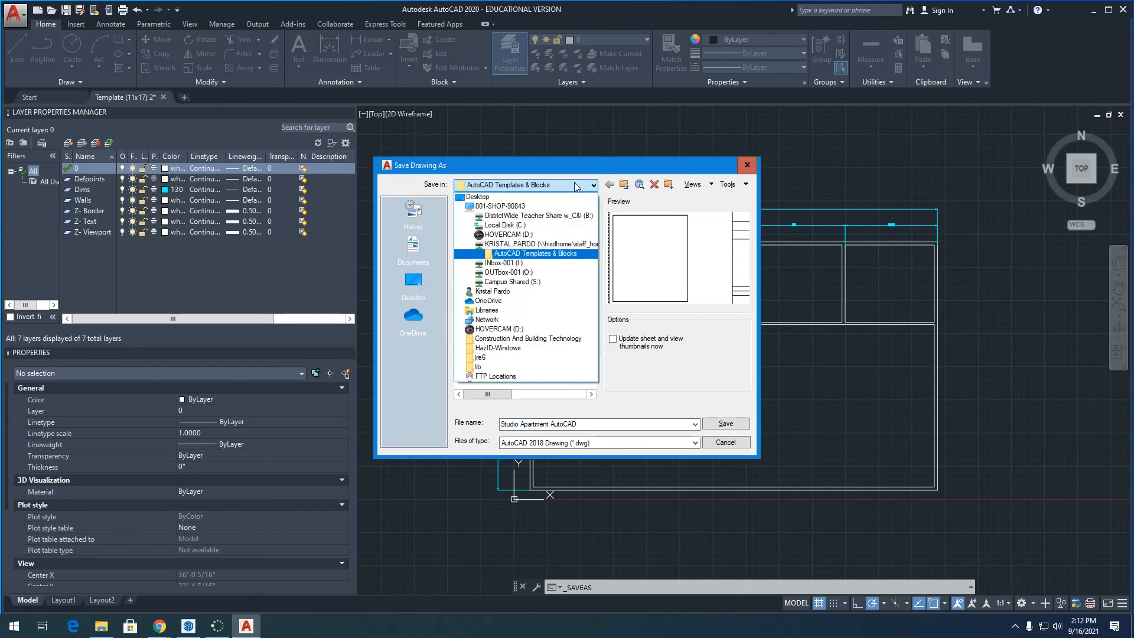
pyautogui.click(513, 246)
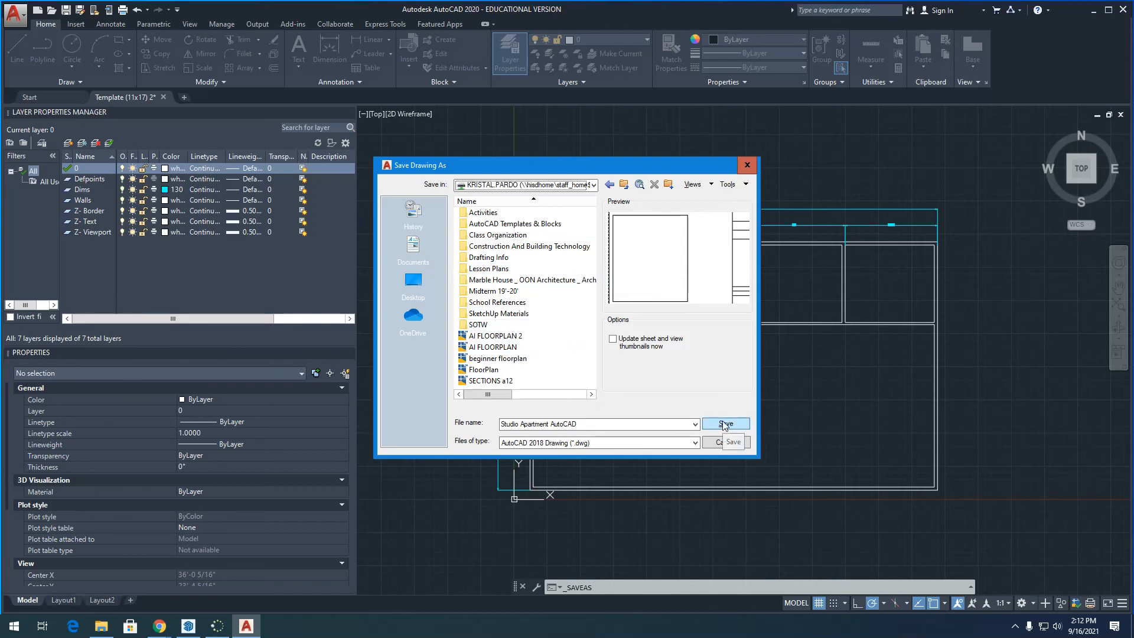
pyautogui.doubleClick(476, 213)
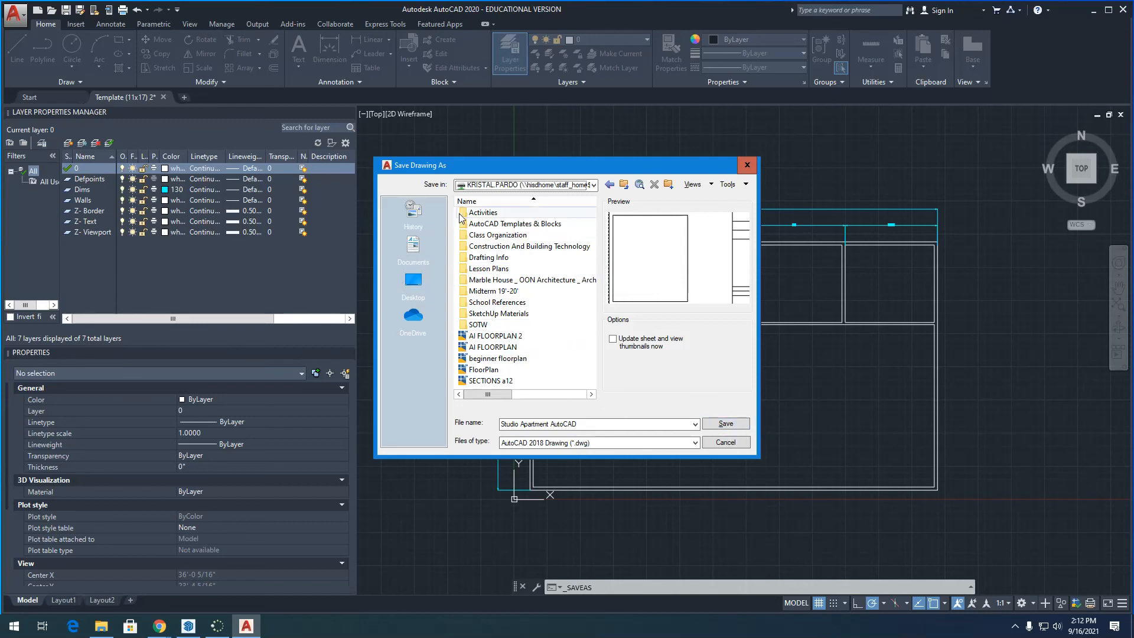
pyautogui.click(716, 425)
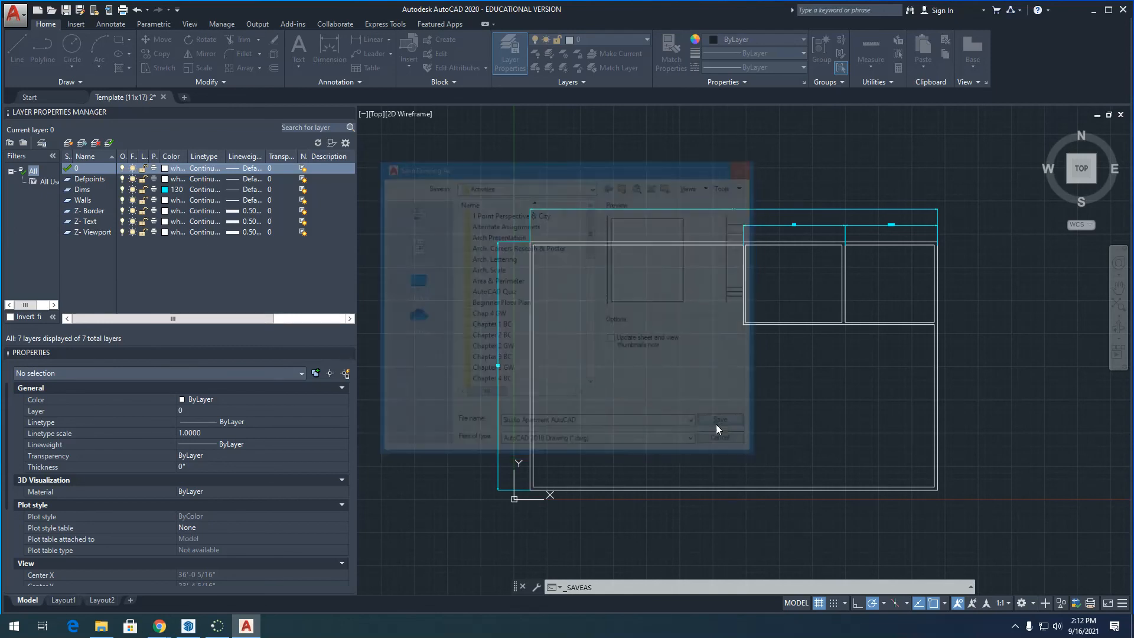